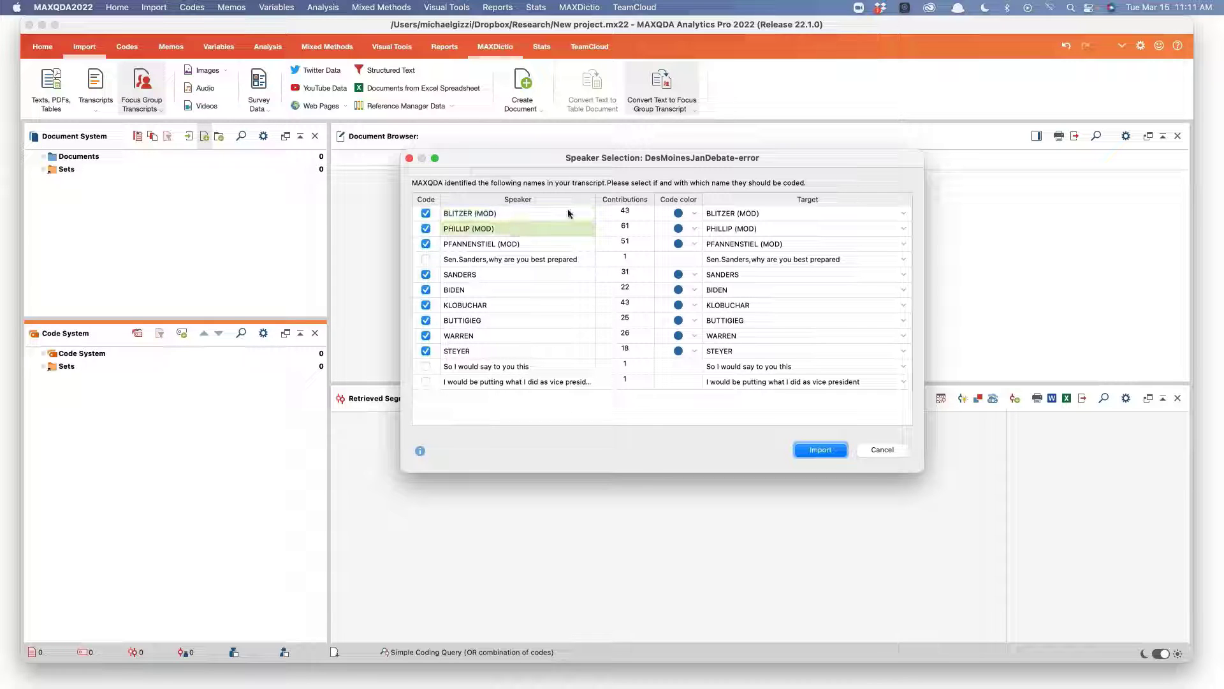
Step: Set the code color to black for the three moderators, BLITZER, PHILLIP and PFANNENSTIEL, in the speaker selection
left_click(696, 216)
left_click(831, 230)
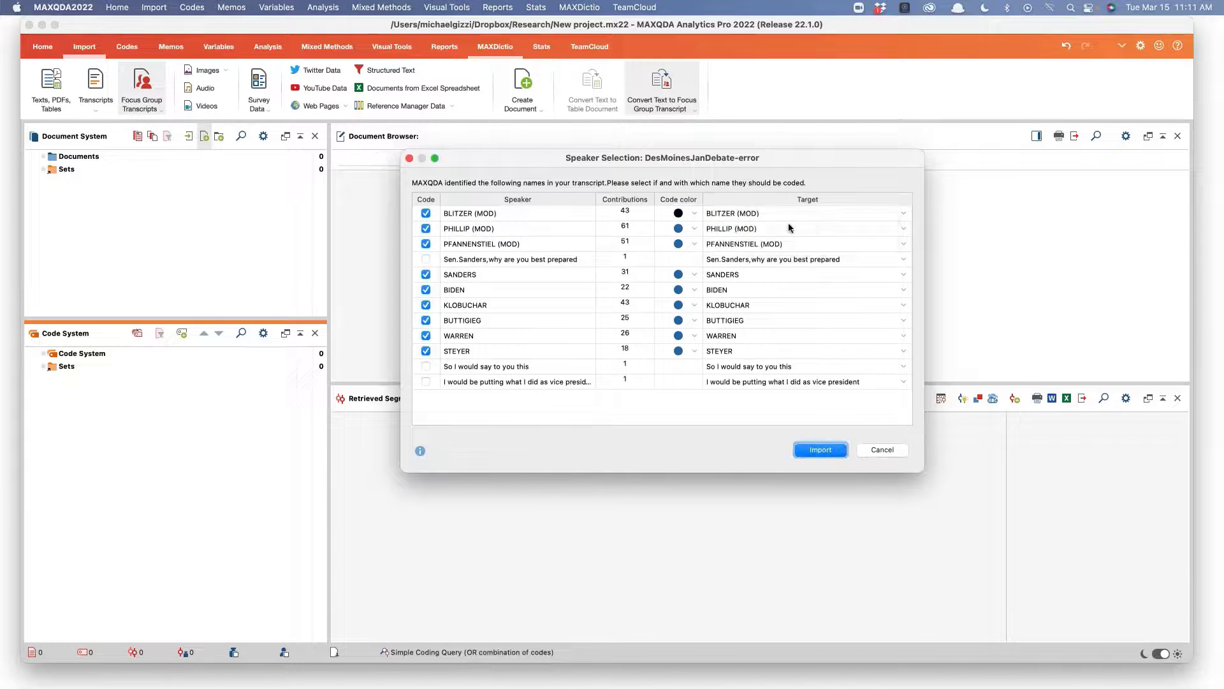
left_click(690, 226)
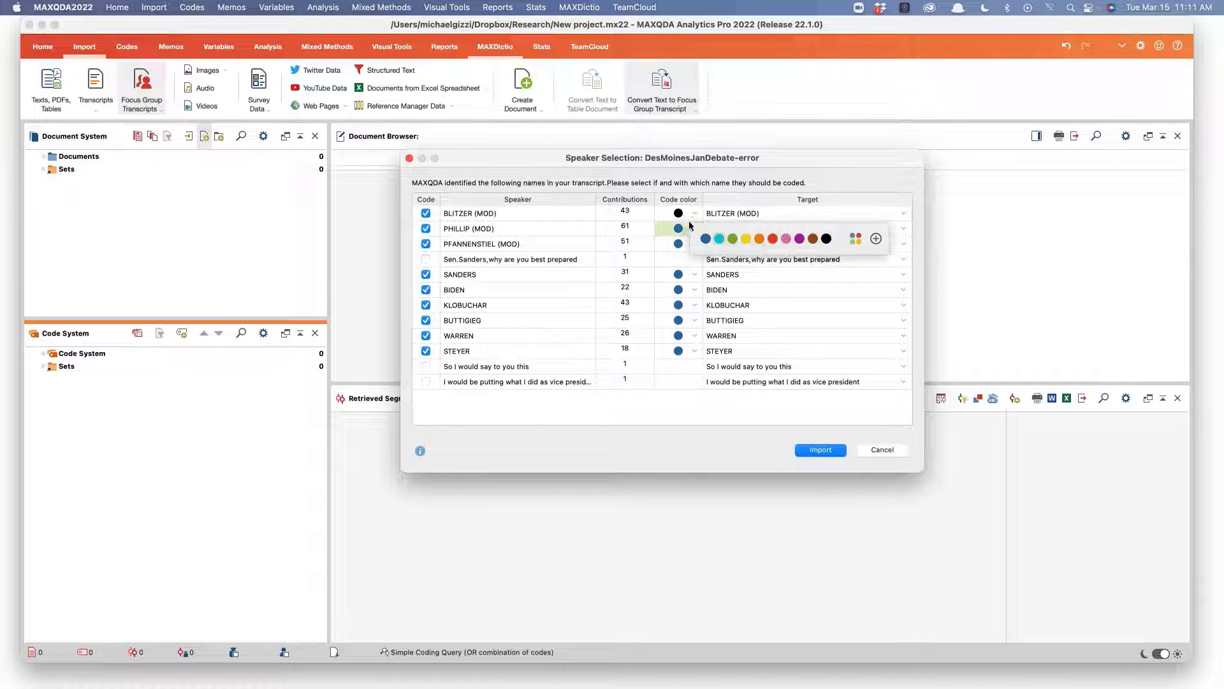
left_click(825, 239)
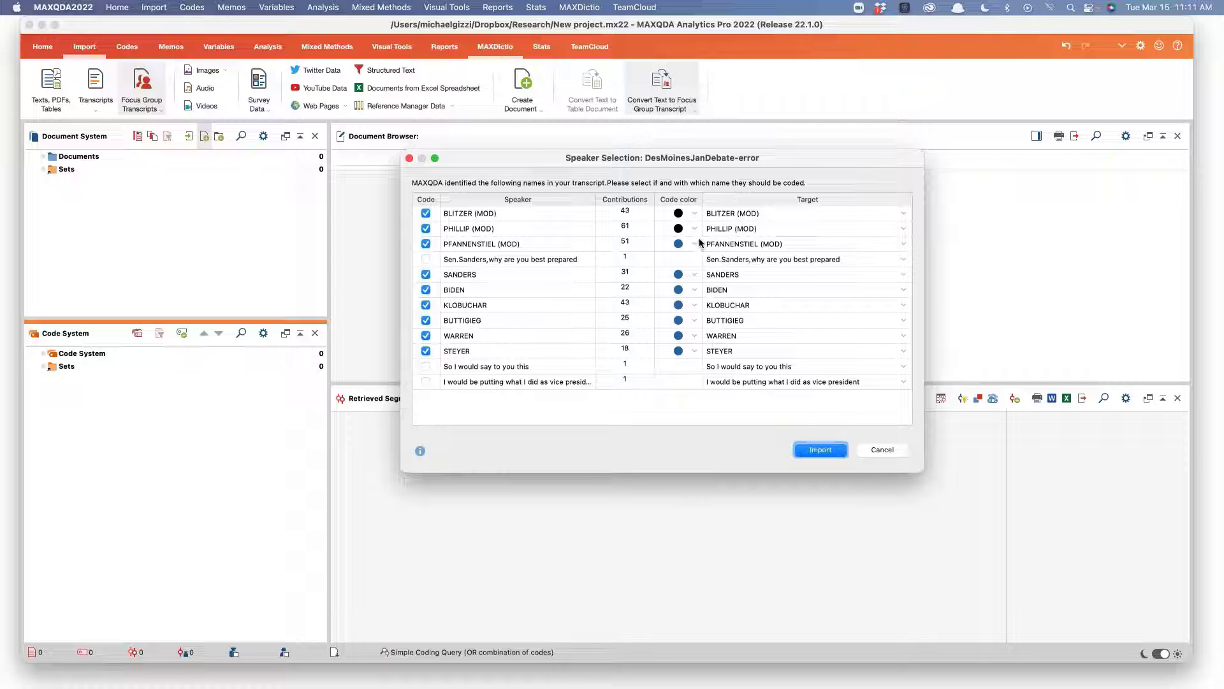
left_click(695, 244)
left_click(836, 256)
Step: Set the code colors of the candidates SANDERS to red, KLOBUCHAR to turquoise and BUTTIGIEG to yellow
left_click(695, 276)
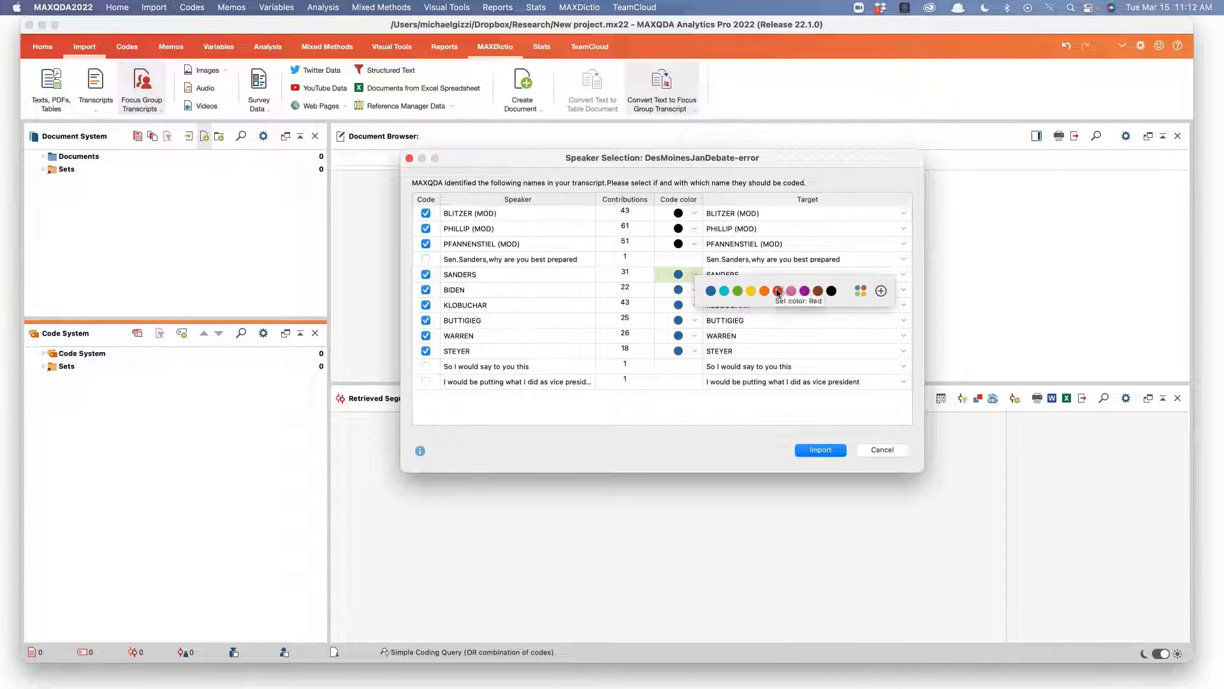
left_click(777, 294)
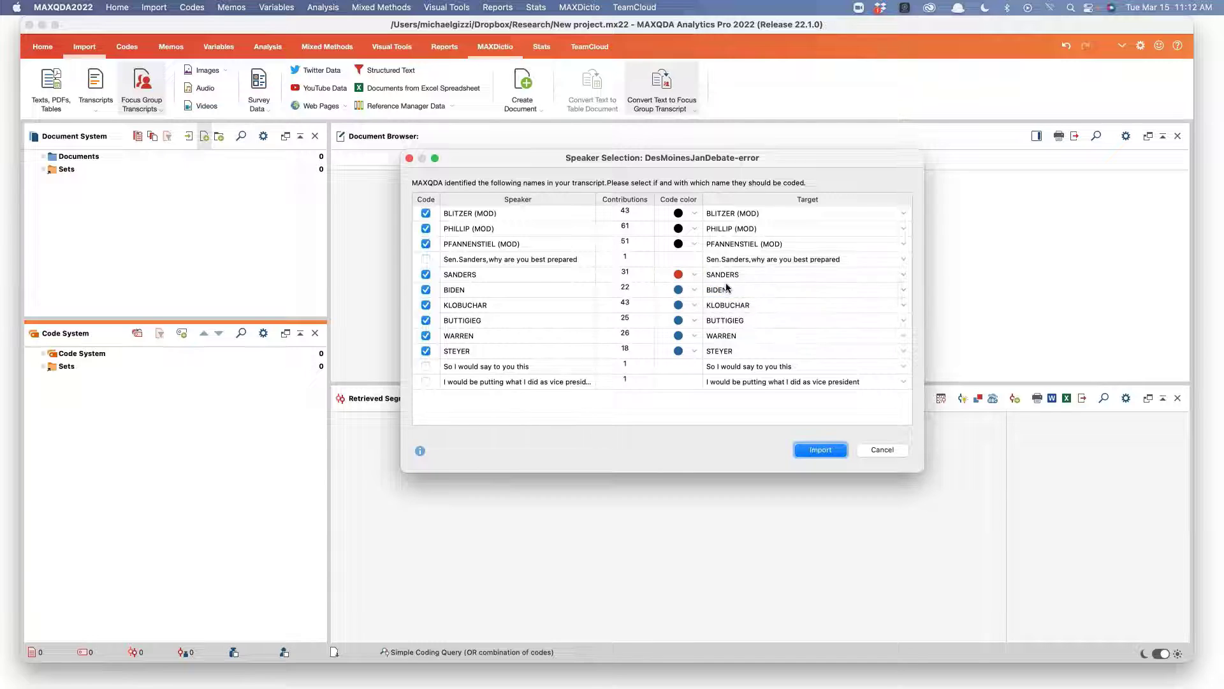
left_click(694, 304)
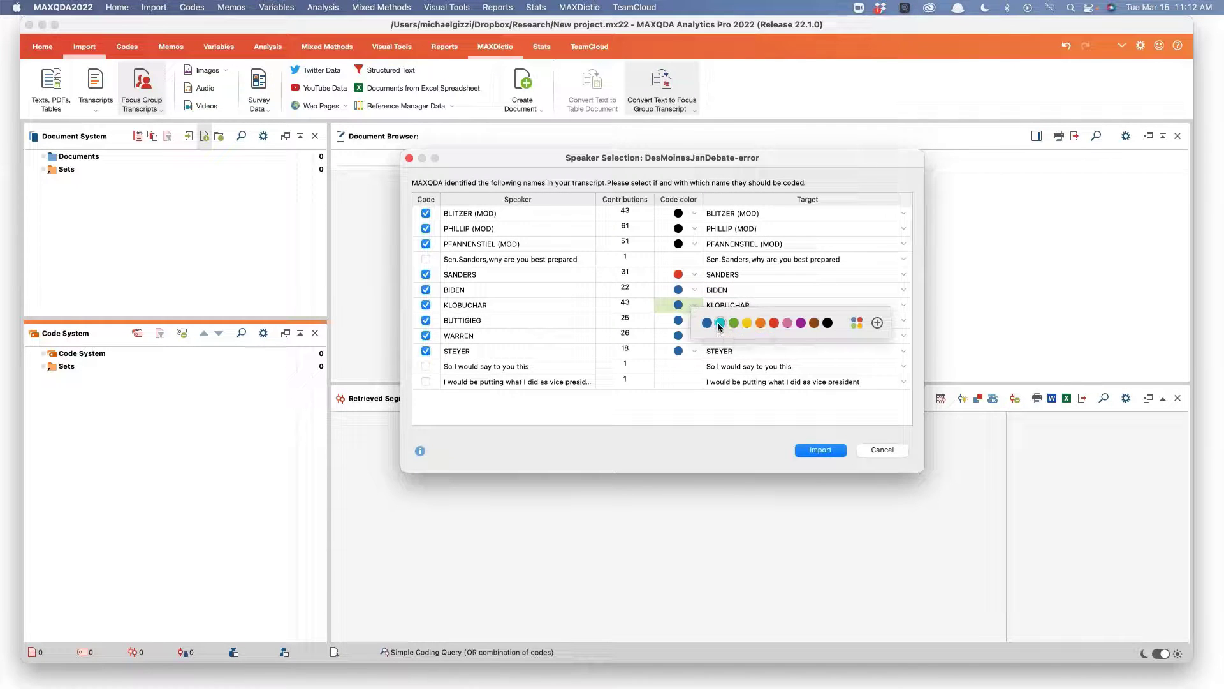
left_click(720, 324)
left_click(696, 320)
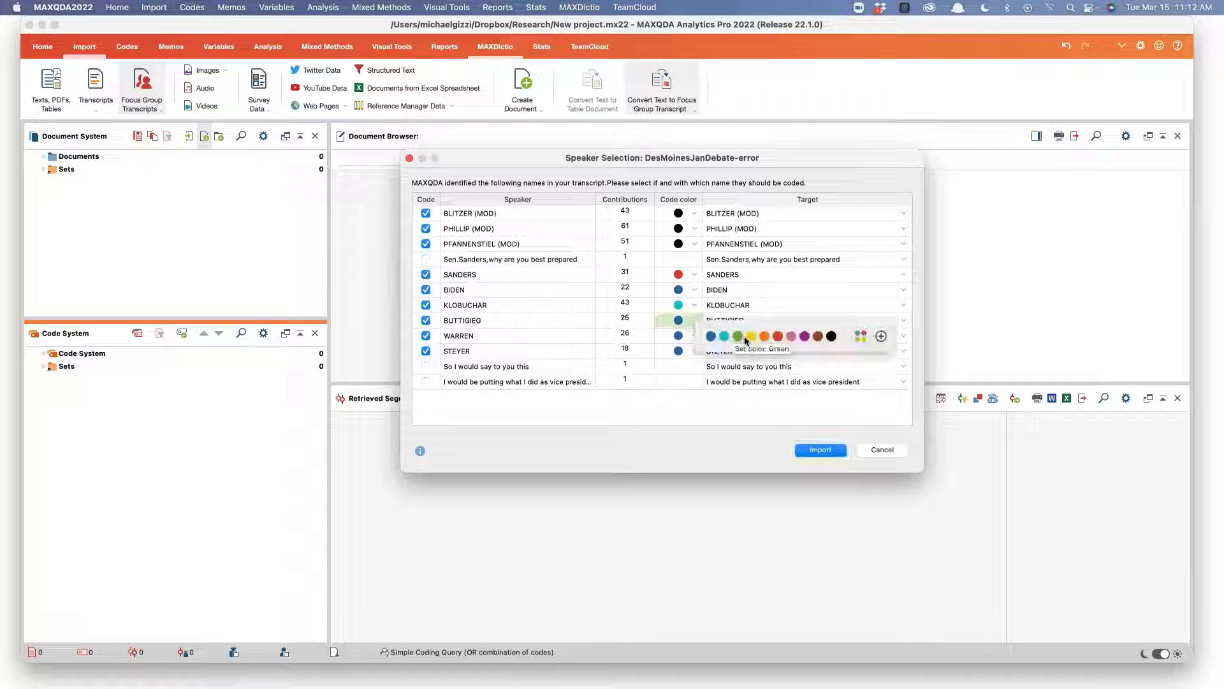
left_click(751, 336)
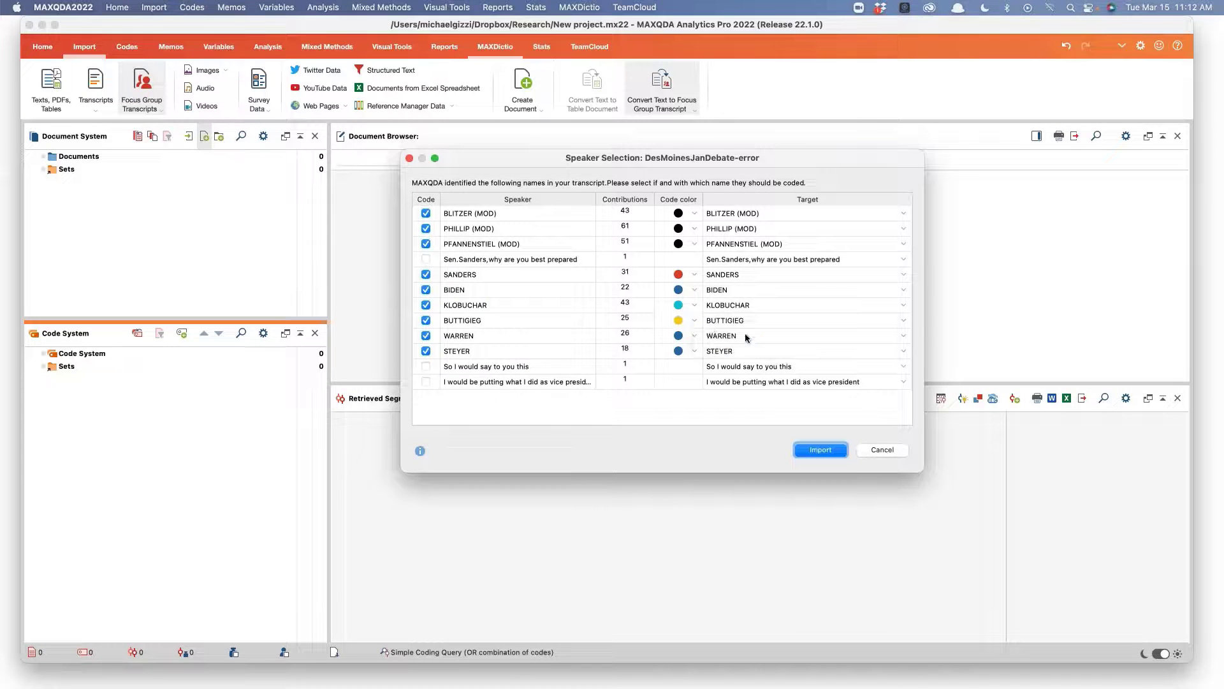
Step: Set WARREN's code color to pink, give STEYER a distinct color as well, and import the transcript with the selected speakers
left_click(688, 336)
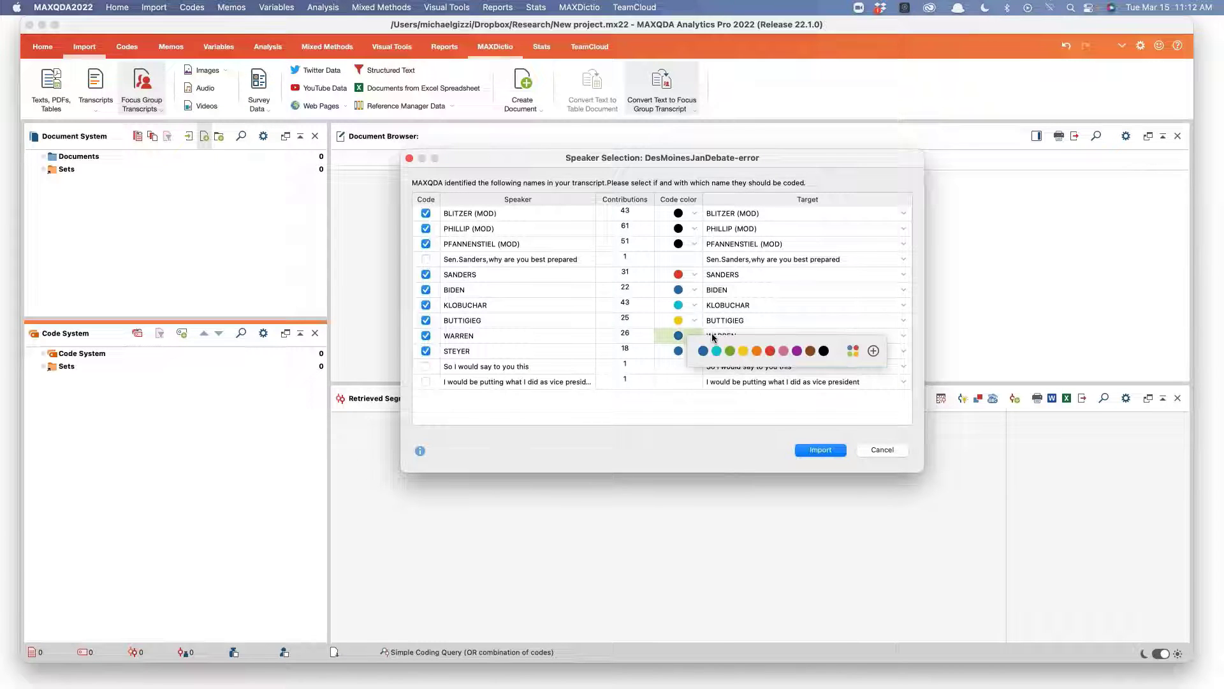
left_click(788, 353)
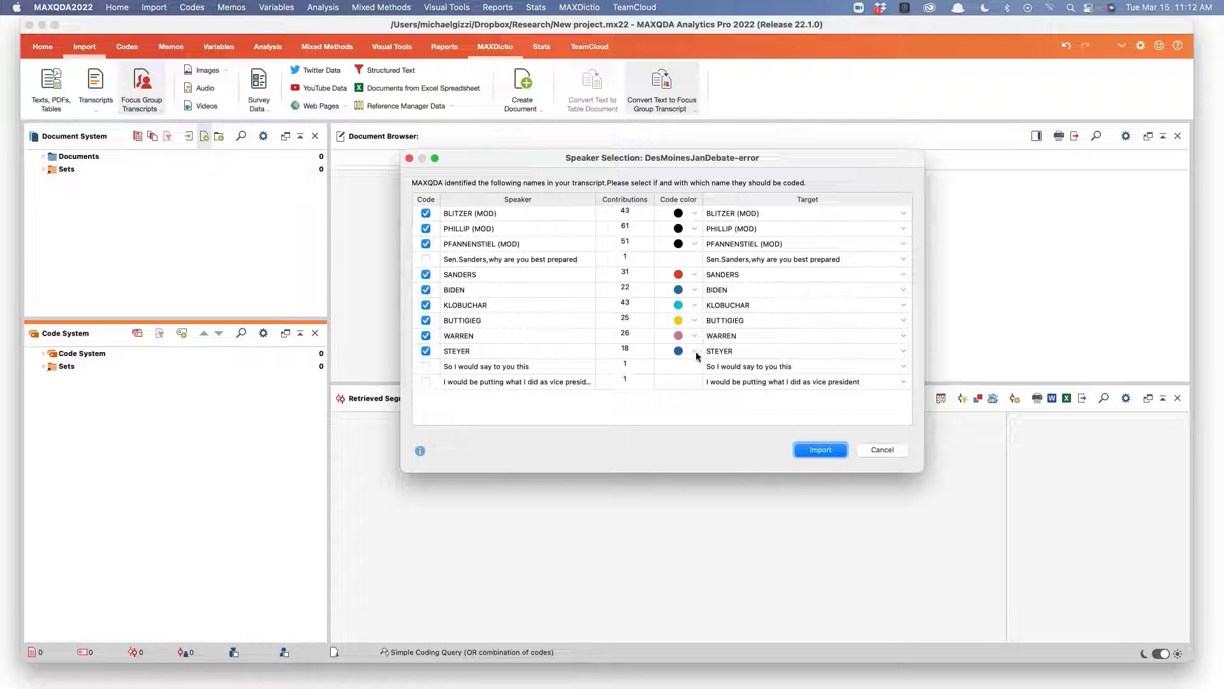
left_click(697, 354)
left_click(798, 369)
left_click(821, 450)
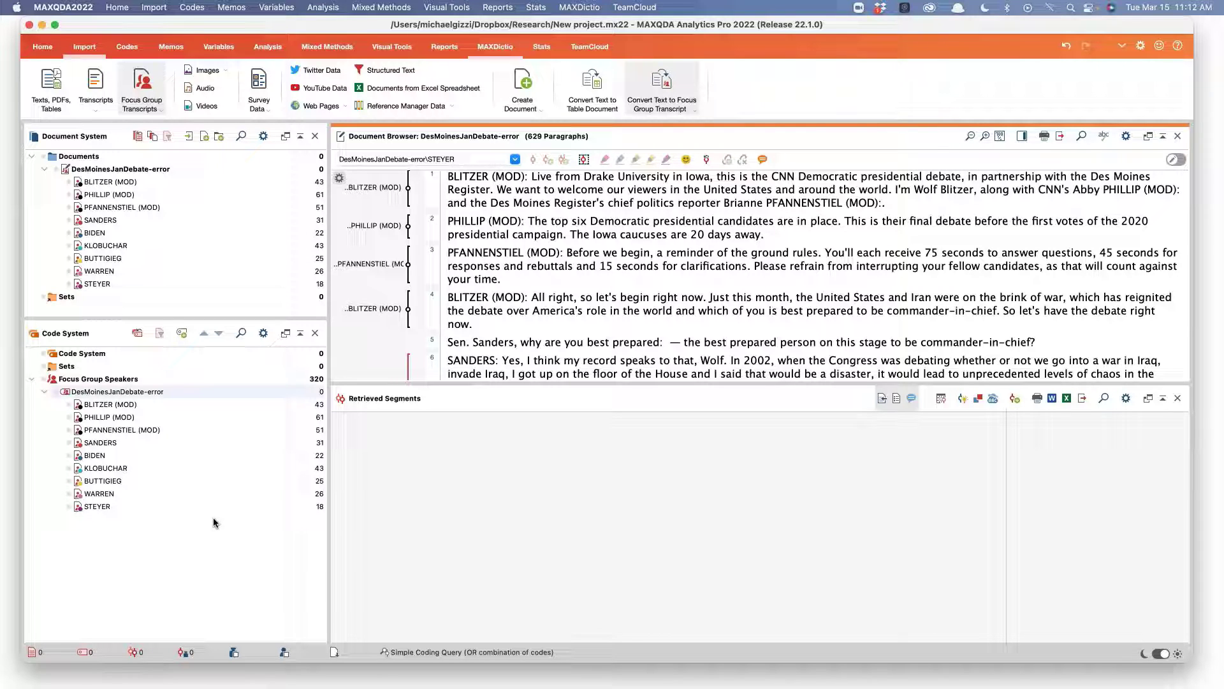
Step: Switch to the PowerPoint slide show, go through the slides on auto-coded speakers and end the show
key("super+Tab")
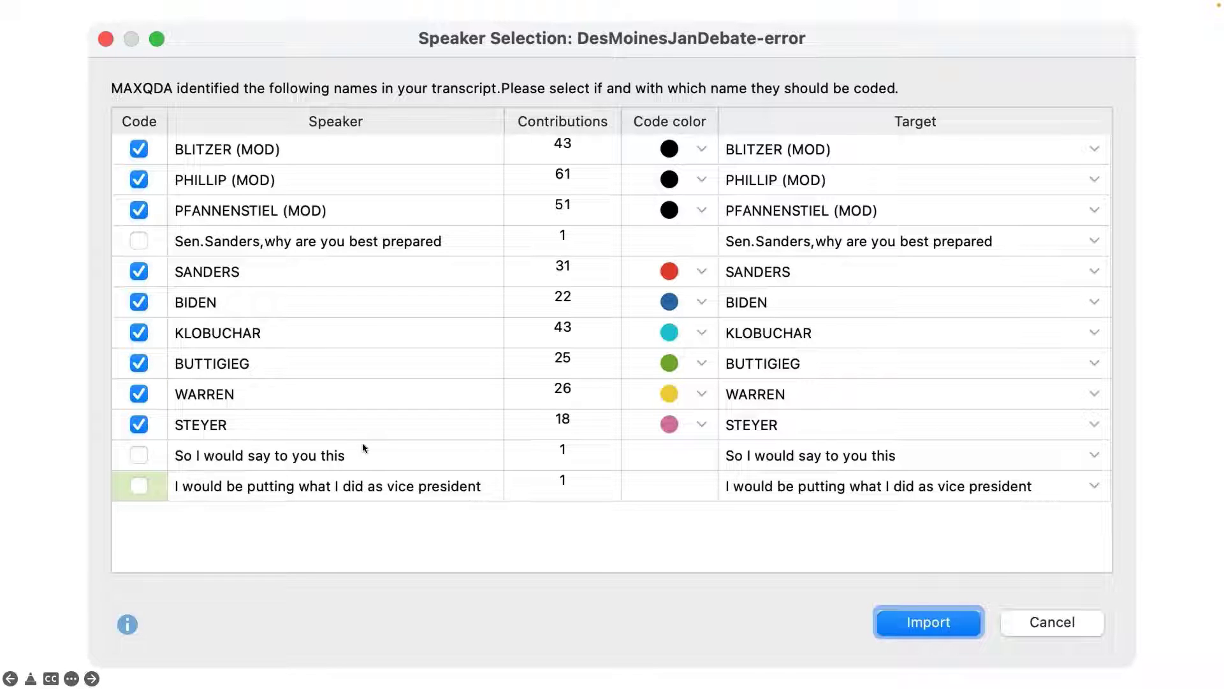
left_click(313, 362)
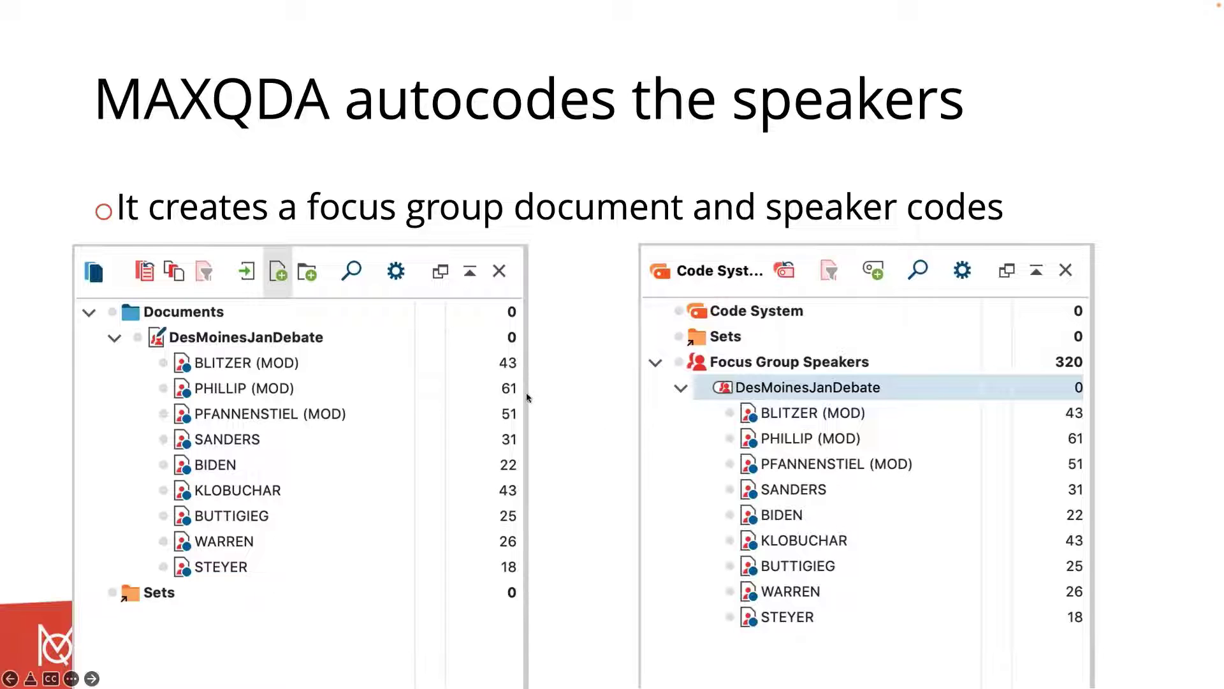
key("Right")
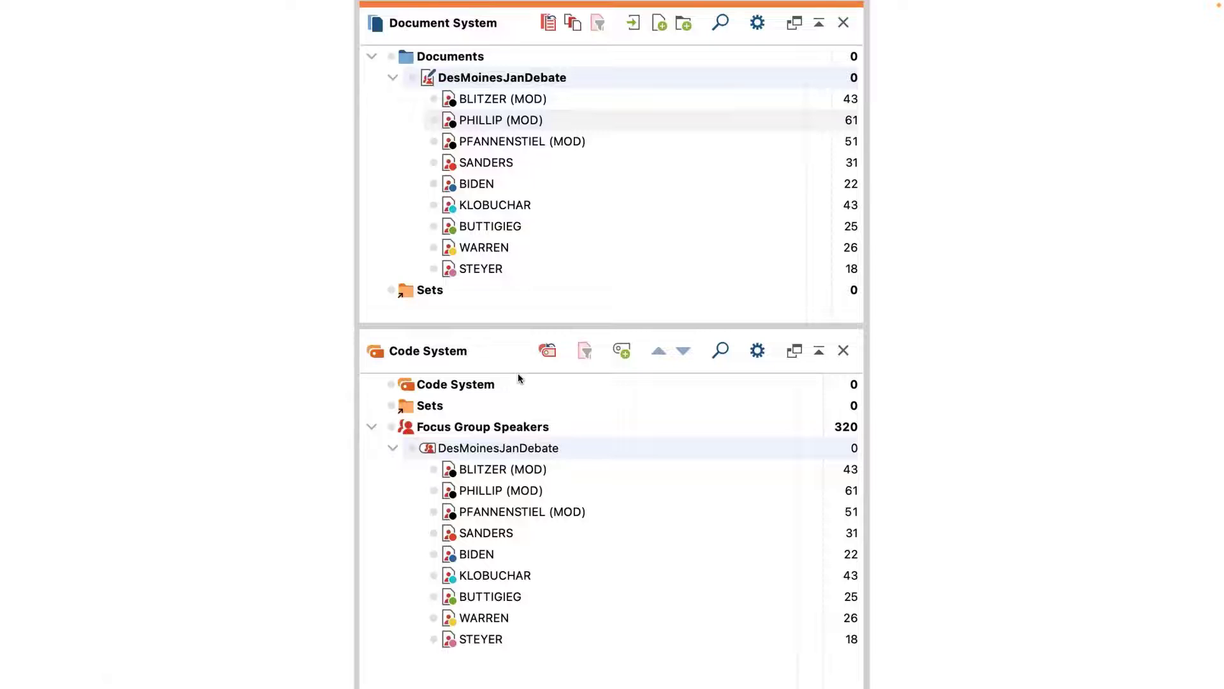
key("Right")
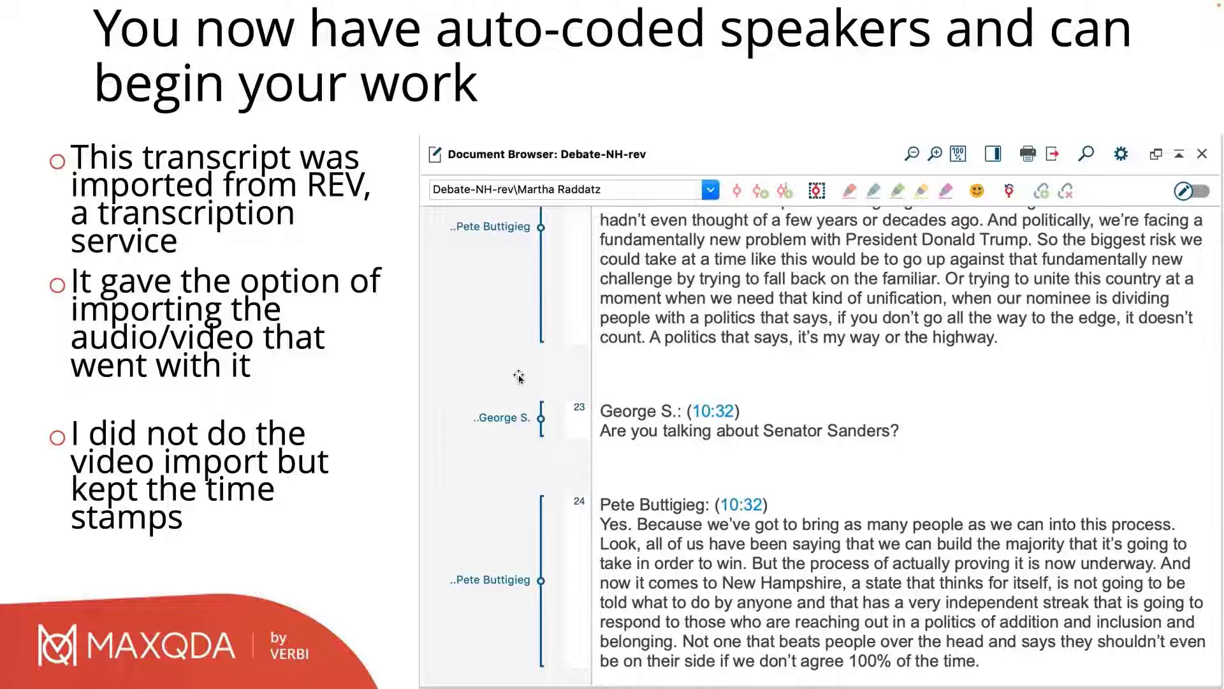
key("Escape")
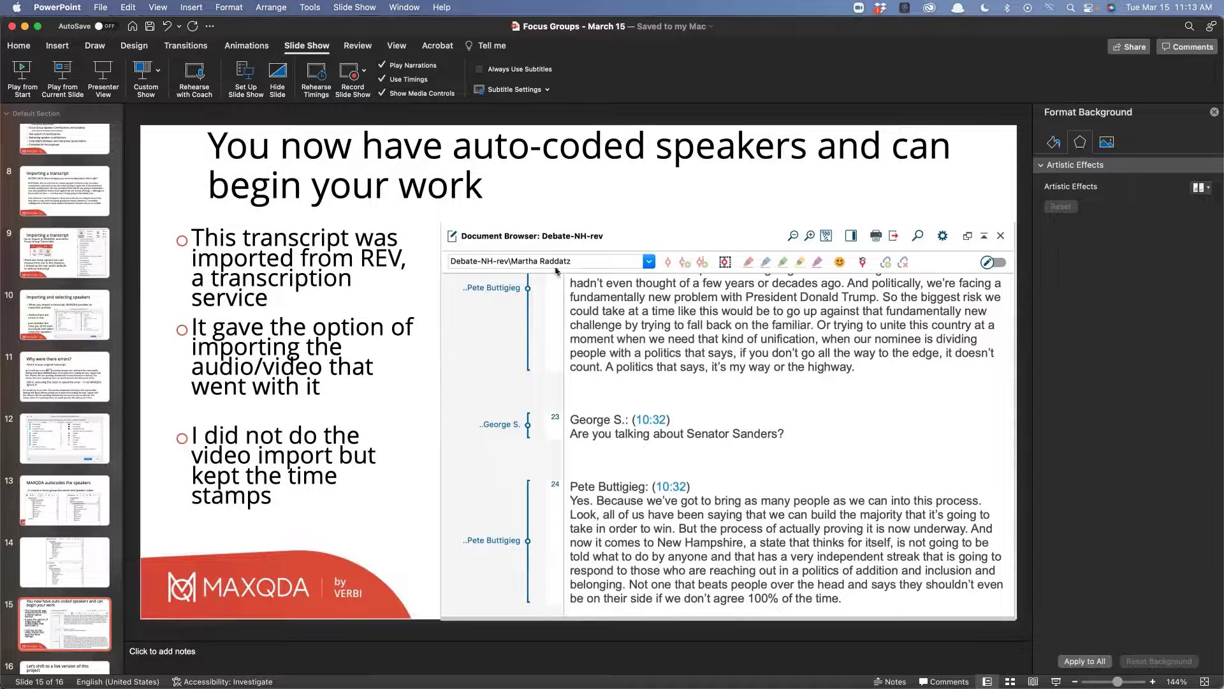
Step: Minimize the open PowerPoint presentation windows so that the MAXQDA project is uncovered
left_click(25, 26)
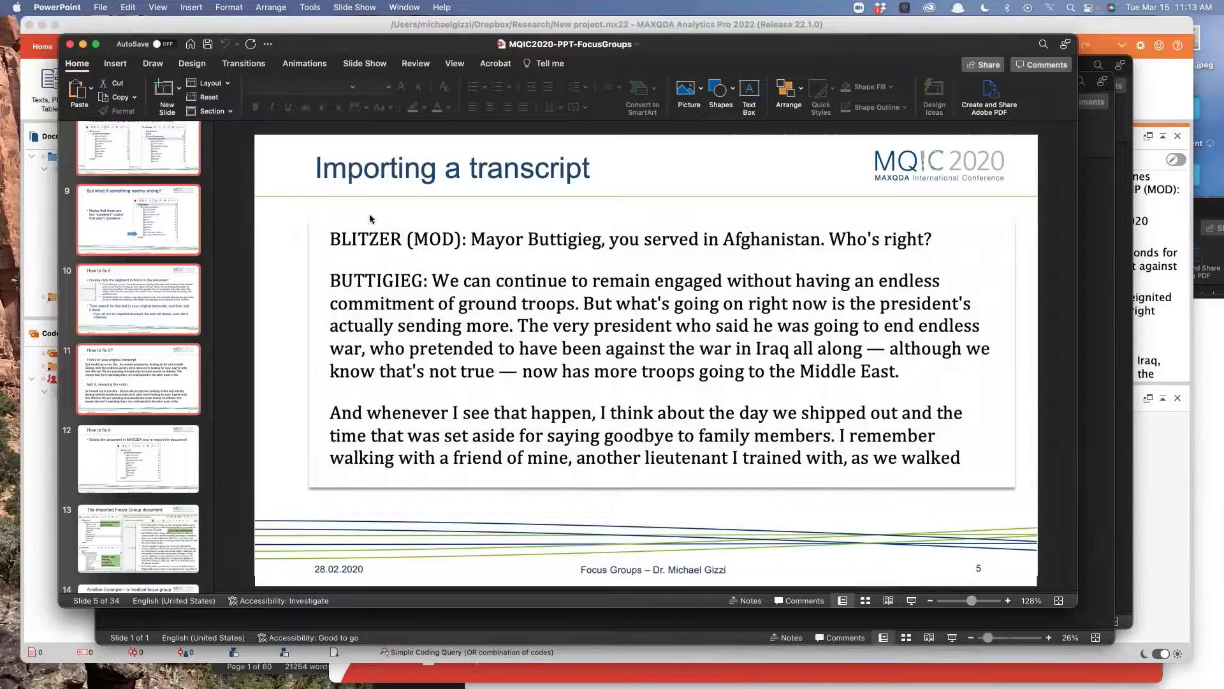
left_click(82, 44)
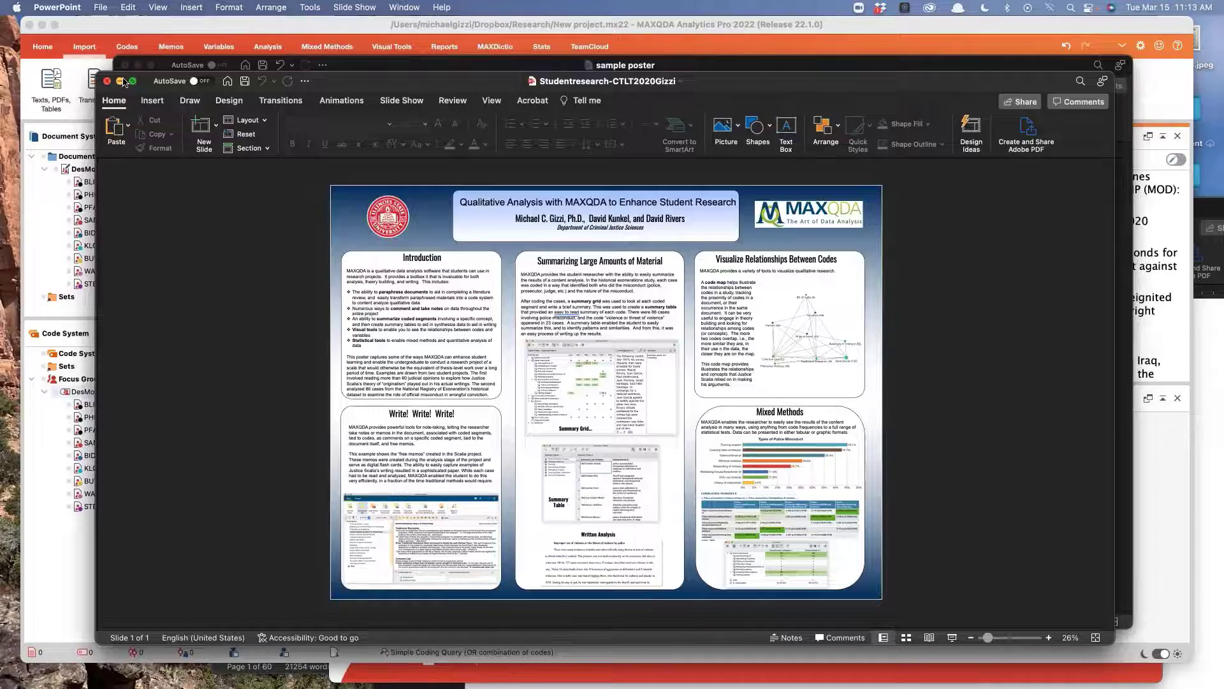
left_click(121, 81)
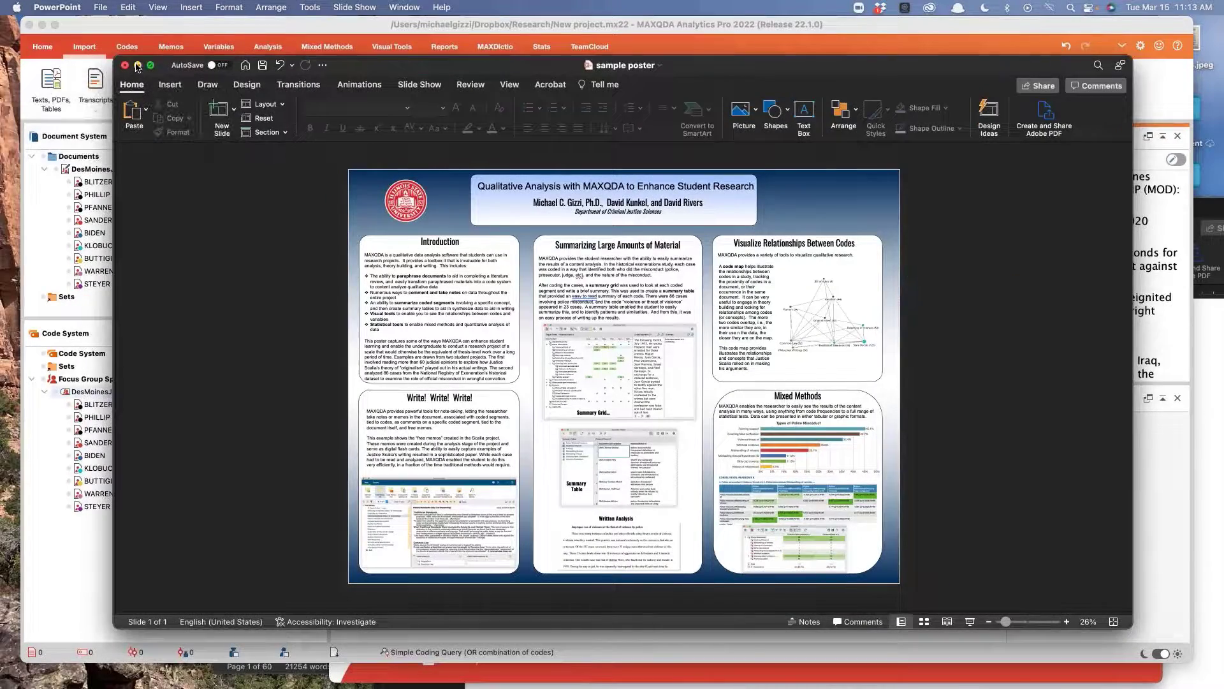
left_click(137, 66)
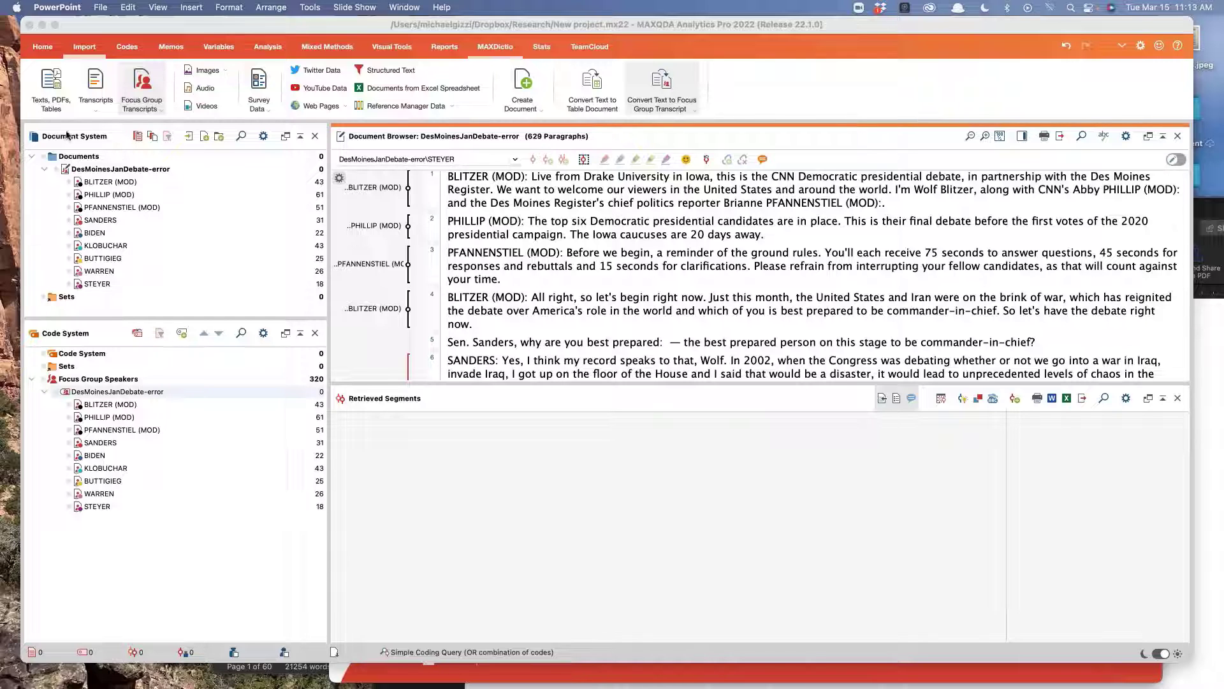
Step: Rename the imported DesMoinesJanDebate-error document as DesMoinesJanDebate
left_click(158, 170)
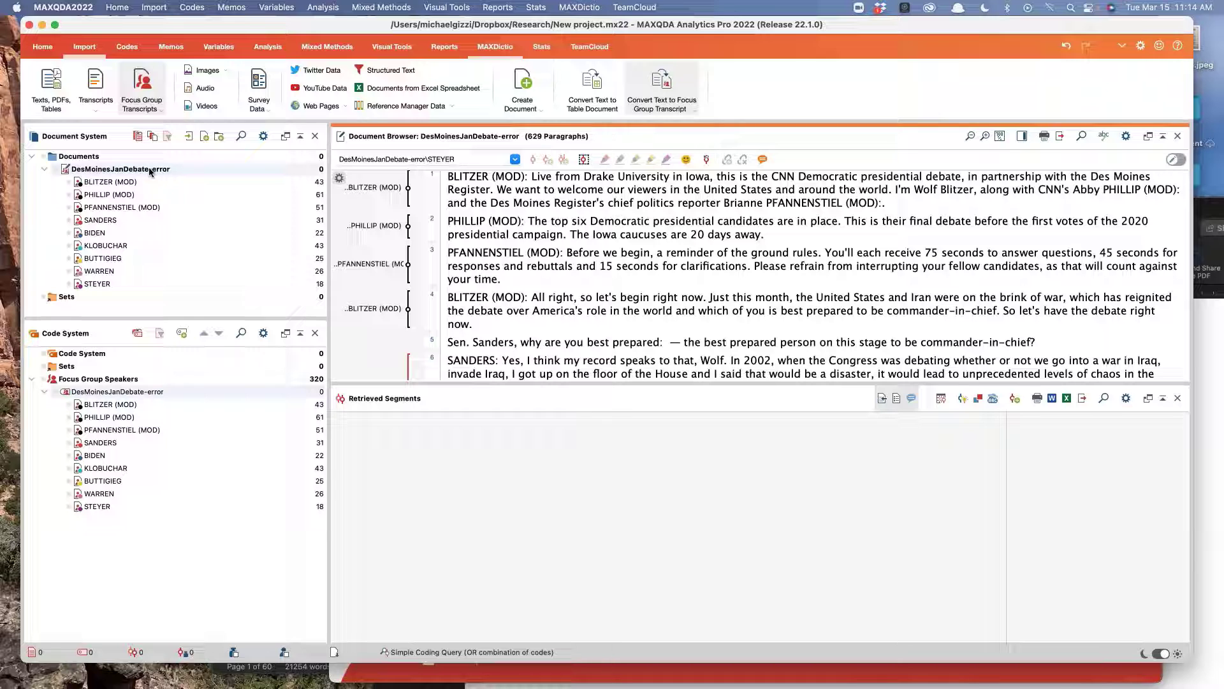
right_click(197, 169)
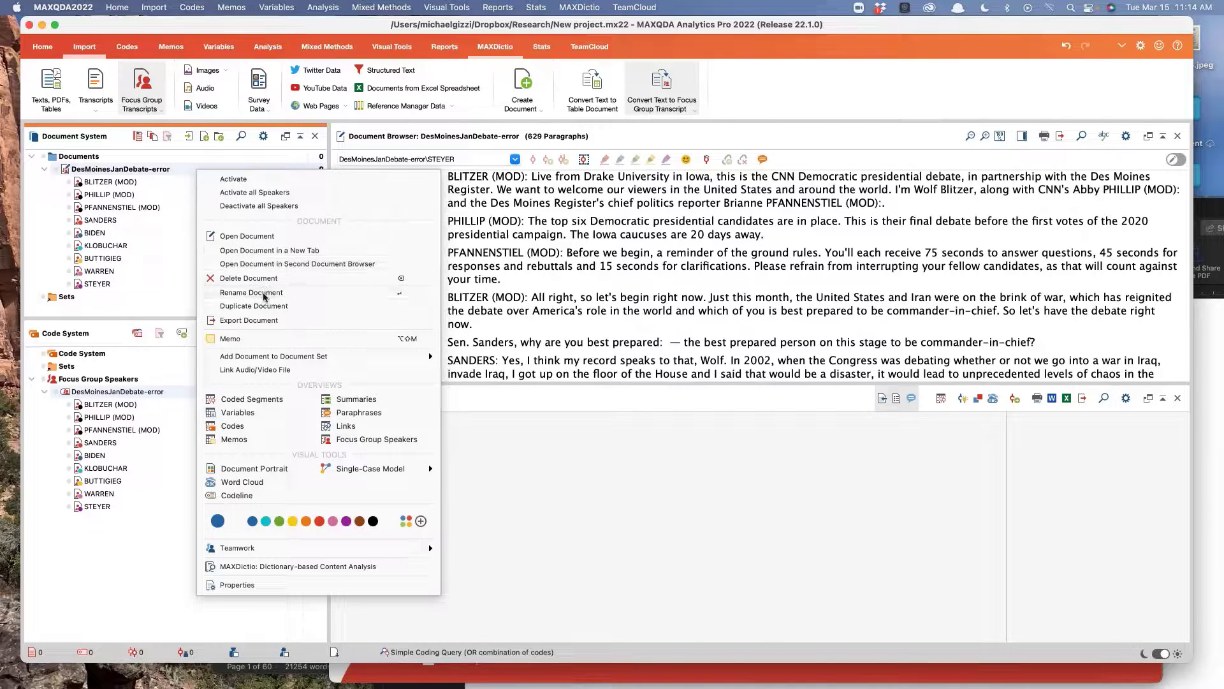
left_click(251, 292)
key("Right")
key("BackSpace")
key("BackSpace")
key("BackSpace")
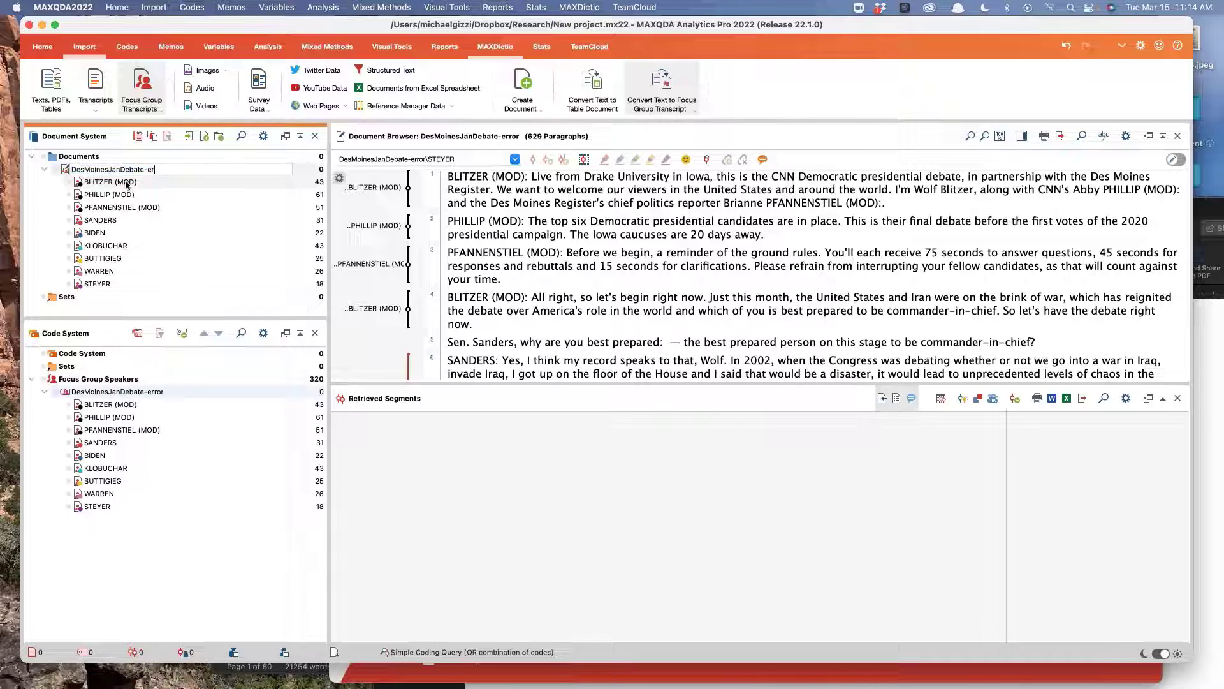
key("BackSpace")
key("Return")
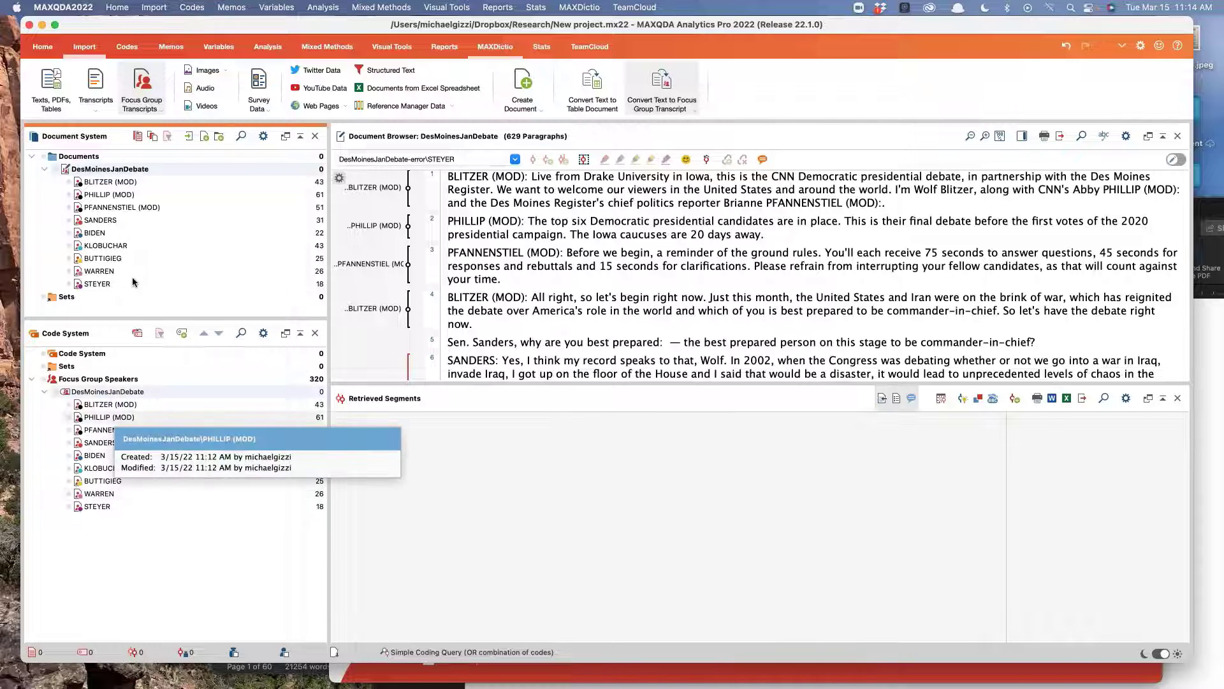
Step: Collapse and re-expand the debate document's speaker list, view KLOBUCHAR's coded segments from the document list and close the overview
left_click(44, 170)
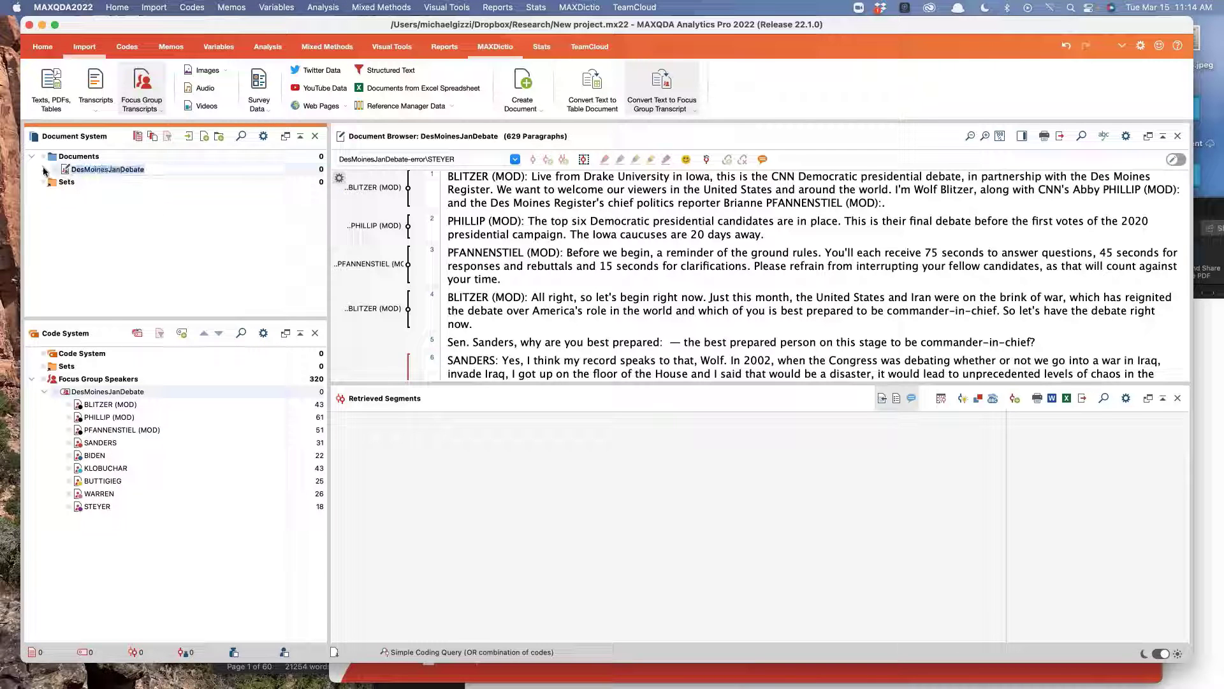
left_click(45, 170)
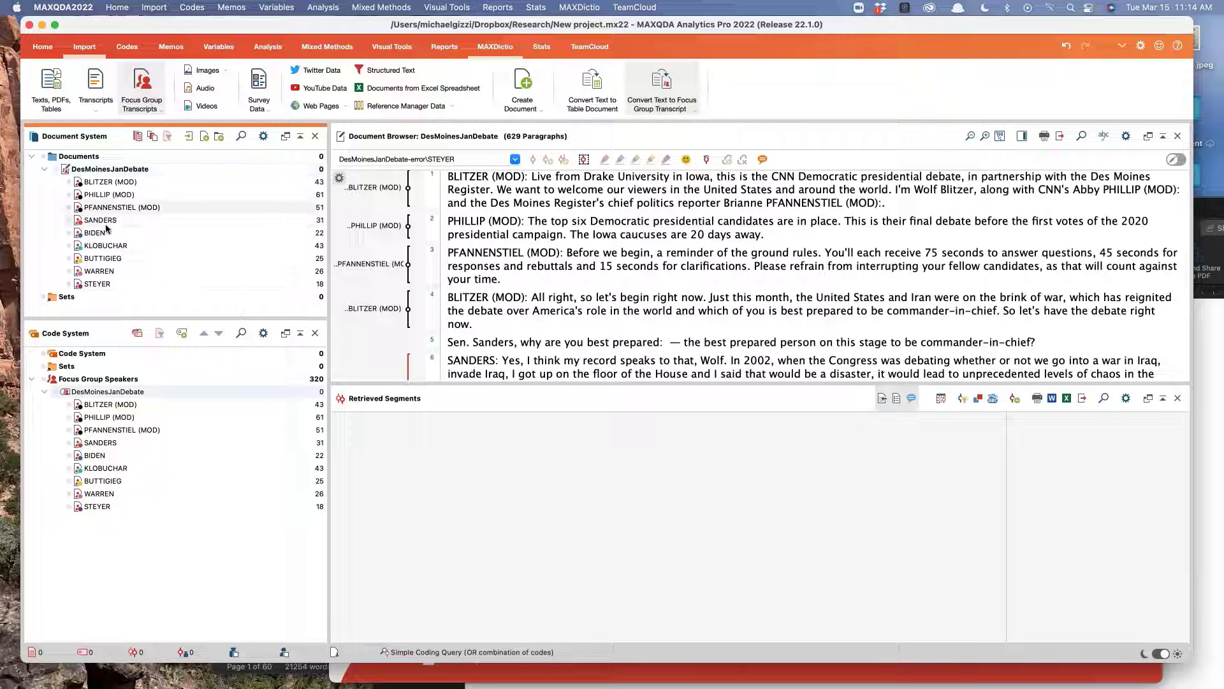
double_click(102, 245)
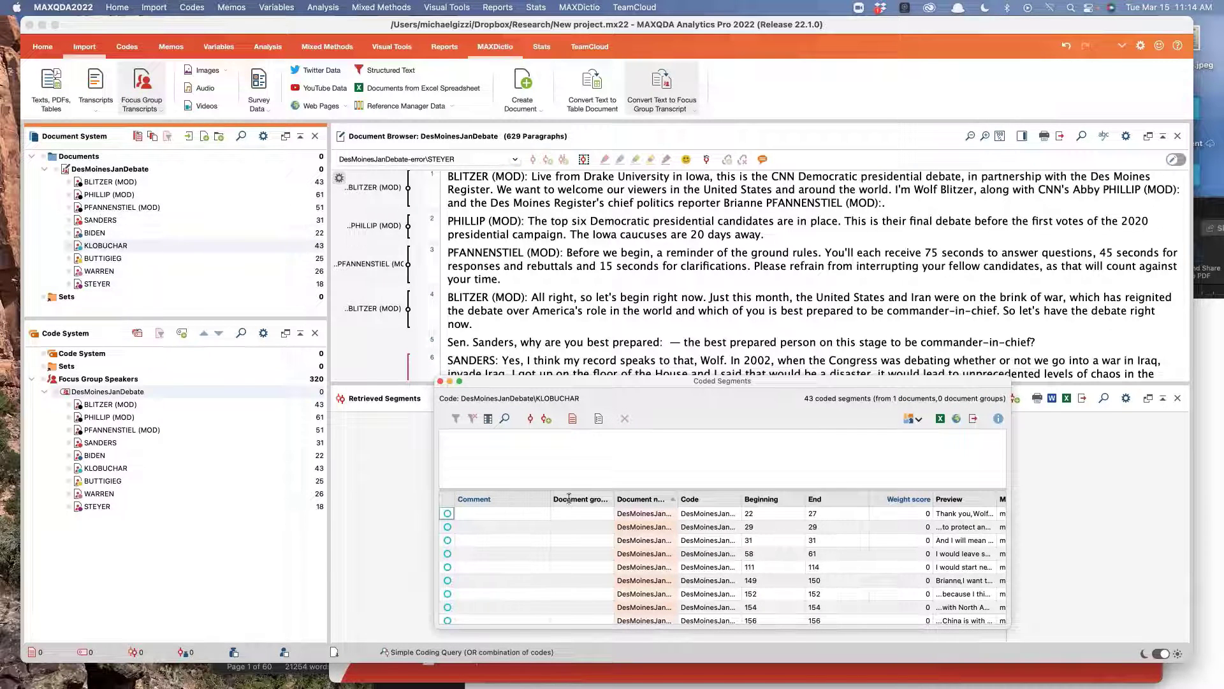
left_click(440, 382)
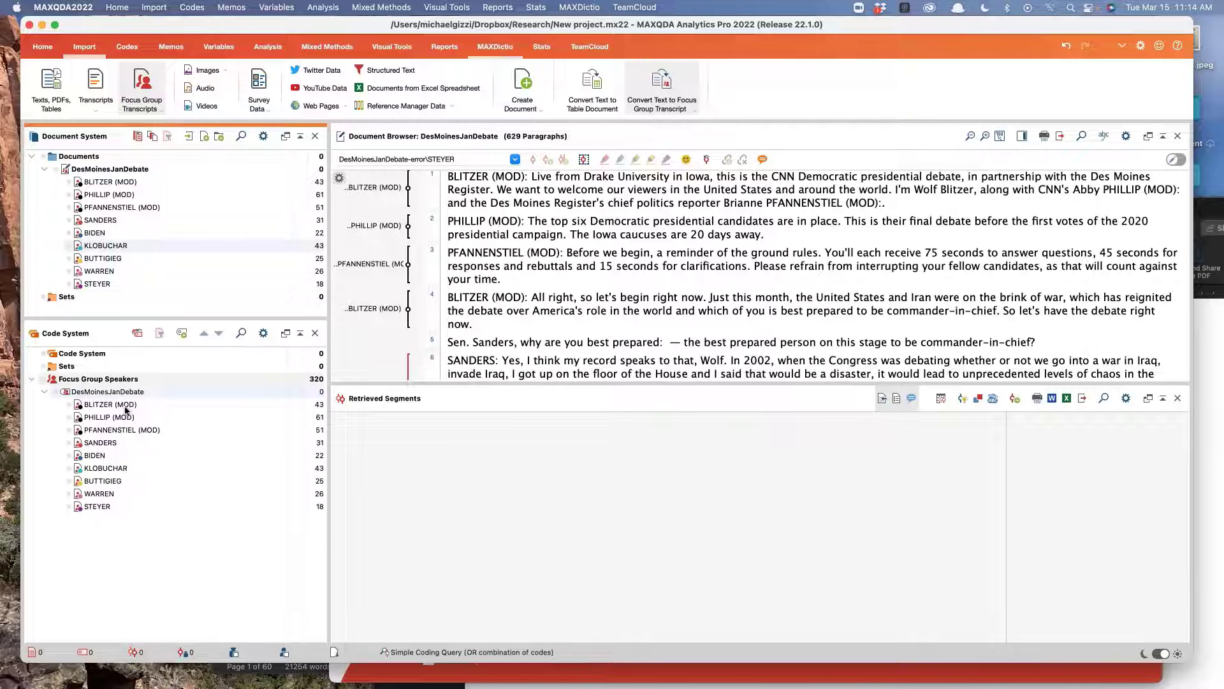
Step: Open the coded segments of the KLOBUCHAR speaker code, view several of them in the transcript and close the overview
double_click(108, 468)
left_click(664, 570)
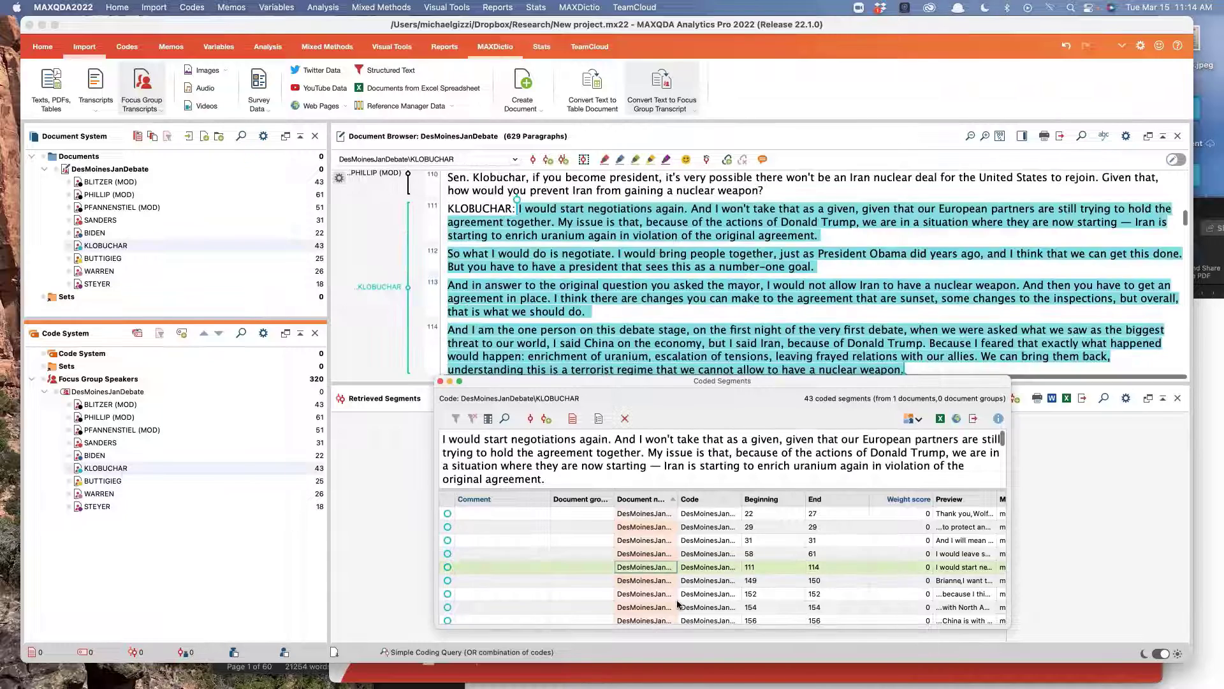
left_click(677, 606)
left_click(667, 569)
left_click(663, 542)
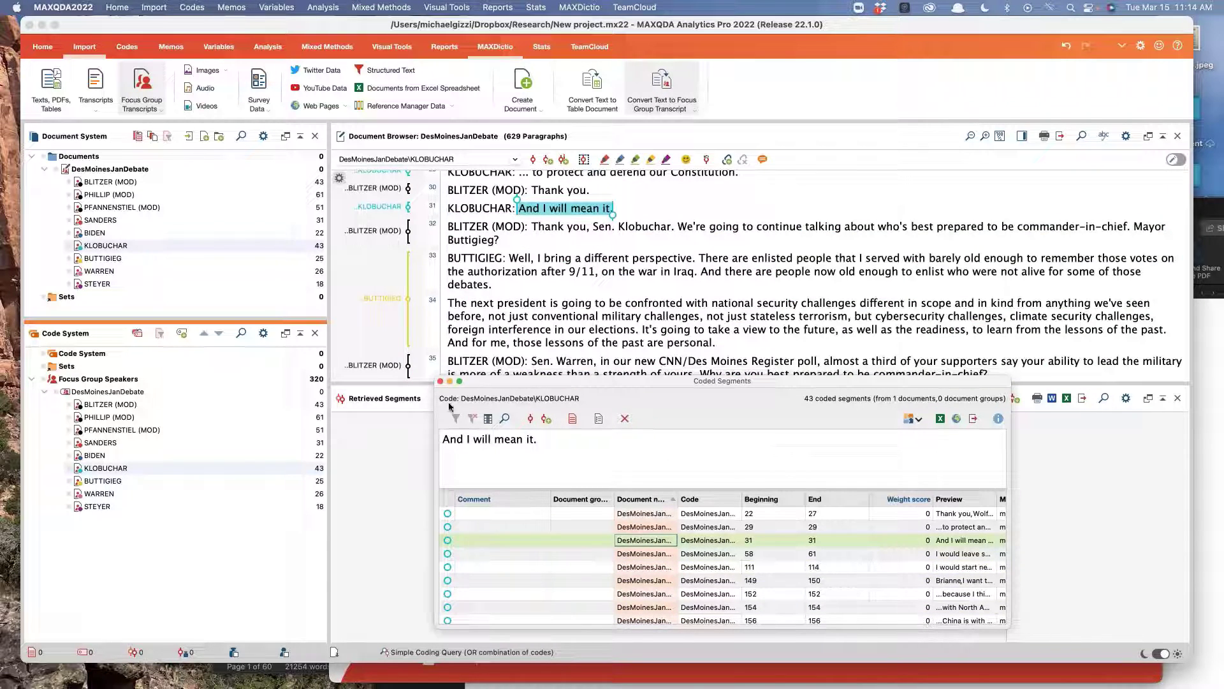
left_click(441, 381)
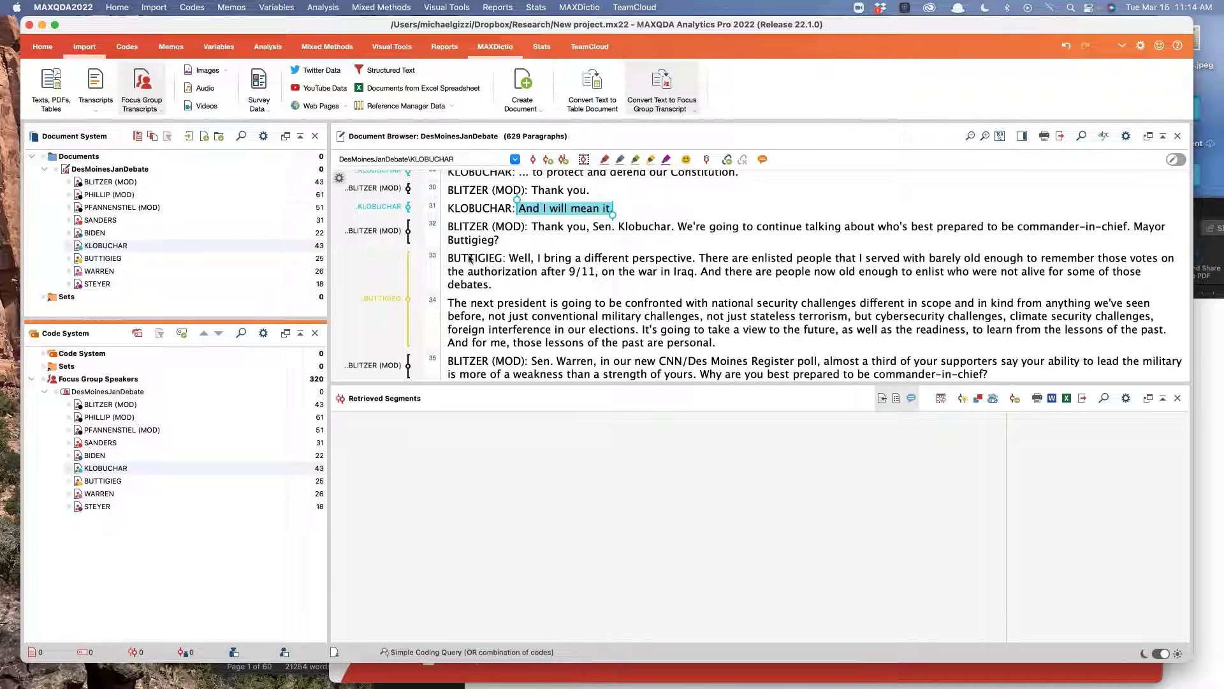
Step: Import Debate-NH-rev from the Focus Groups folder into Documents without its related audio/video file, keeping the timestamps in the text
left_click(46, 170)
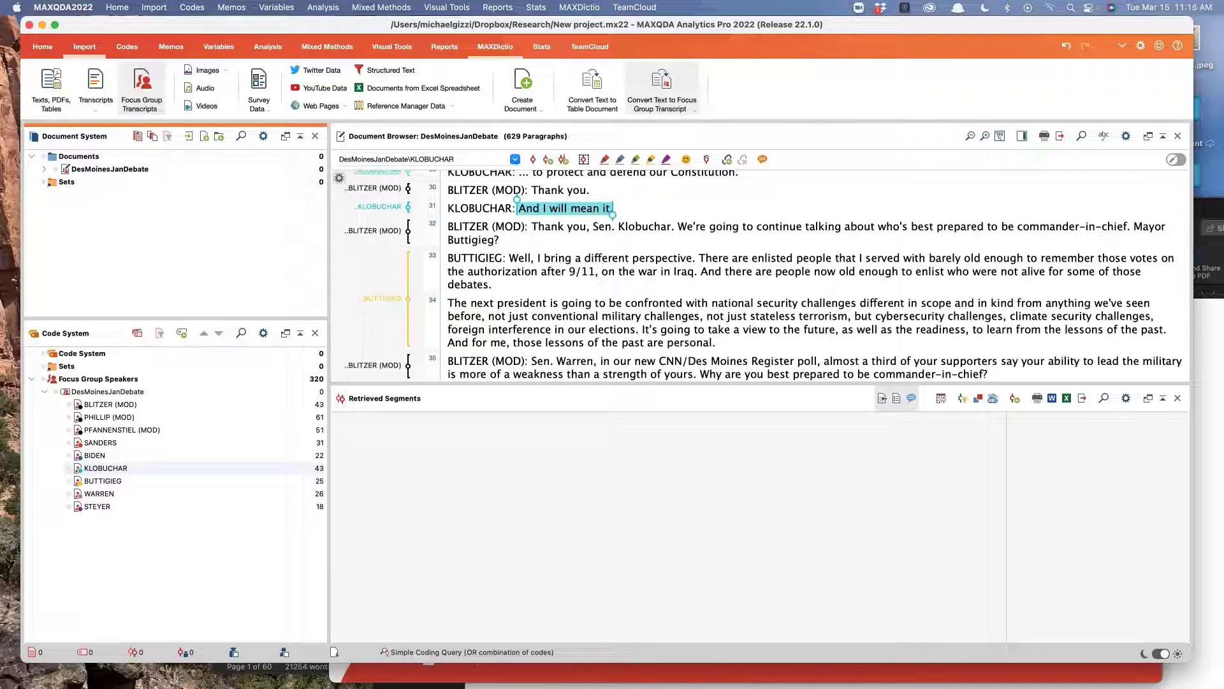
left_click_drag(1223, 313, 978, 274)
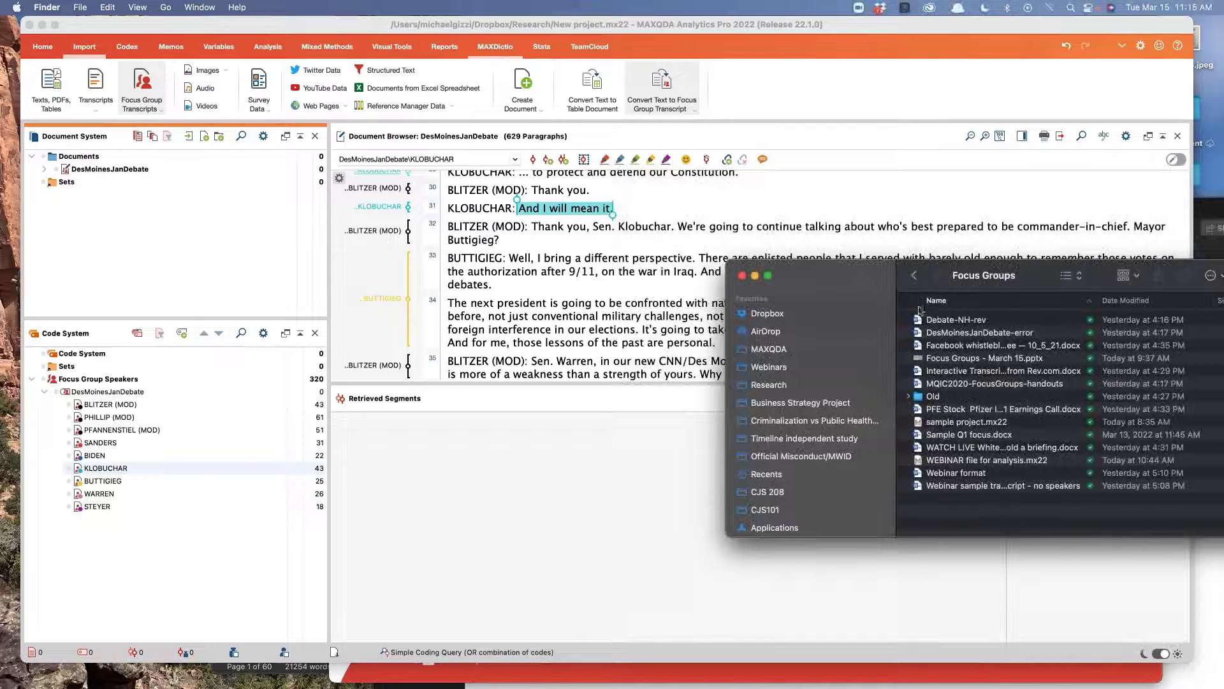
left_click(957, 322)
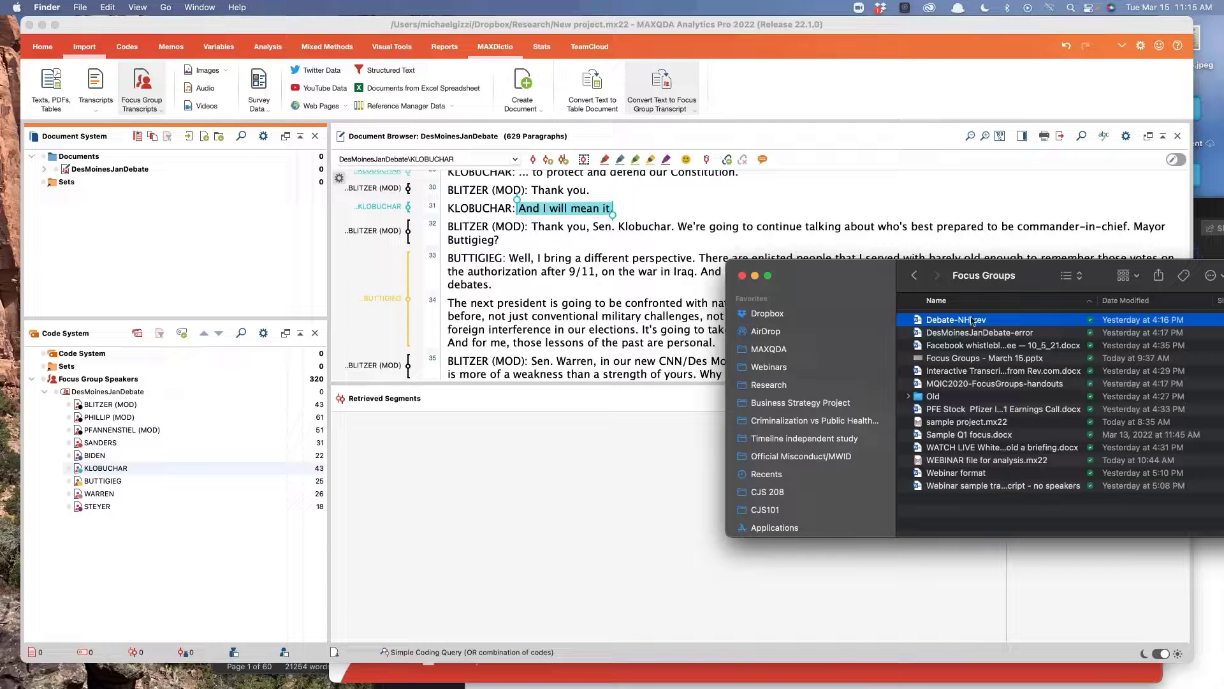
left_click_drag(495, 234, 113, 157)
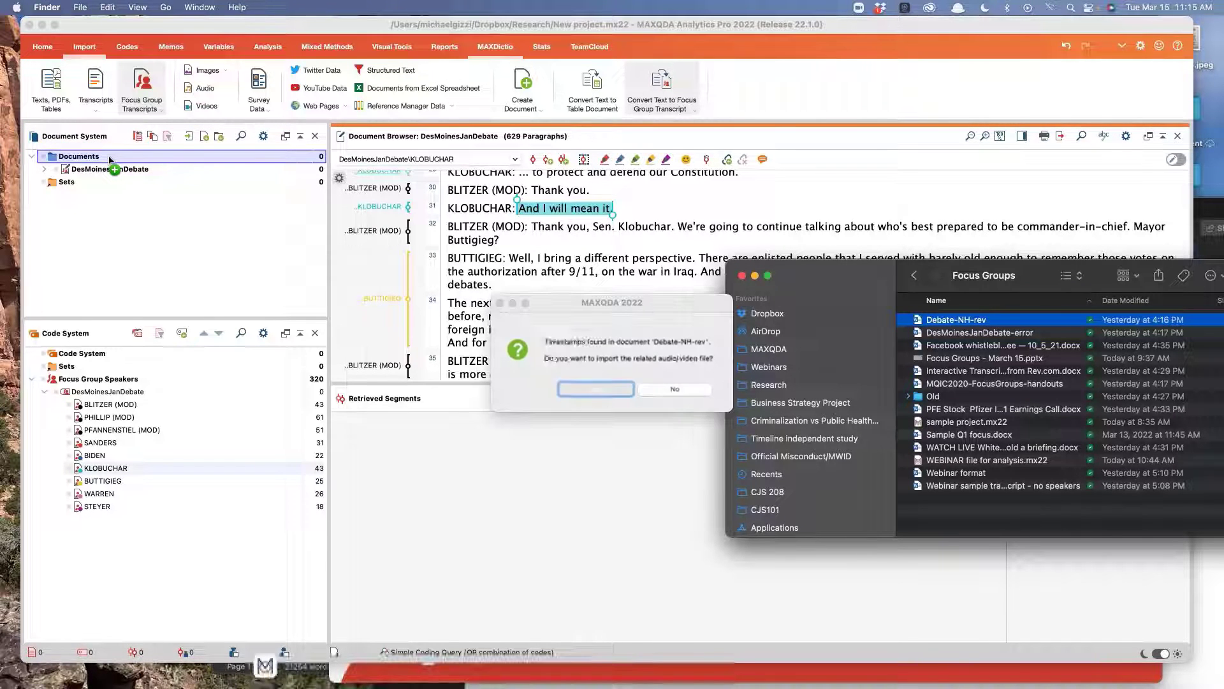
left_click(676, 389)
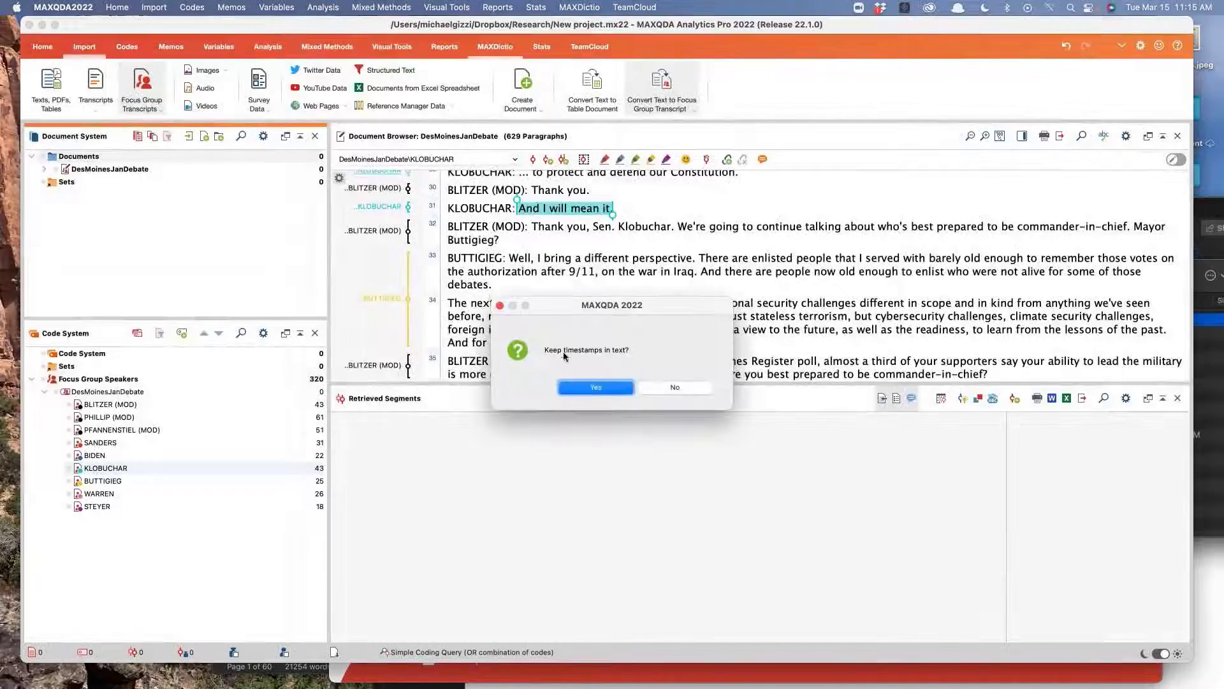
left_click(607, 387)
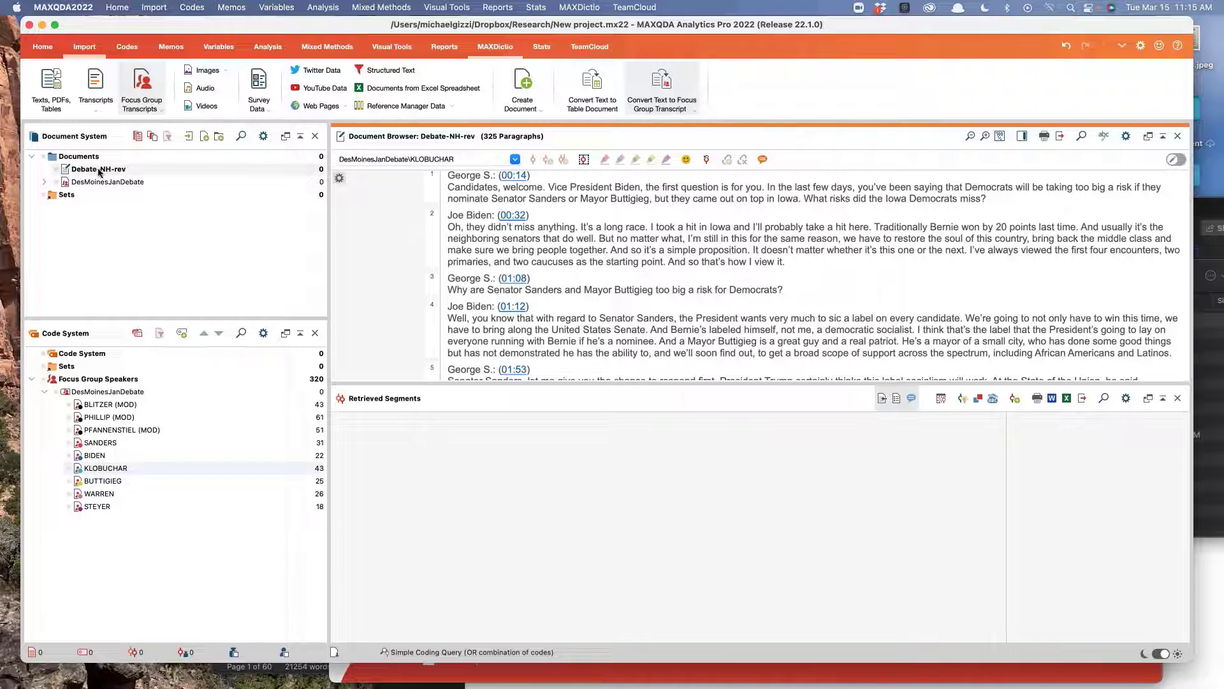
Step: Examine the speaker labels and timestamps in Debate-NH-rev and compare them with the coded beginning of the DesMoinesJanDebate transcript
scroll(560, 259, "down", 5)
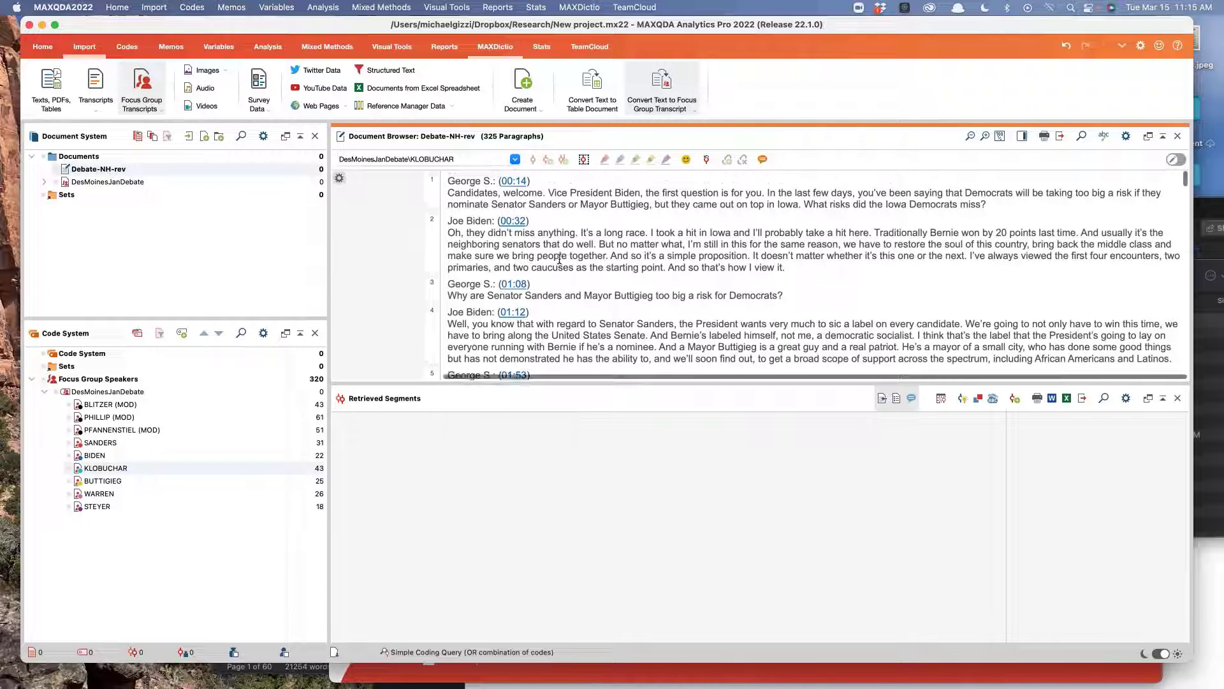
scroll(559, 259, "down", 4)
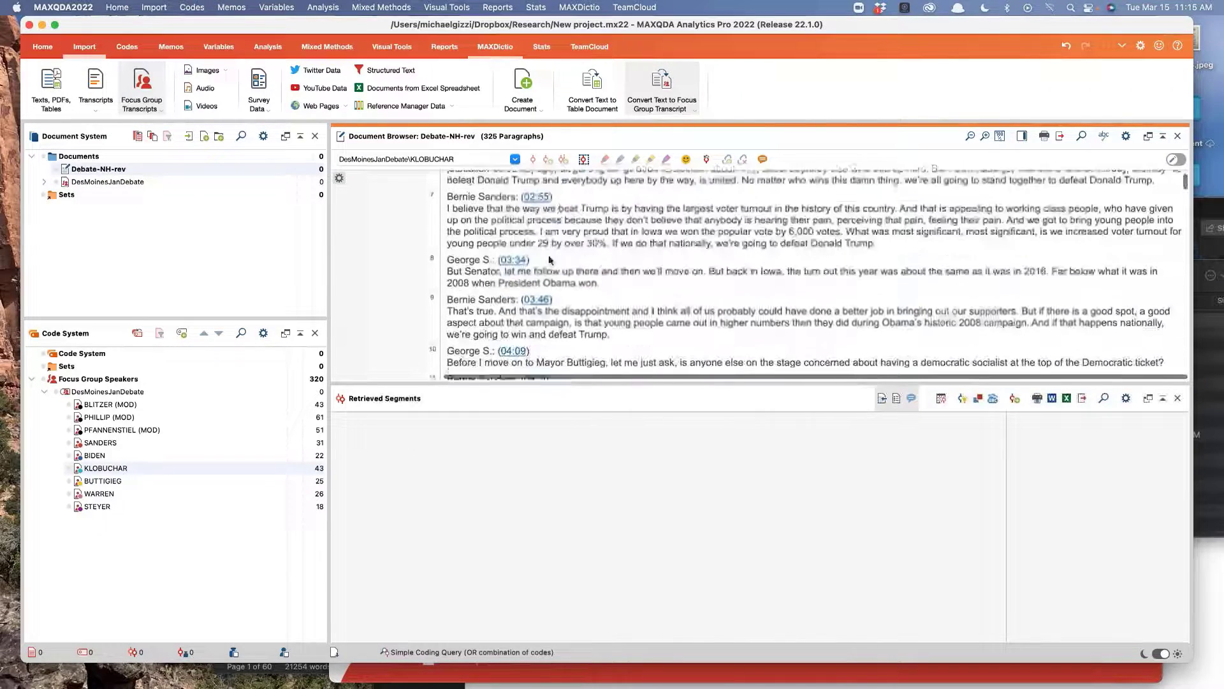
double_click(109, 182)
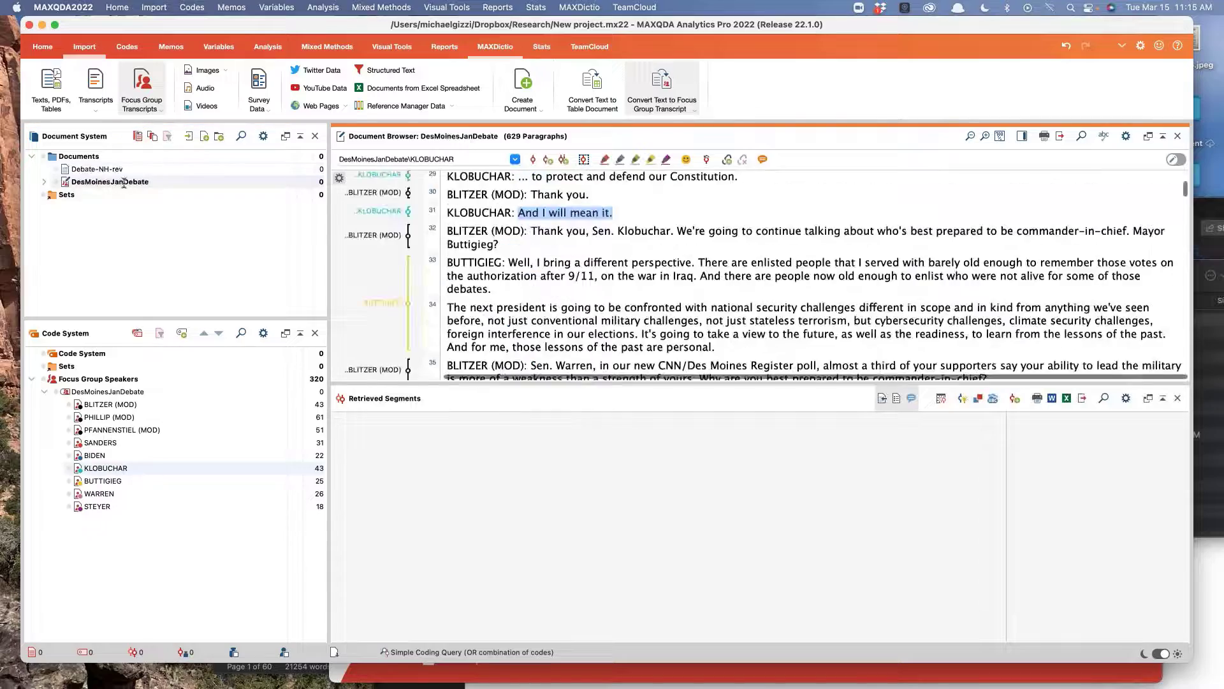
scroll(672, 301, "down", 2)
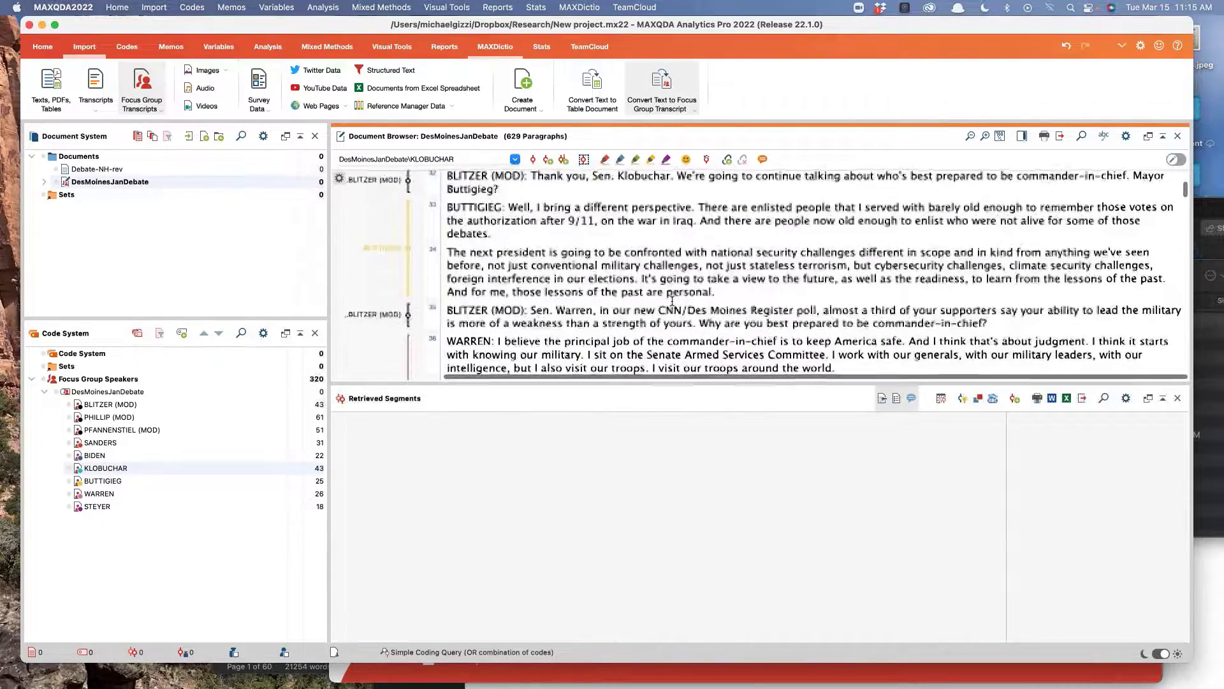
scroll(672, 301, "up", 10)
scroll(672, 301, "up", 15)
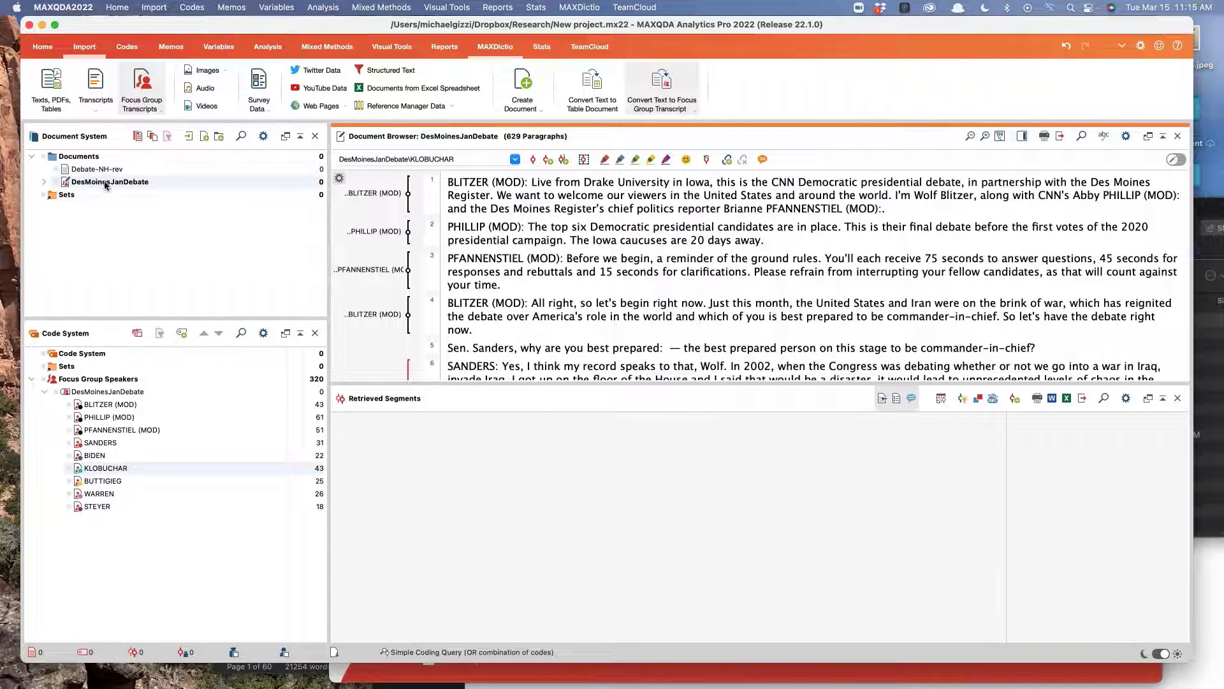
left_click(580, 258)
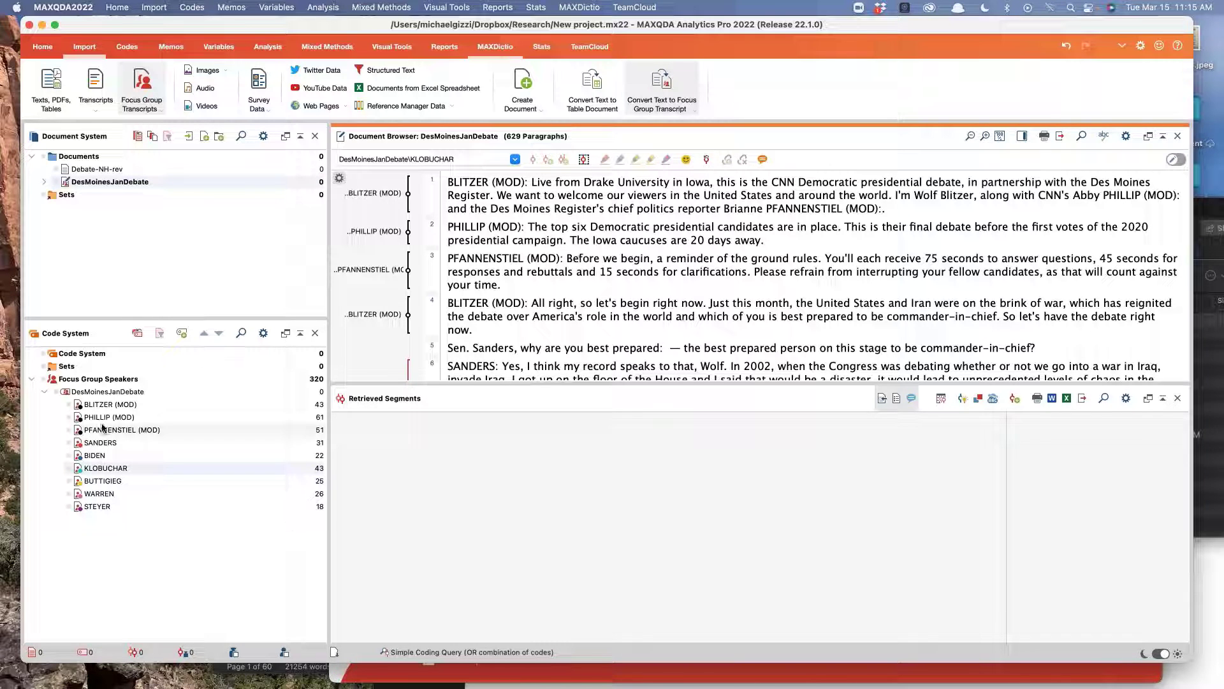
Step: Open the coded segments of the BLITZER (MOD) speaker code, view the paragraph 21 segment in the transcript and close the overview
left_click(125, 409)
double_click(125, 408)
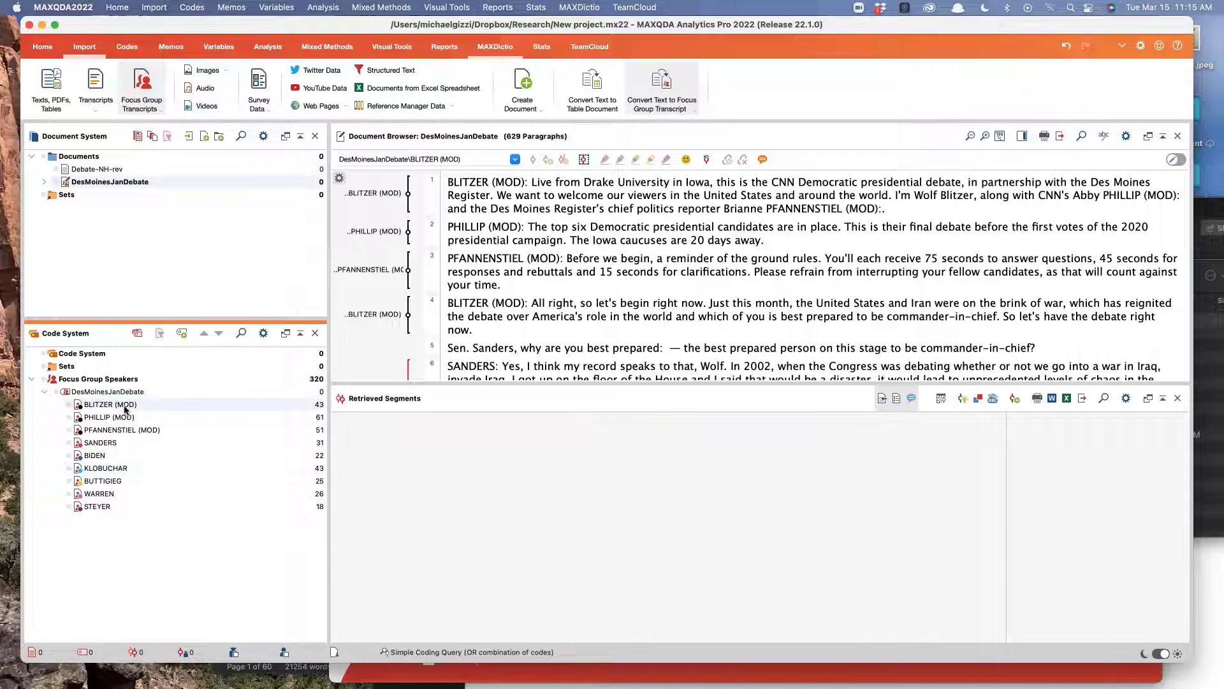
left_click(656, 580)
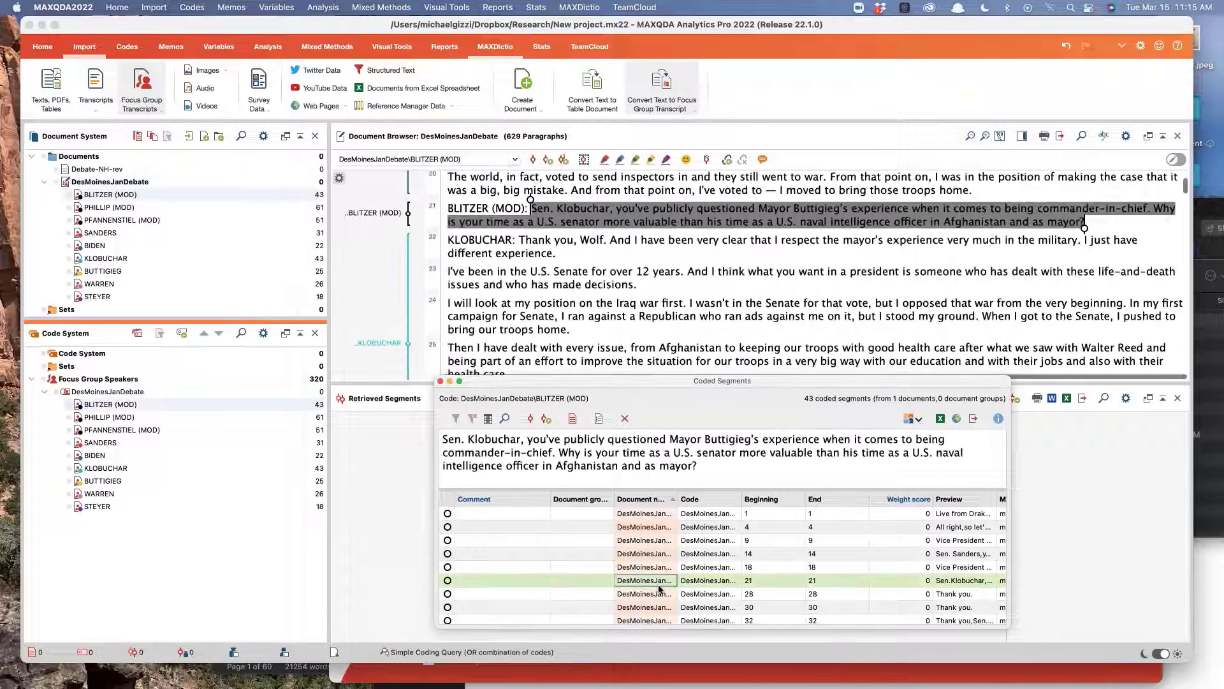
left_click(440, 381)
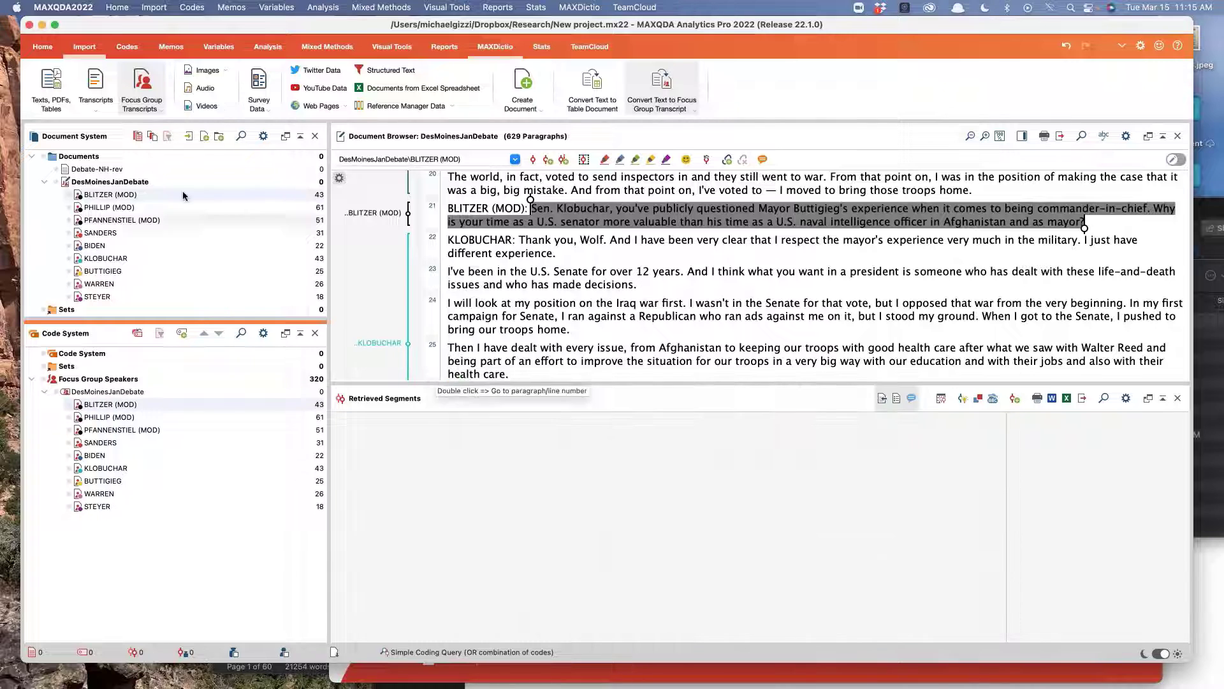
Step: Open Debate-NH-rev, follow its 03:34 timestamp link to the Rev transcript in the browser, and minimize the browser to return to MAXQDA
double_click(110, 169)
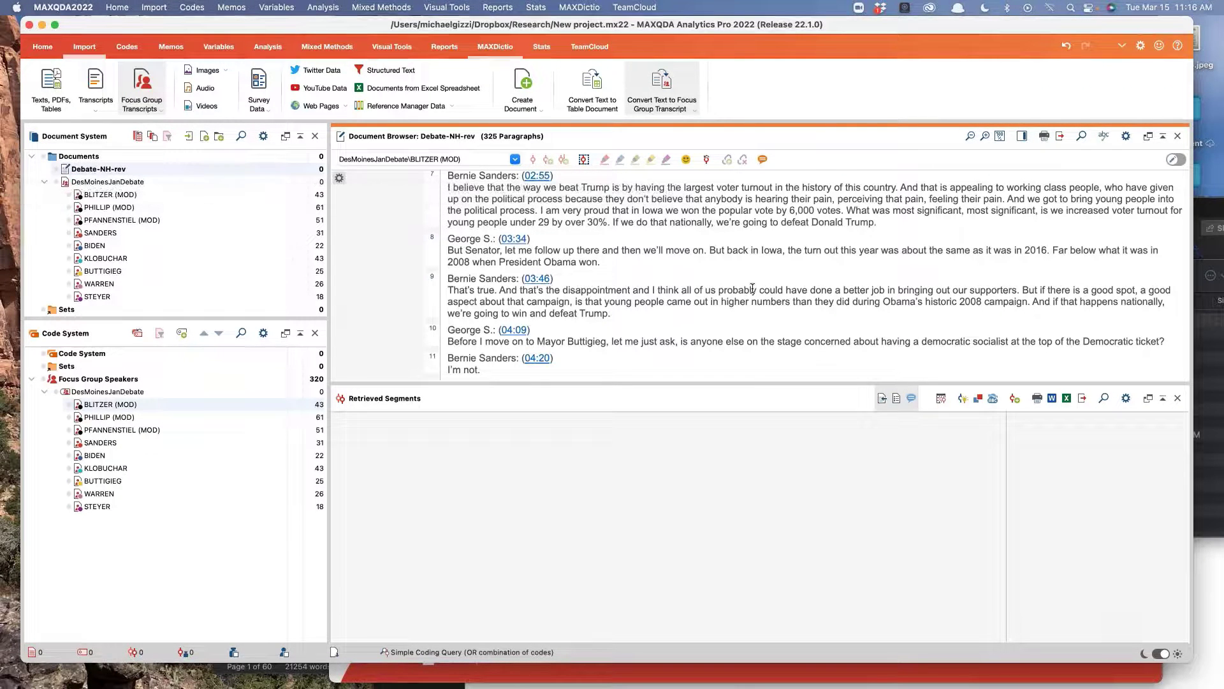
left_click(516, 241)
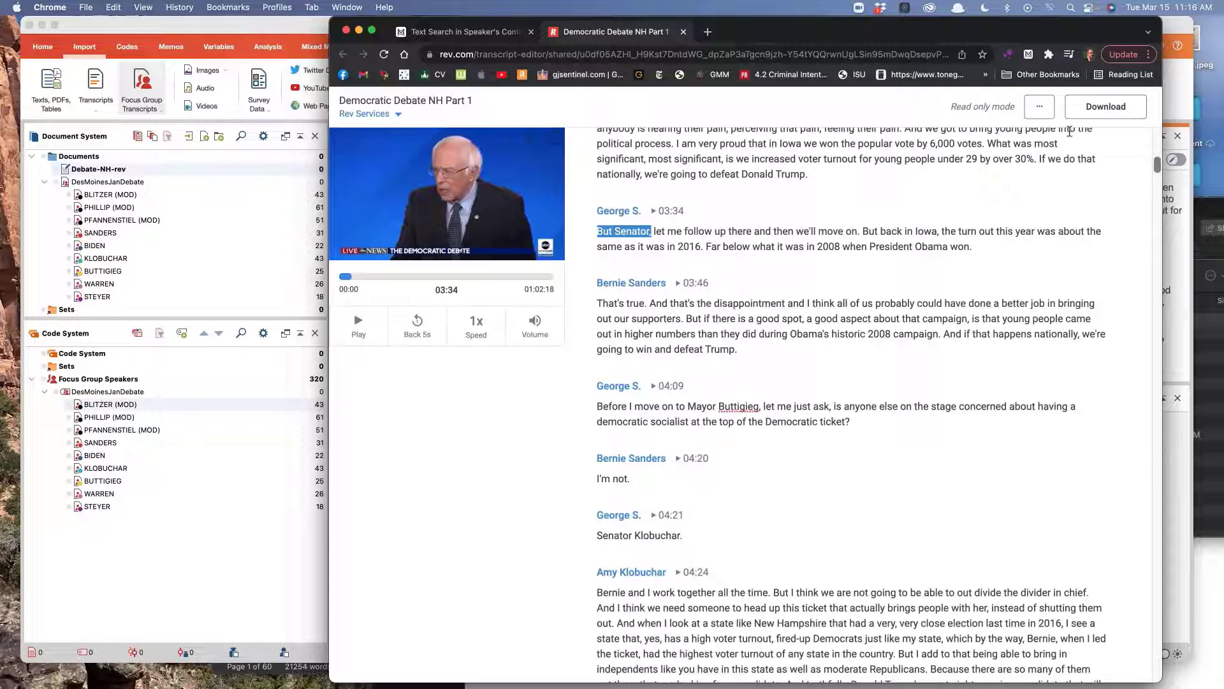
left_click(1105, 114)
left_click(358, 29)
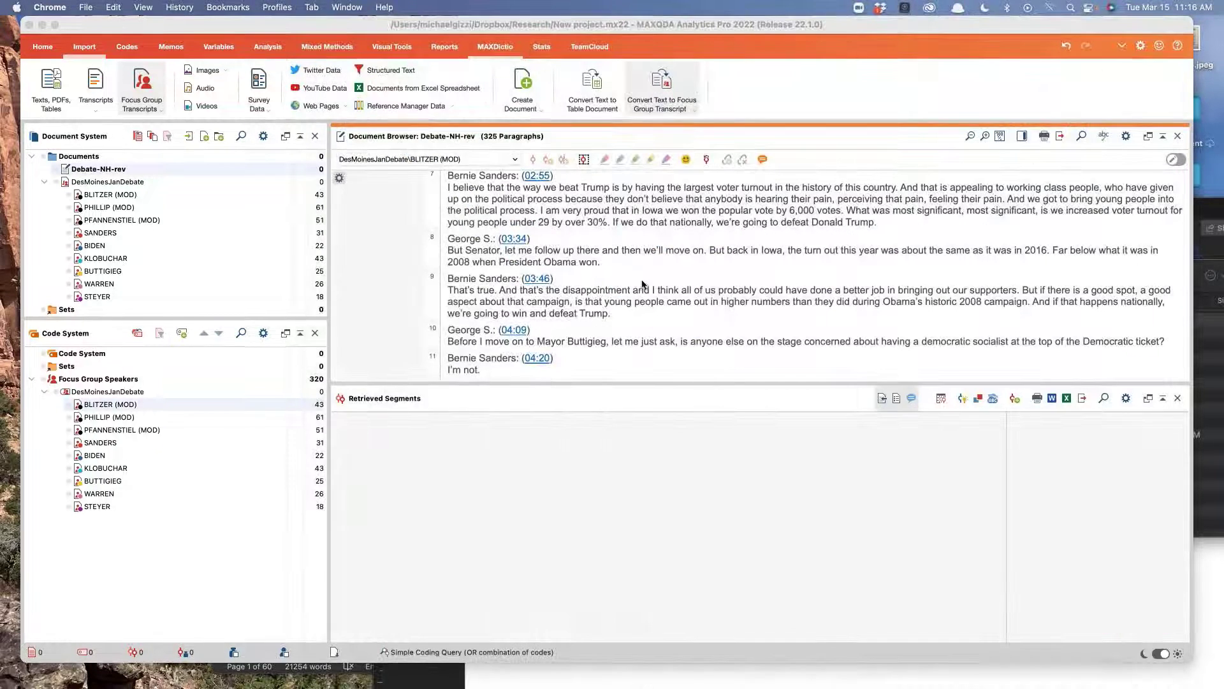
left_click(685, 268)
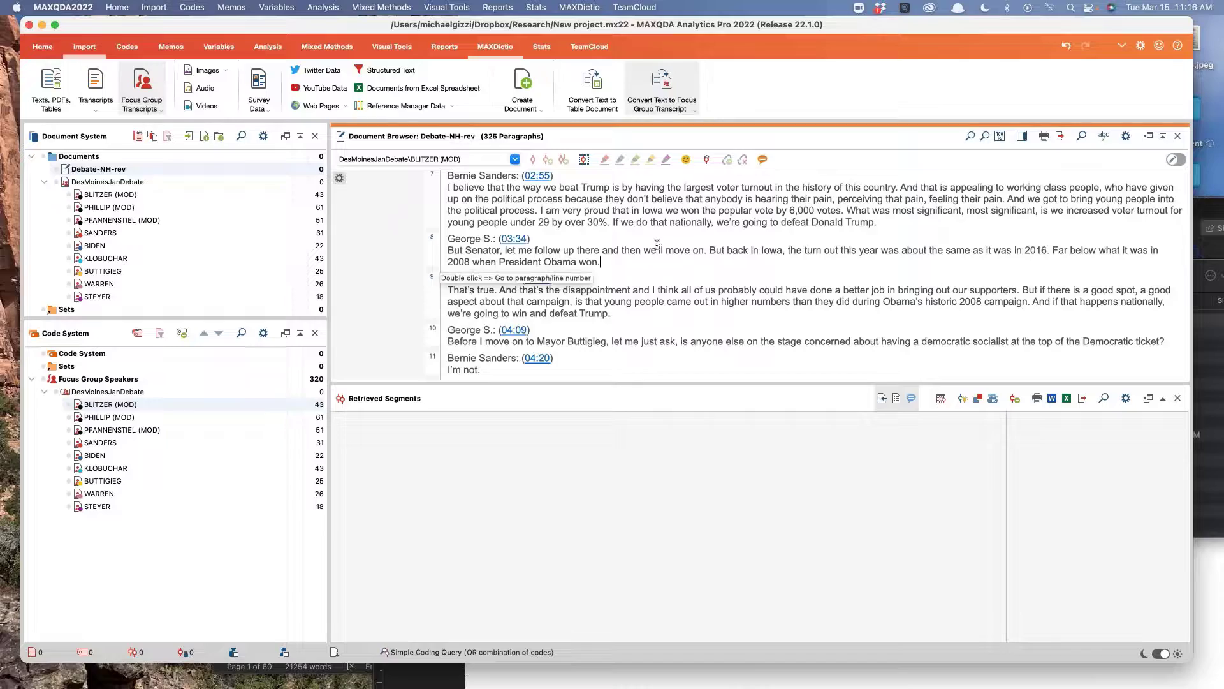
Step: Start converting the displayed Debate-NH-rev document to a focus group transcript and look through the full list of identified speakers
scroll(656, 247, "up", 5)
scroll(657, 247, "up", 5)
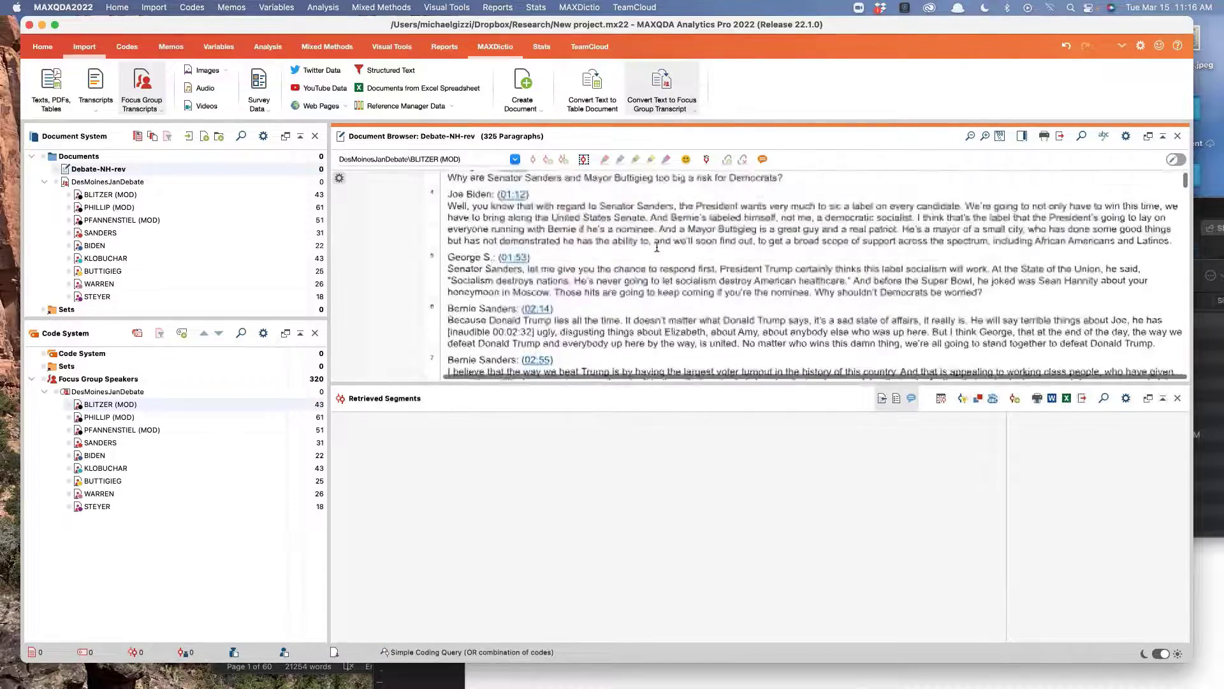
scroll(656, 247, "down", 1)
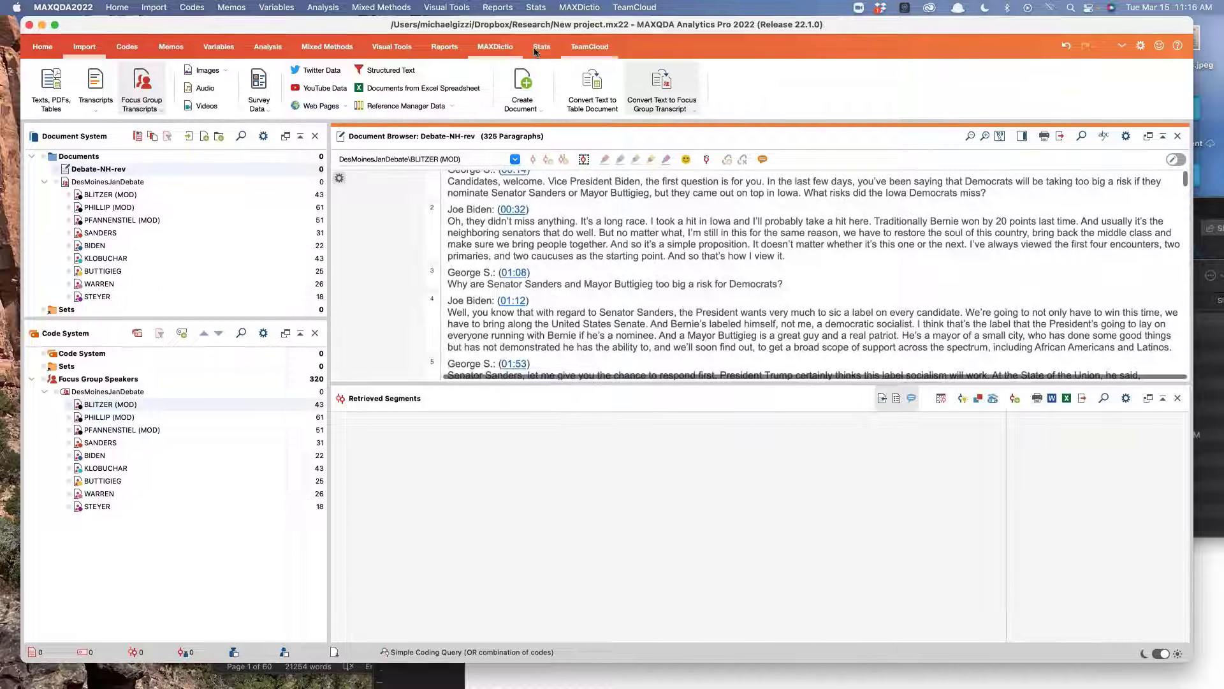
left_click(693, 110)
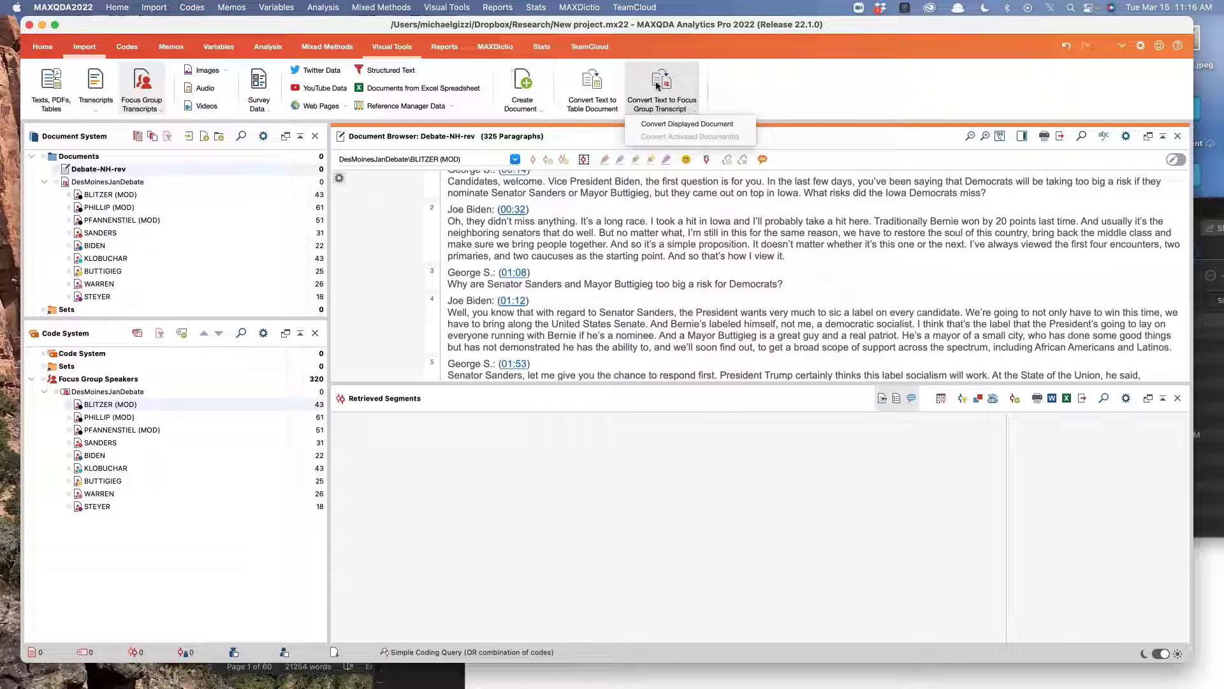
left_click(678, 125)
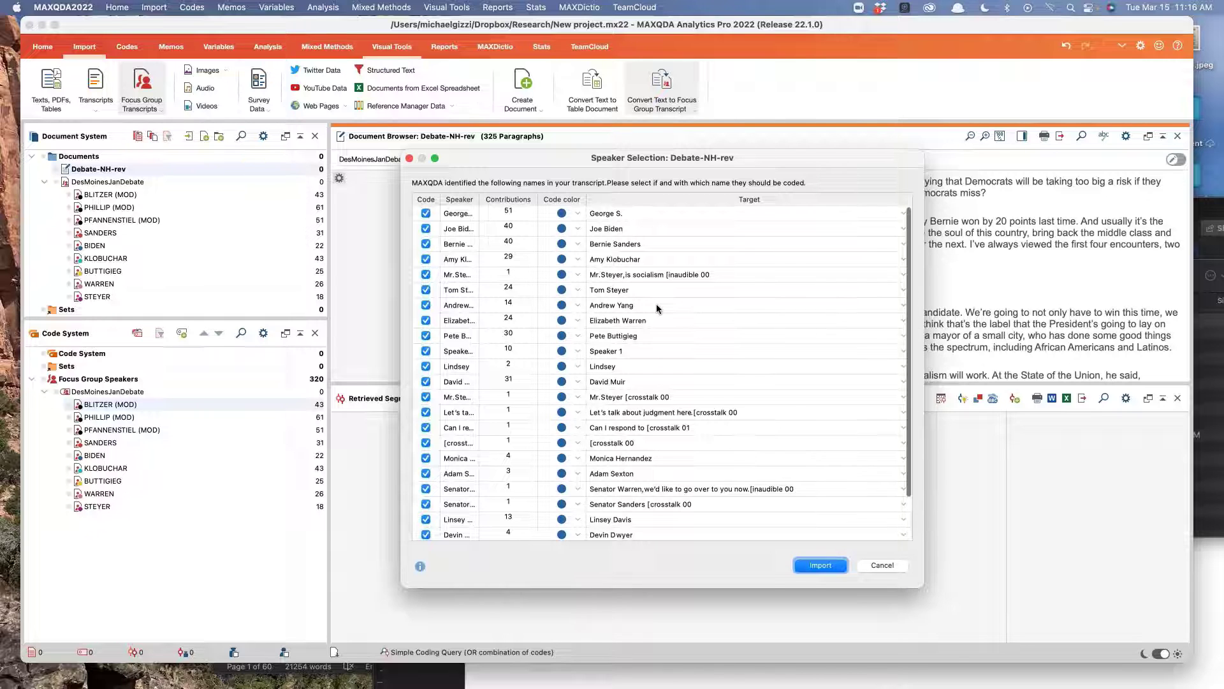
scroll(656, 304, "down", 2)
scroll(656, 308, "down", 1)
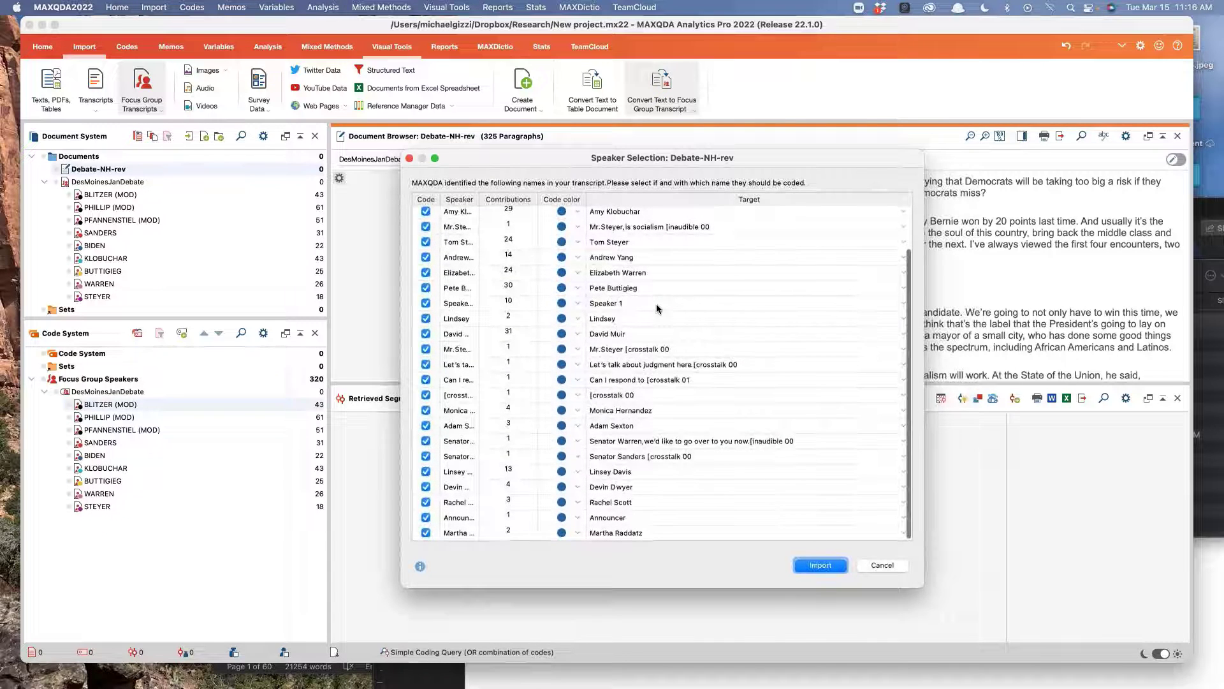
scroll(523, 437, "down", 1)
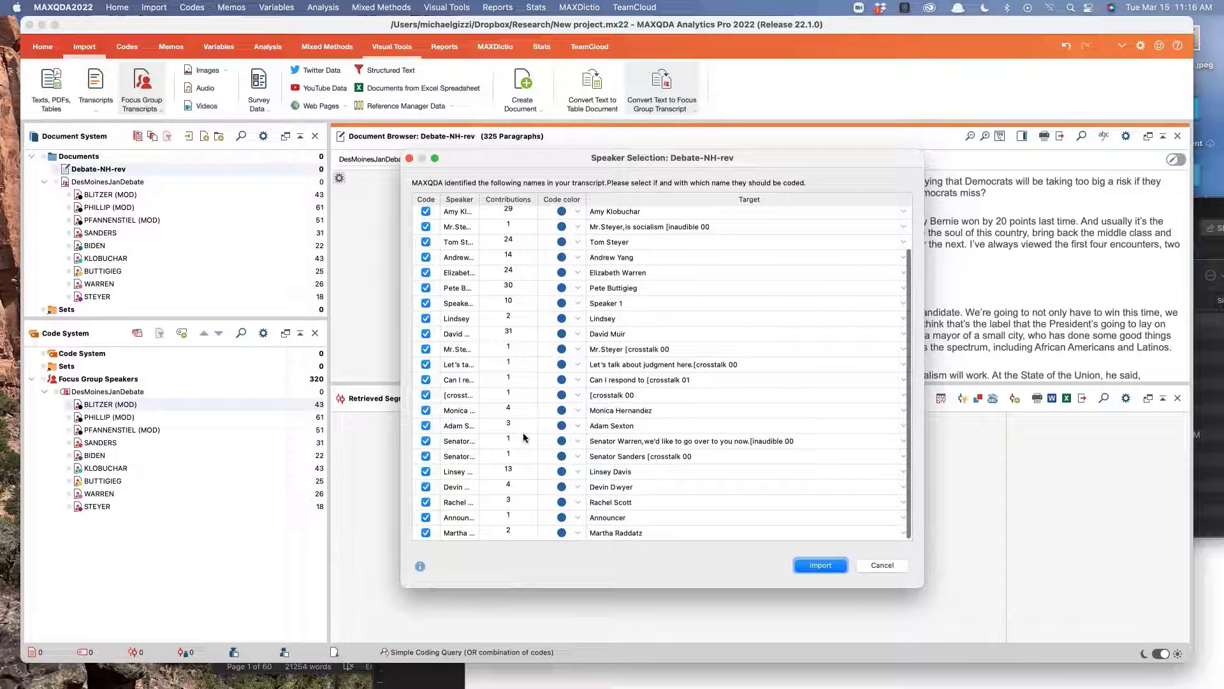
left_click(426, 395)
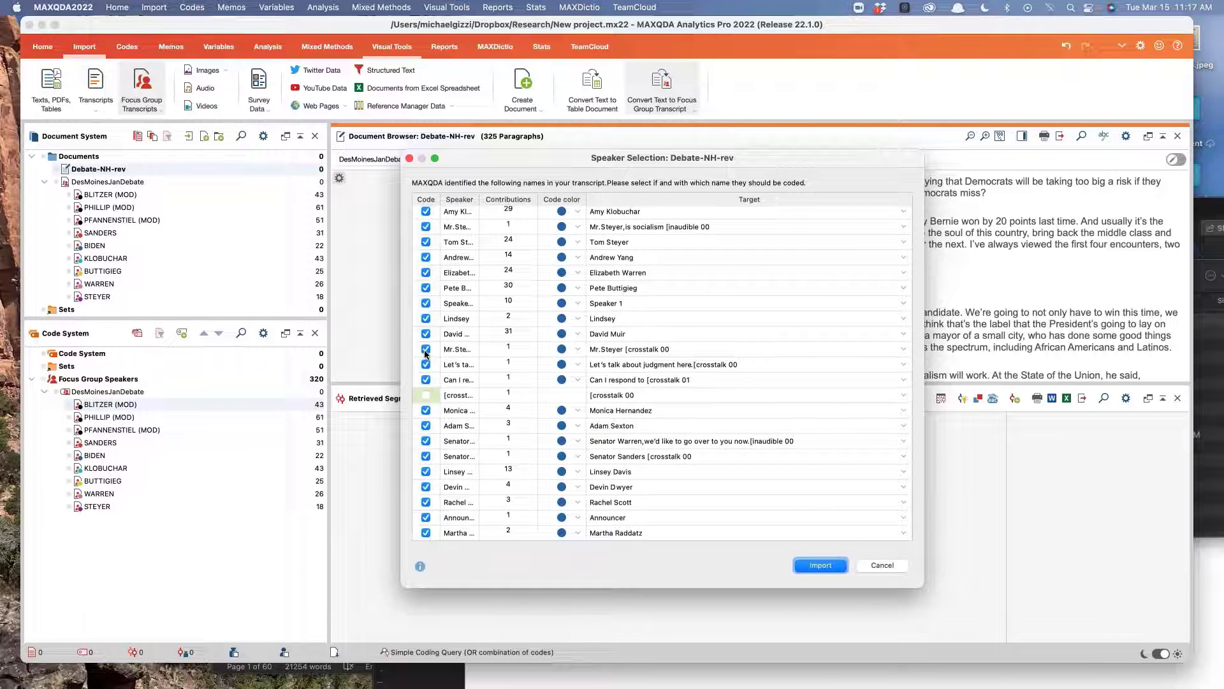
left_click(425, 350)
left_click(426, 364)
scroll(425, 369, "down", 1)
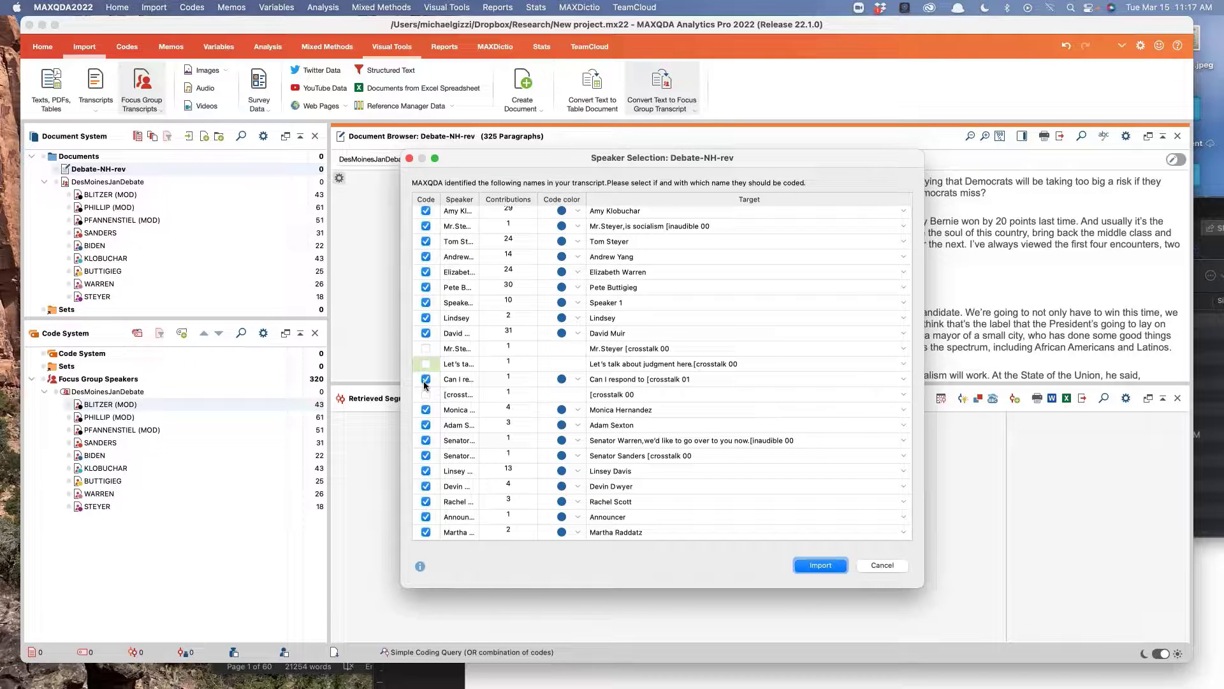
left_click(425, 380)
left_click(425, 287)
left_click(425, 287)
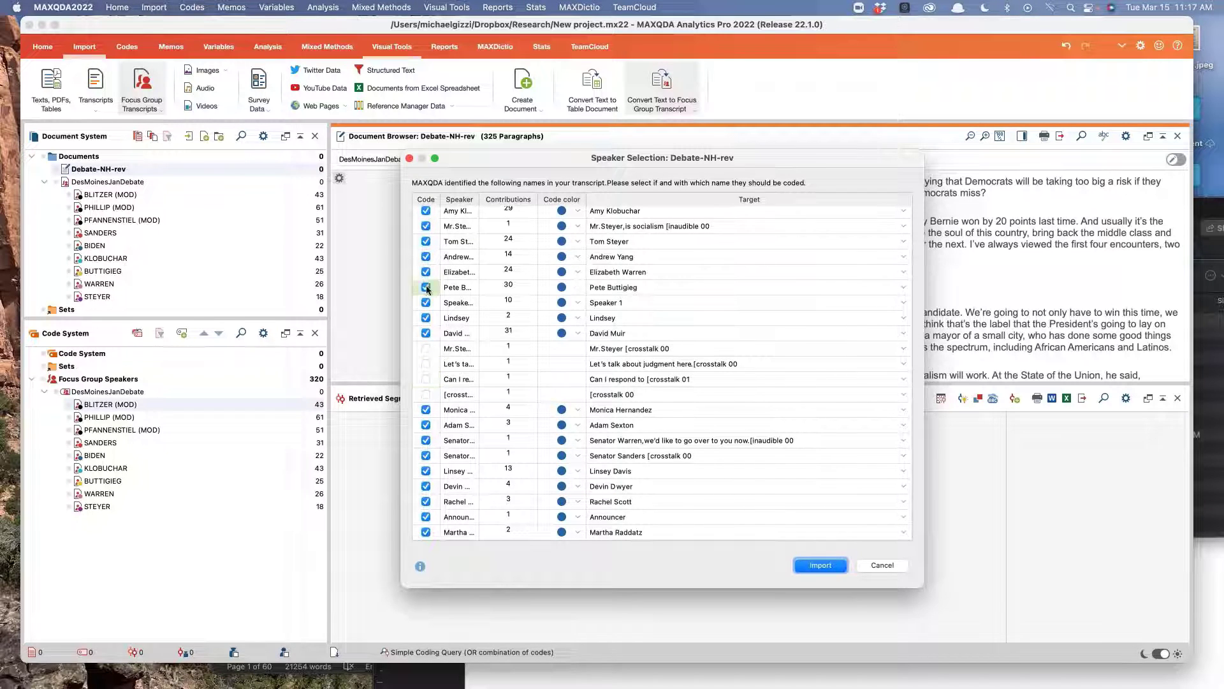
left_click(426, 302)
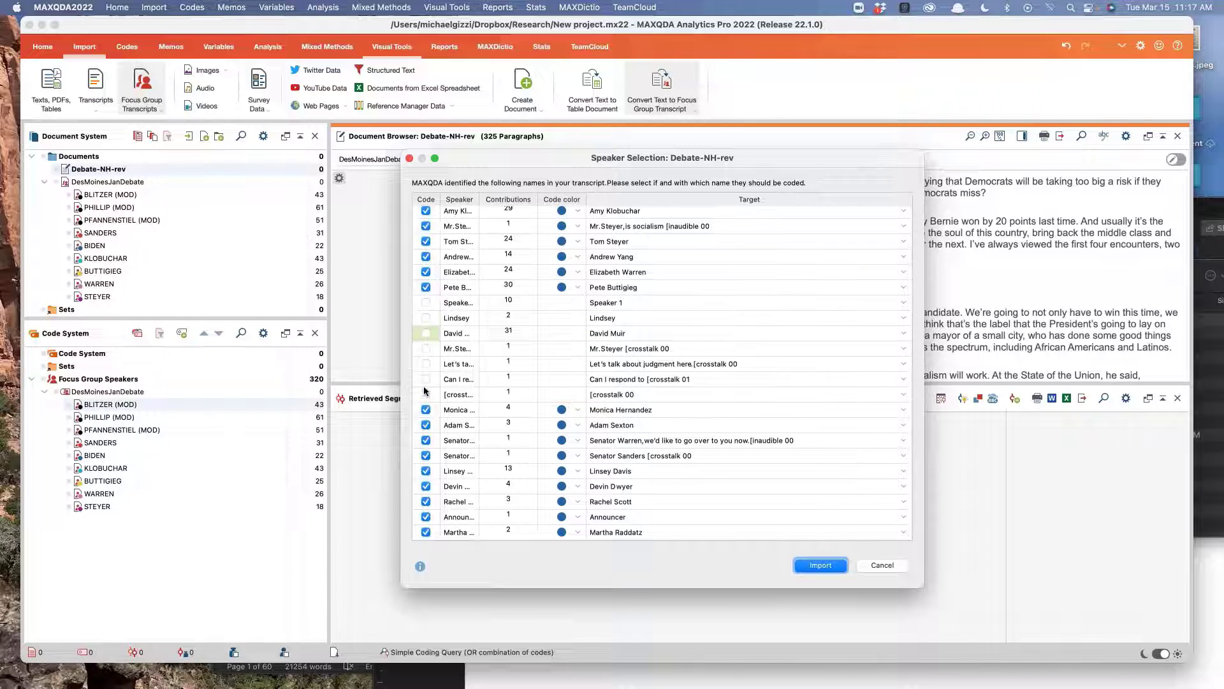
Step: Exclude Monica Hernandez, Adam Sexton, the "Senator Warren,we'd like to go over" entry, Linsey Davis, Devin Dwyer and Rachel Scott, widening the Speaker column
left_click(426, 410)
left_click(425, 426)
left_click(425, 440)
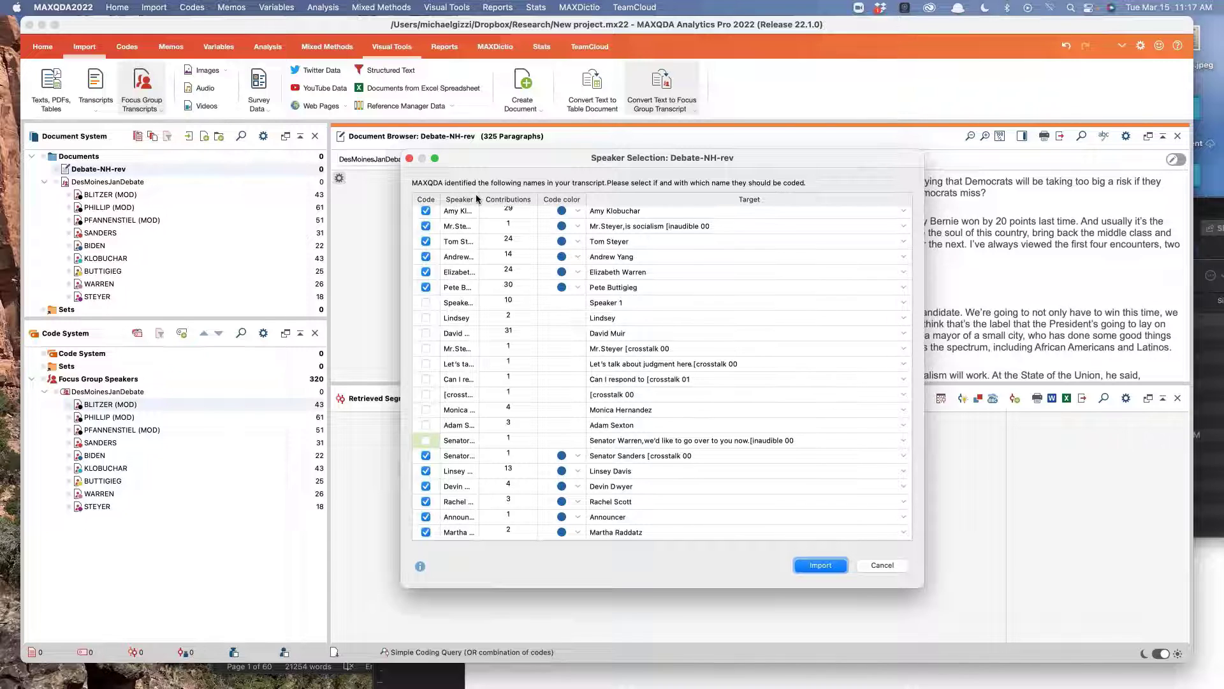
left_click_drag(480, 195, 571, 195)
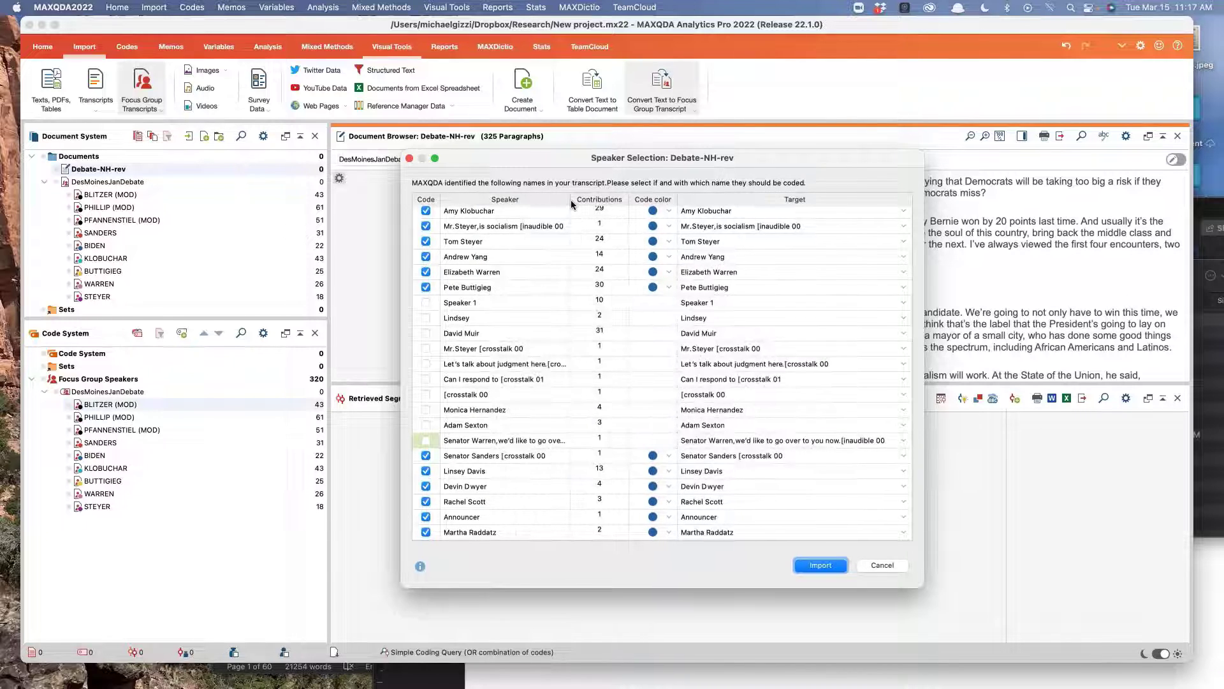
left_click(425, 471)
left_click(425, 486)
left_click(426, 502)
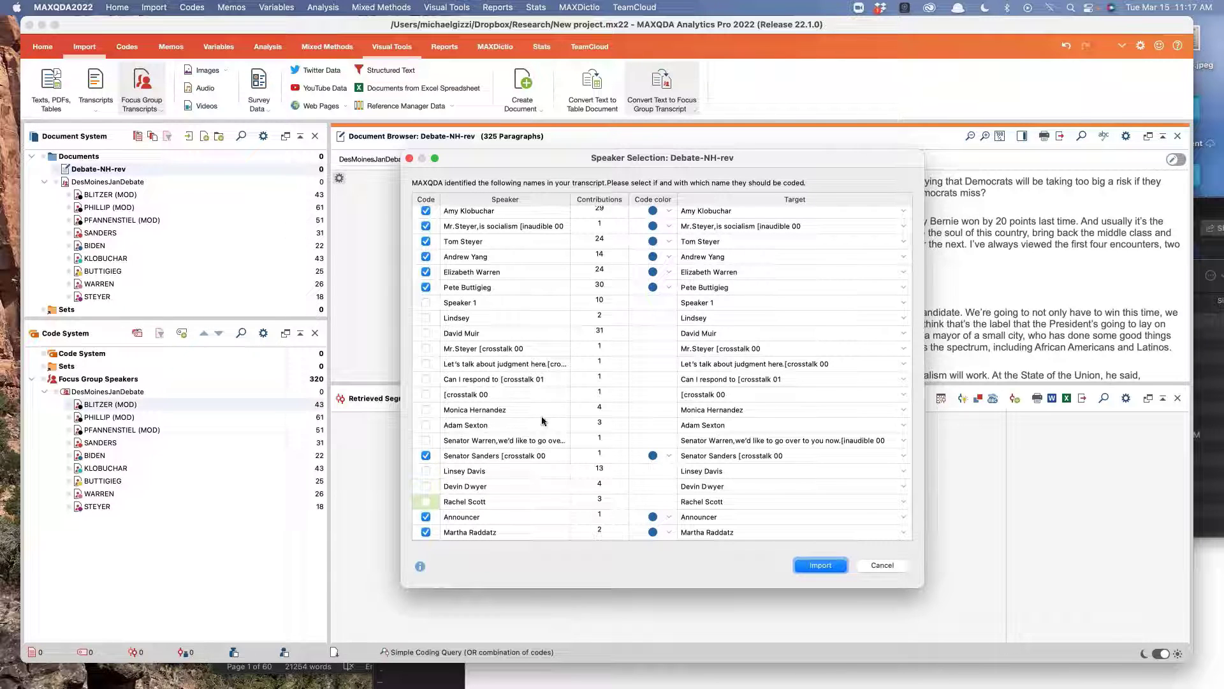
Step: Check the remaining speaker selection and import Debate-NH-rev as a focus group transcript with the selected speakers coded
scroll(543, 421, "up", 3)
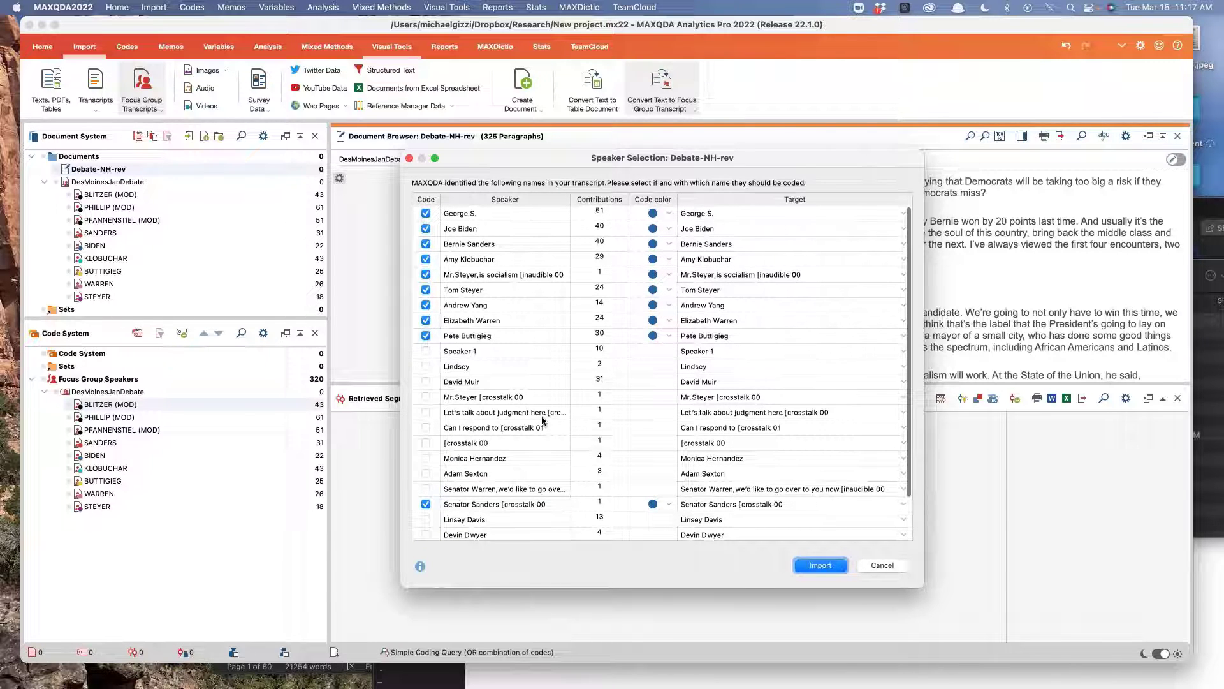
scroll(542, 421, "down", 3)
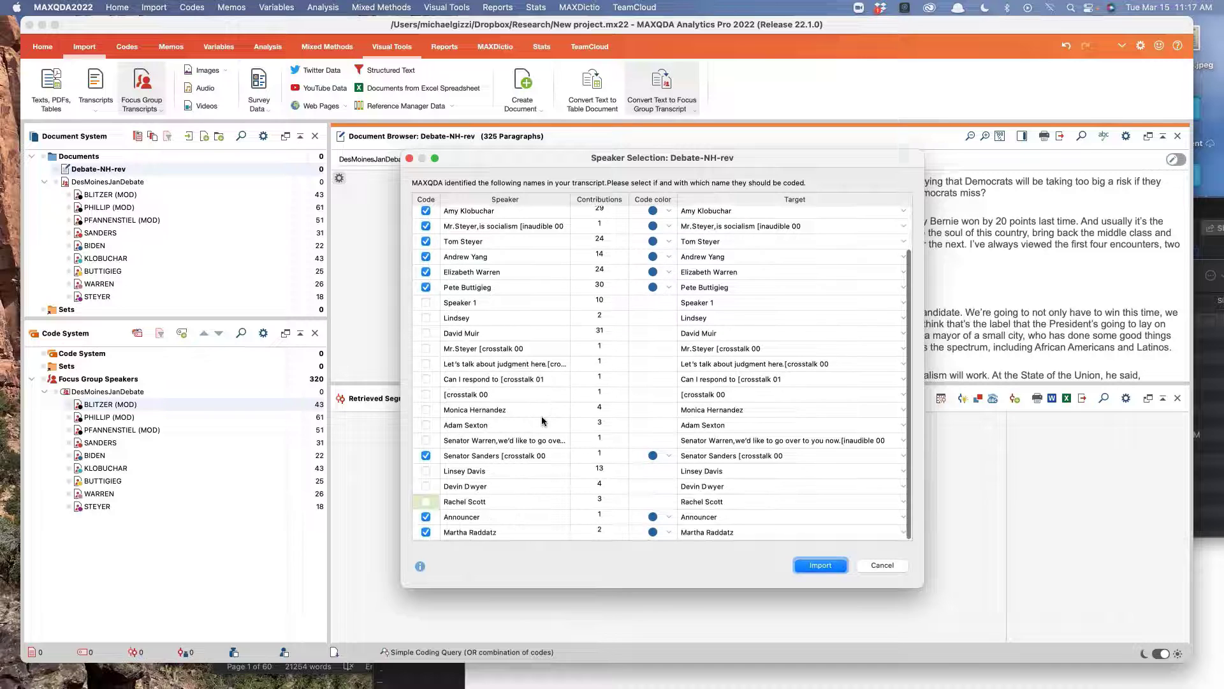
left_click(831, 565)
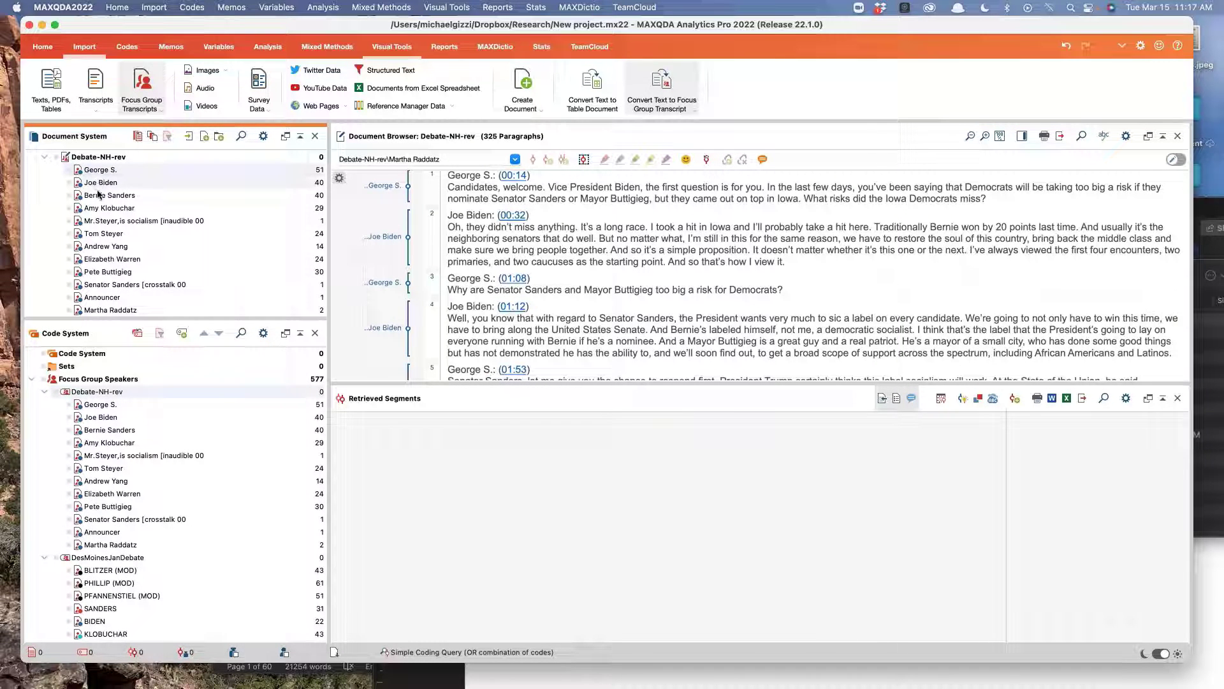
Step: View the coded segments of the "Mr.Steyer,is socialism [inaudible 00" speaker and review the speaker entries in the document and code lists
double_click(97, 220)
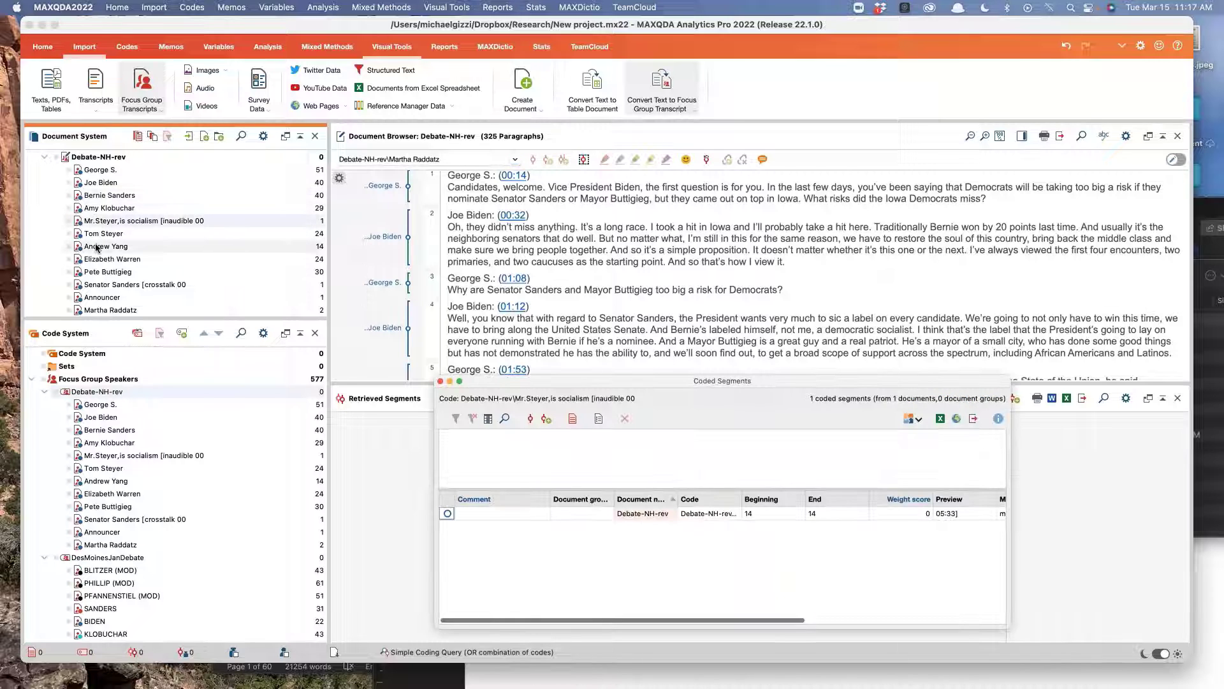
scroll(108, 259, "down", 2)
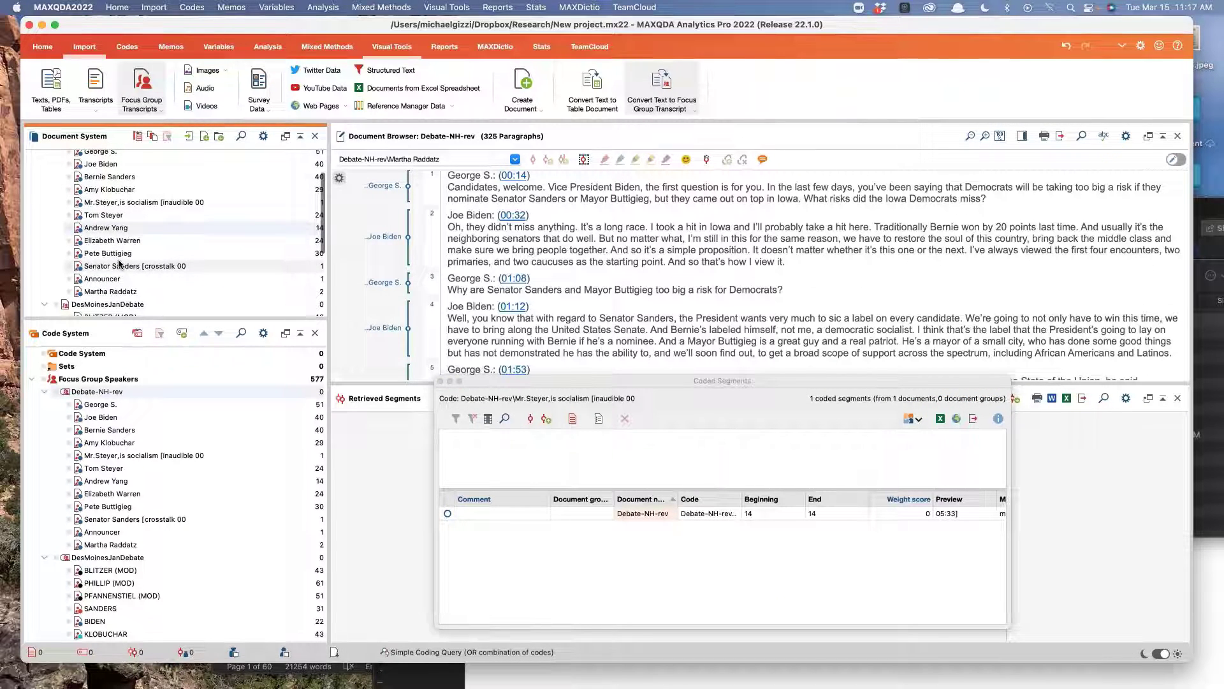
scroll(124, 598, "down", 3)
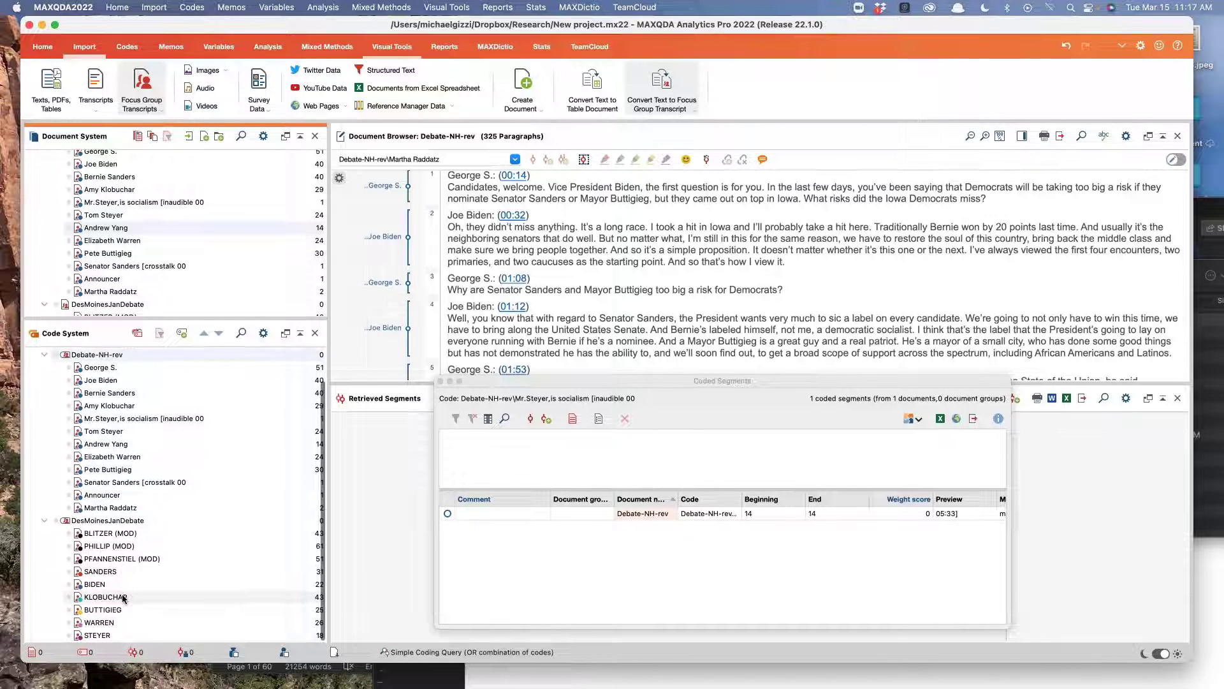
scroll(124, 598, "up", 3)
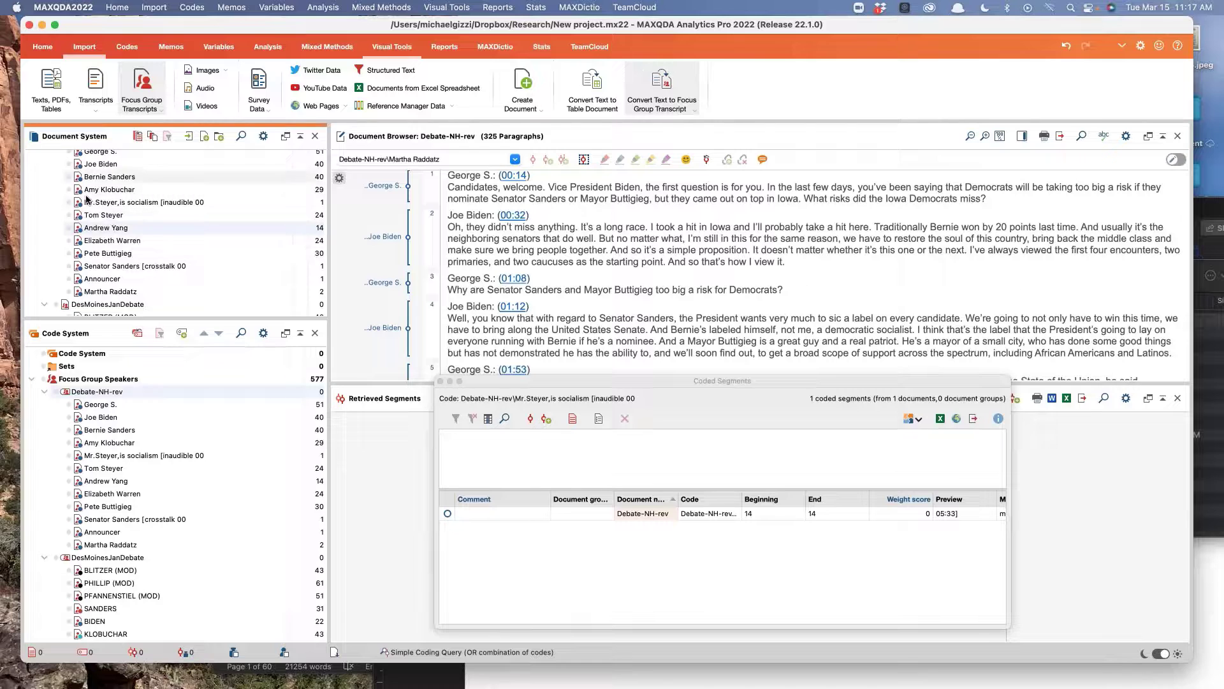
scroll(156, 206, "up", 3)
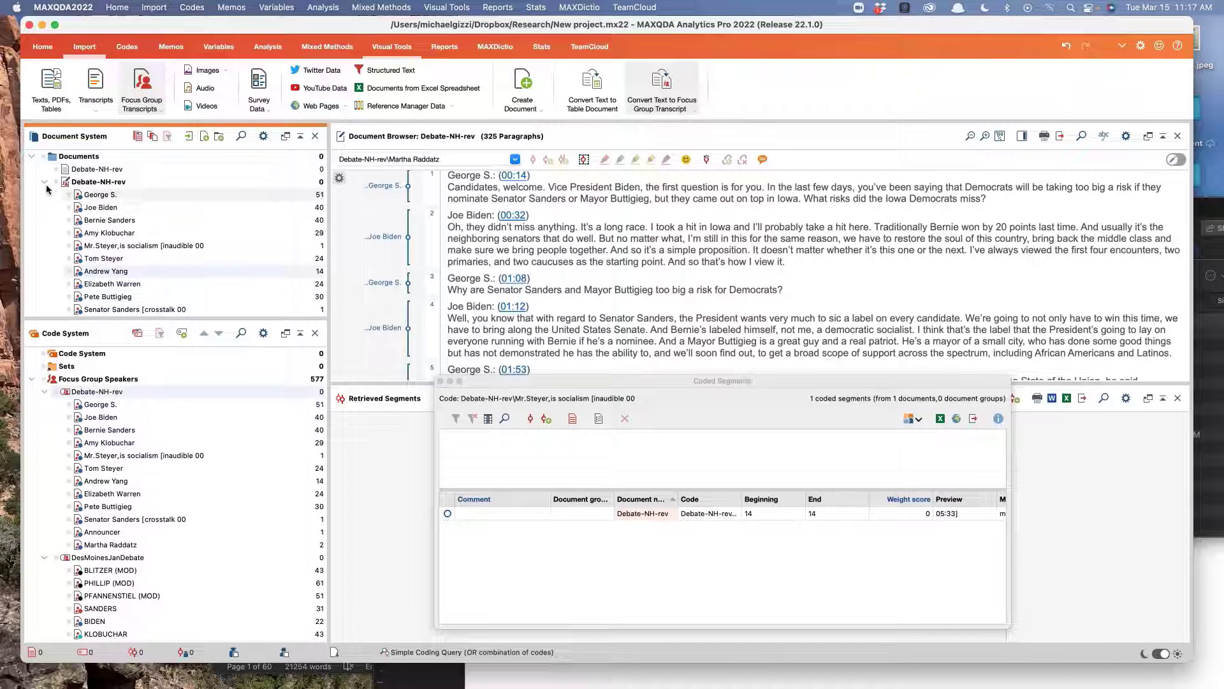
Step: Delete the focus group transcript version of Debate-NH-rev, the one with speakers listed beneath it
double_click(93, 169)
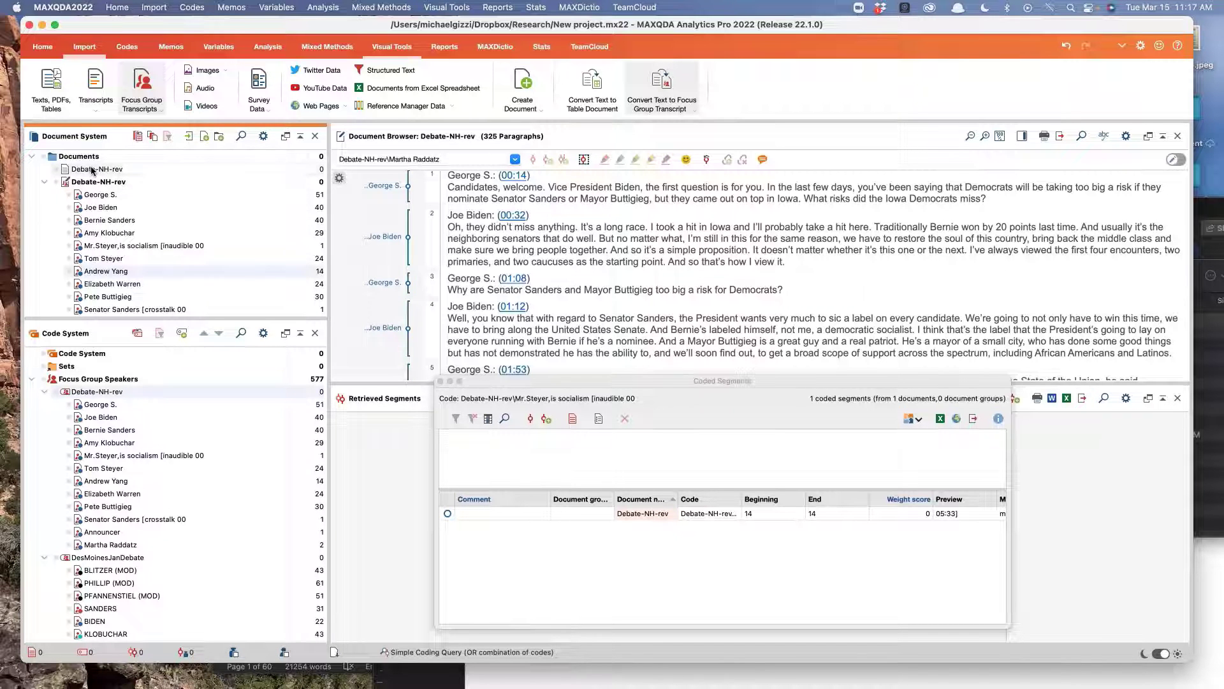
mouse_move(89, 182)
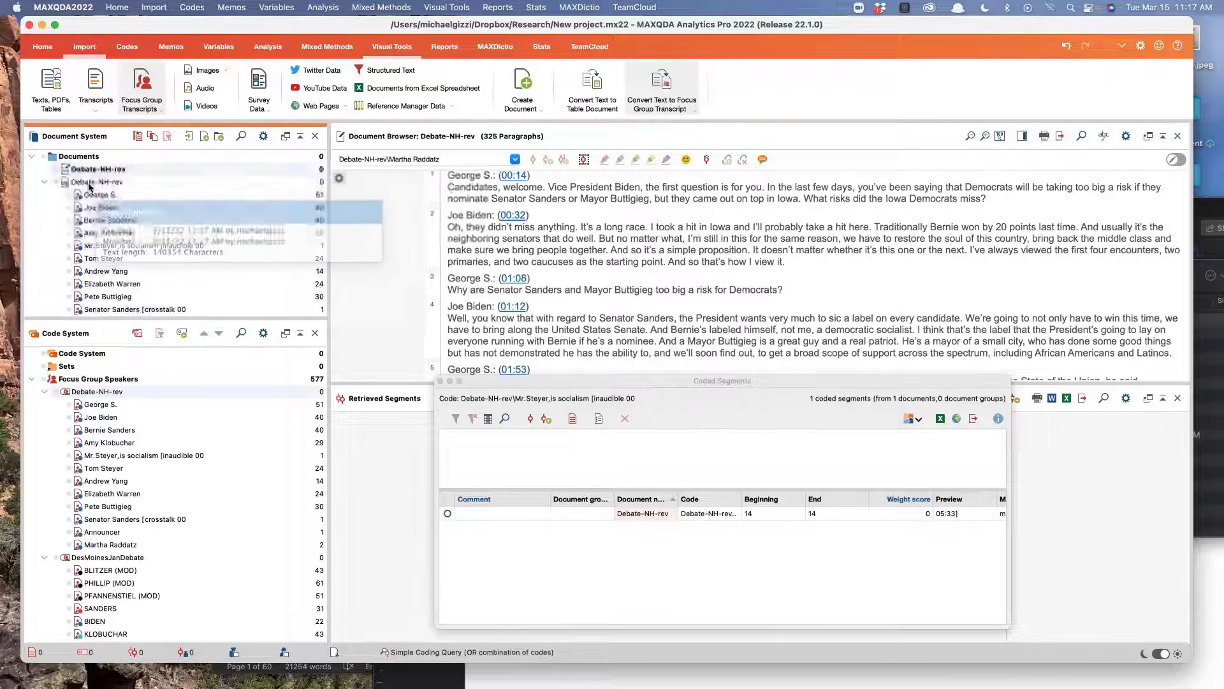
double_click(92, 183)
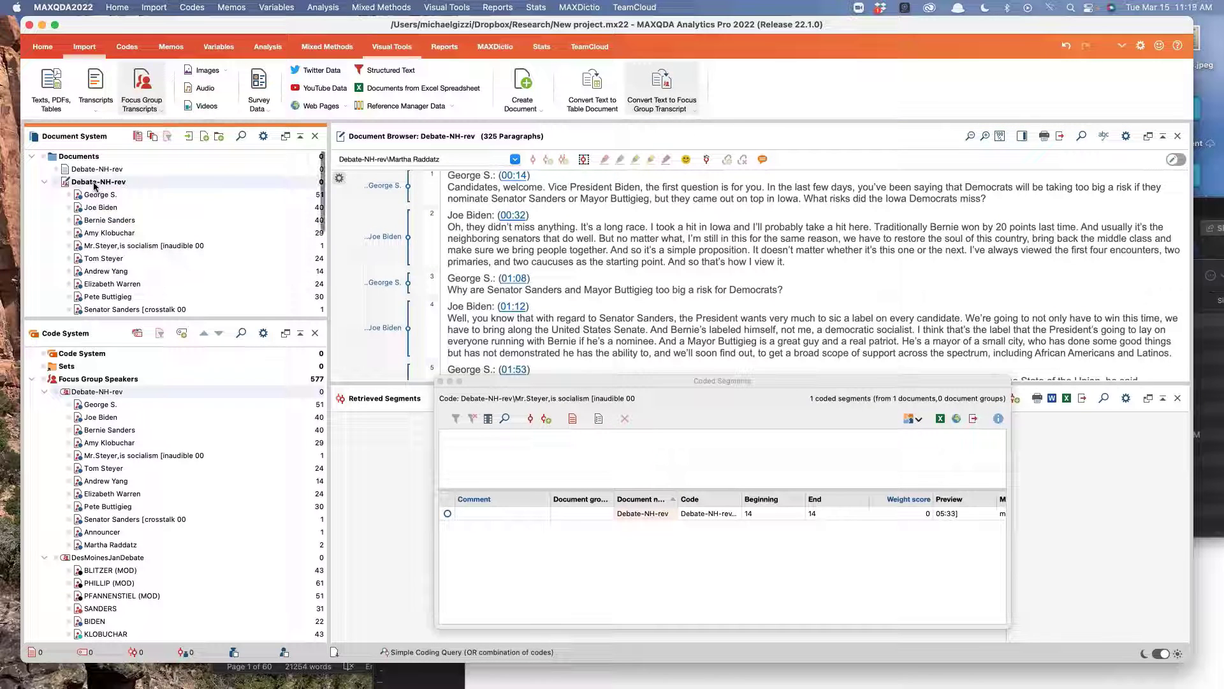
right_click(95, 184)
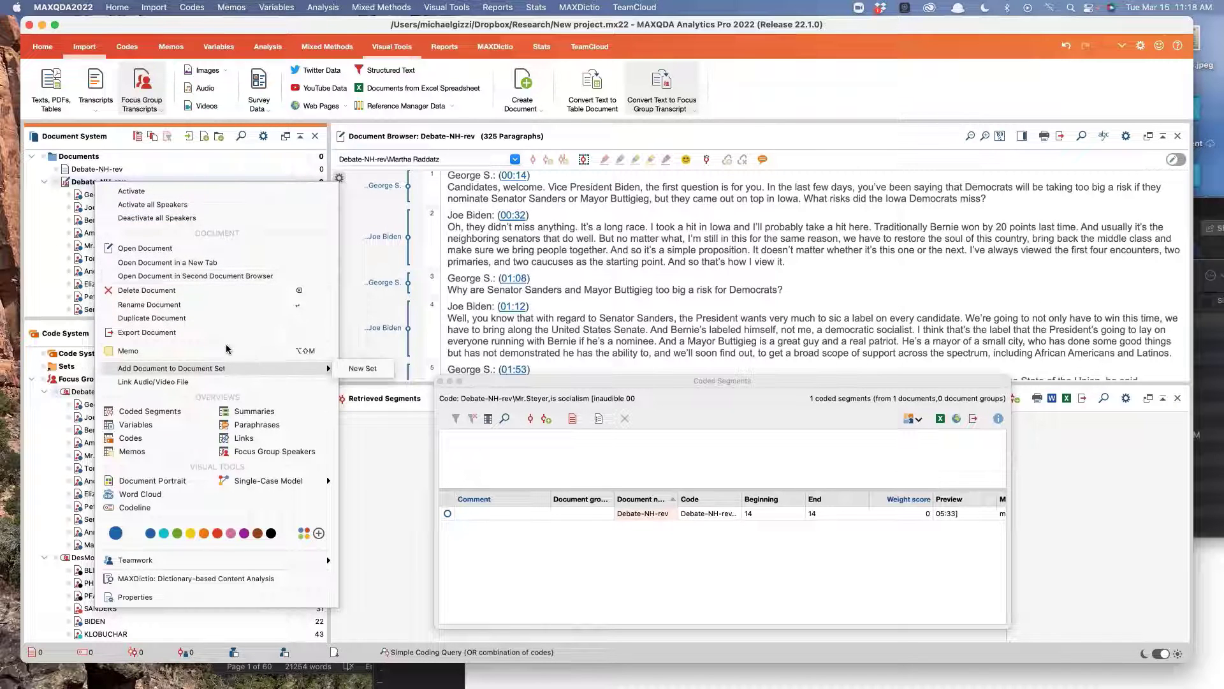
left_click(214, 293)
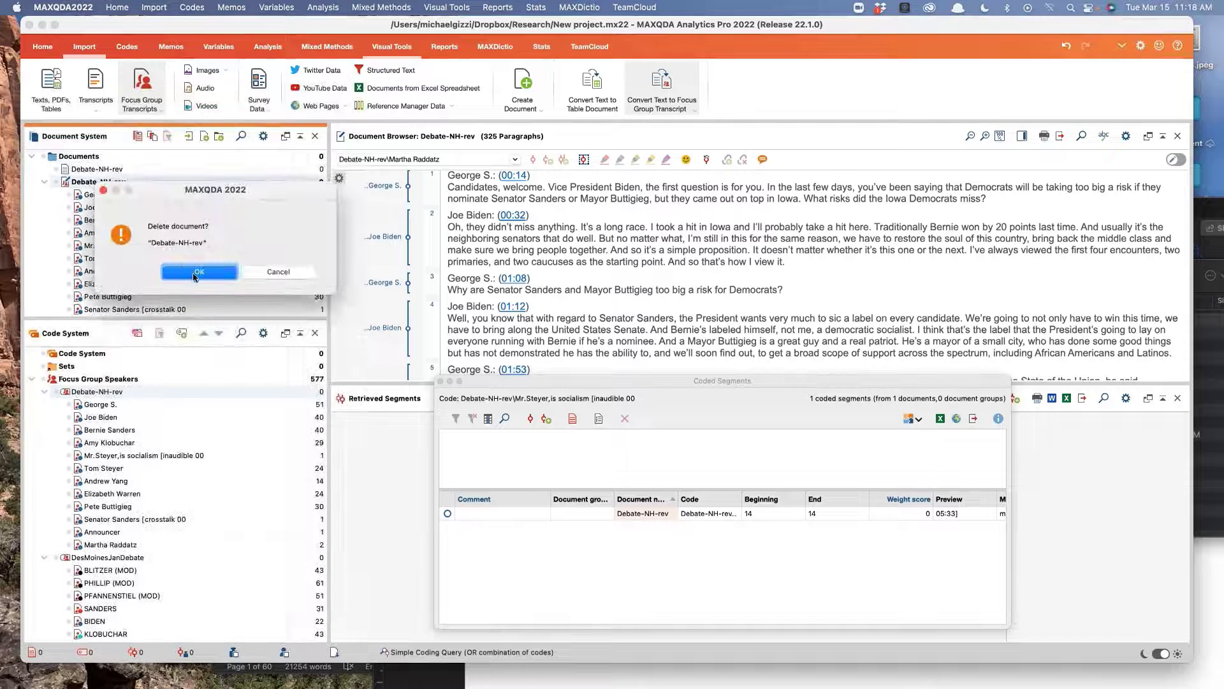
left_click(197, 273)
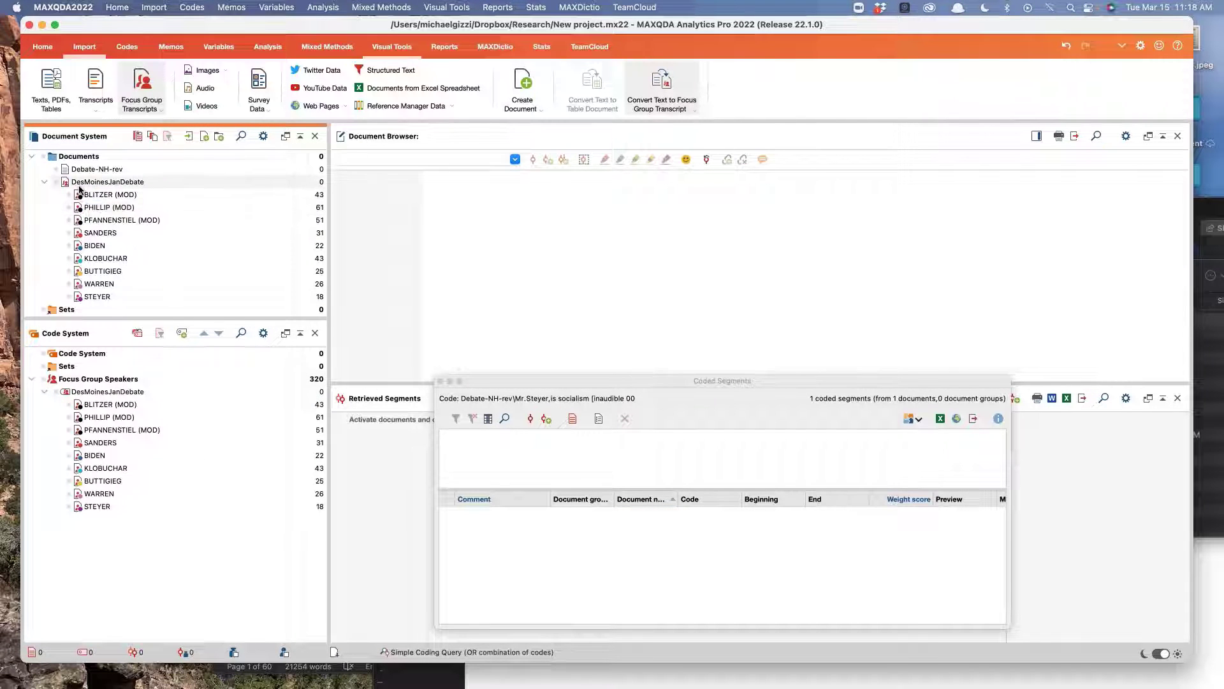
Step: Open the plain-text Debate-NH-rev document and examine how speaker names and timestamps are formatted around paragraphs 10 to 15
mouse_move(80, 190)
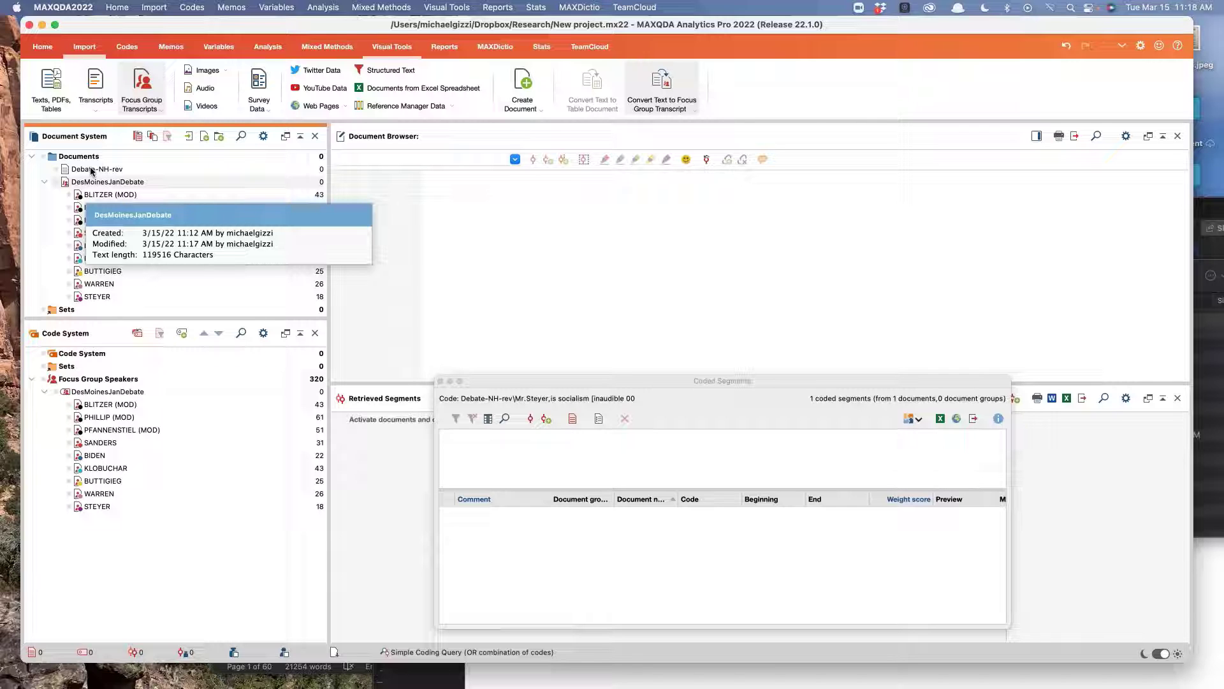
double_click(93, 169)
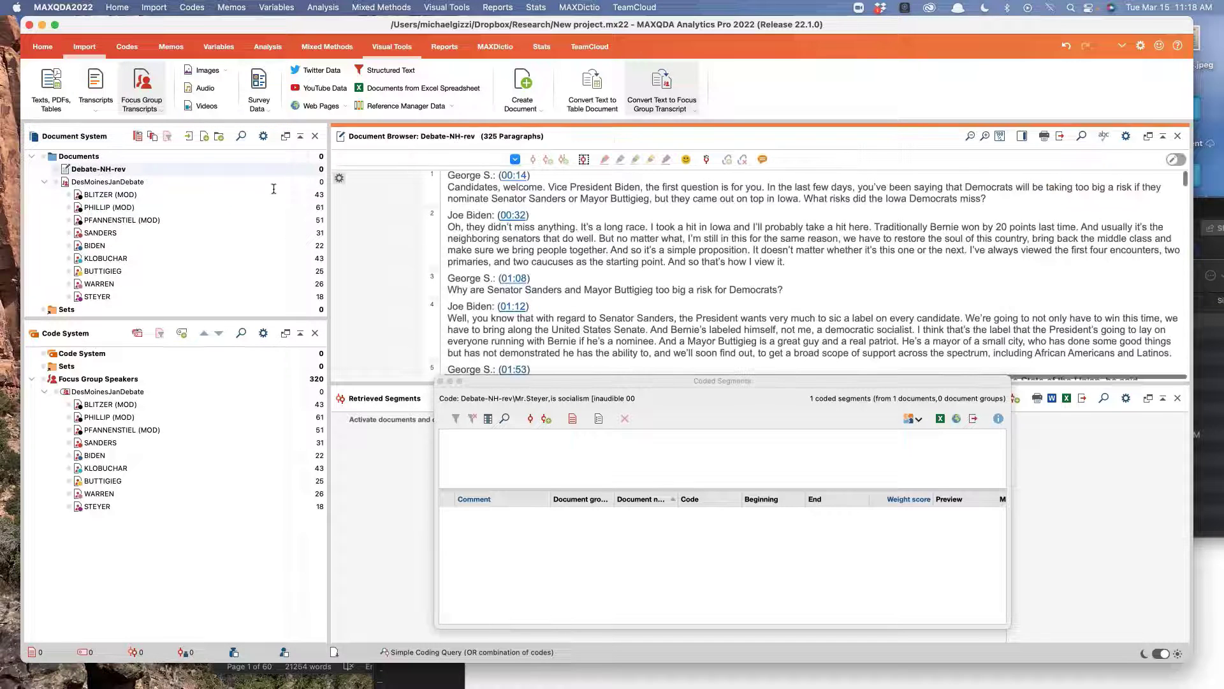
scroll(678, 272, "down", 1)
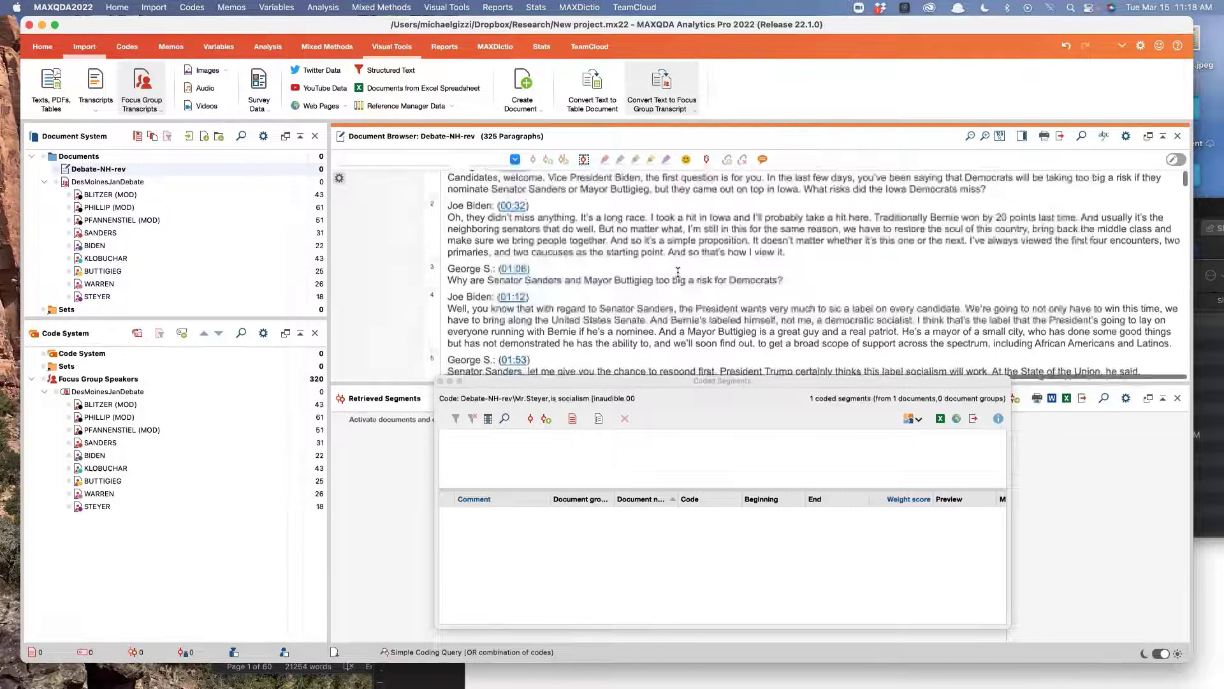
scroll(677, 273, "down", 10)
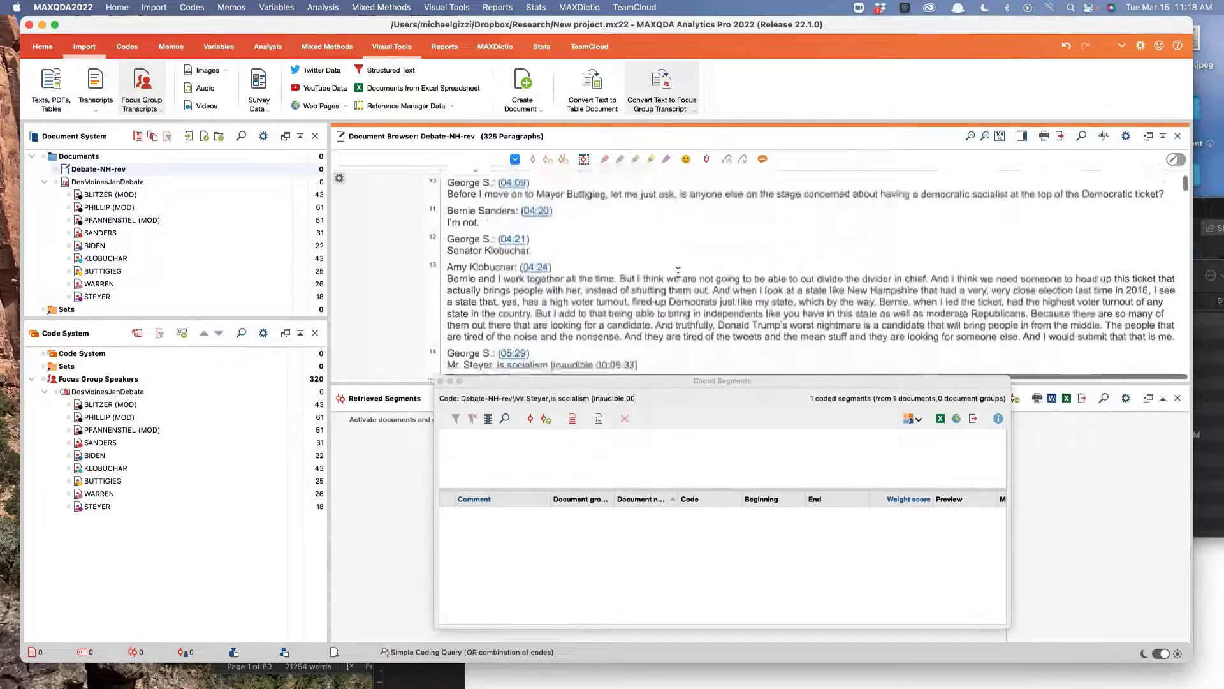
scroll(677, 273, "down", 2)
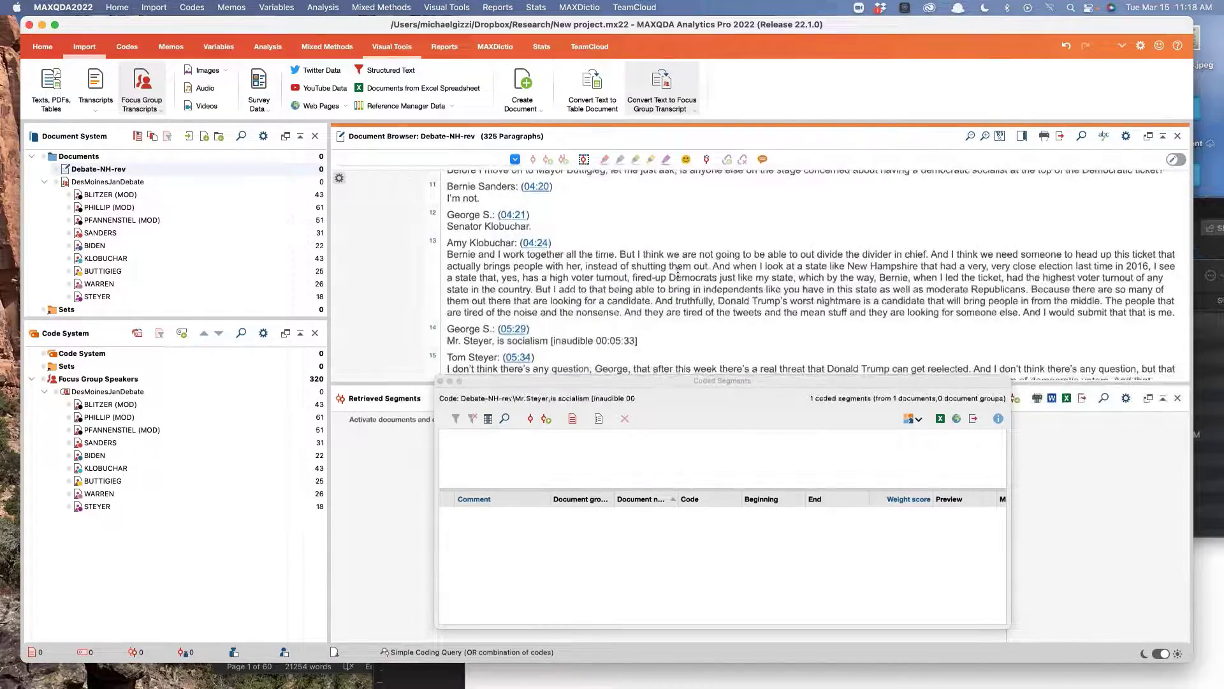
scroll(678, 273, "up", 1)
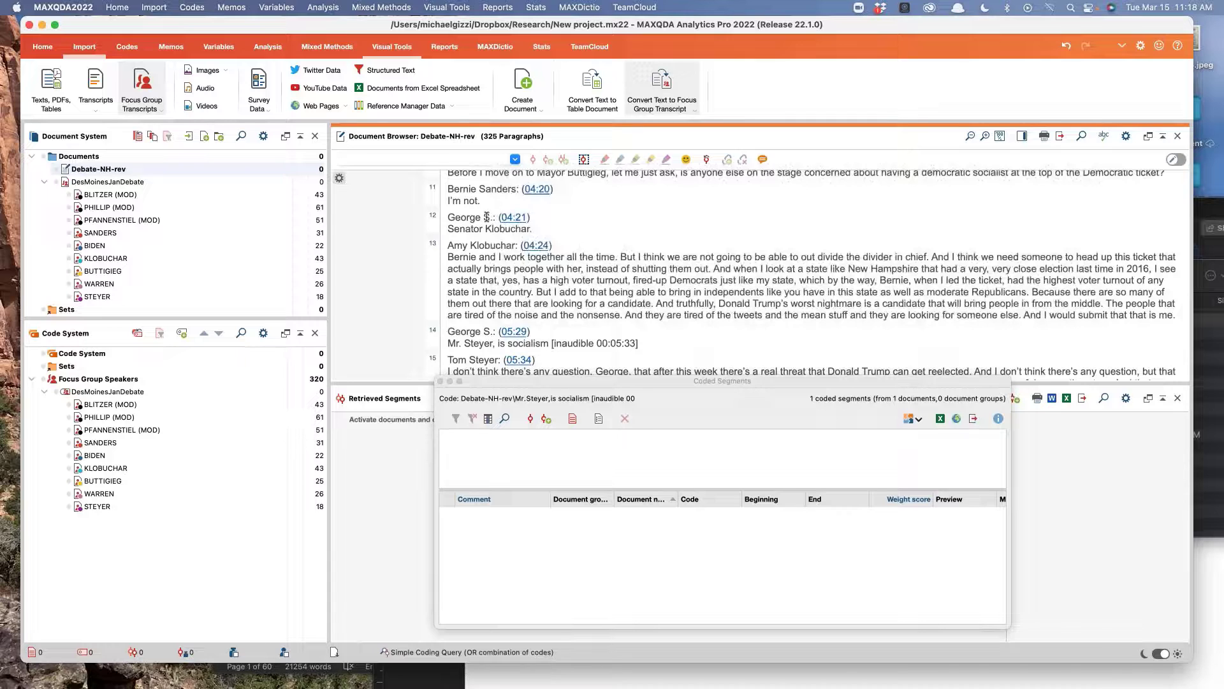
left_click_drag(486, 217, 447, 217)
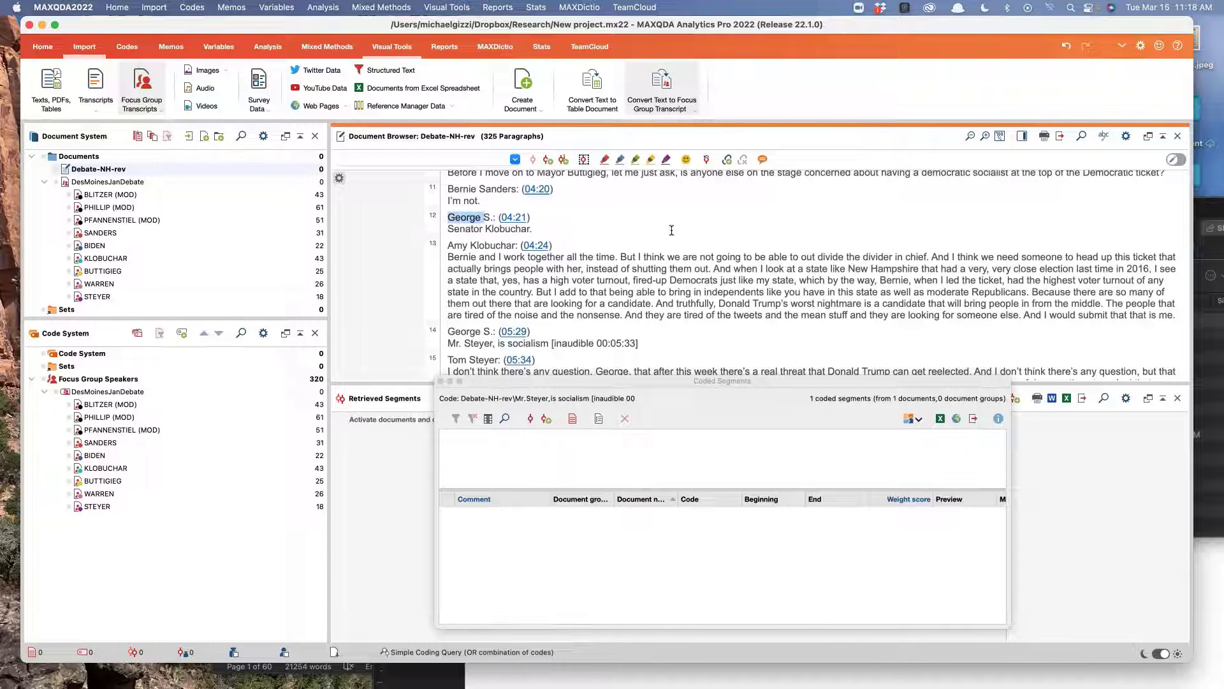
left_click(671, 229)
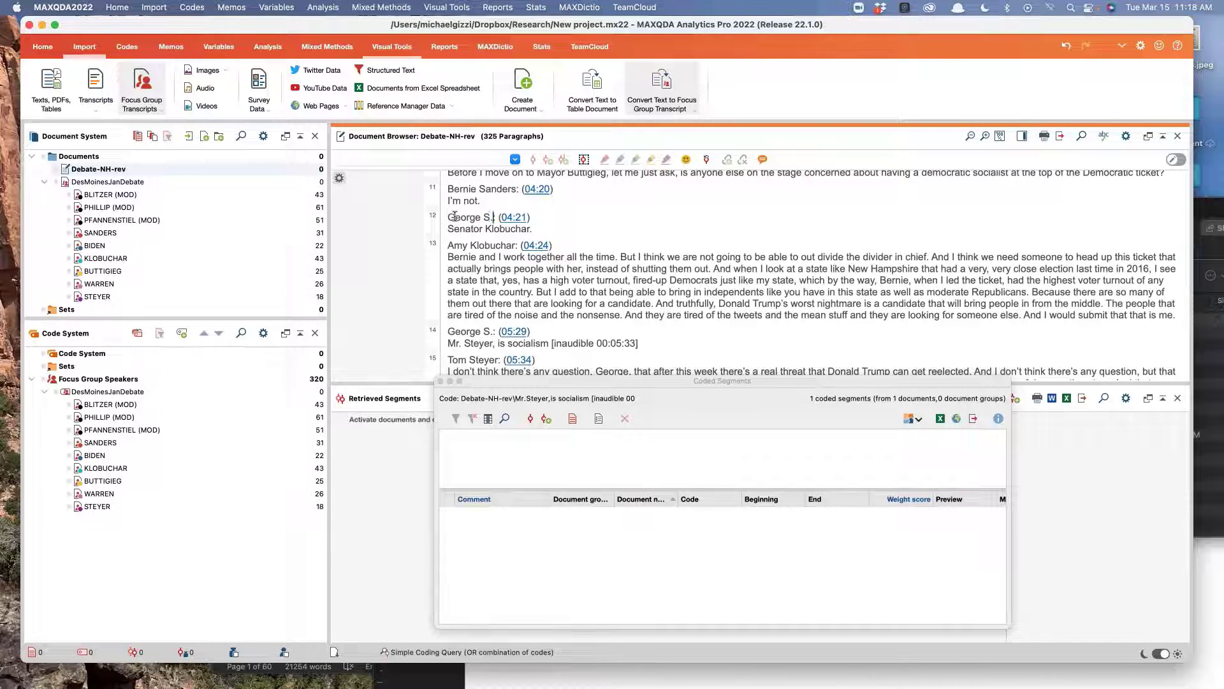
left_click_drag(447, 217, 487, 218)
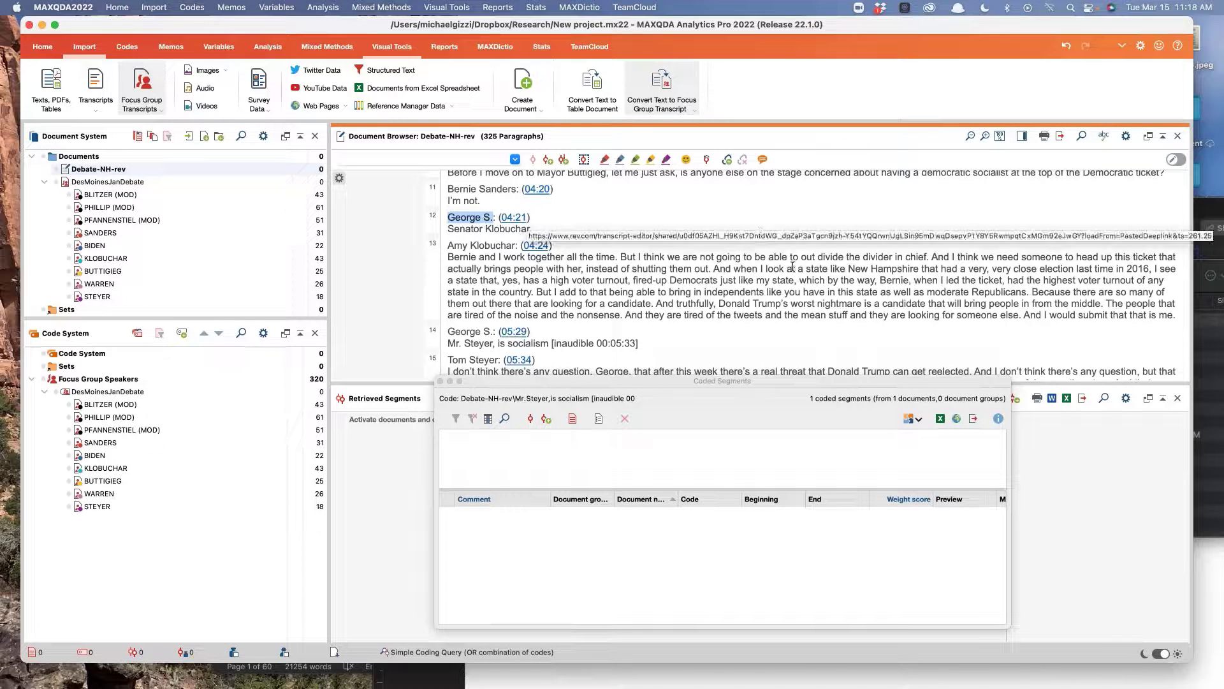
left_click(789, 275)
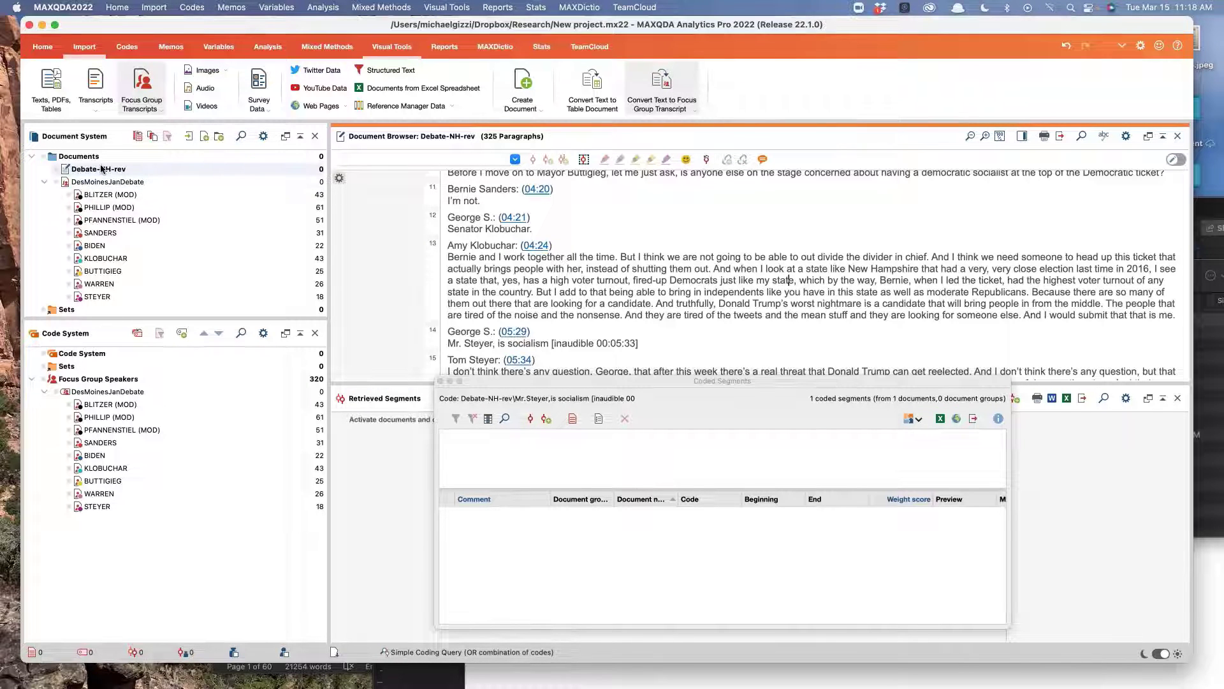
Step: View the coded segments of PFANNENSTIEL (MOD), open DesMoinesJanDebate and examine how its speaker turns are coded
left_click(39, 47)
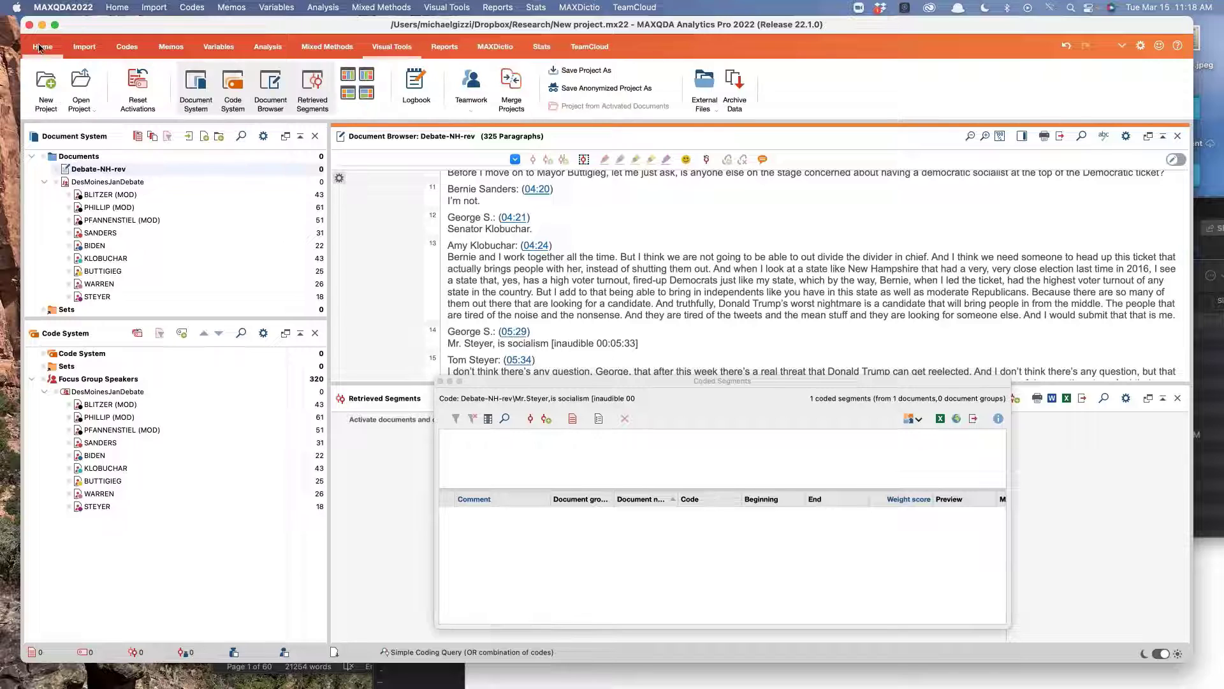
double_click(121, 220)
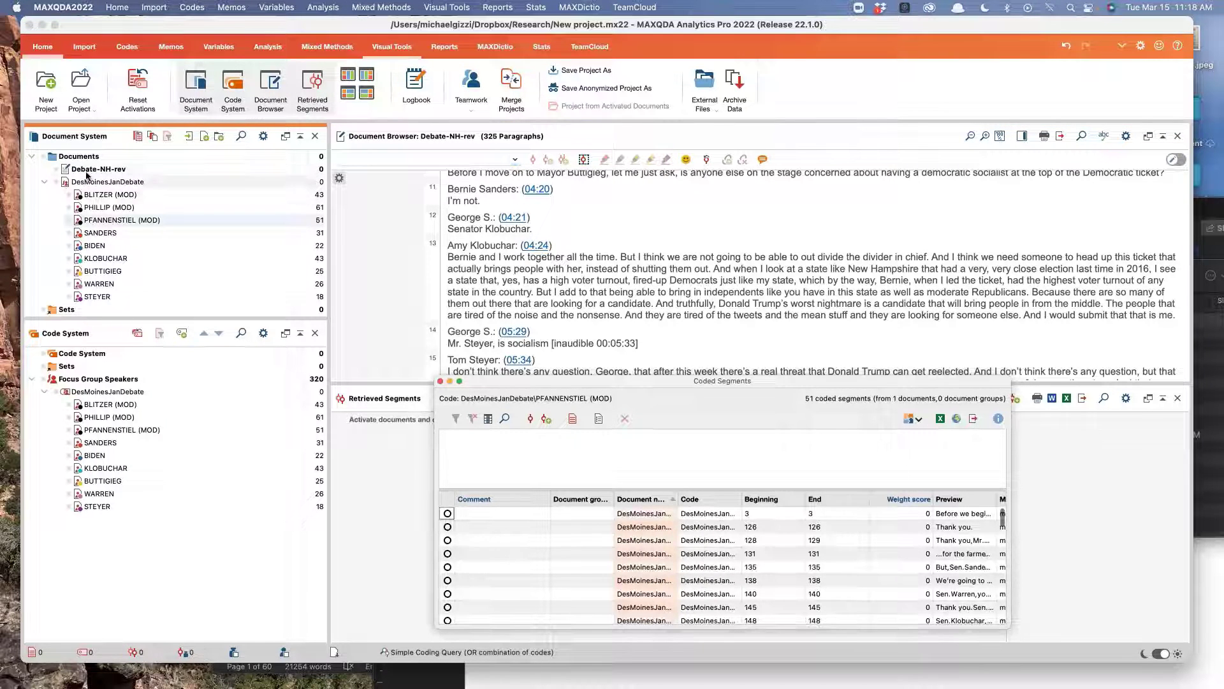
double_click(96, 181)
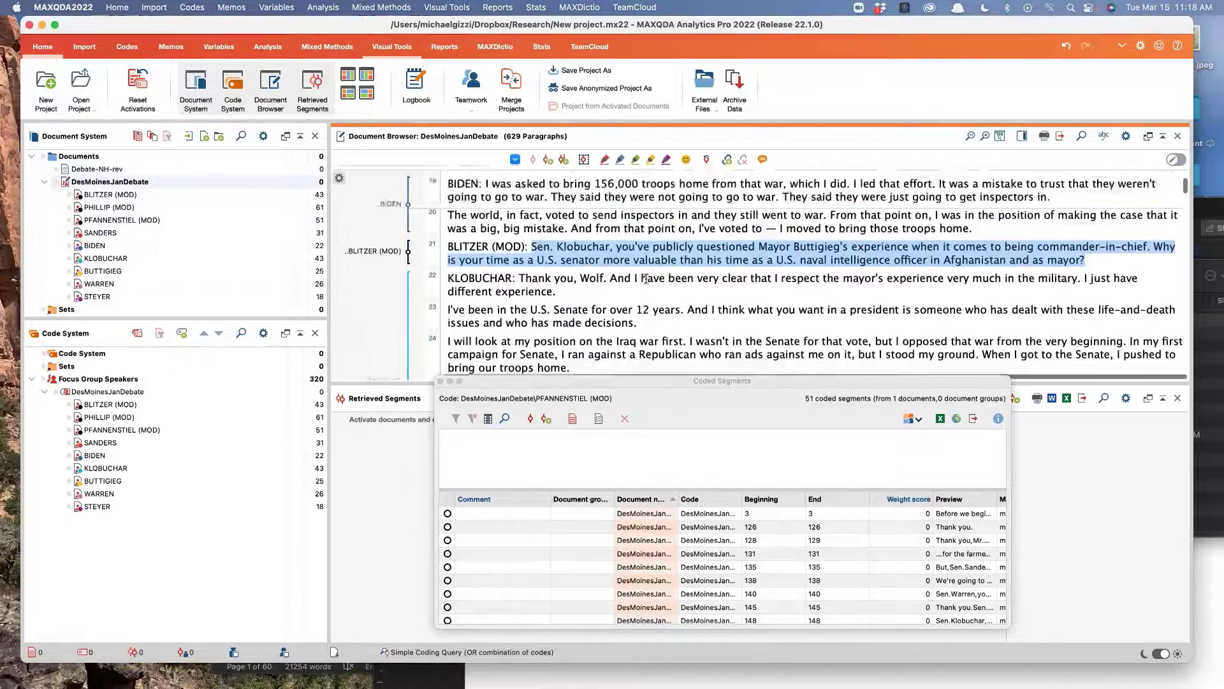
scroll(646, 278, "up", 10)
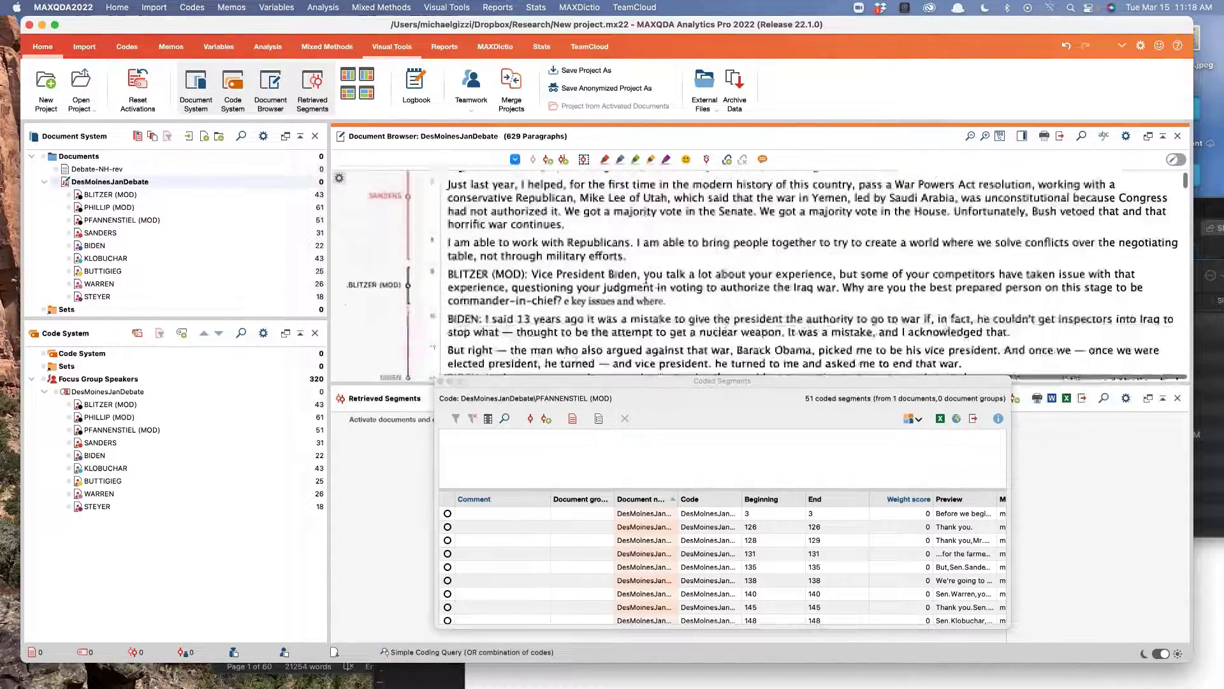
scroll(646, 279, "down", 10)
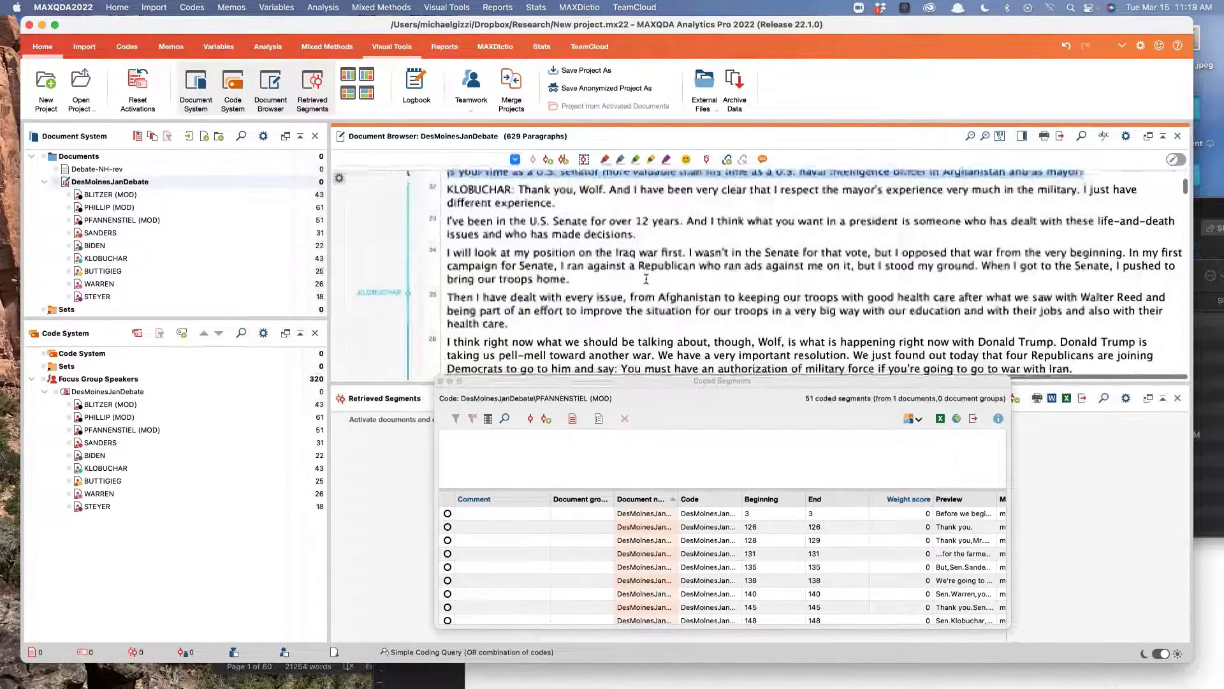
scroll(646, 279, "down", 3)
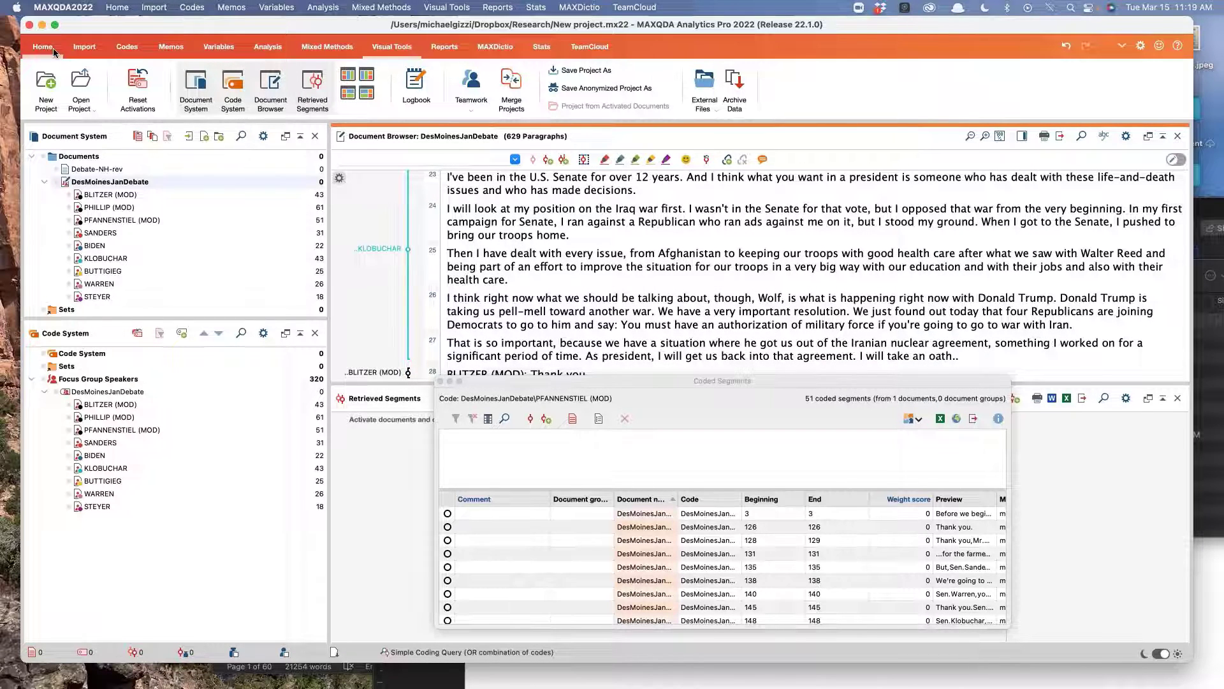
Step: Open the recent project "WEBINAR file for analysis" and collapse the Focus Group Speakers branch in its code system
left_click(91, 106)
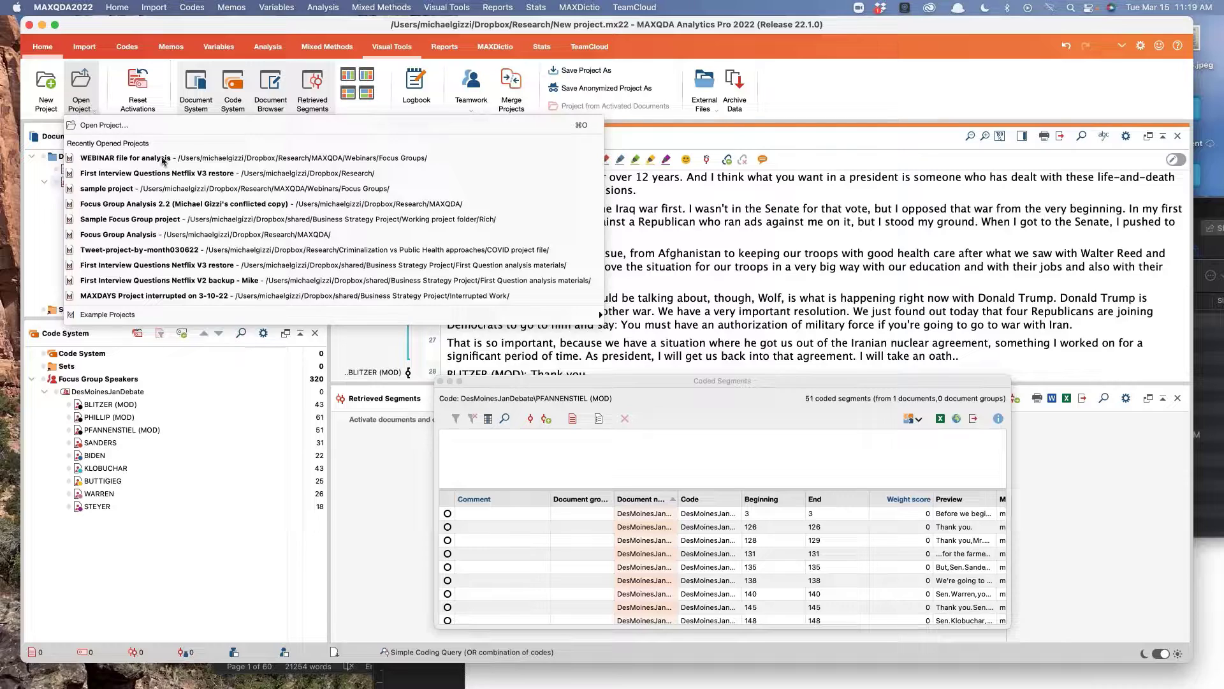
left_click(130, 160)
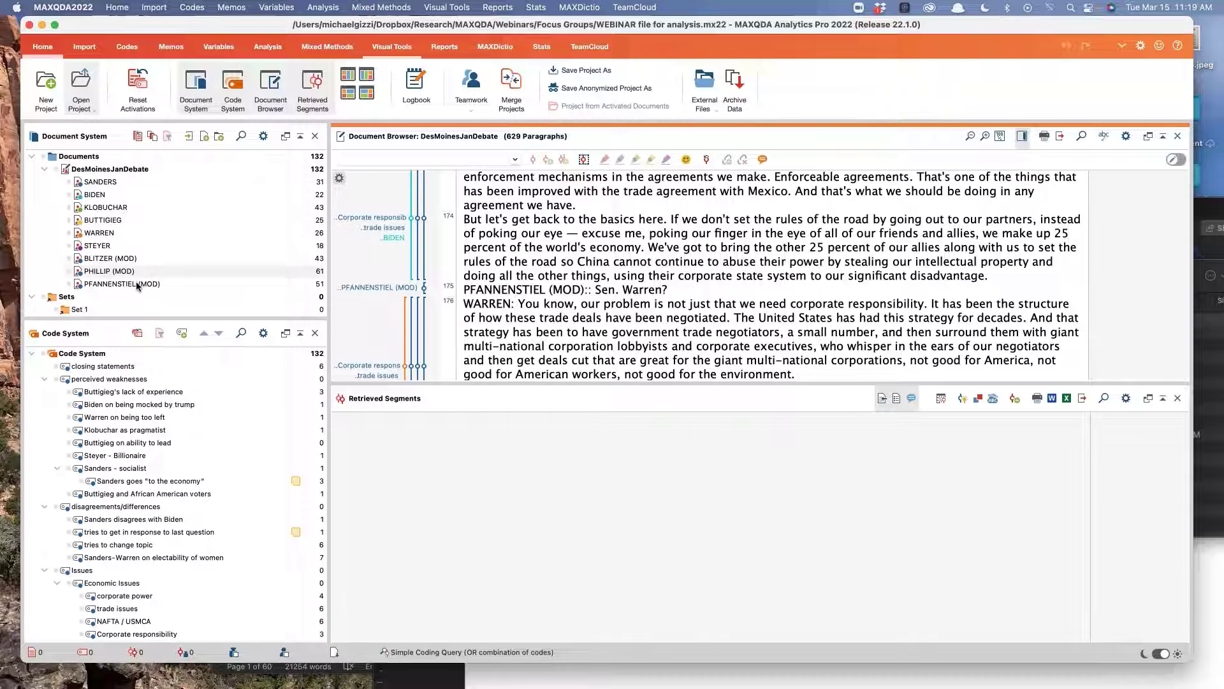
scroll(125, 396, "down", 15)
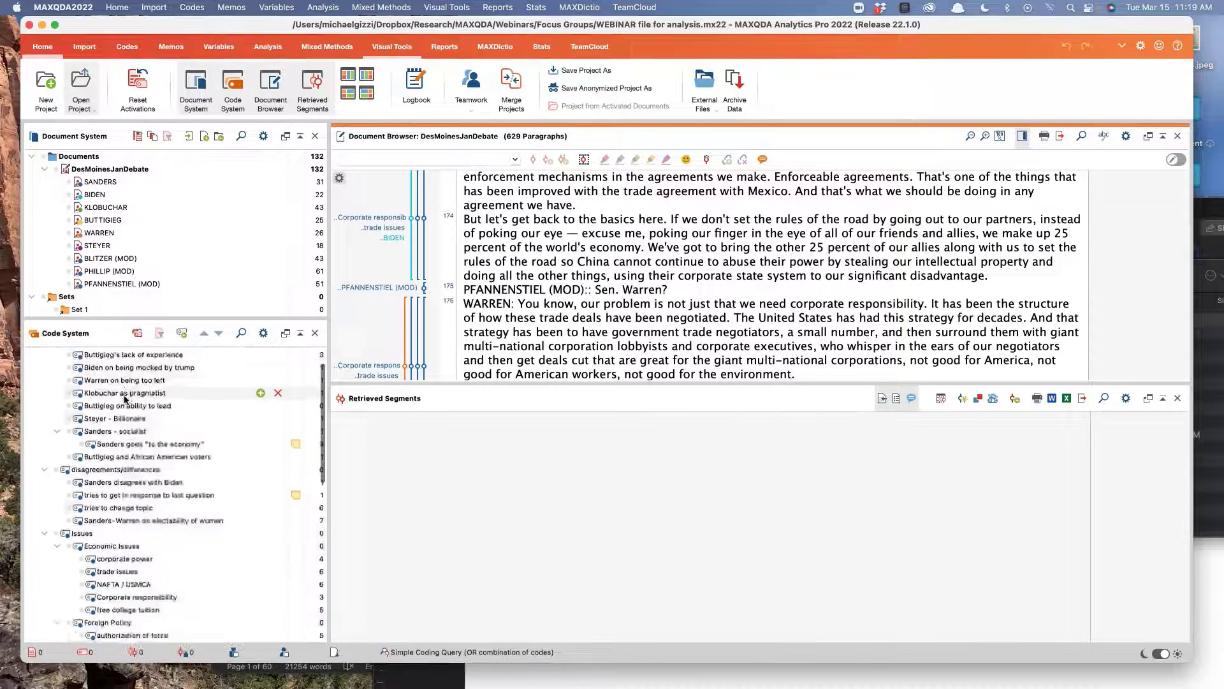
scroll(125, 399, "up", 15)
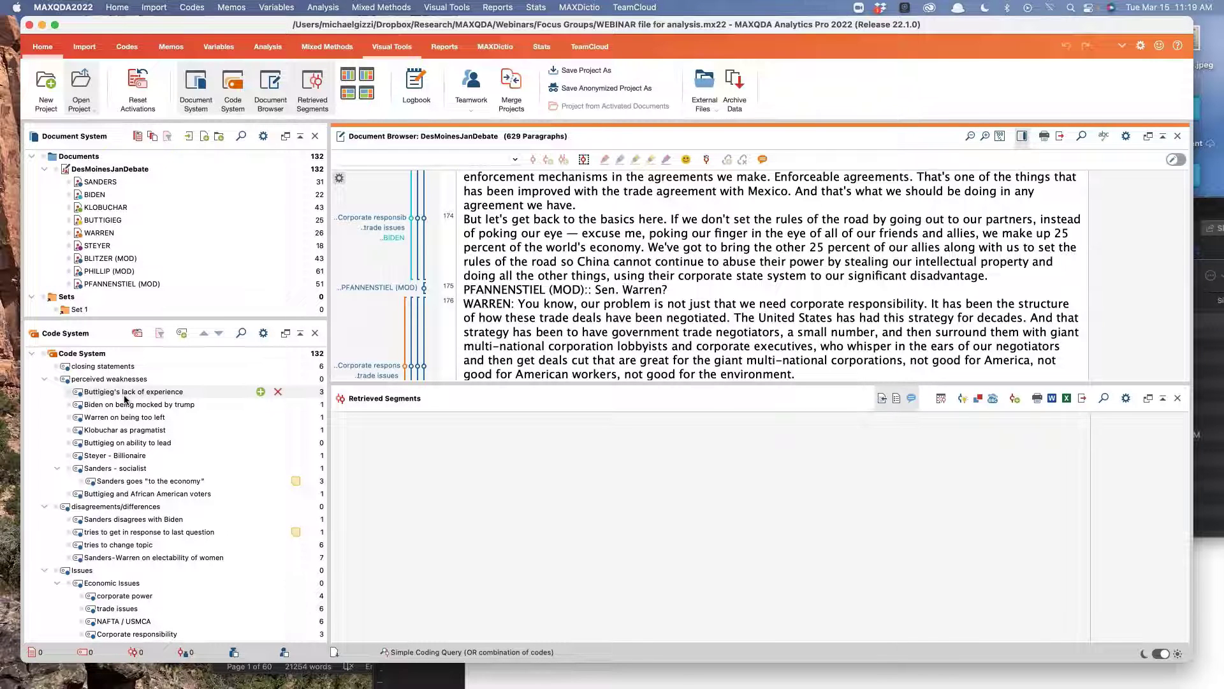
scroll(125, 399, "down", 15)
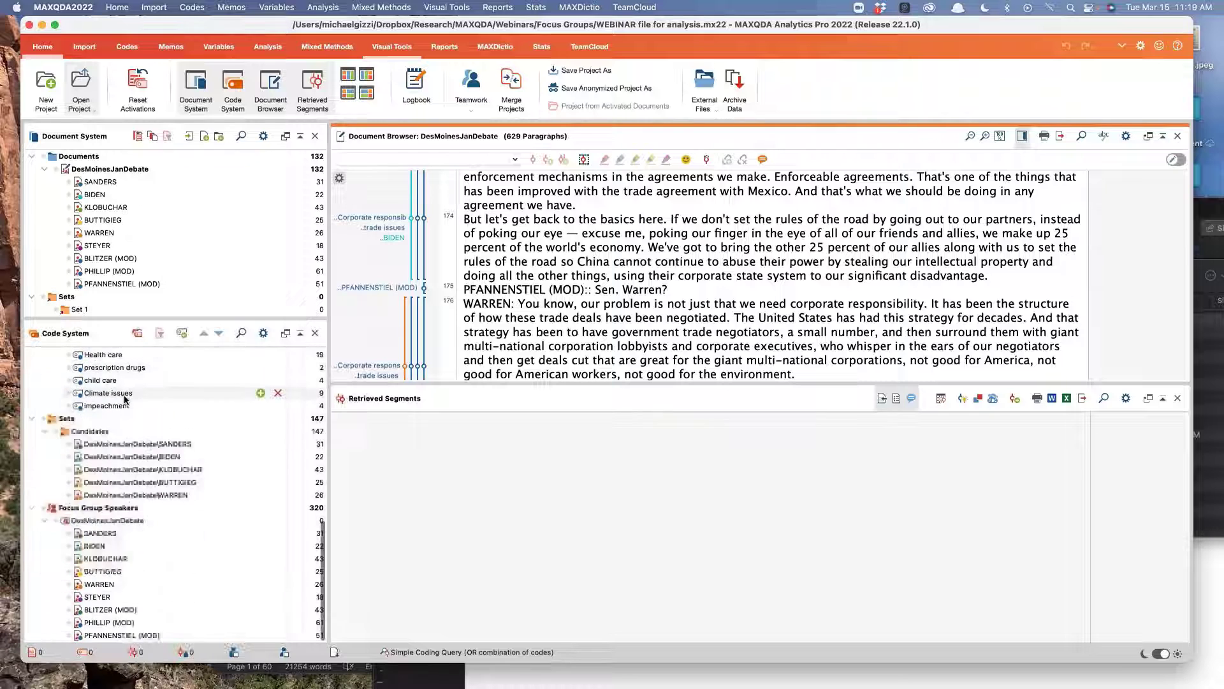
left_click(31, 508)
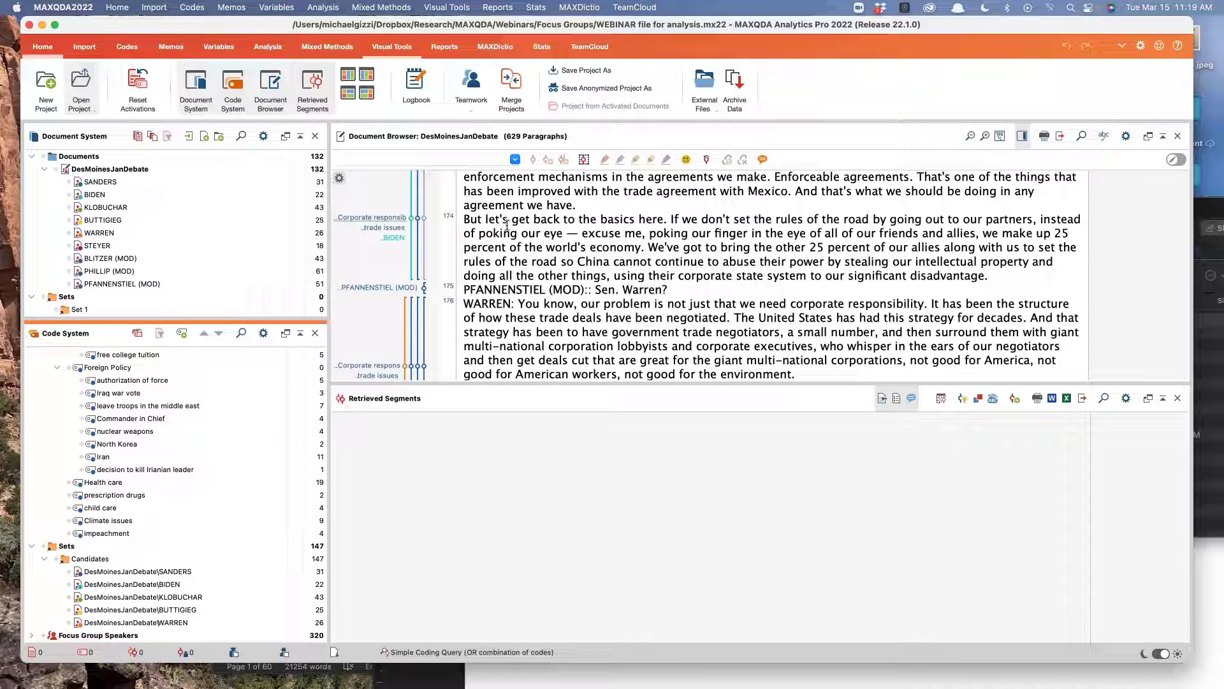
Step: Highlight Biden's passage in paragraph 174 of DesMoinesJanDebate to examine its speaker and topic coding, and clear the selection
left_click_drag(511, 219, 673, 275)
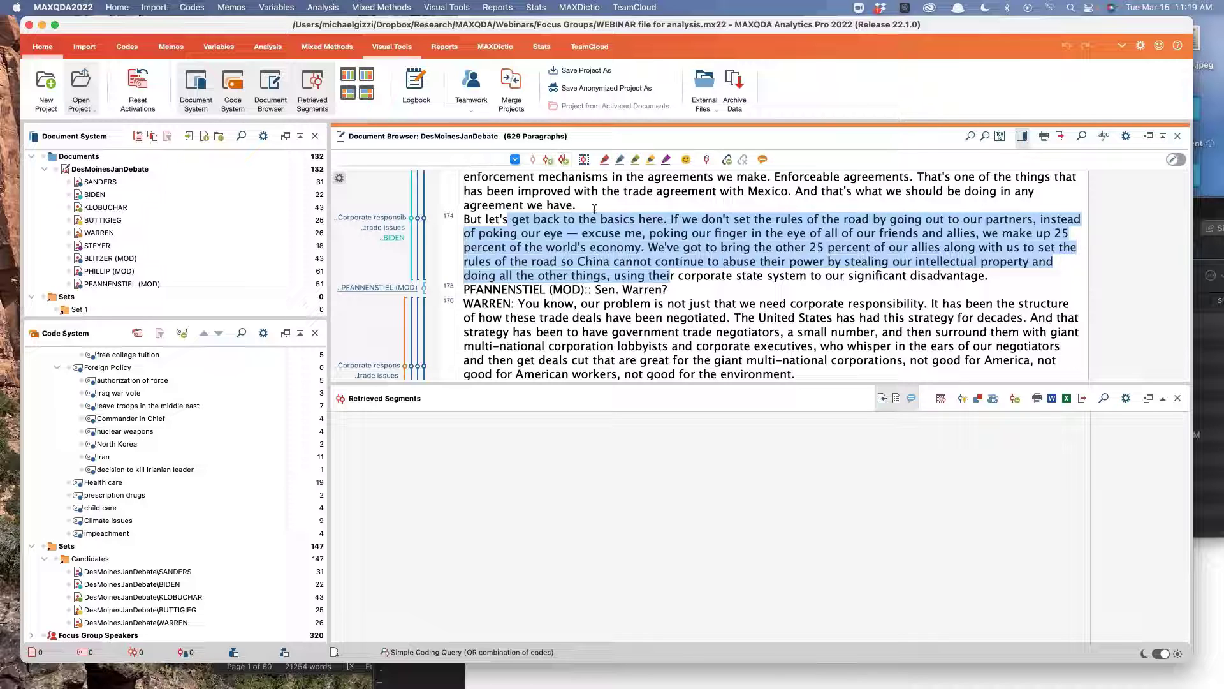
left_click(672, 258)
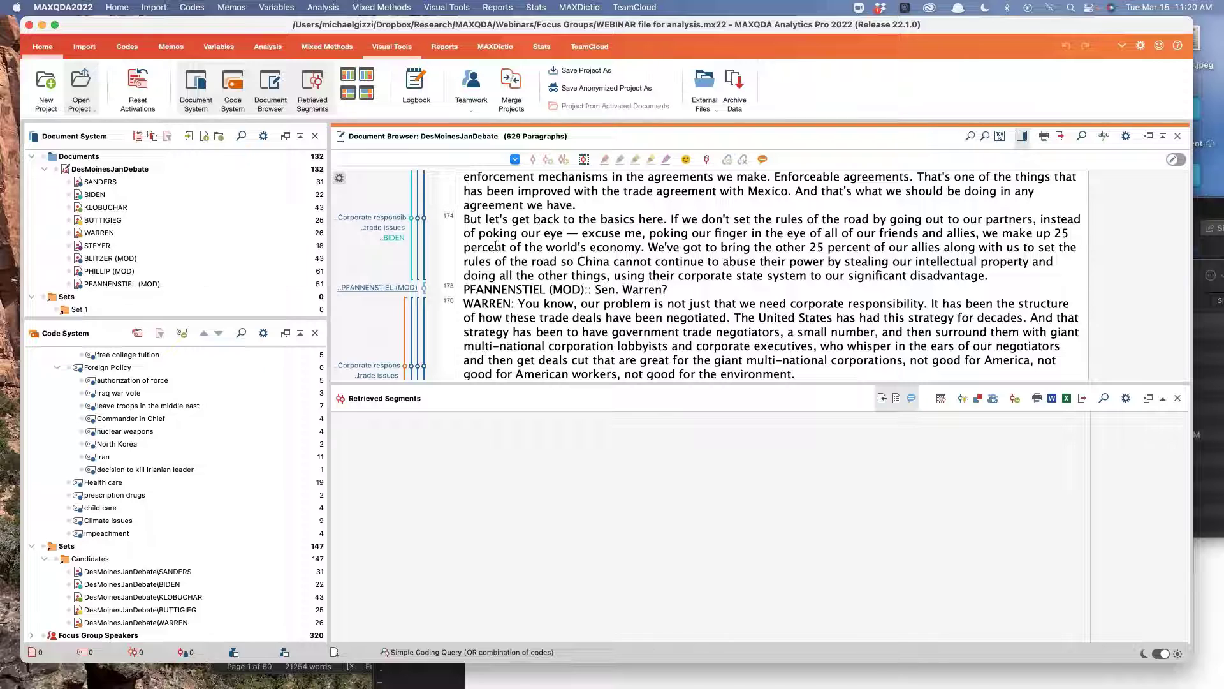
Step: View the focus group speakers overview for DesMoinesJanDebate, chart the Contributions statistics, and review the figures for every speaker
right_click(121, 170)
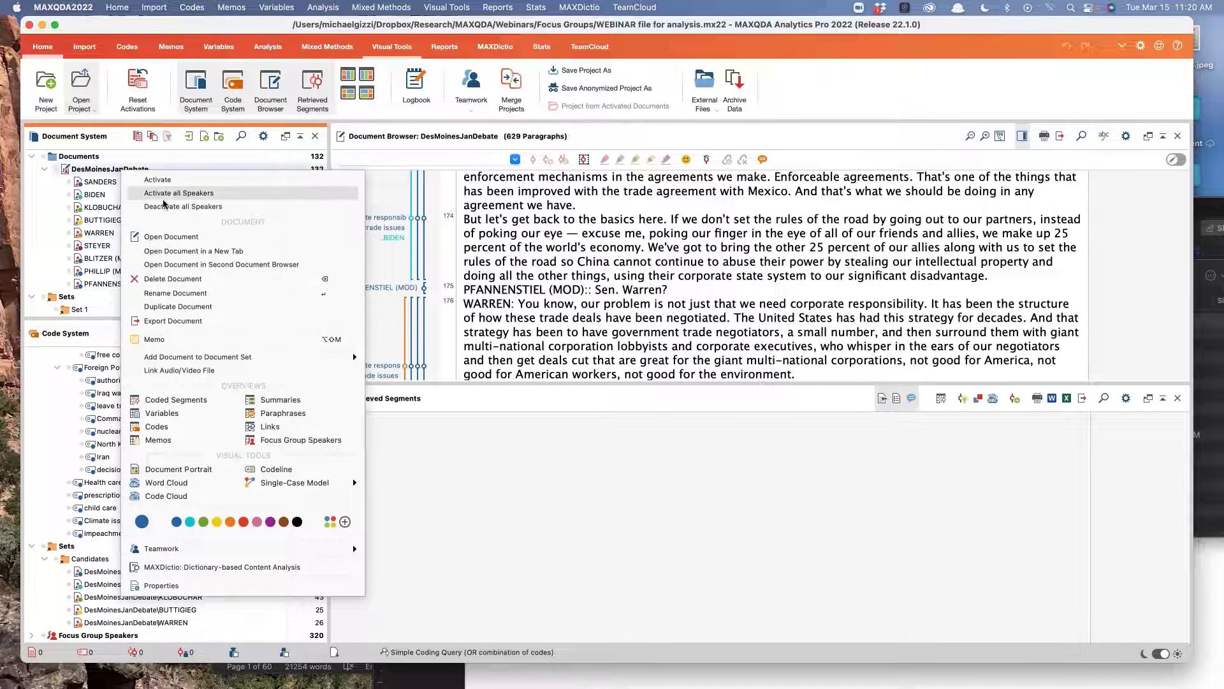
left_click(299, 440)
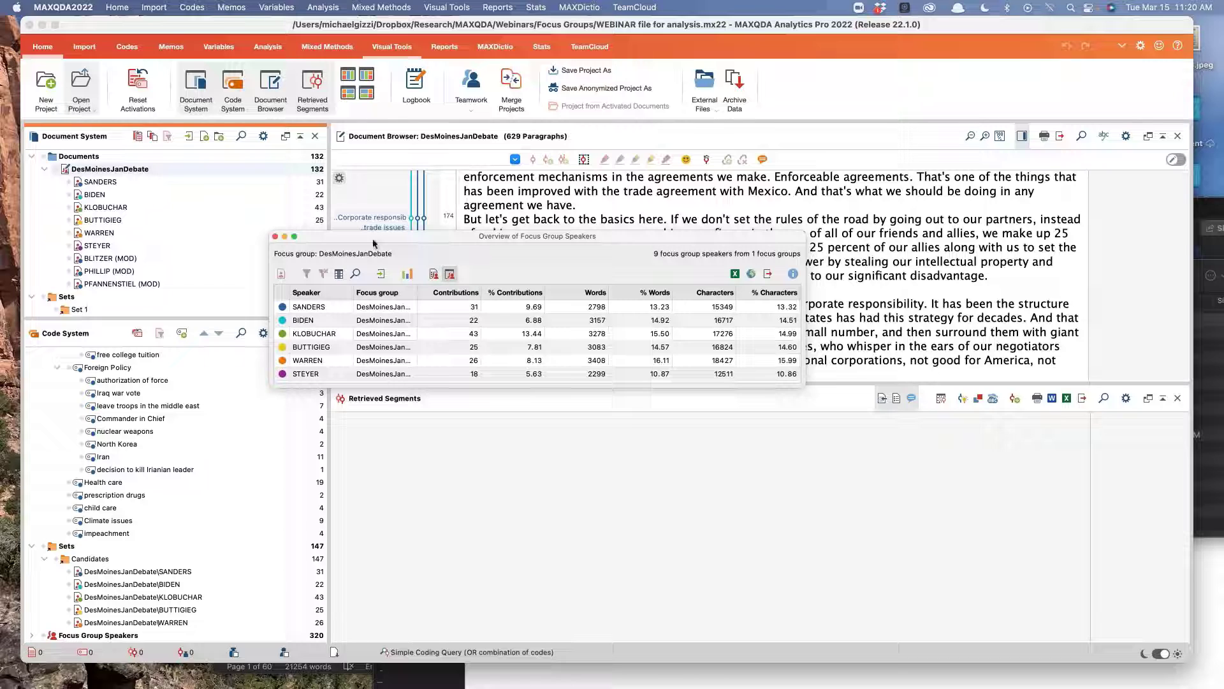
left_click(407, 274)
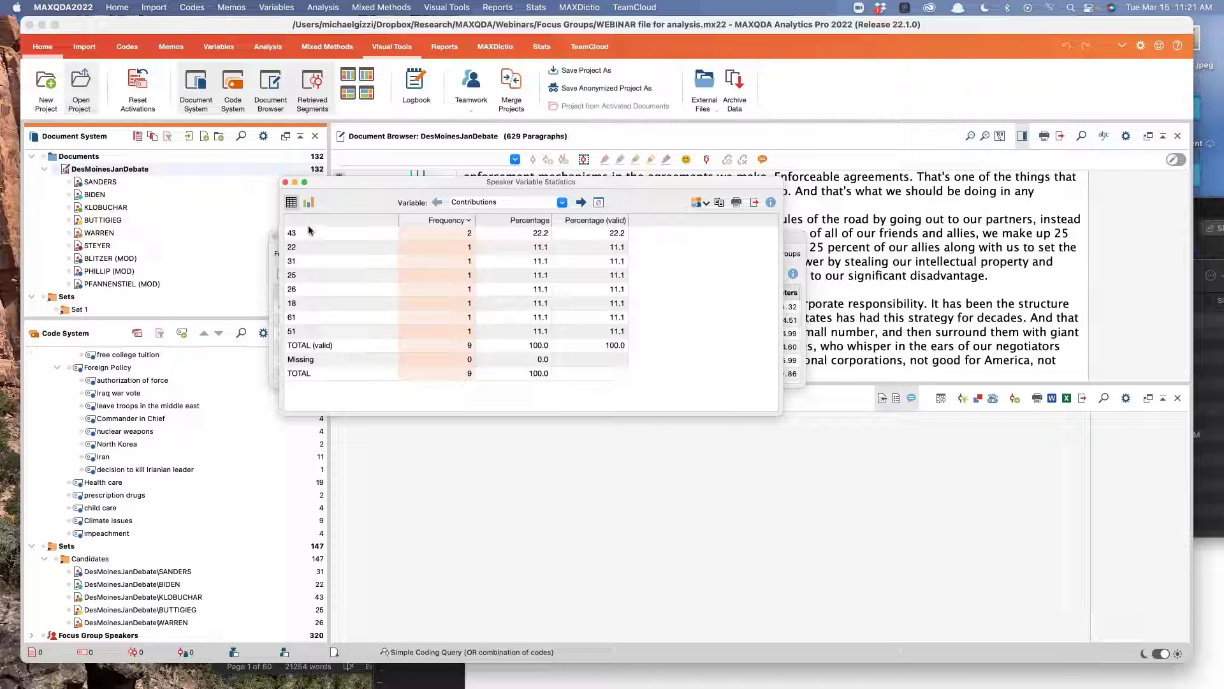
left_click(310, 205)
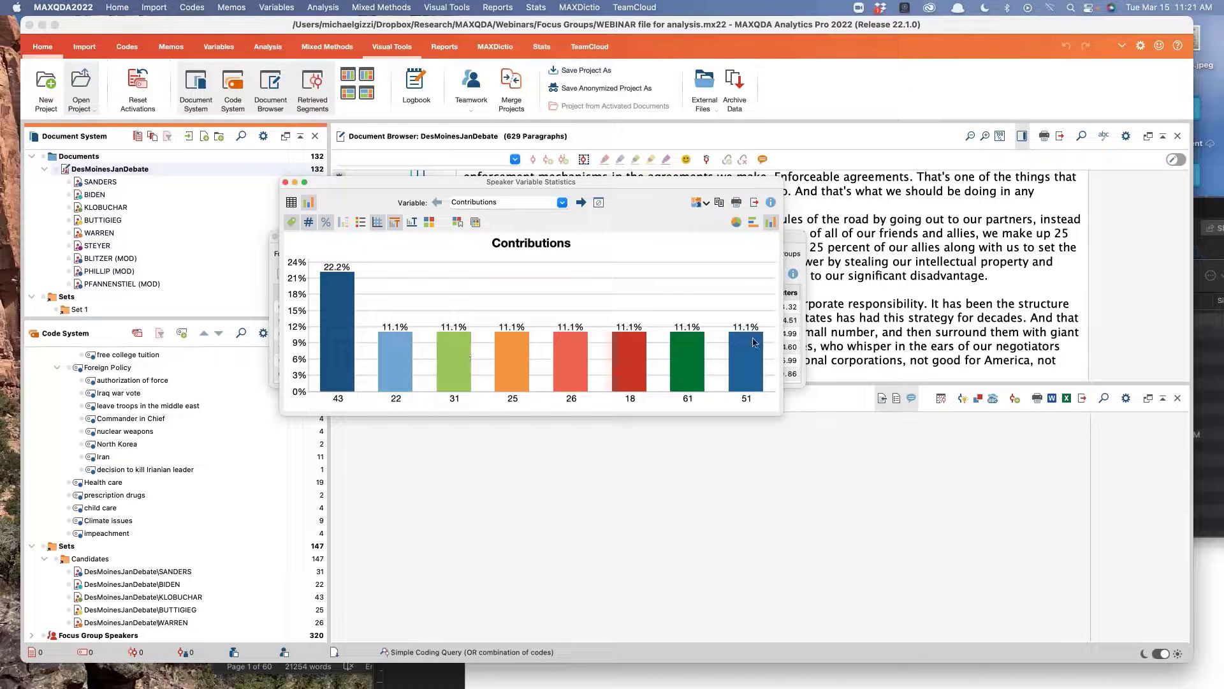
left_click(285, 183)
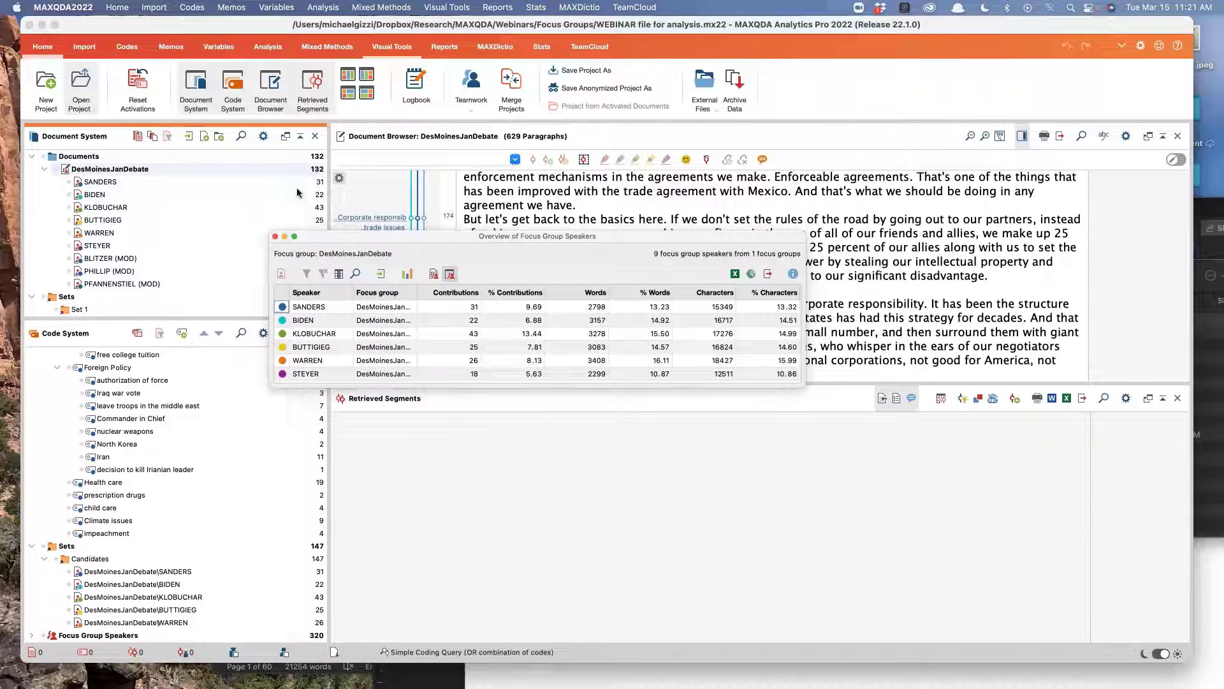
scroll(365, 361, "down", 3)
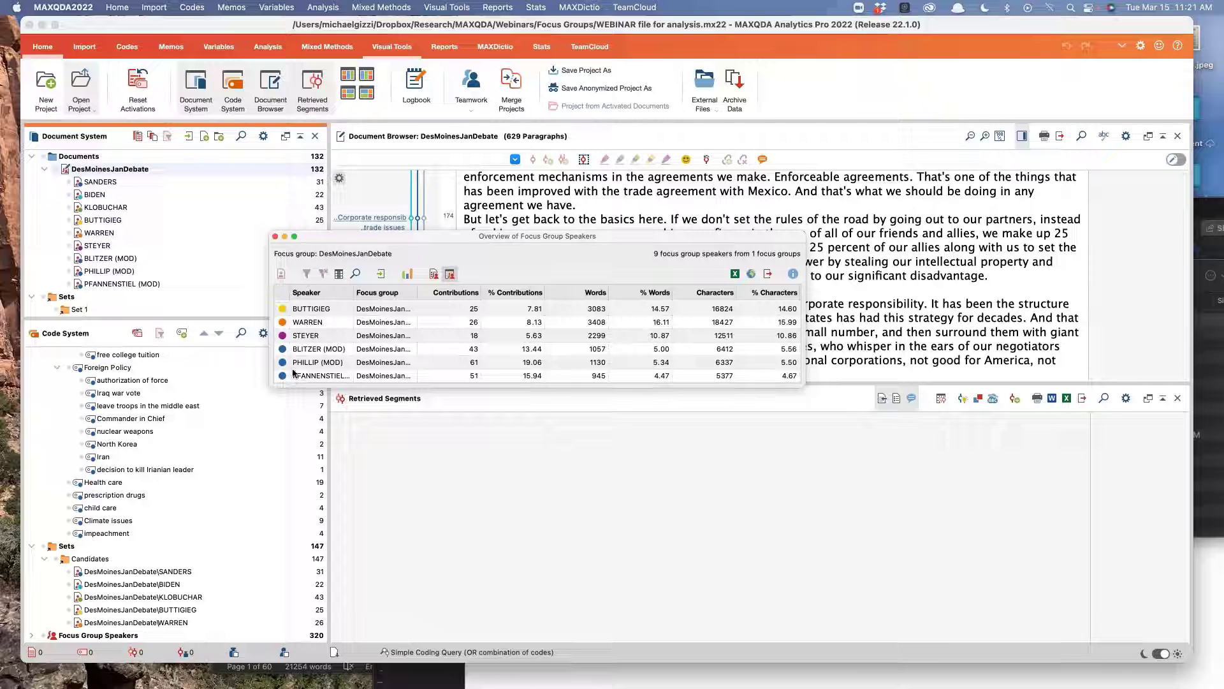
scroll(294, 349, "up", 3)
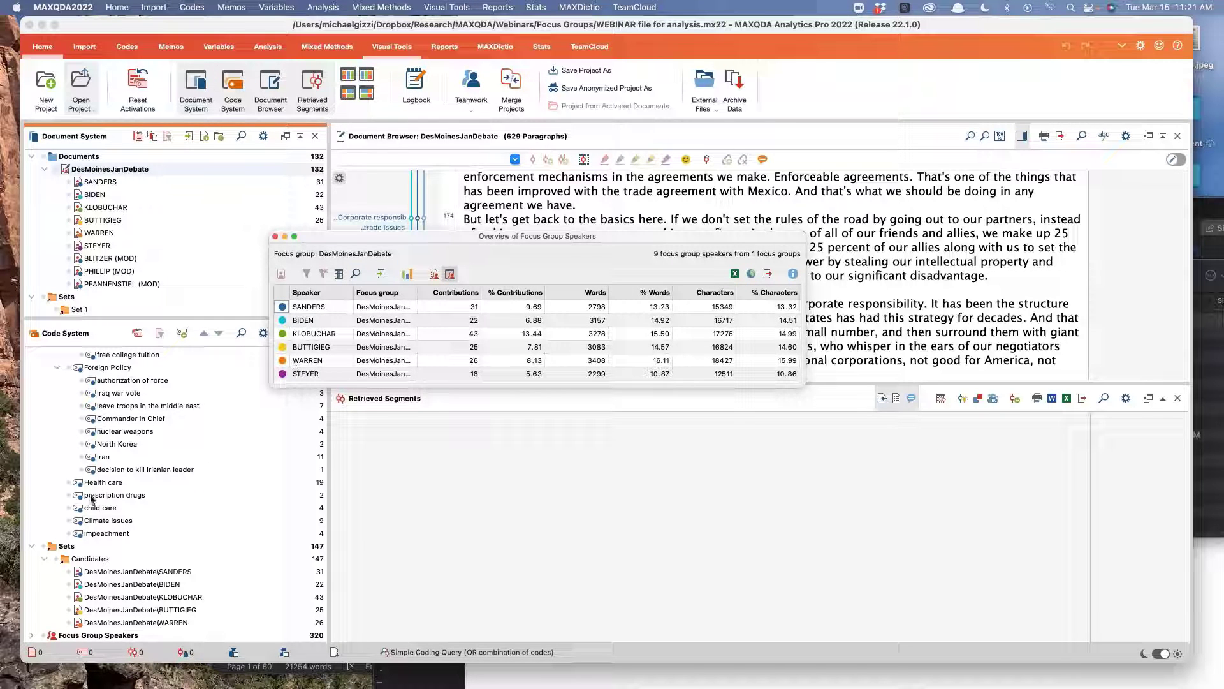
Step: Activate all speakers in the Candidates set and close the focus group speakers overview
left_click(64, 561)
left_click(64, 561)
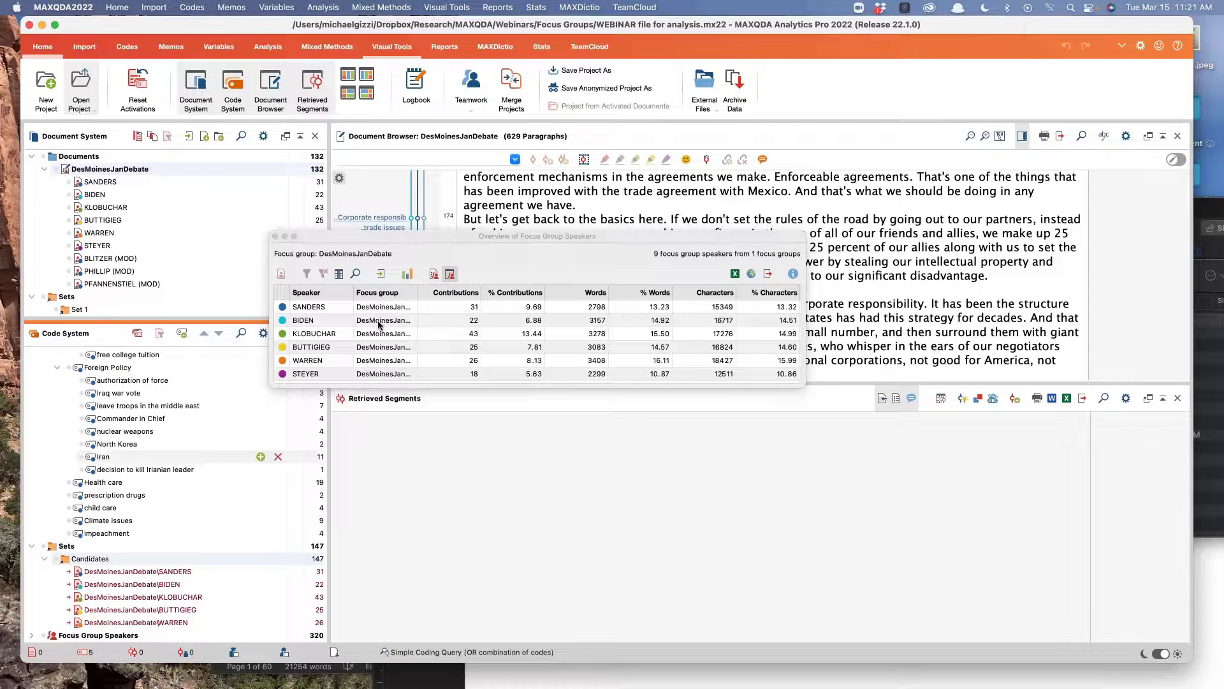
left_click(276, 237)
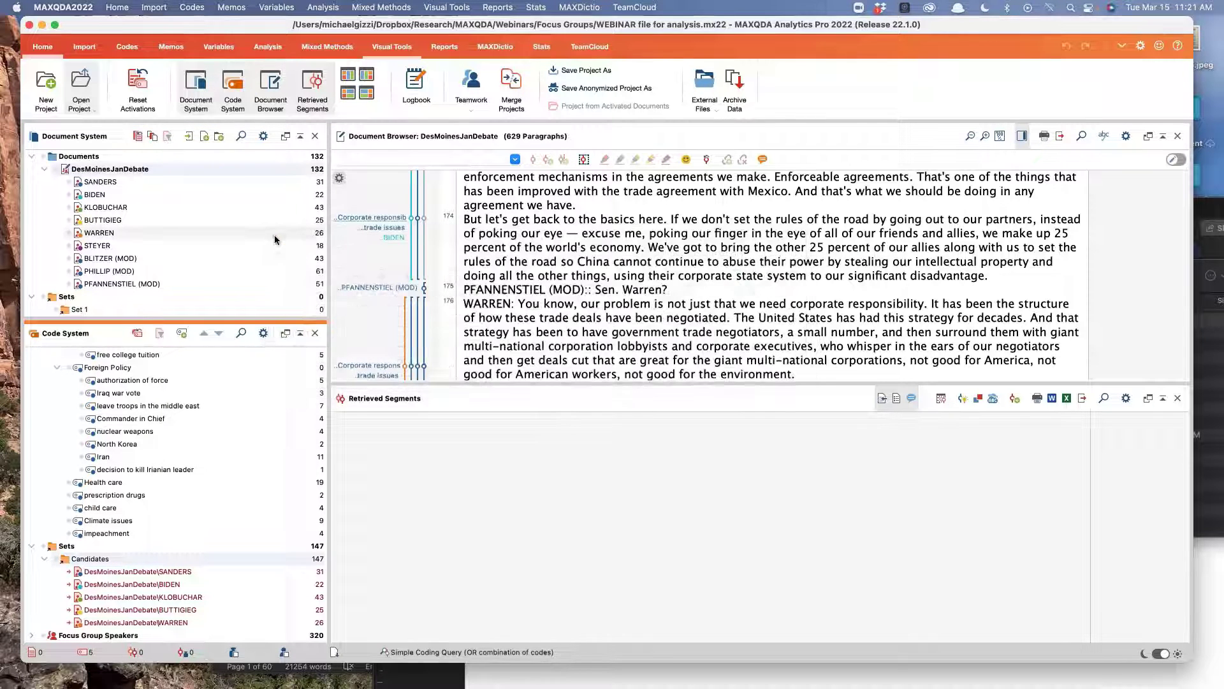
Step: Reopen the focus group speakers overview for DesMoinesJanDebate and compare the participation figures of candidates and moderators
left_click(180, 171)
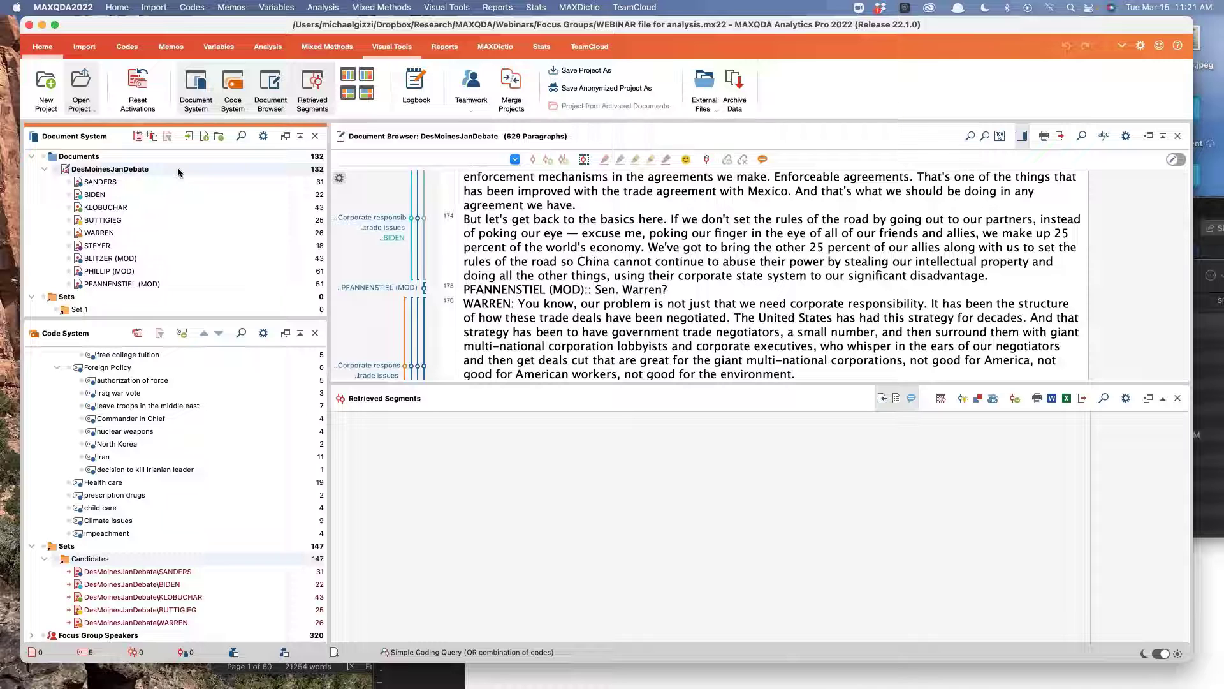
right_click(180, 171)
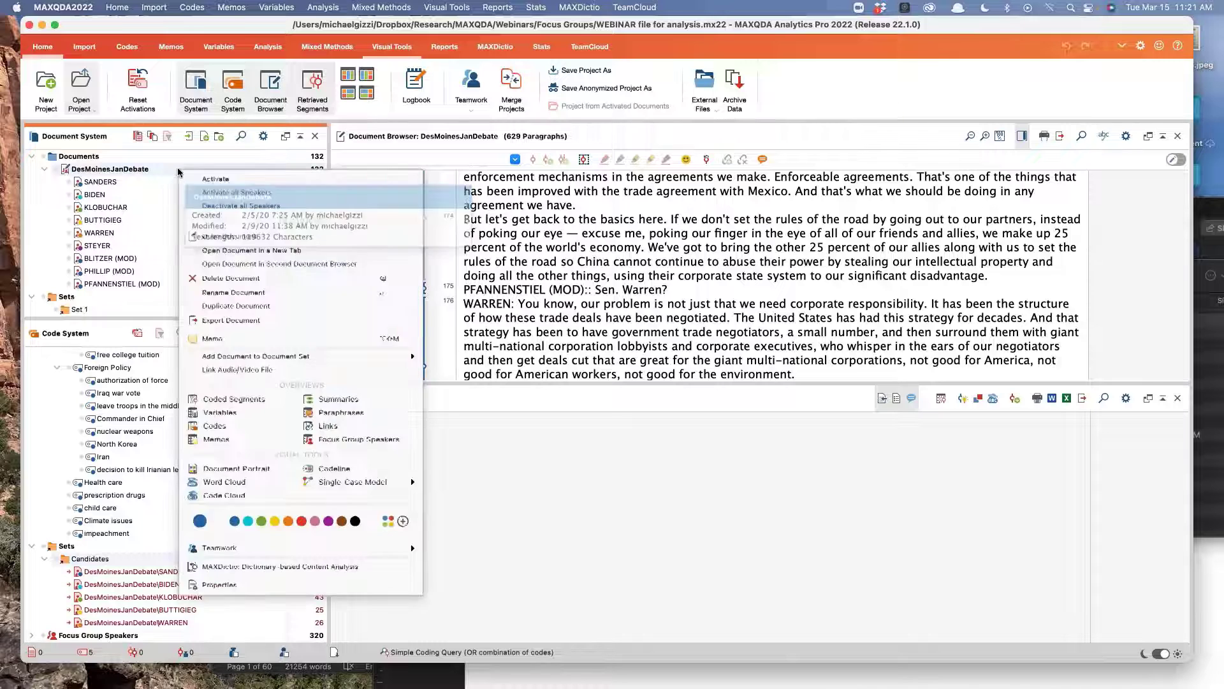
left_click(368, 440)
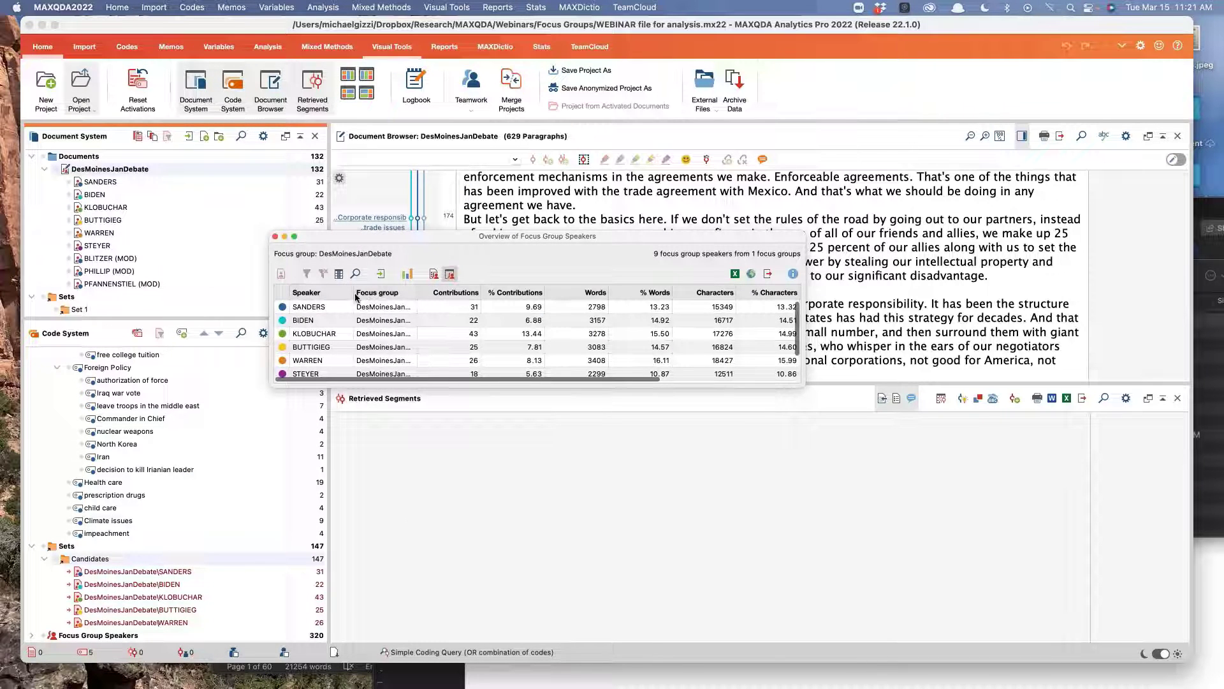
scroll(372, 331, "down", 3)
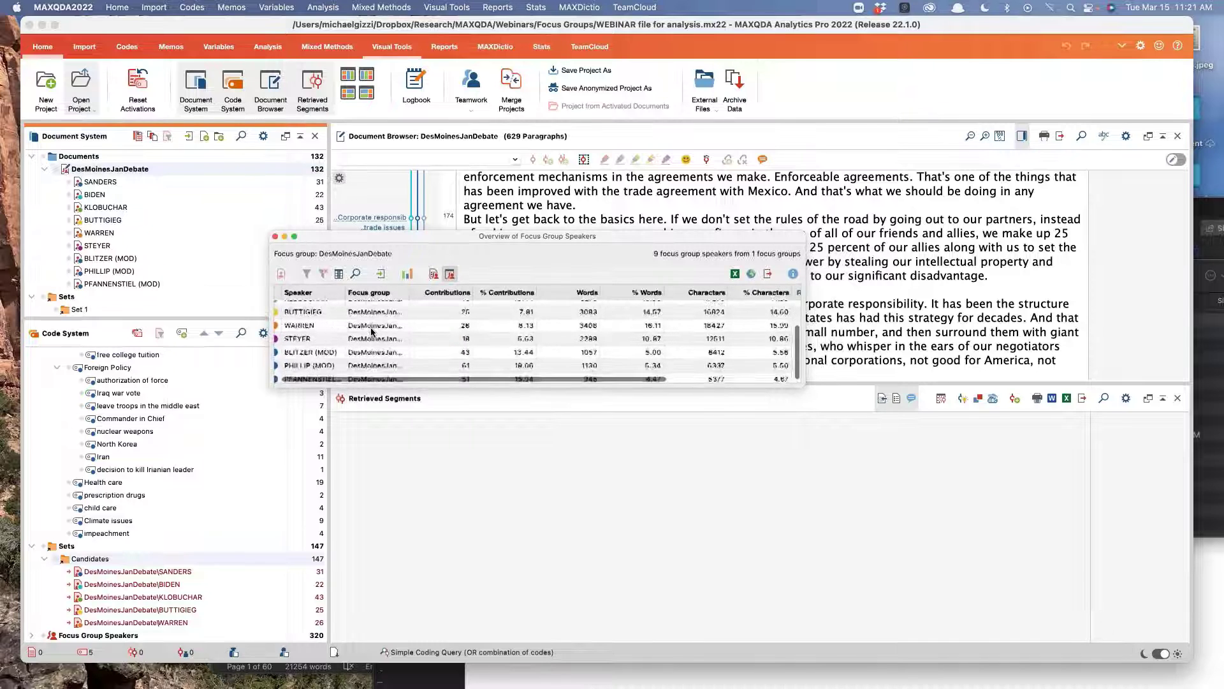
scroll(372, 331, "up", 3)
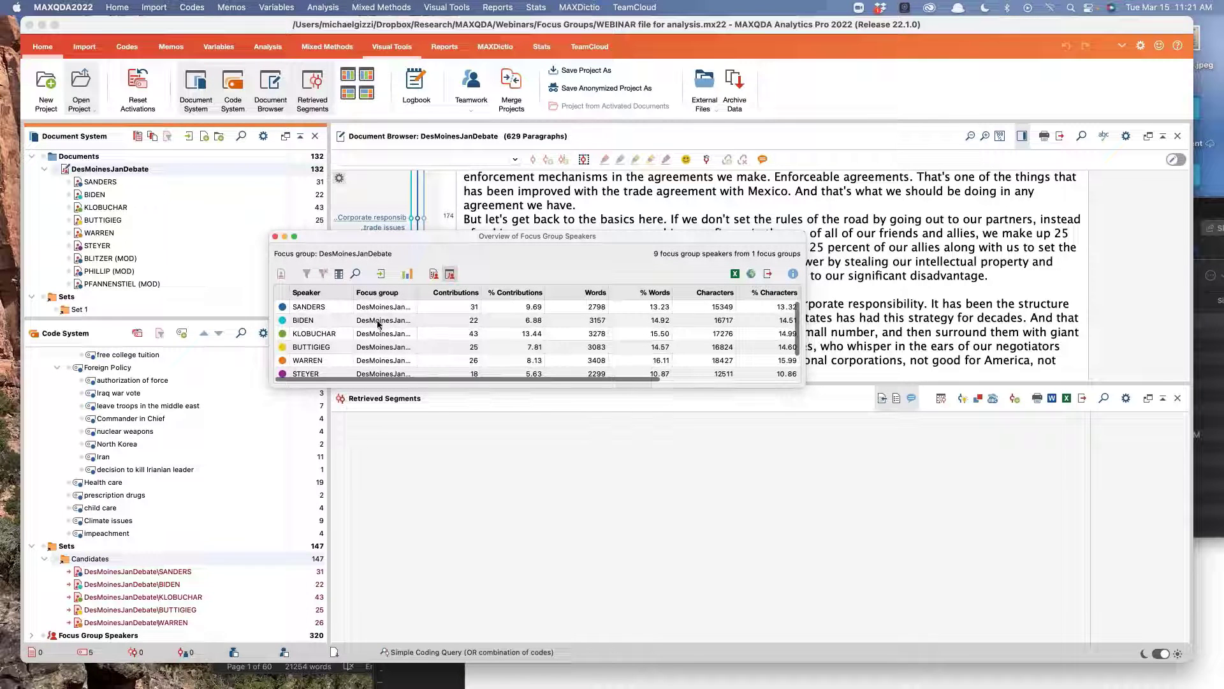
Step: View the Contributions frequency table, try to add it to a new worksheet, and close the statistics and speakers overview
left_click(405, 275)
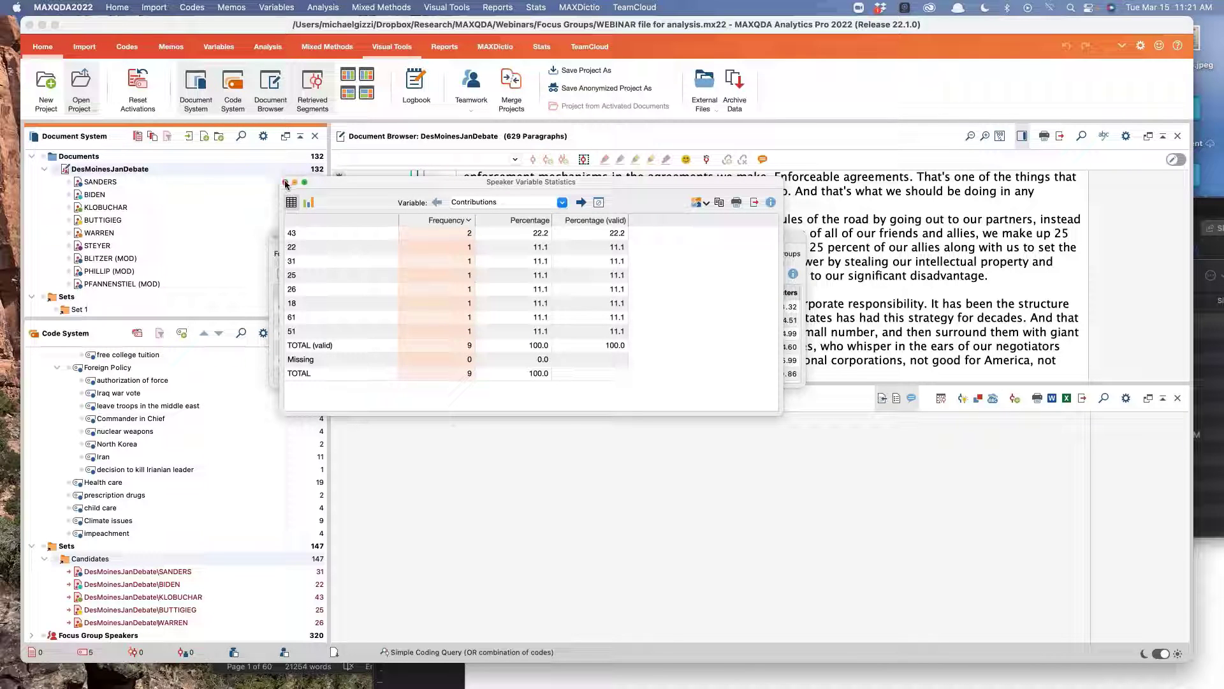
left_click(706, 202)
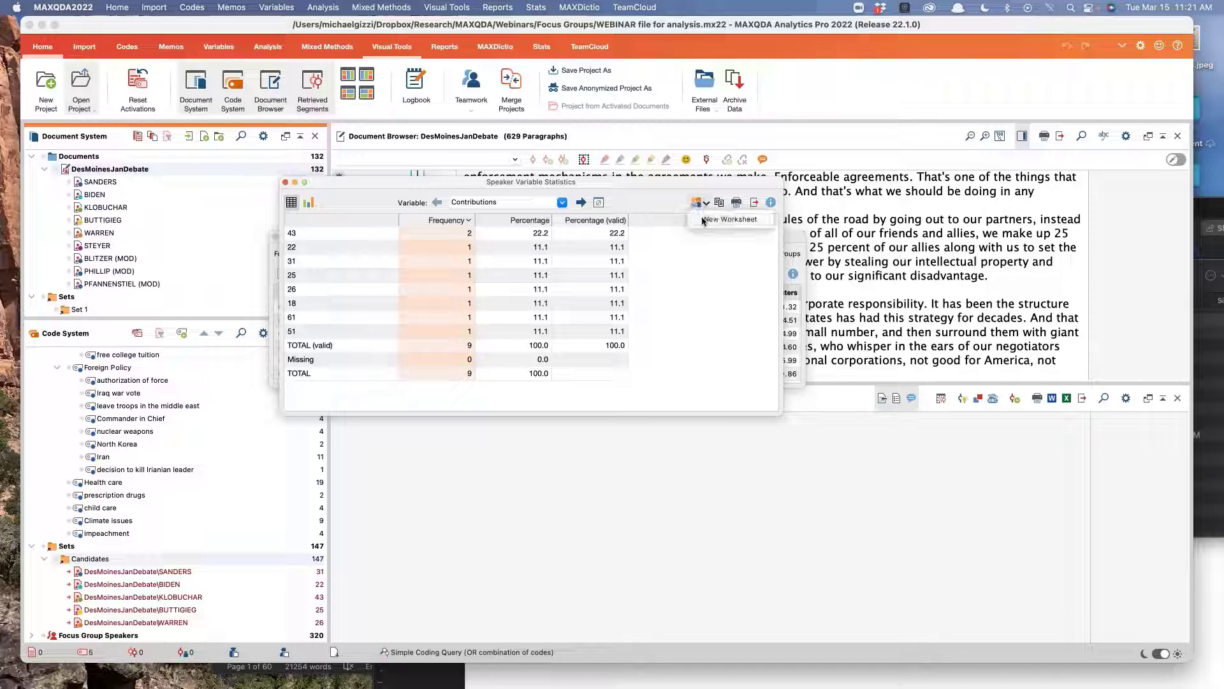
left_click(704, 220)
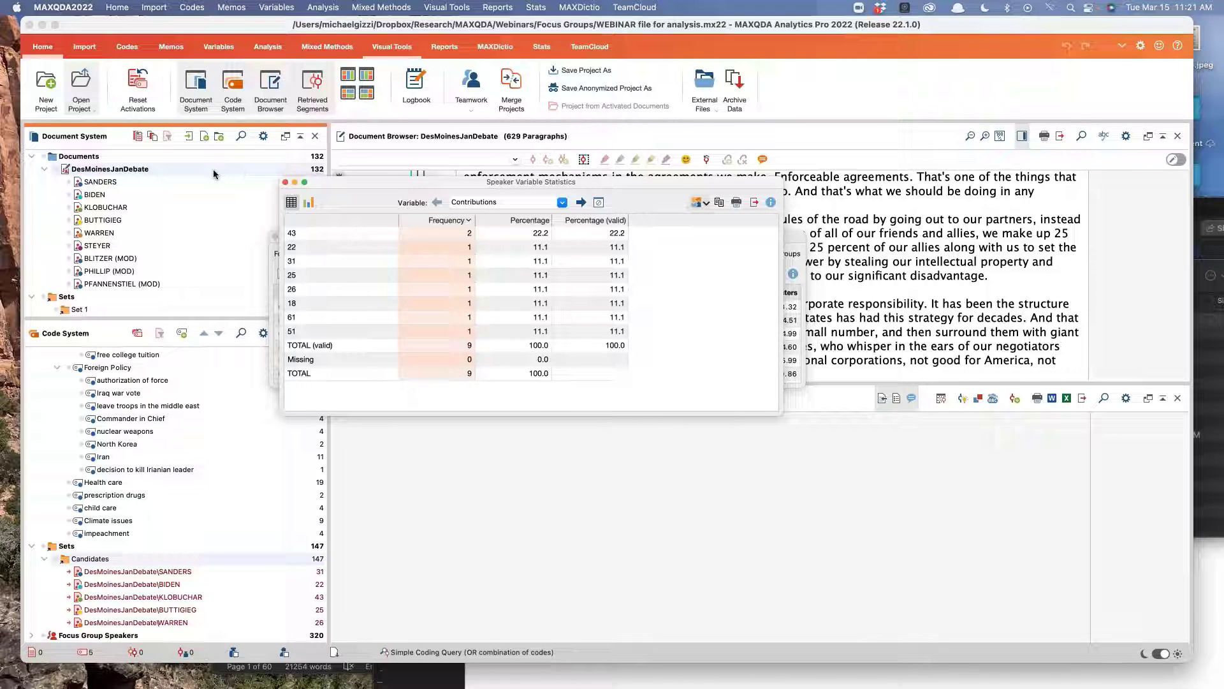
left_click(284, 183)
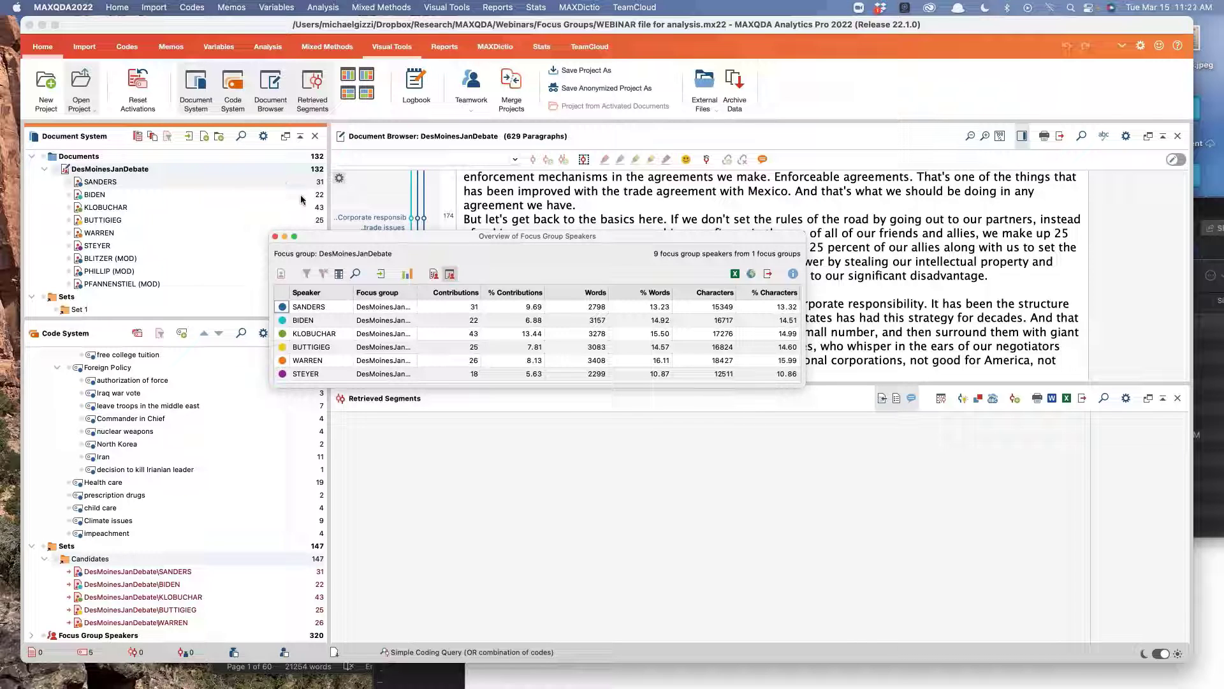
left_click(275, 236)
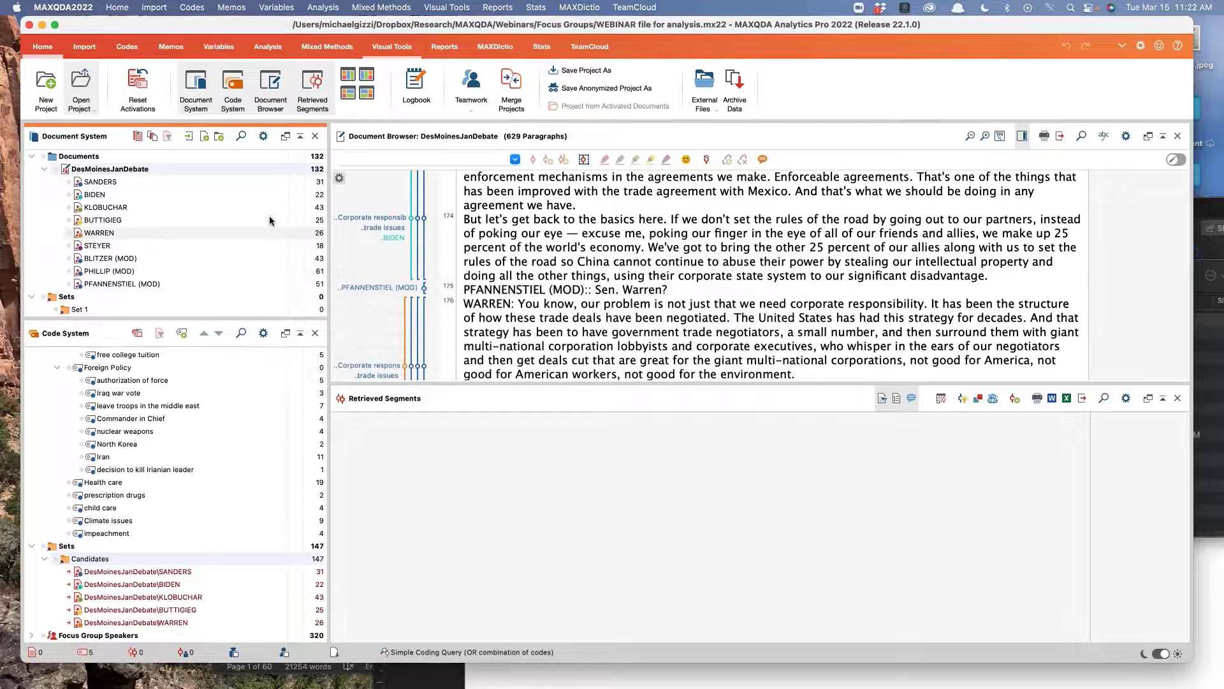
Step: Examine the Receipts in Millions, Age and Name variables in the DesMoinesJanDebate speakers overview and the available speaker variable functions
right_click(157, 167)
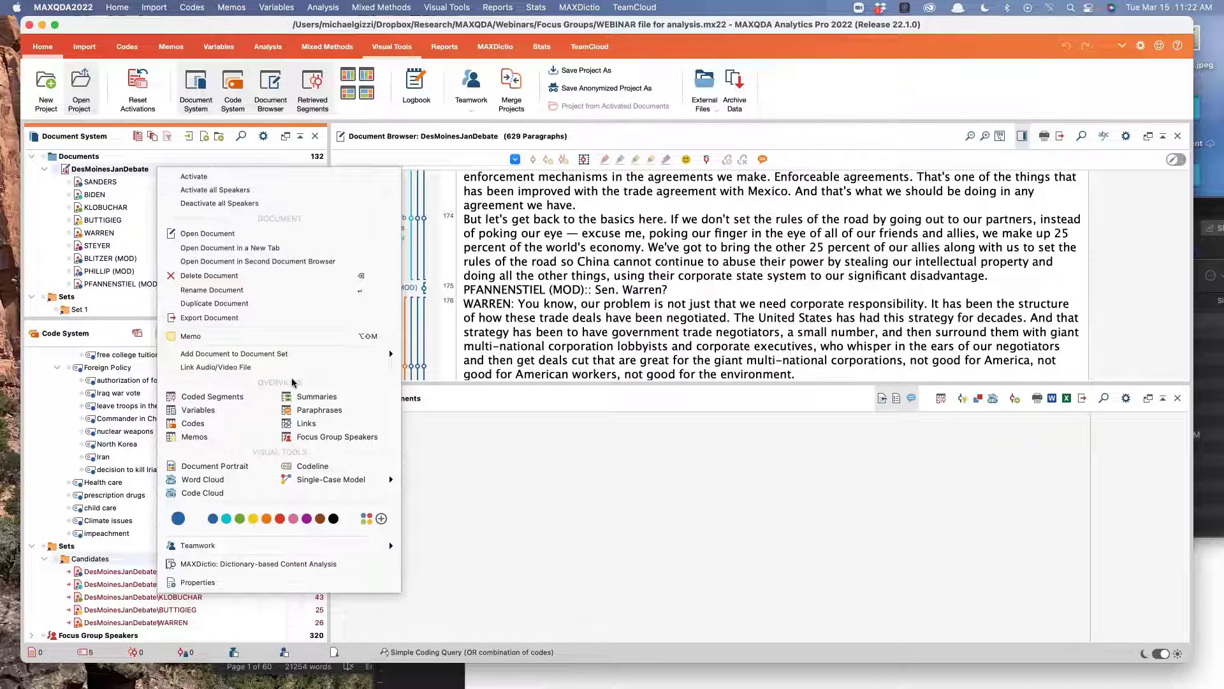
left_click(327, 438)
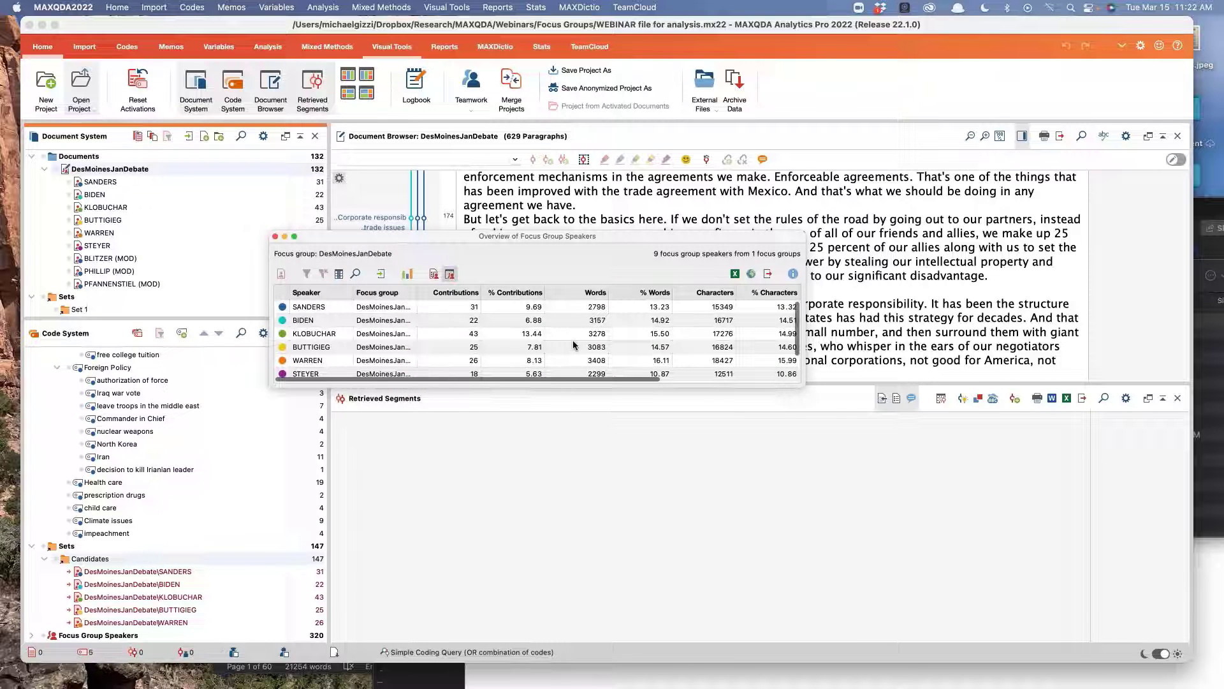
scroll(572, 343, "right", 5)
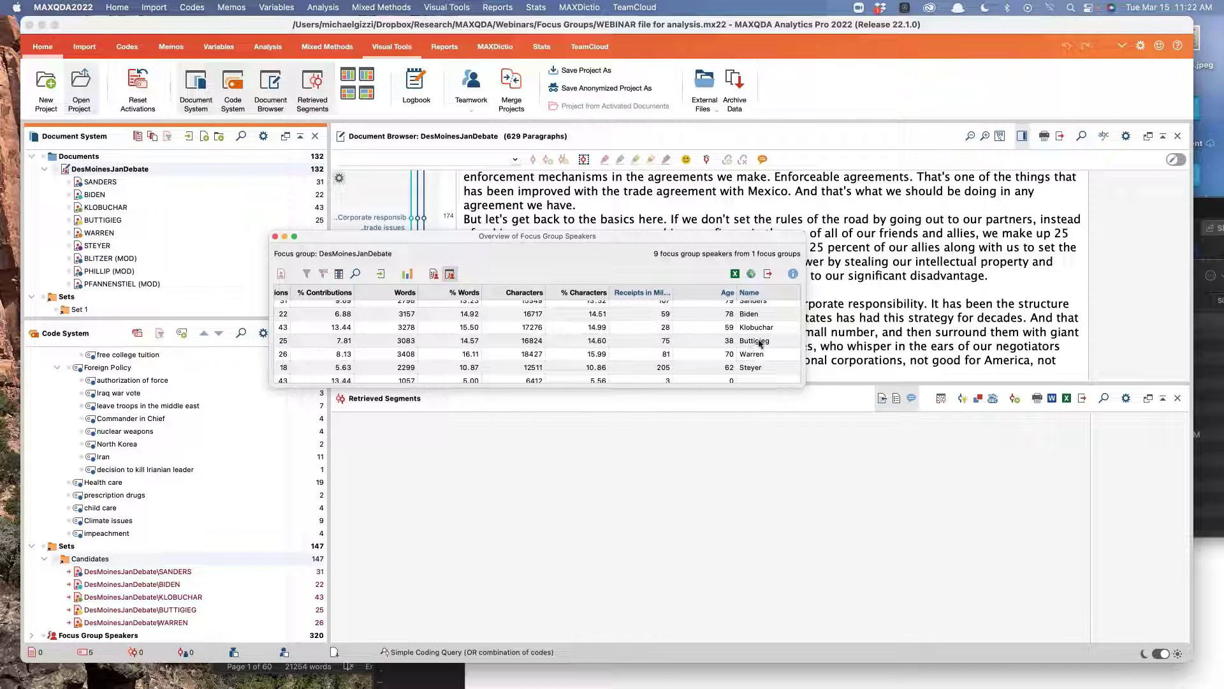
scroll(695, 325, "down", 2)
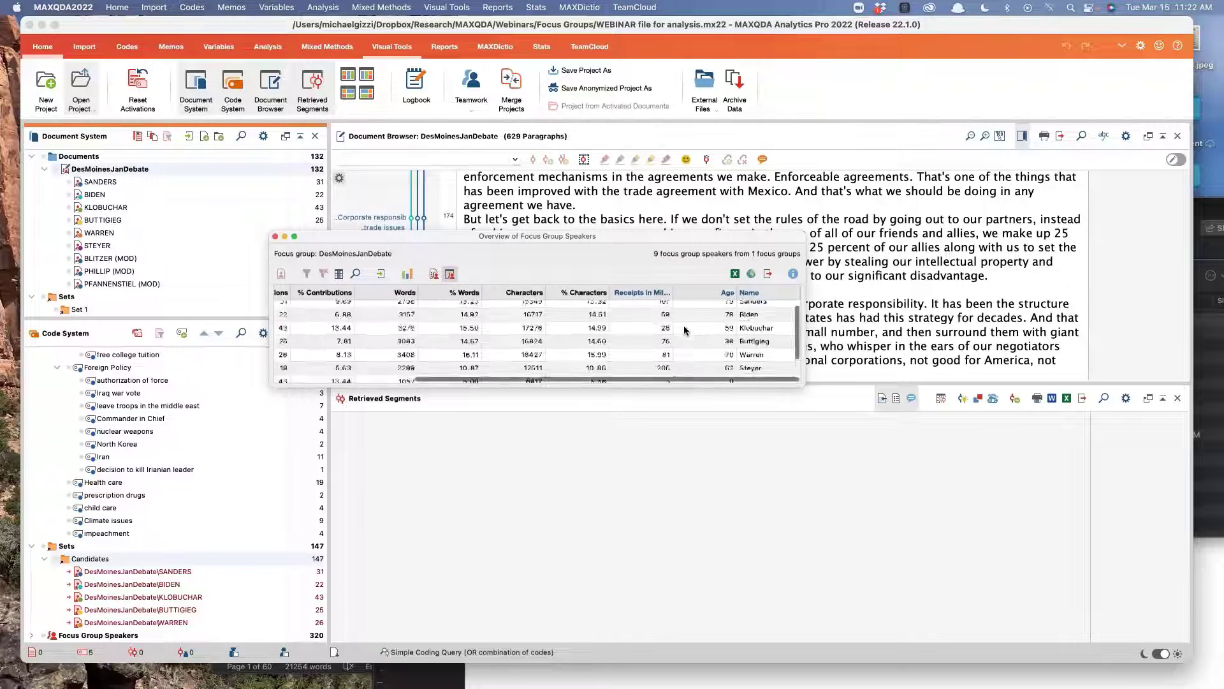
scroll(685, 330, "up", 2)
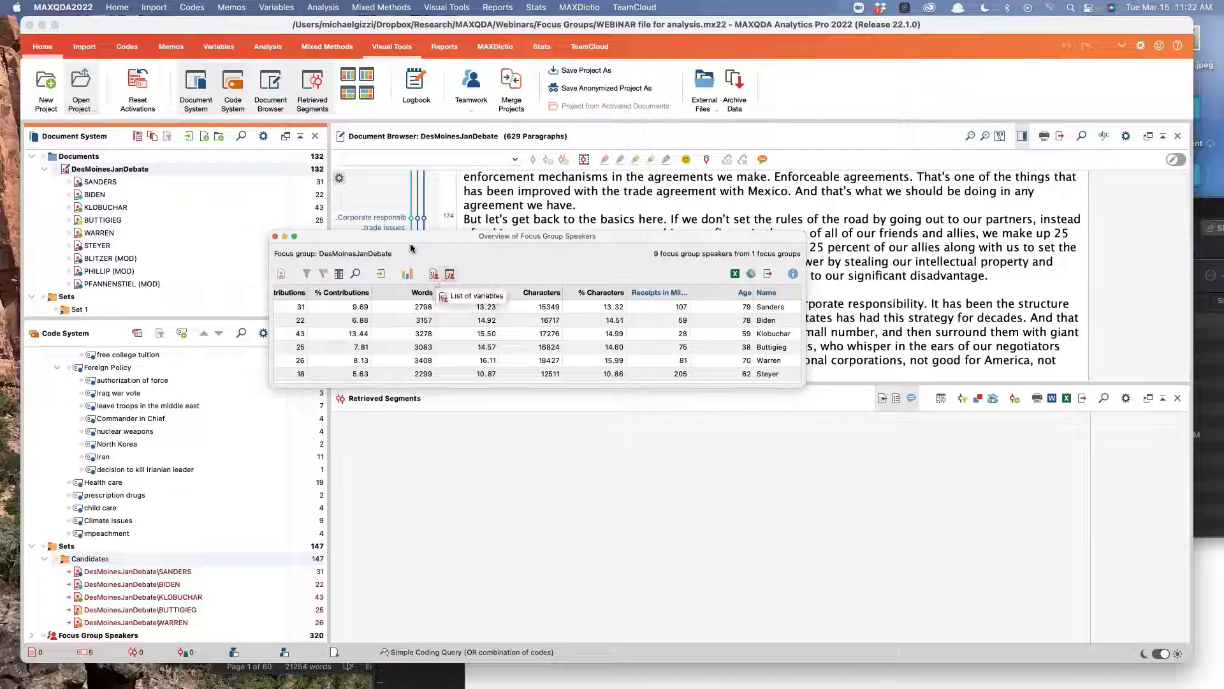
left_click(222, 48)
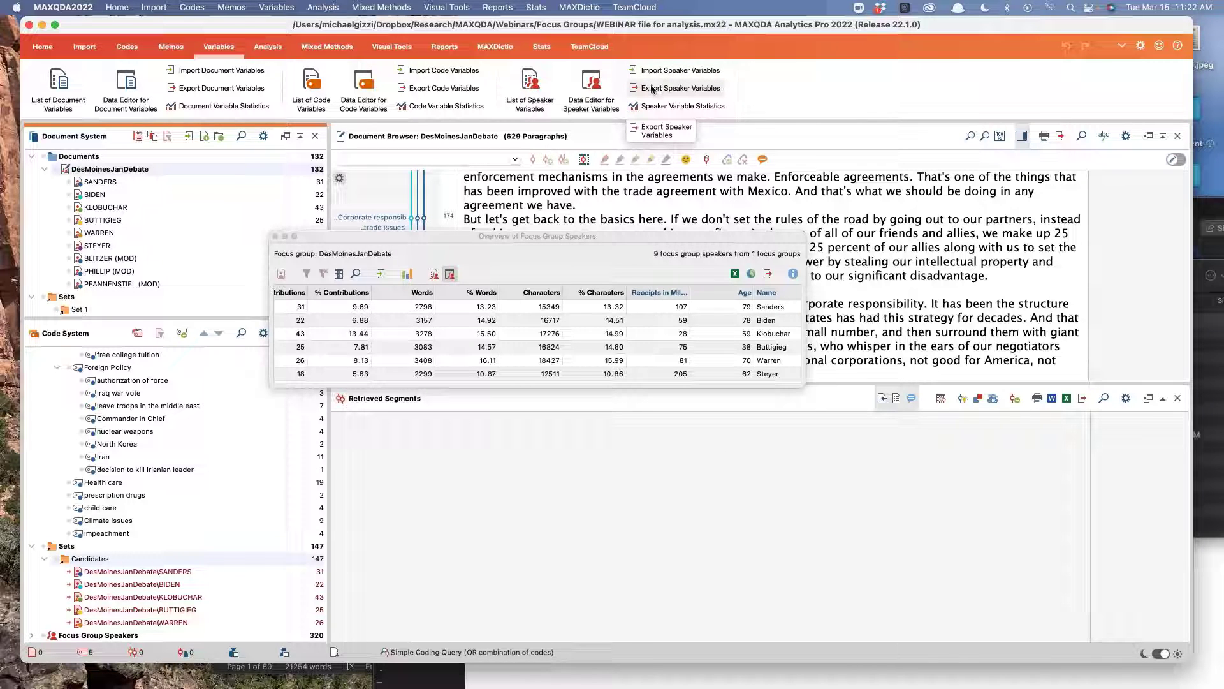
Step: Add a new speaker variable named dummy with type Text to the list of variables
left_click(434, 275)
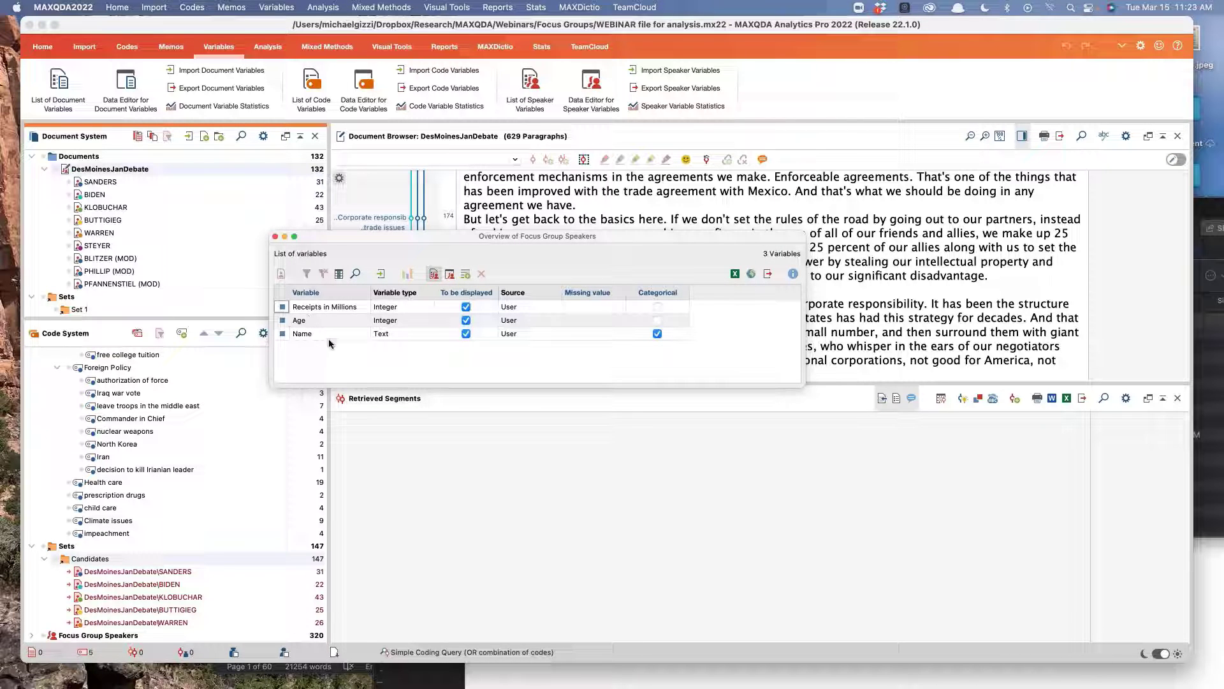
left_click(466, 275)
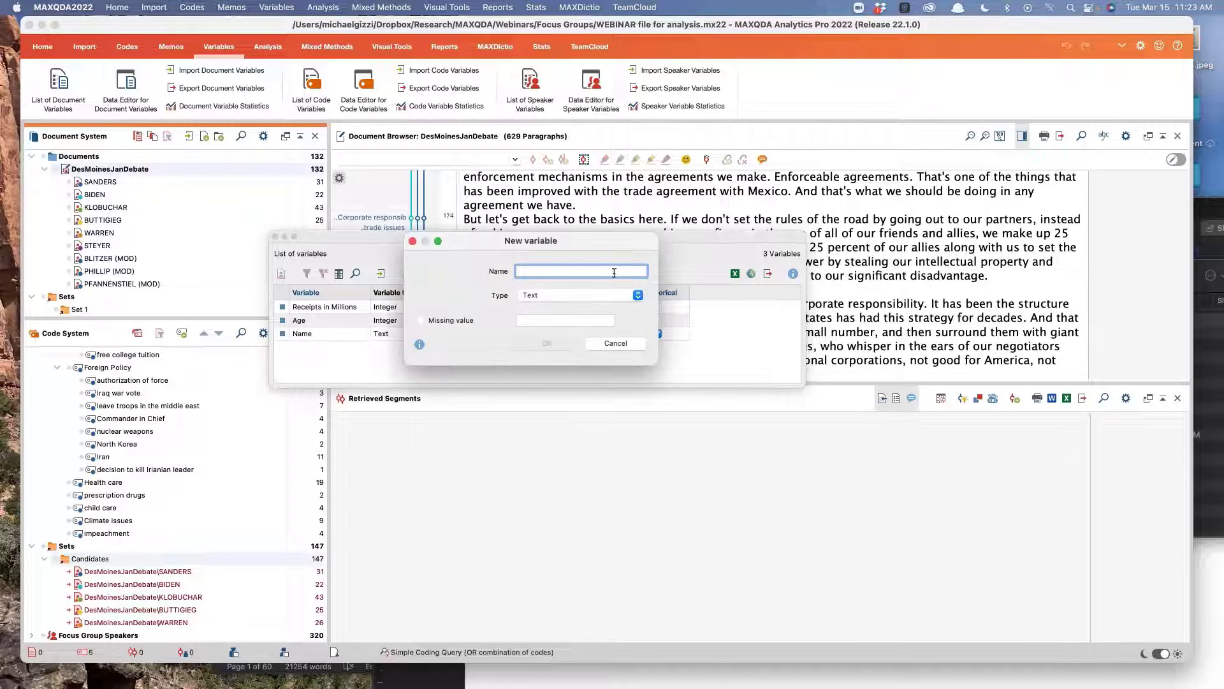
type("dummy")
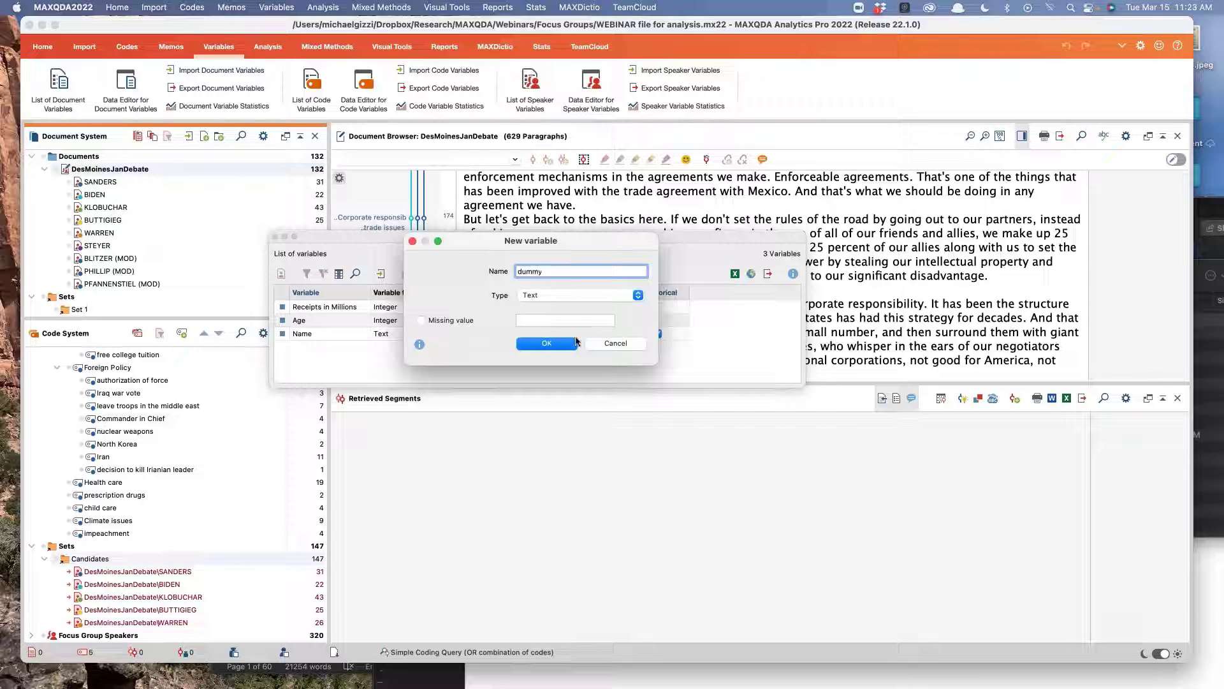
left_click(557, 345)
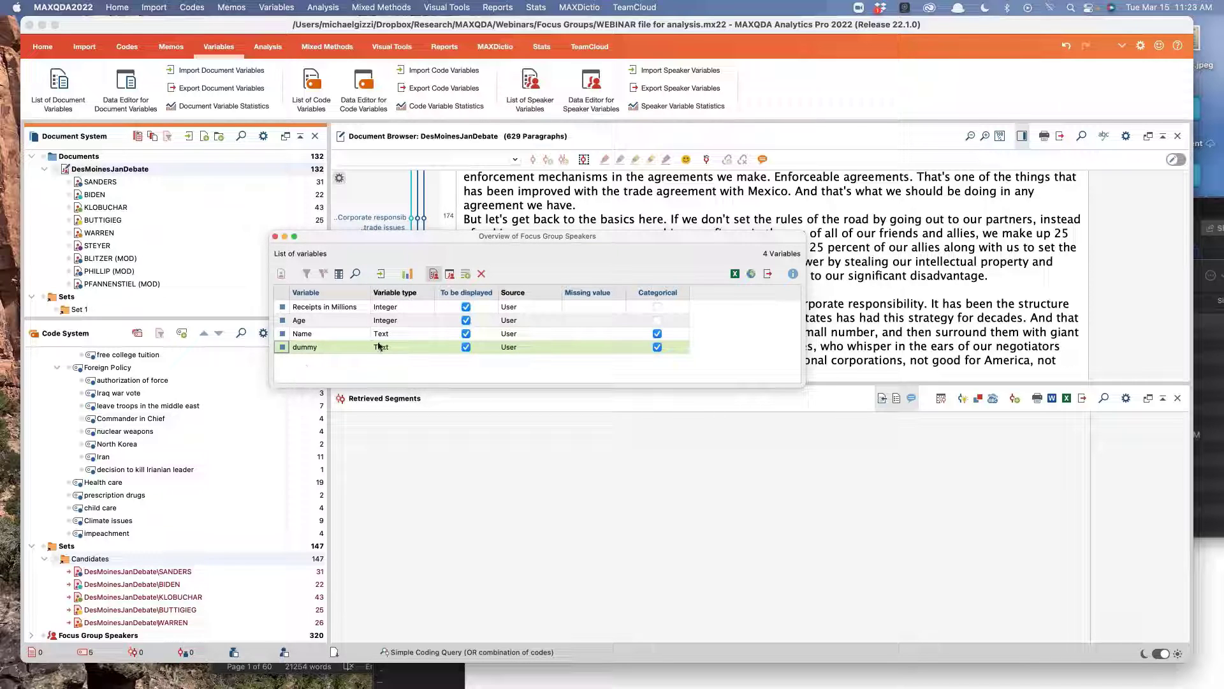
Step: Fill in the dummy variable in the speakers overview with jjj for Sanders and Biden and vvvv for Klobuchar
left_click(450, 275)
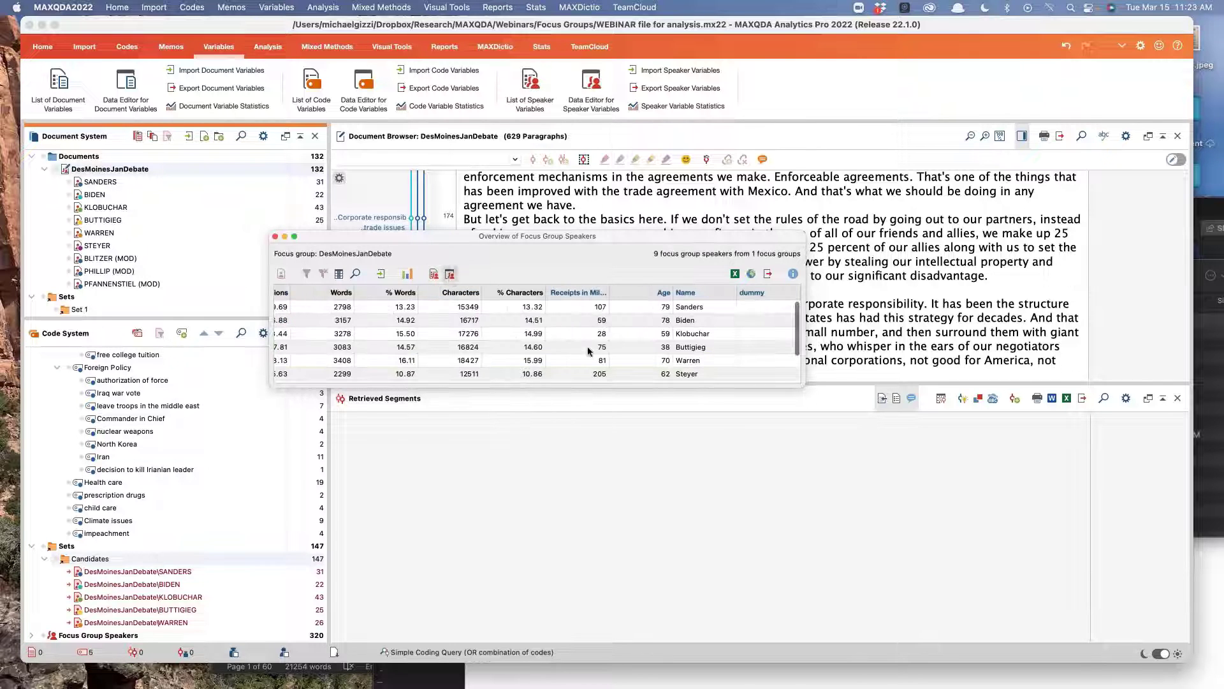
scroll(589, 351, "down", 2)
scroll(775, 312, "up", 1)
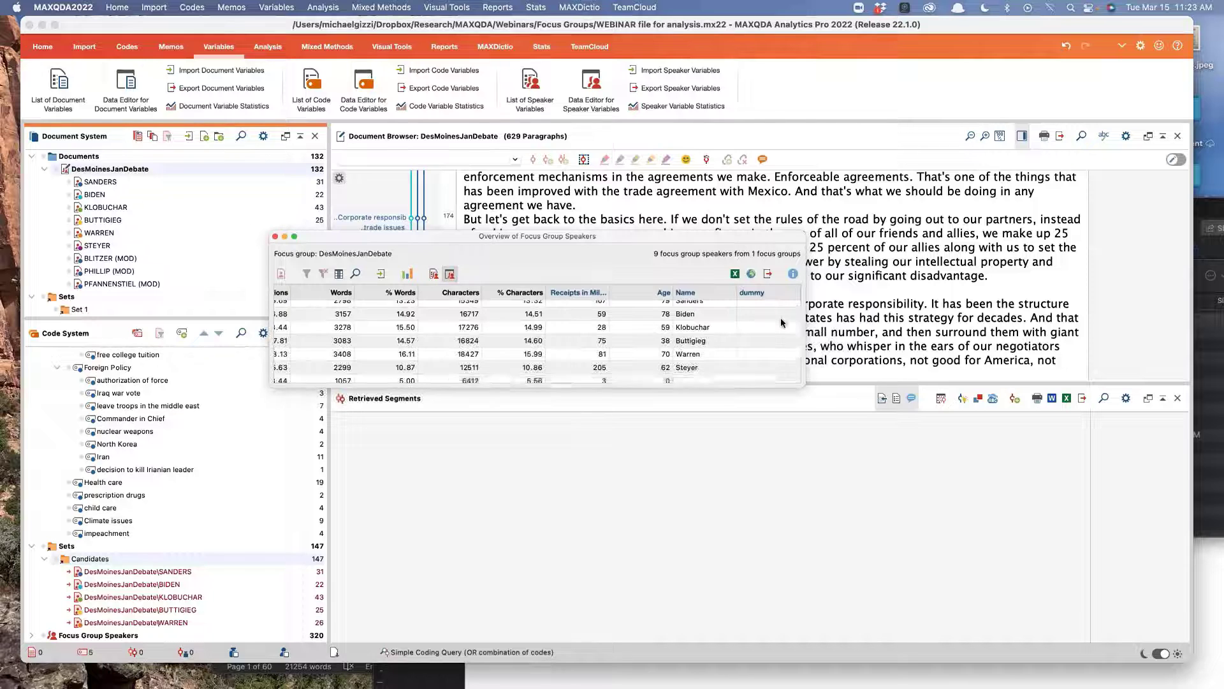
scroll(776, 319, "left", 5)
scroll(777, 318, "right", 5)
left_click(775, 320)
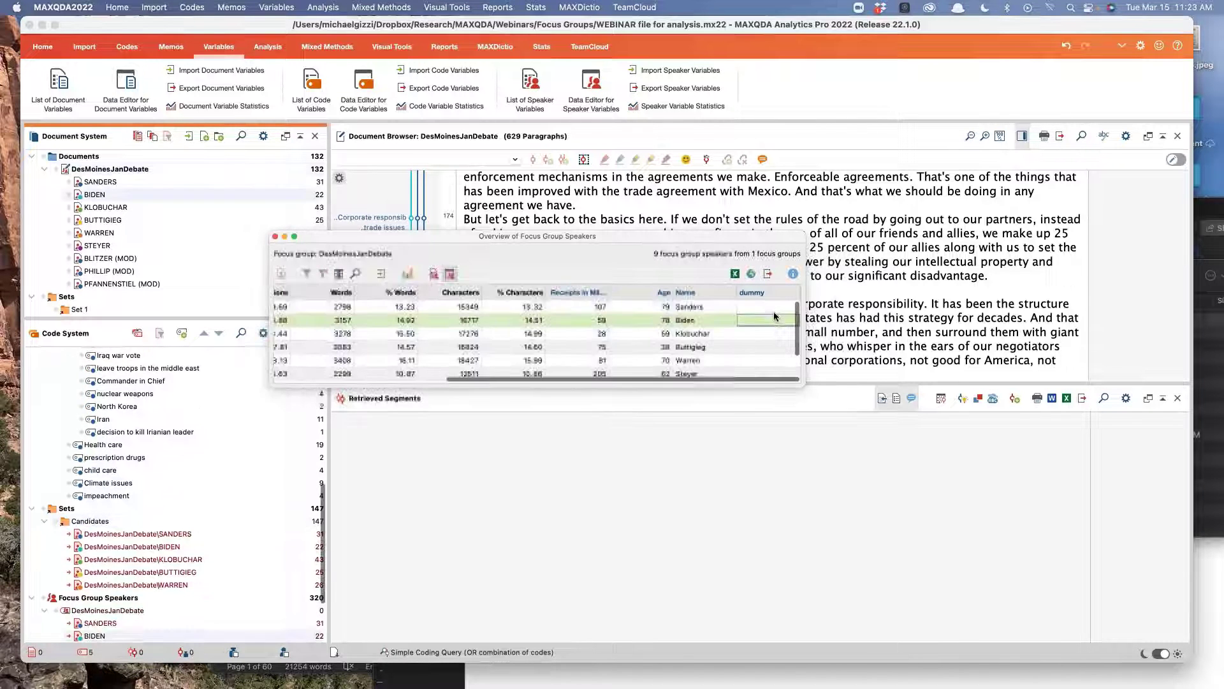
double_click(771, 306)
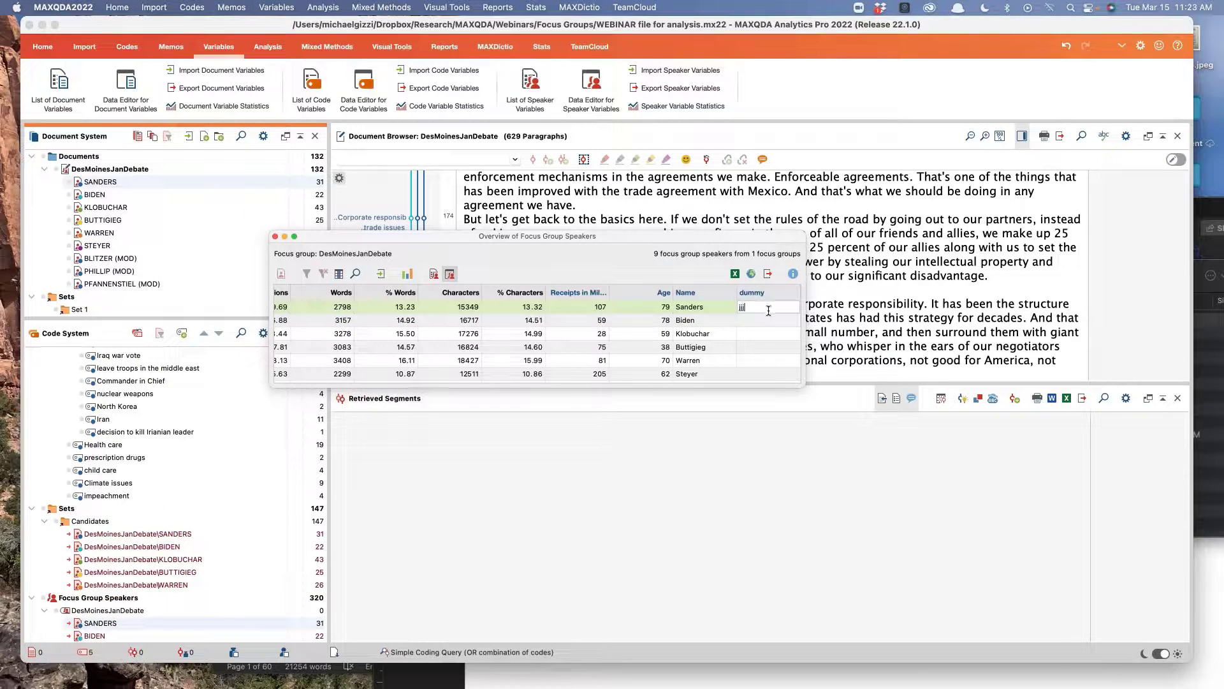
key("Return")
type("jjj")
key("Return")
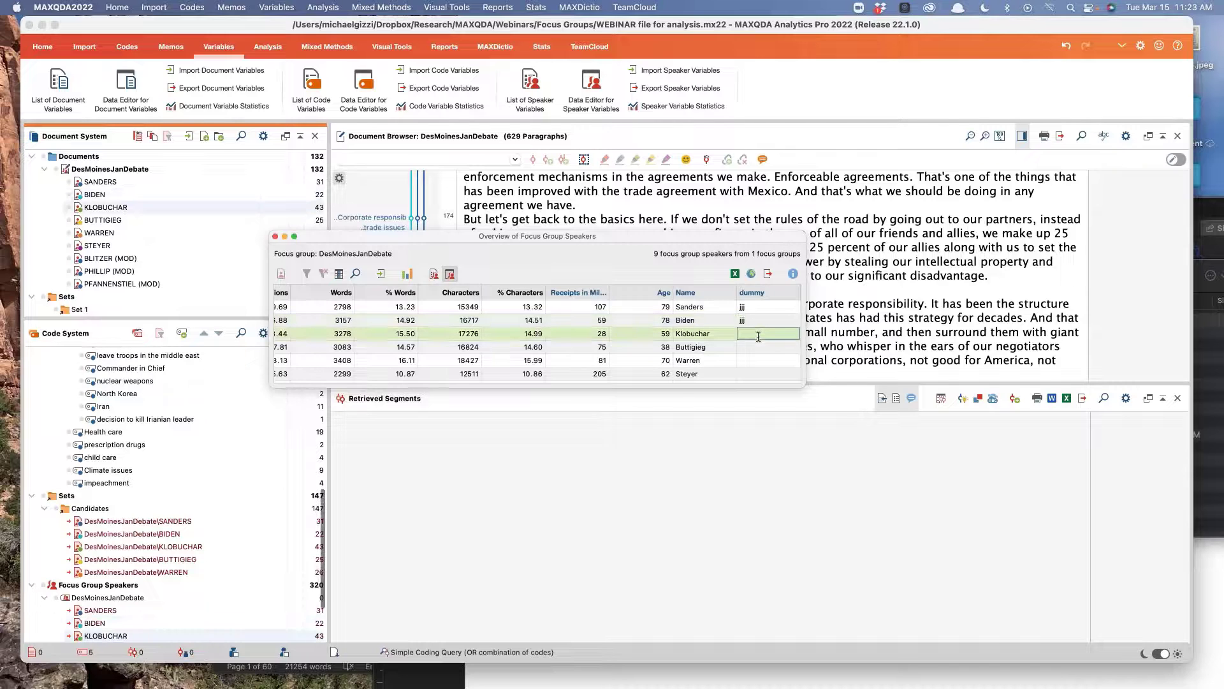
type("vvvv")
key("Return")
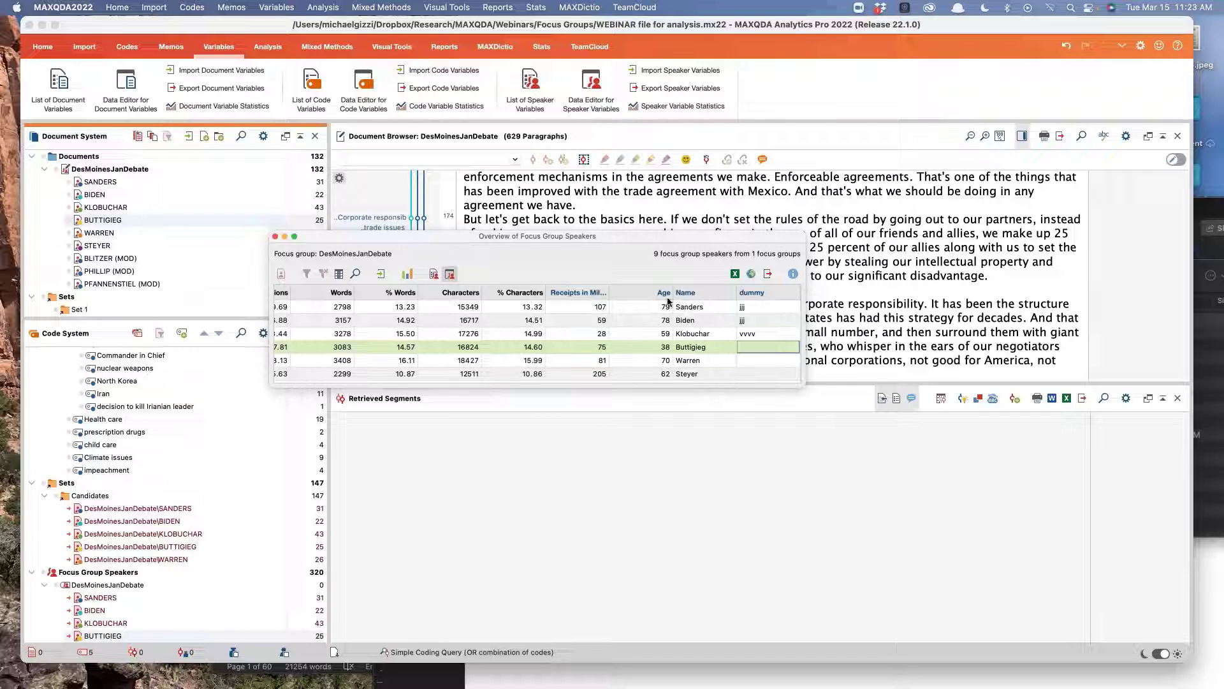
Step: Delete the dummy variable from the list of speaker variables and close the speakers overview
left_click(434, 274)
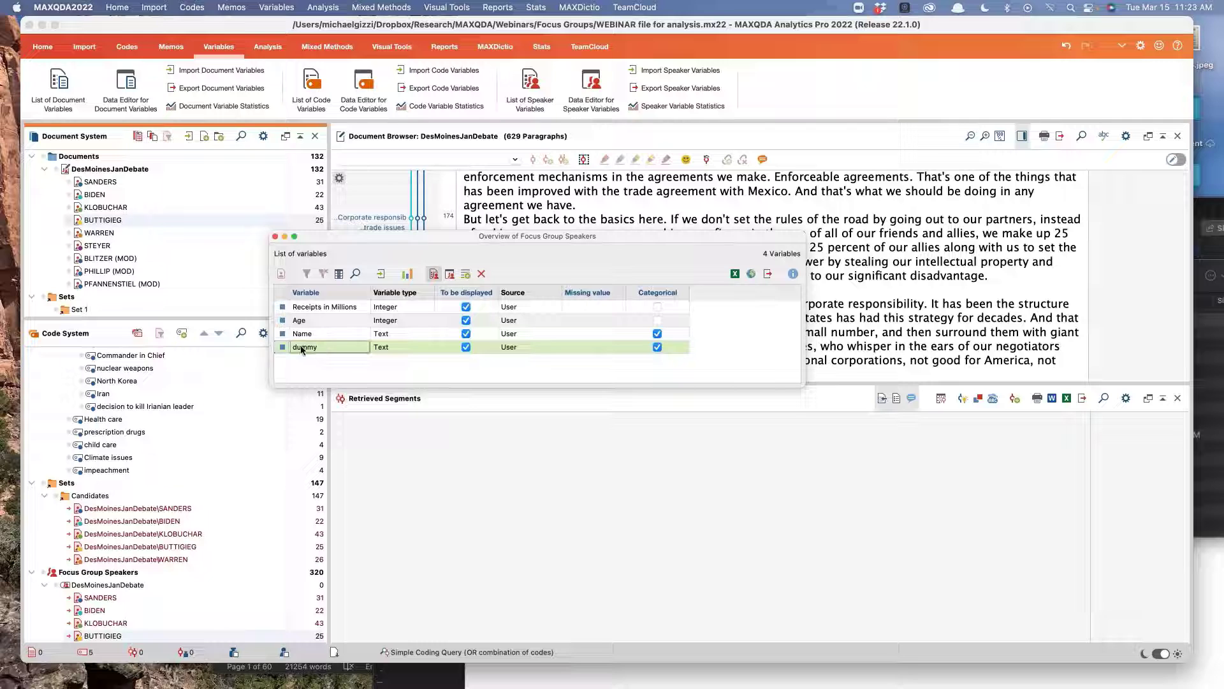
key("Delete")
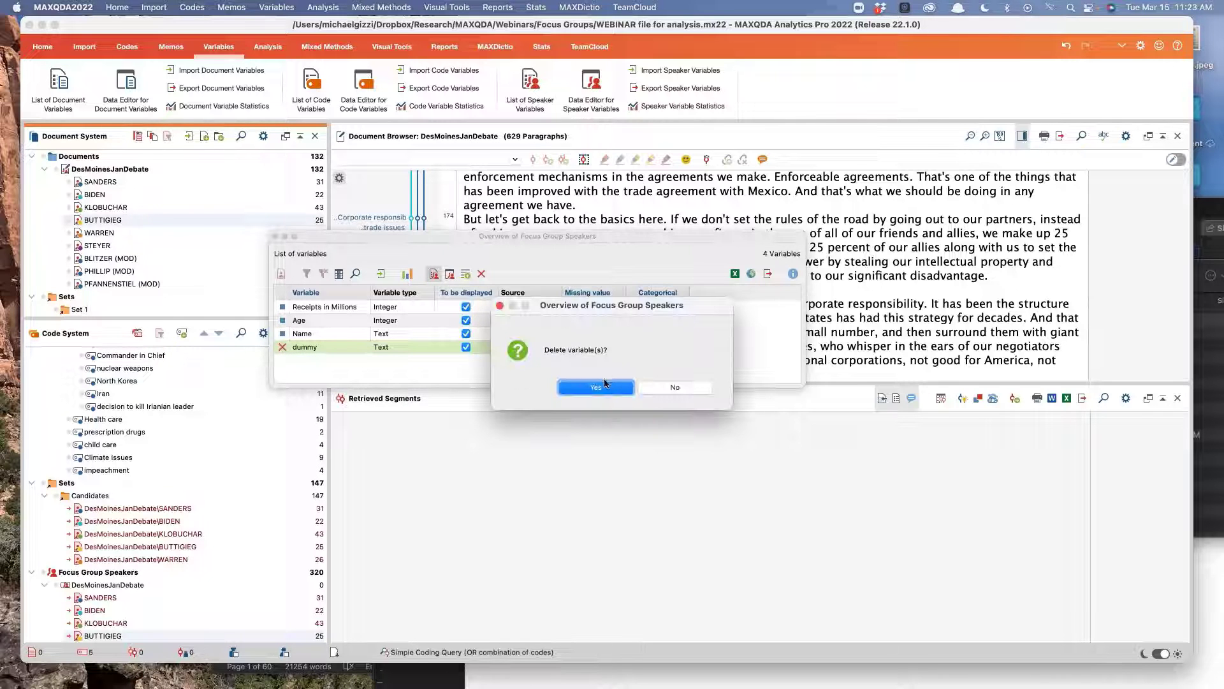
left_click(594, 386)
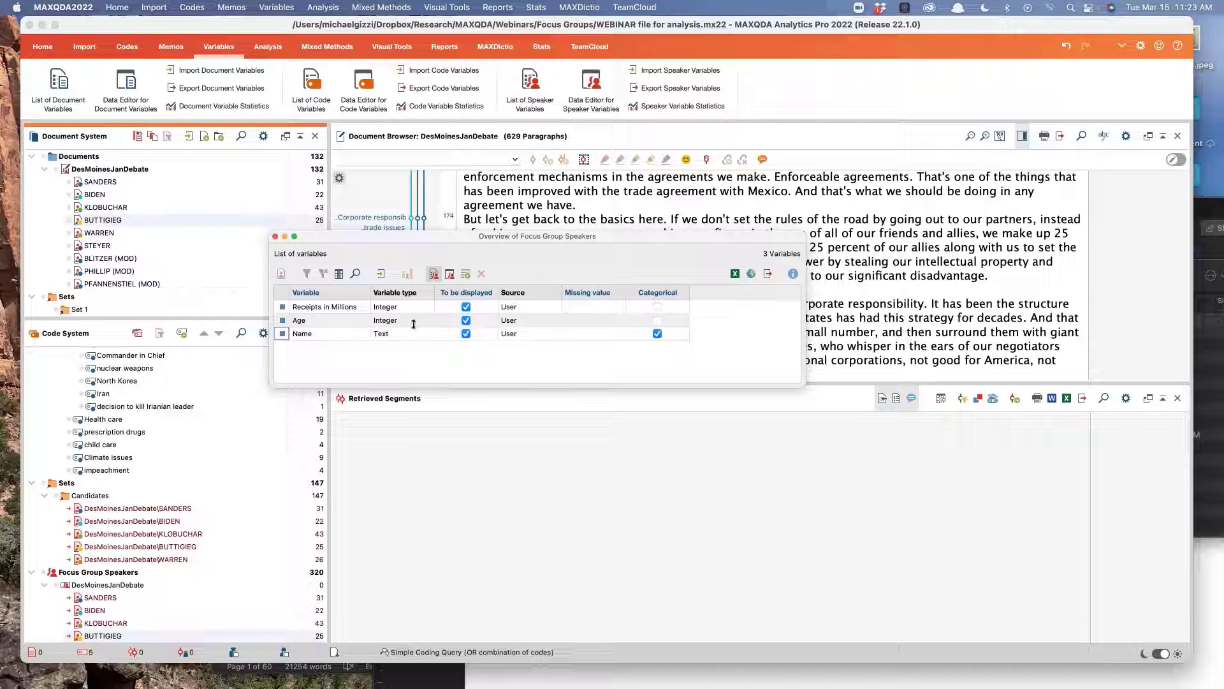
left_click(275, 237)
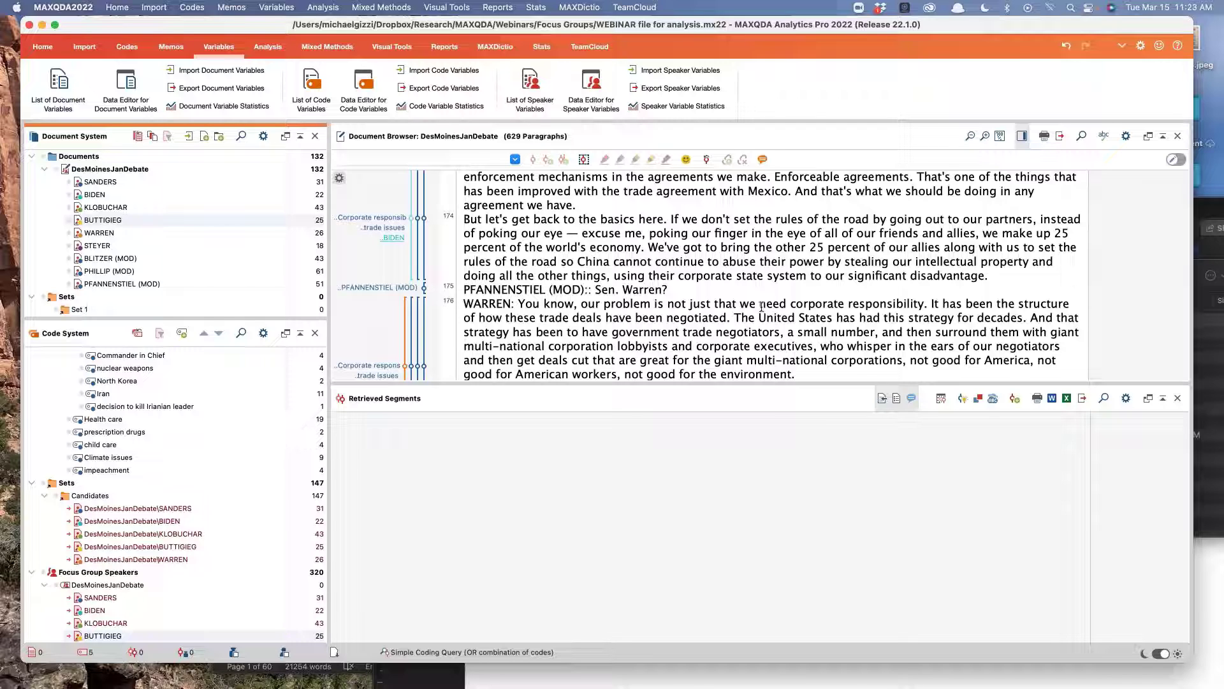
Step: Deactivate the Candidates set and check the functions available for the DesMoinesJanDebate code under Focus Group Speakers
left_click(63, 496)
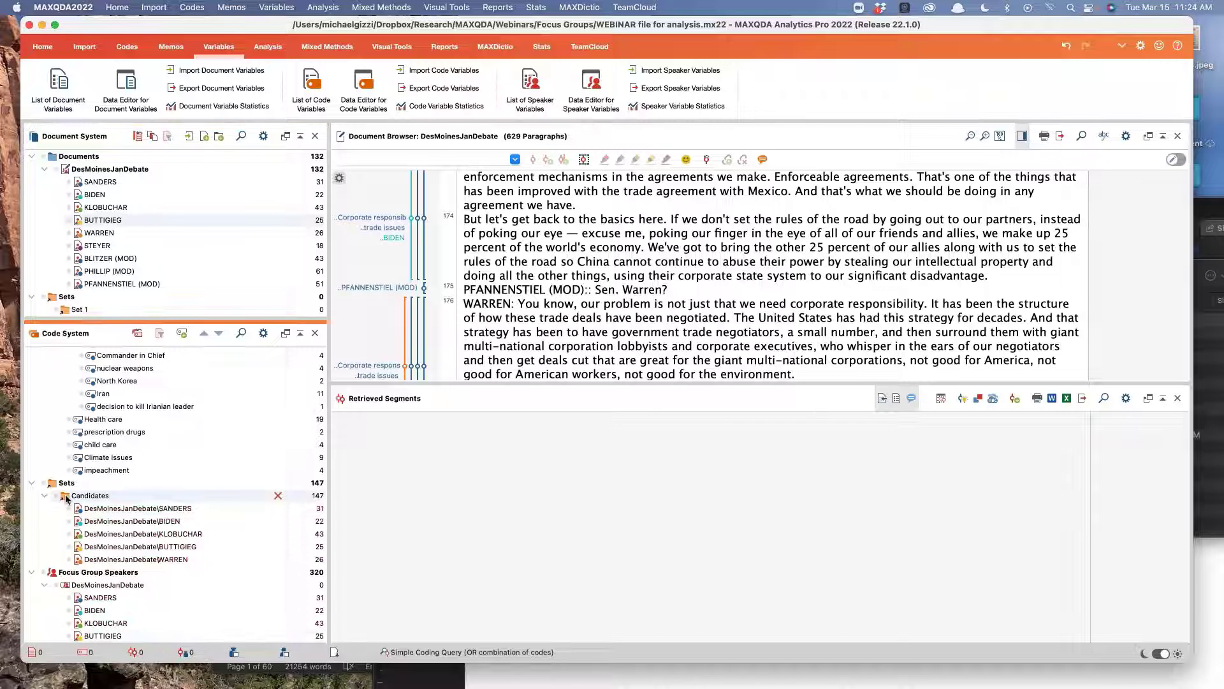
scroll(112, 510, "down", 3)
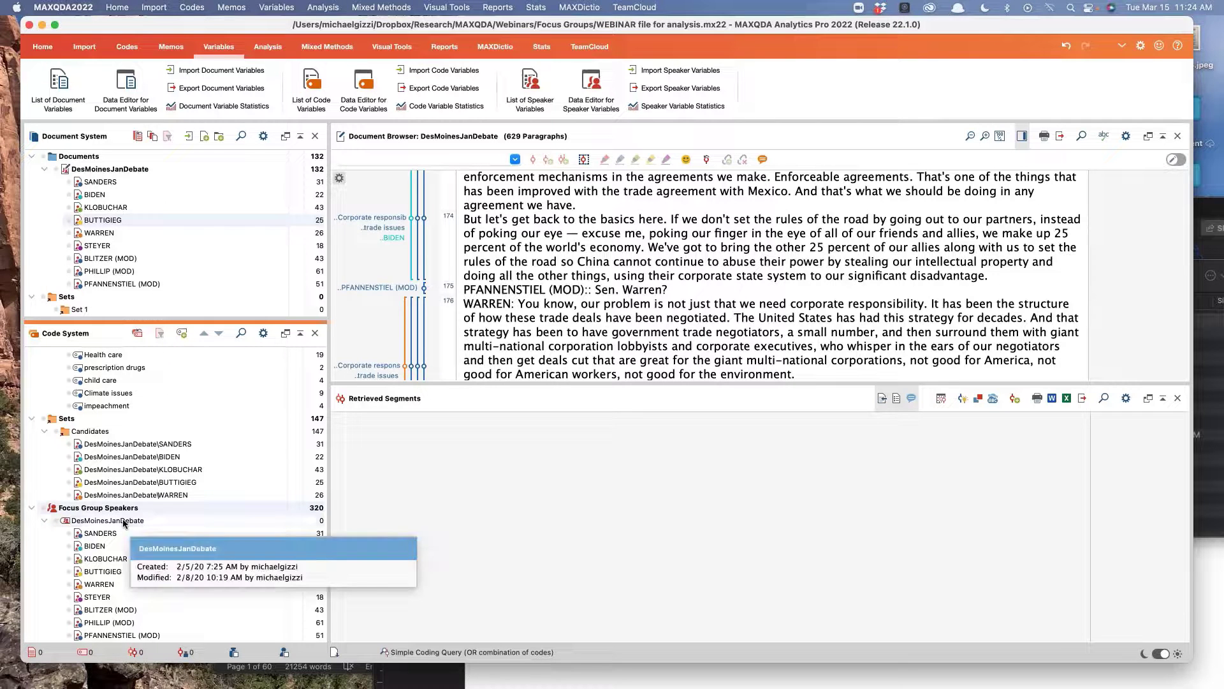
right_click(124, 522)
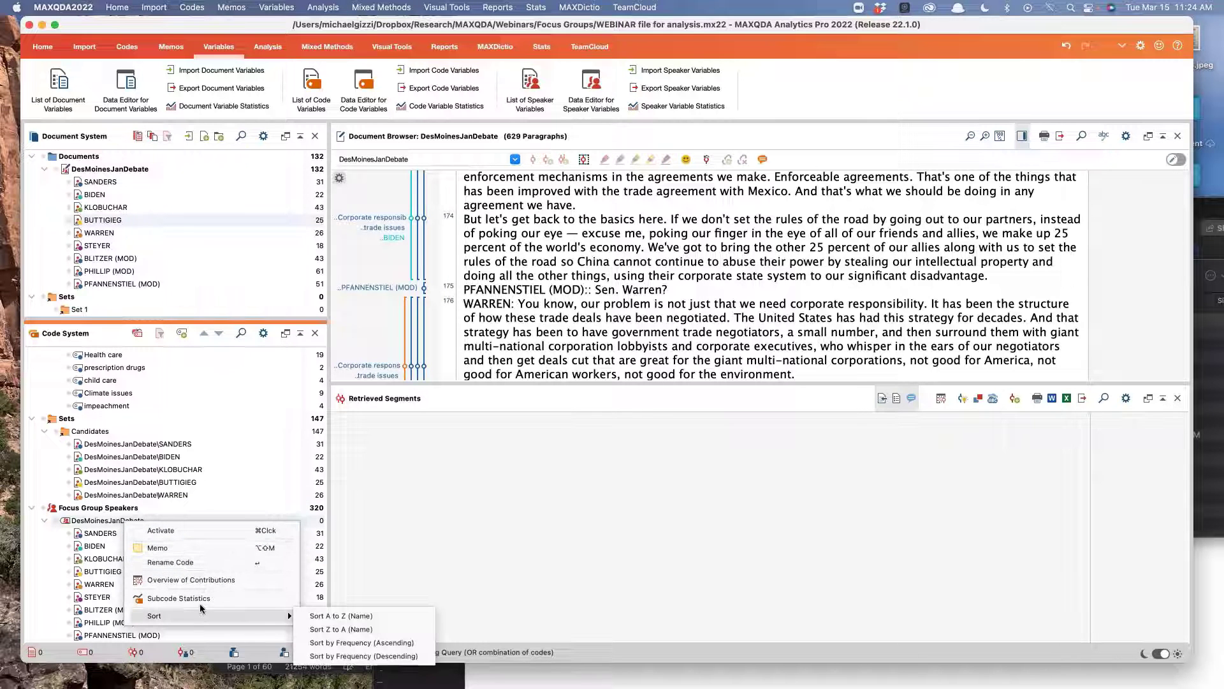
left_click(164, 535)
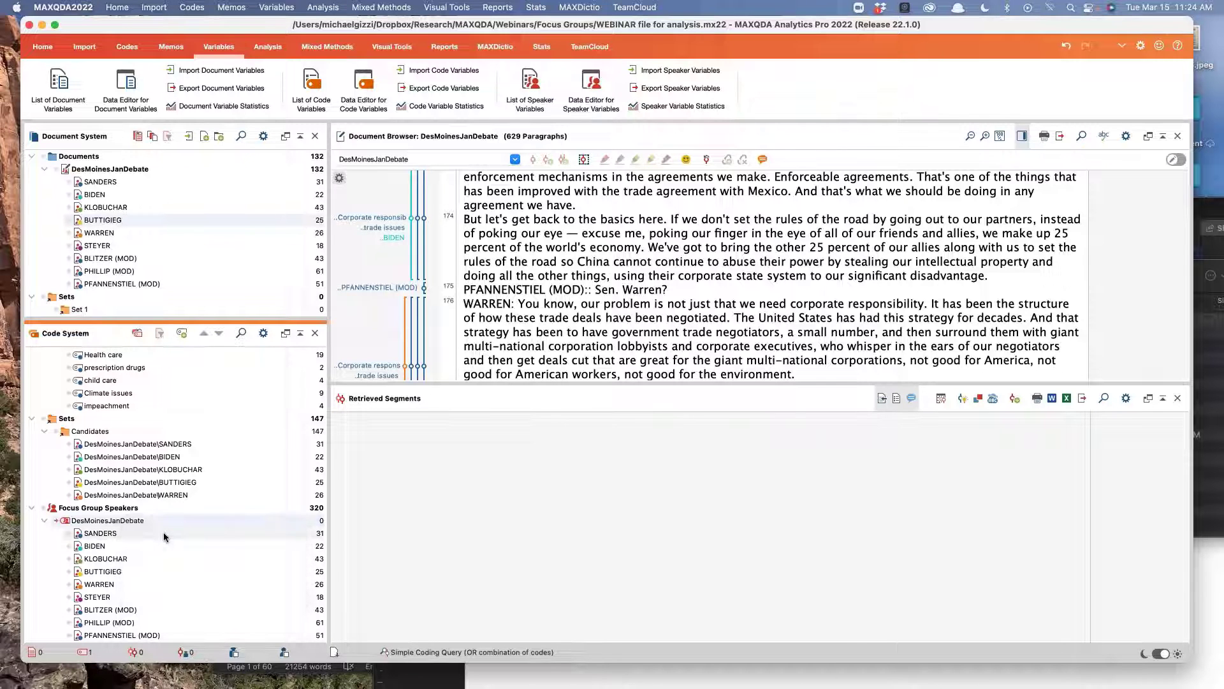
right_click(149, 527)
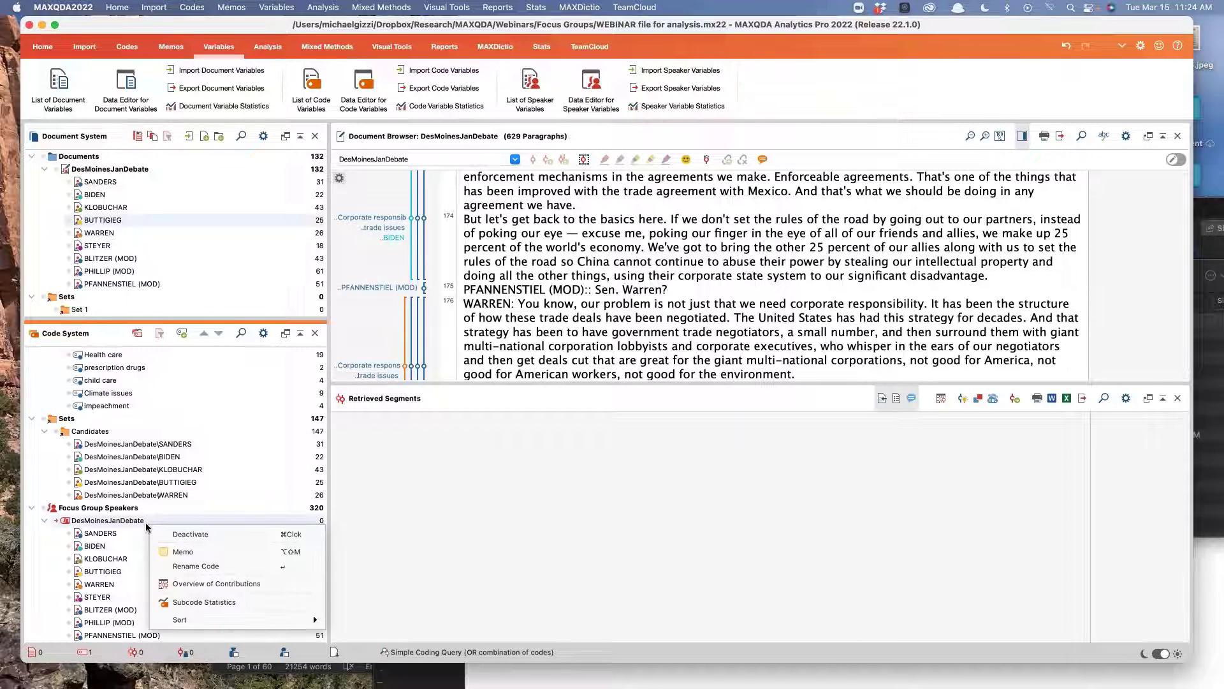
left_click(66, 523)
scroll(128, 509, "up", 5)
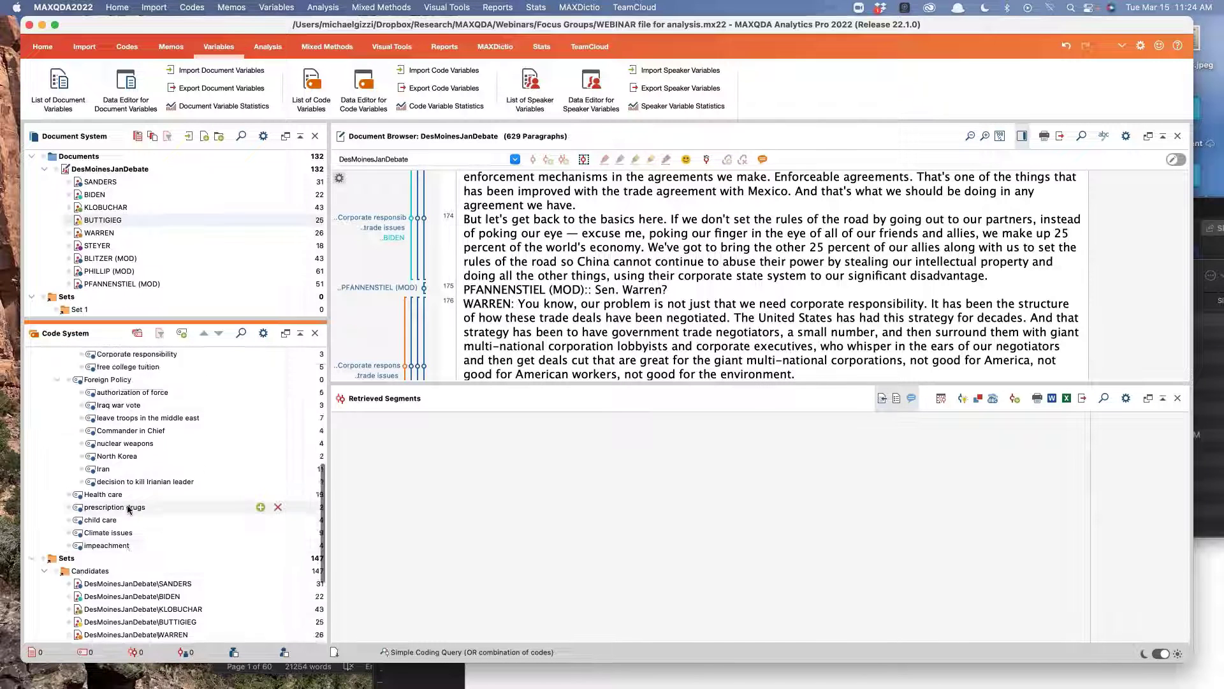
scroll(129, 508, "up", 10)
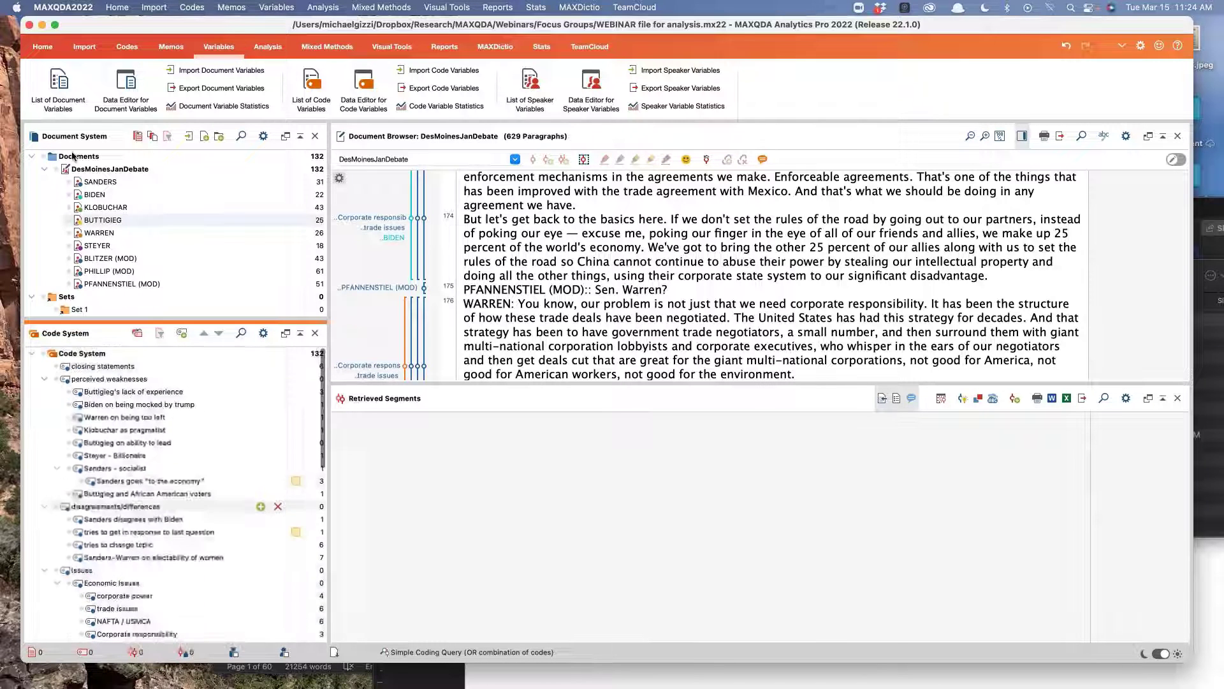
left_click(127, 169)
right_click(131, 172)
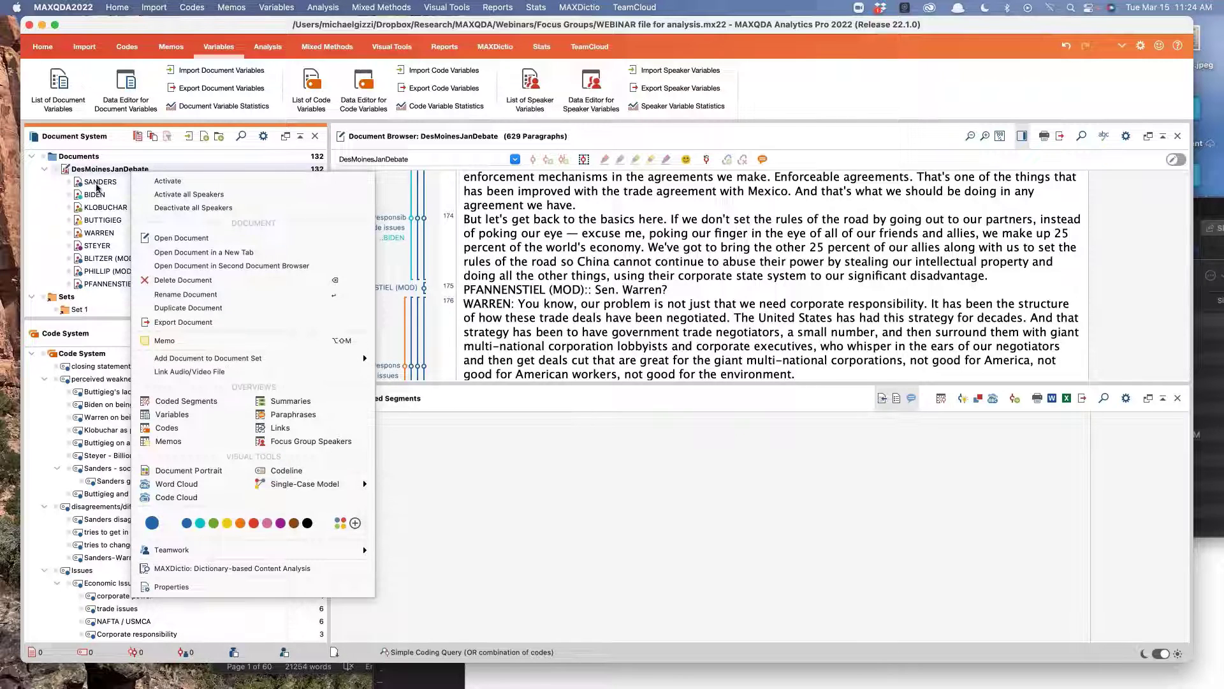
left_click(99, 182)
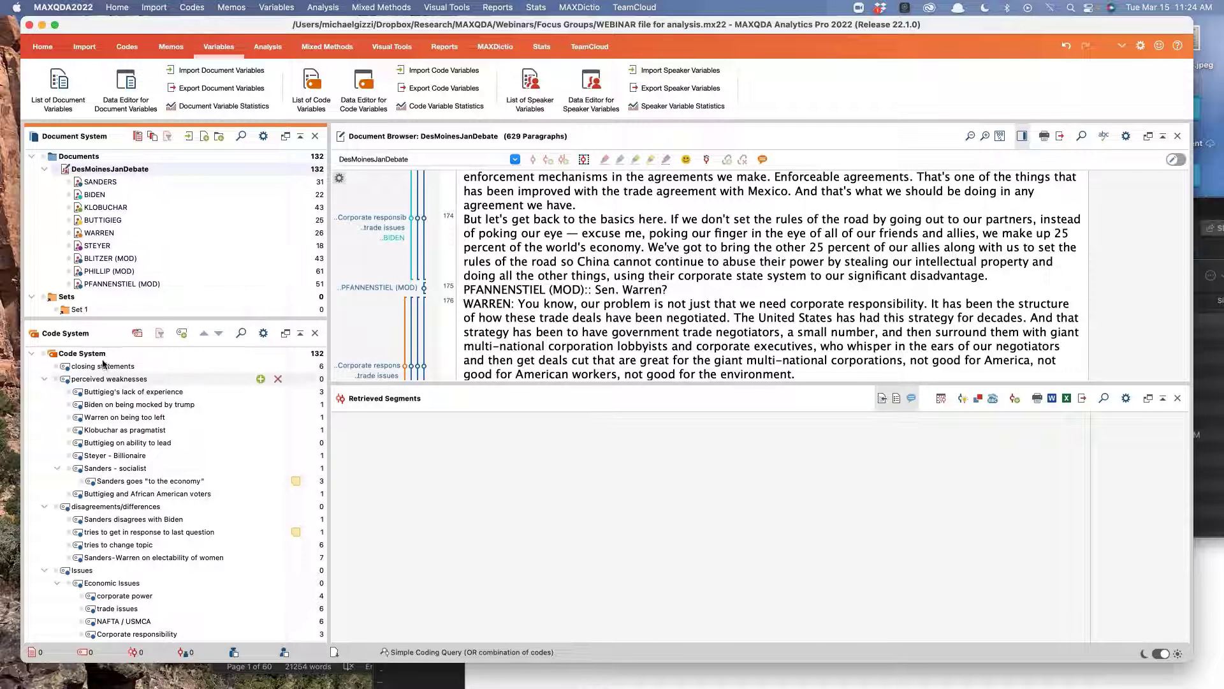
Step: Open the list of BUTTIGIEG's coded segments, view the segment in paragraphs 70 to 72 in its document context, and close the list
double_click(107, 222)
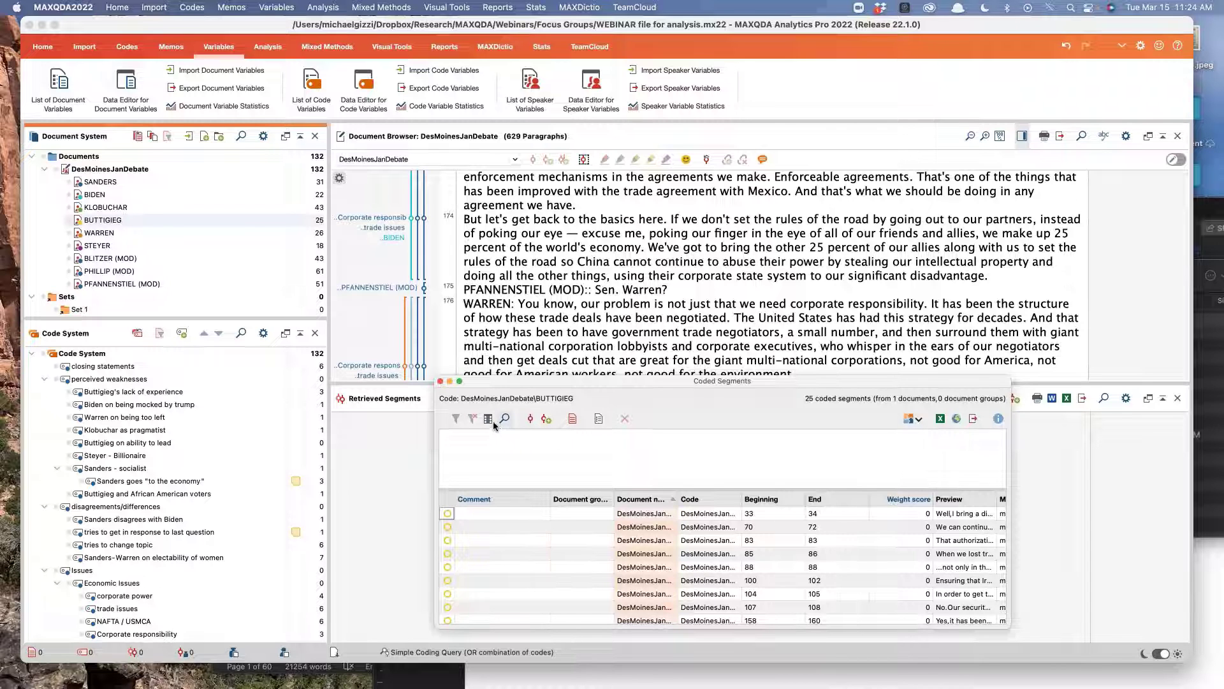
left_click(637, 524)
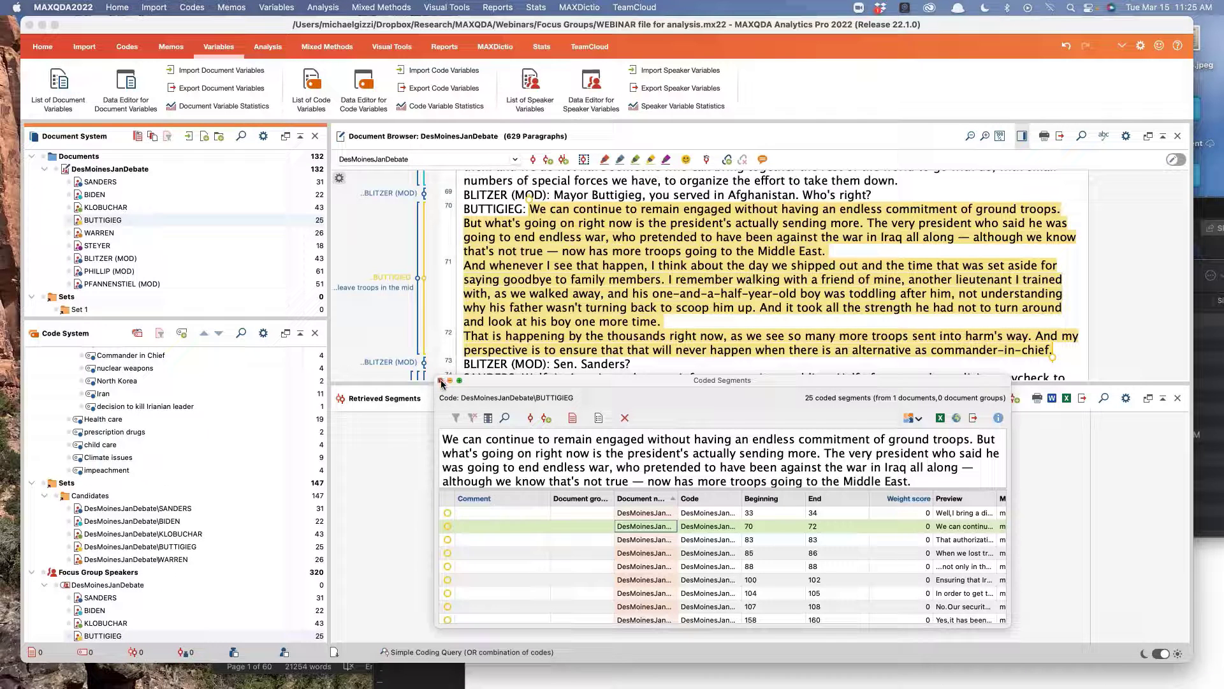
left_click(440, 380)
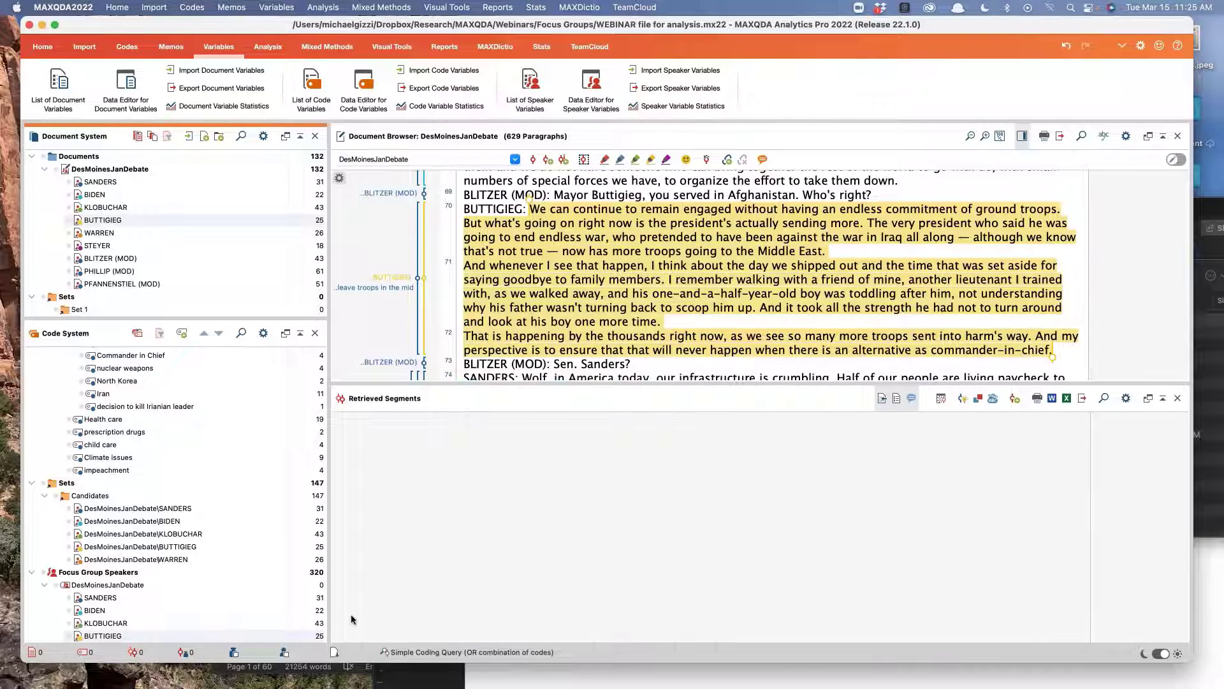
scroll(113, 527, "down", 5)
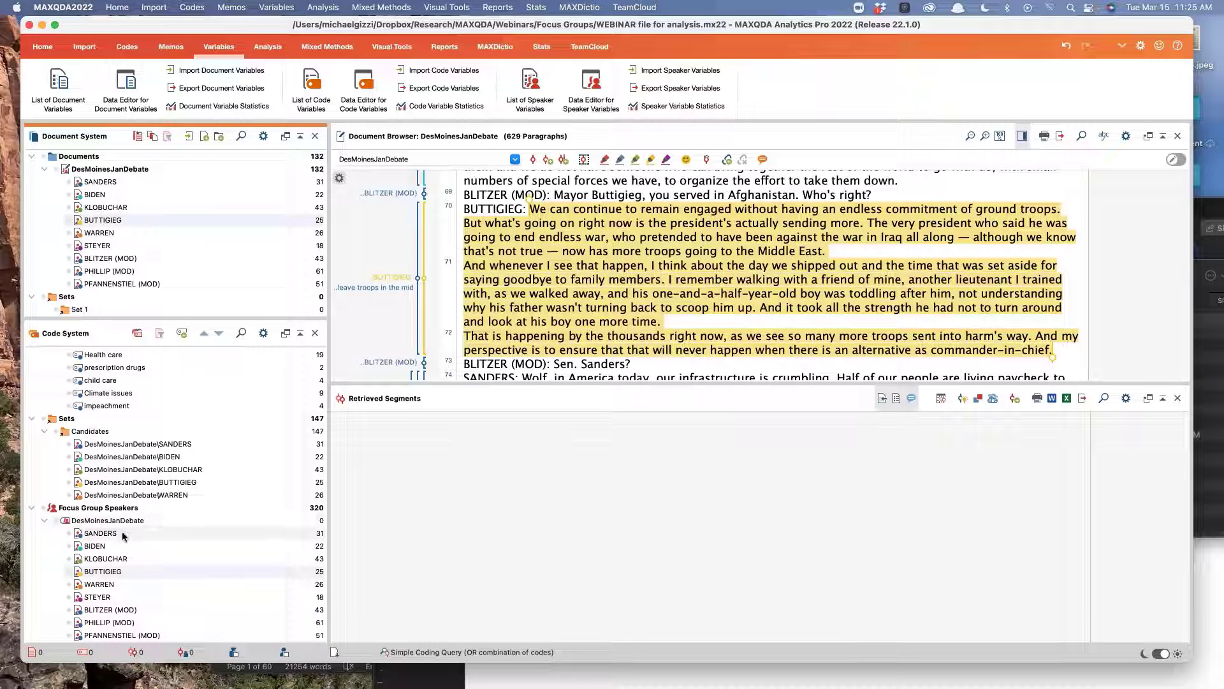
left_click(117, 533)
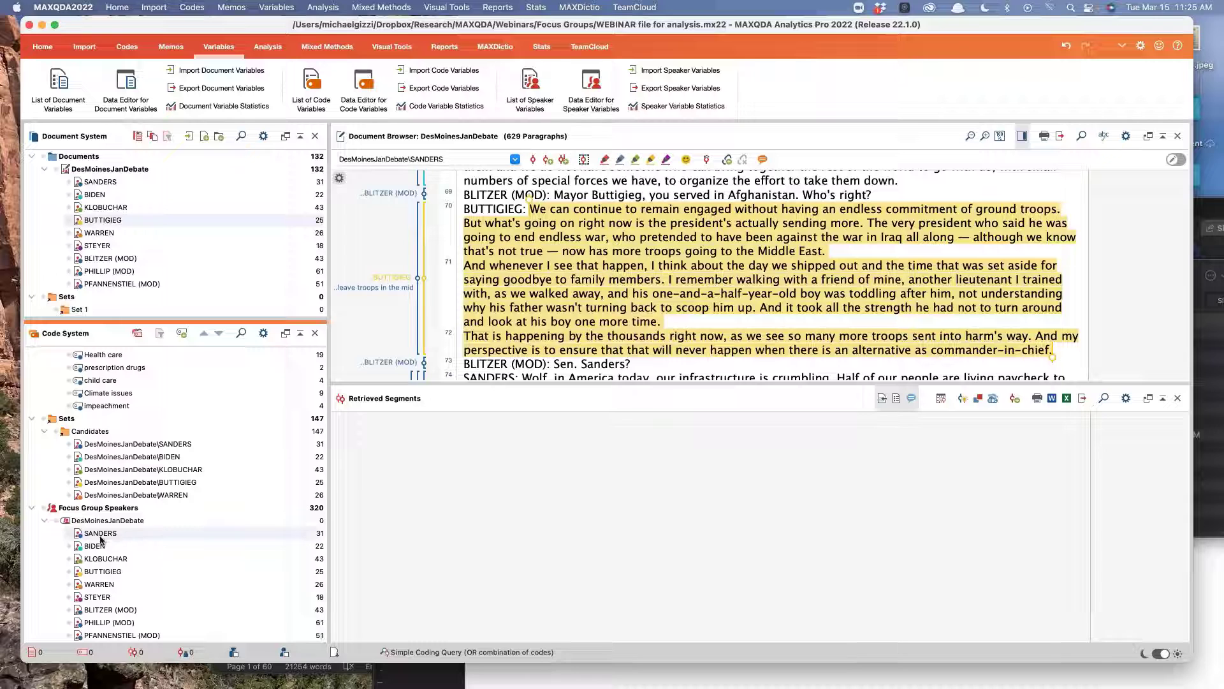
right_click(109, 522)
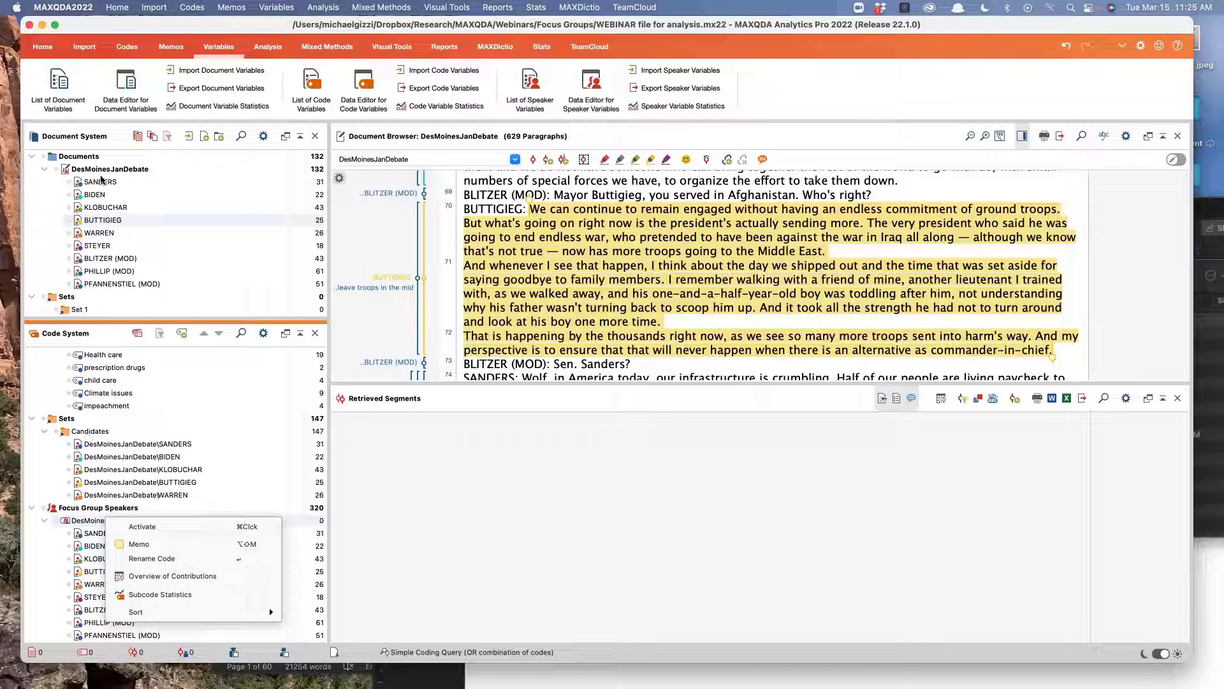
left_click(100, 181)
right_click(106, 170)
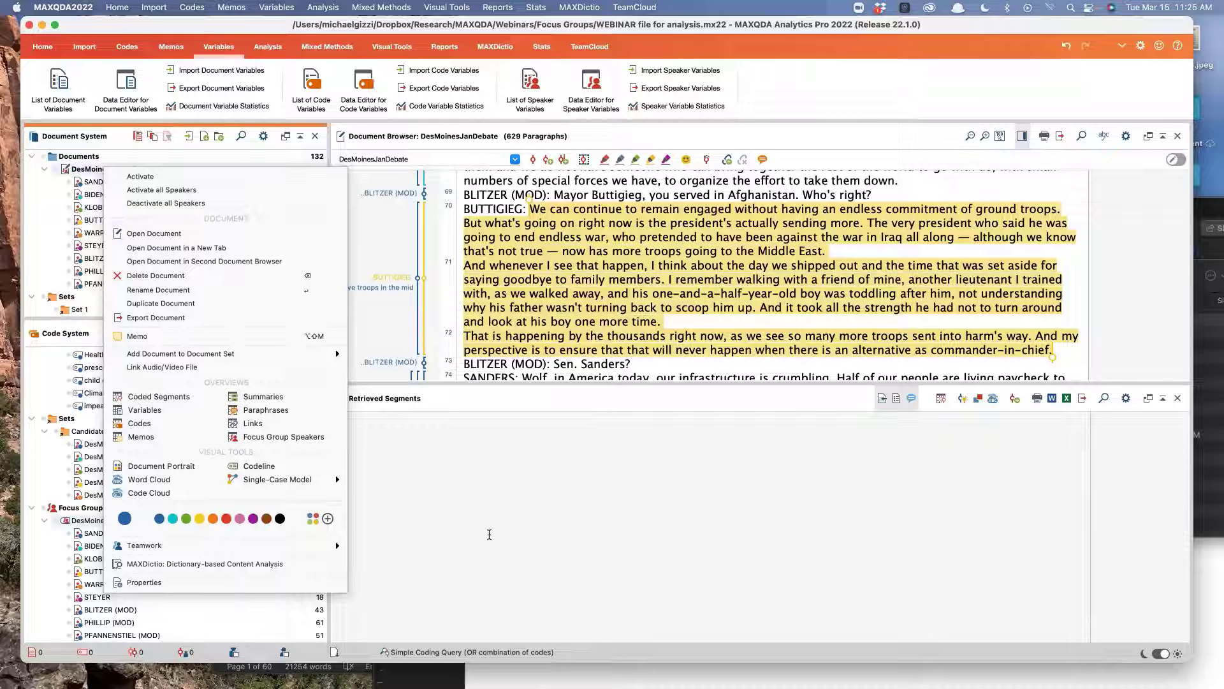
left_click(489, 534)
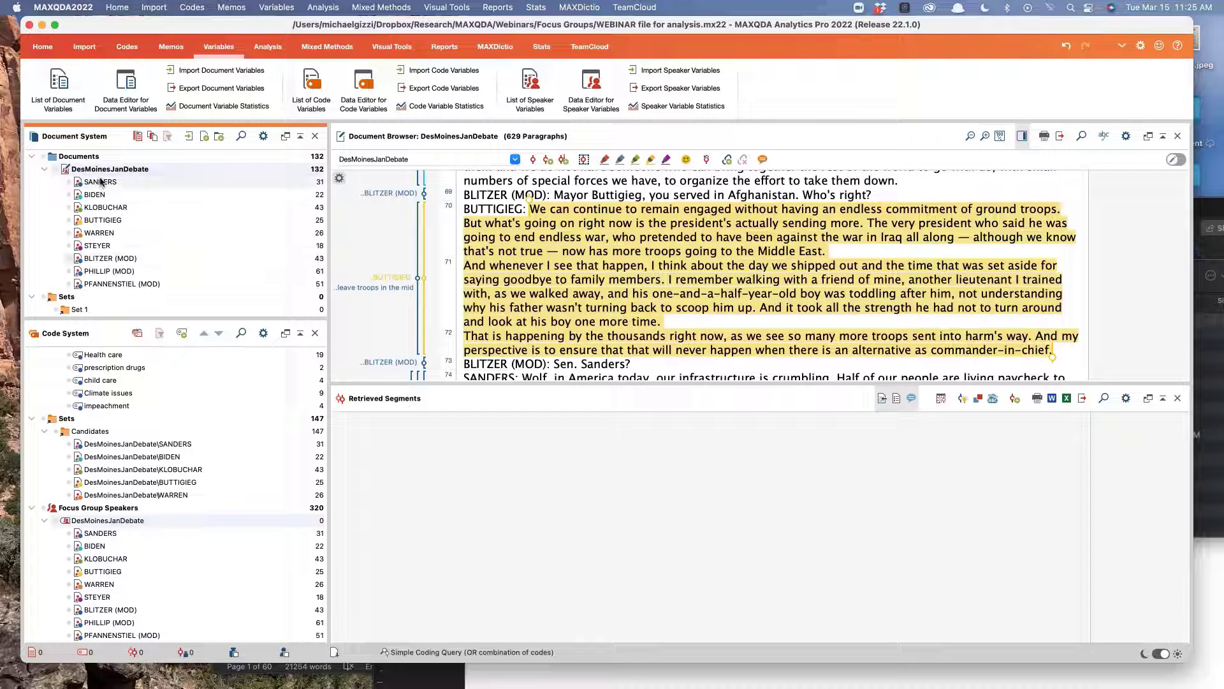
Step: View the Document Portrait of the DesMoinesJanDebate document and close it
right_click(118, 169)
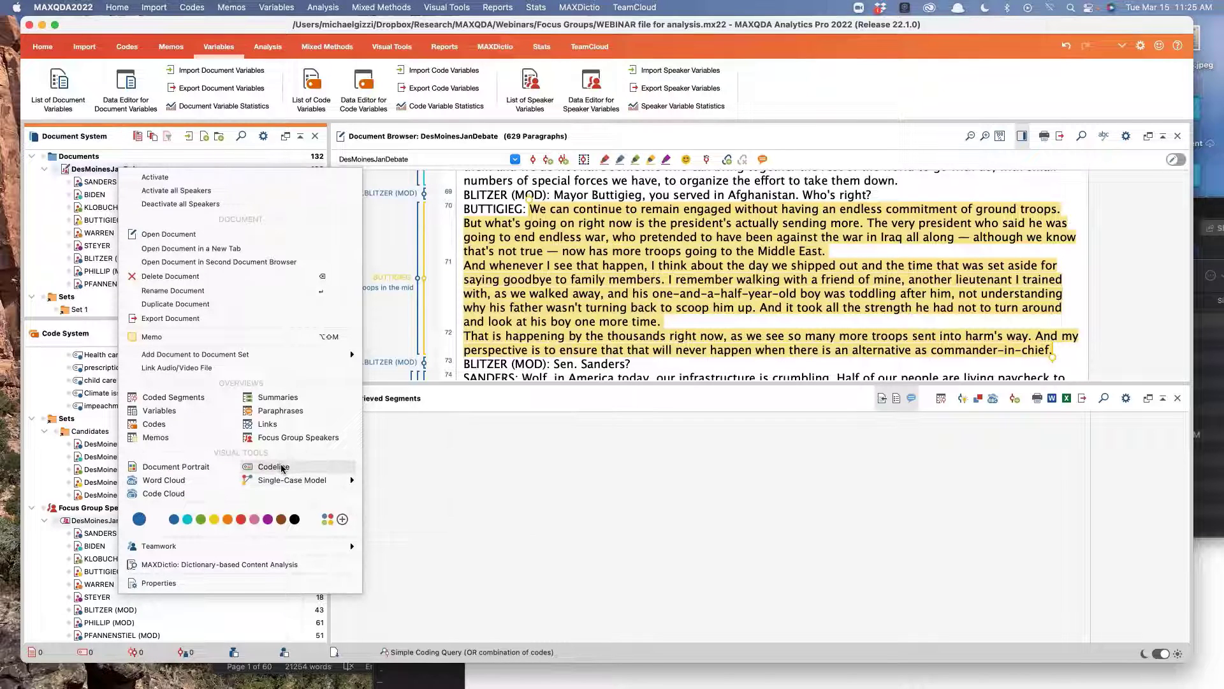
mouse_move(294, 481)
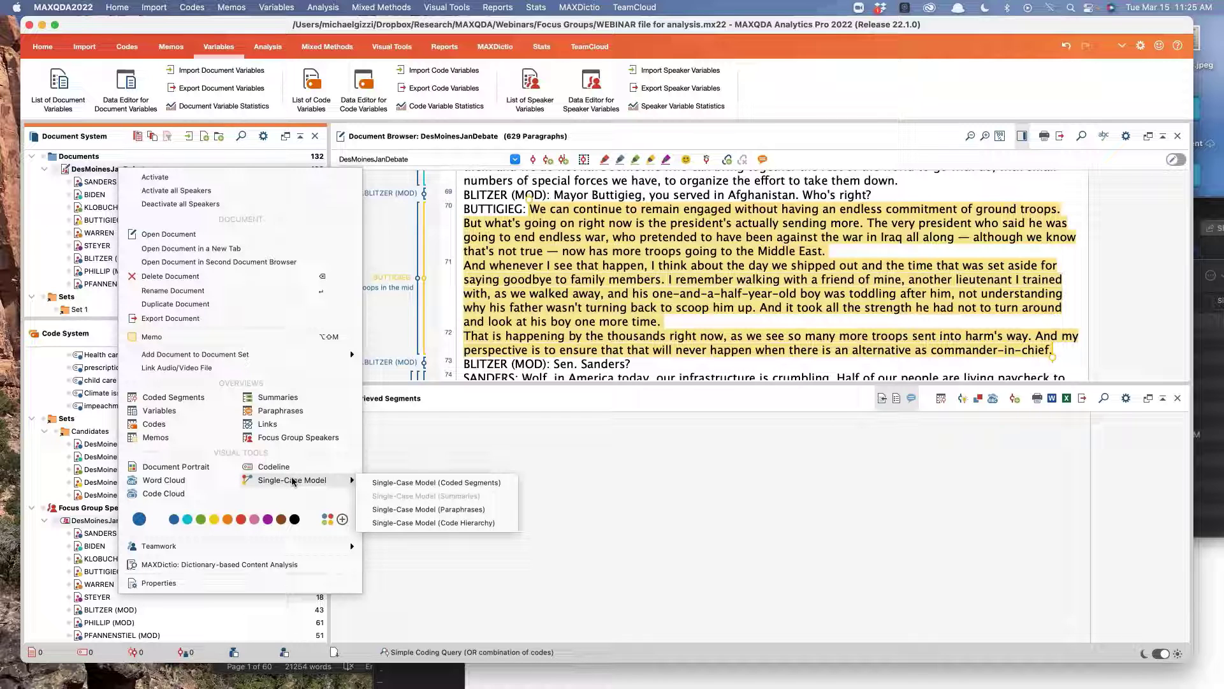
left_click(162, 470)
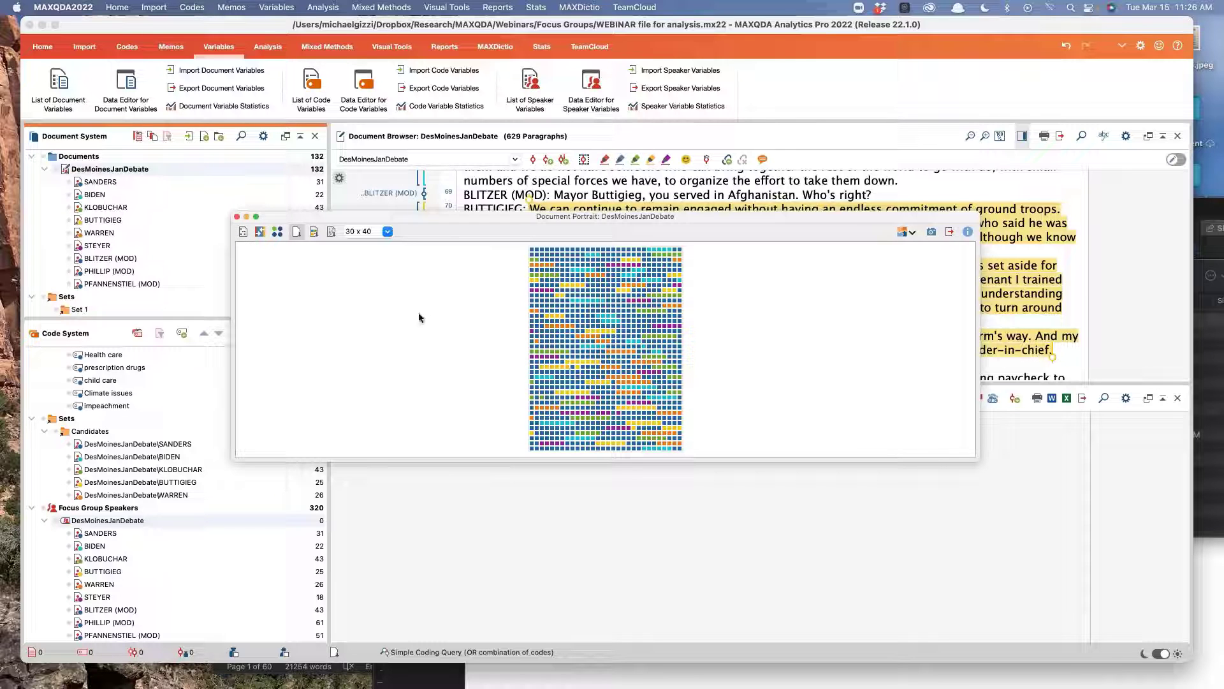
left_click(260, 232)
left_click(260, 233)
left_click(237, 218)
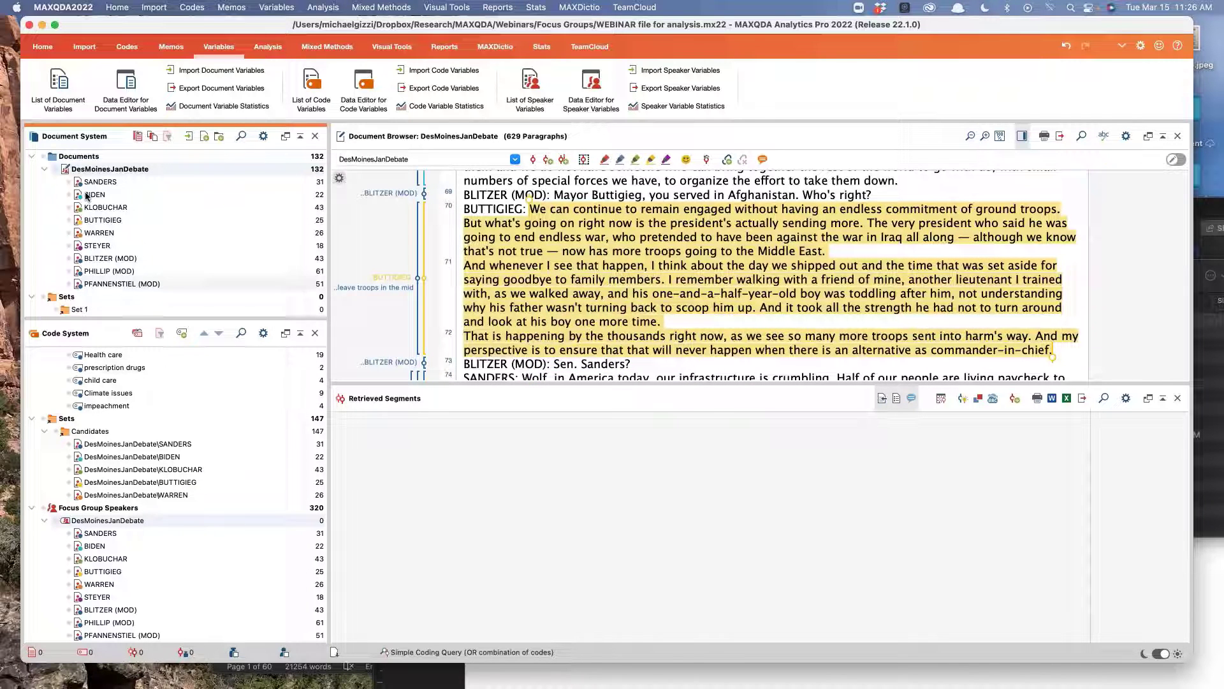
Step: View the Codeline of the DesMoinesJanDebate document without restricting it to activated codes, narrow its paragraph intervals, and close it
right_click(119, 170)
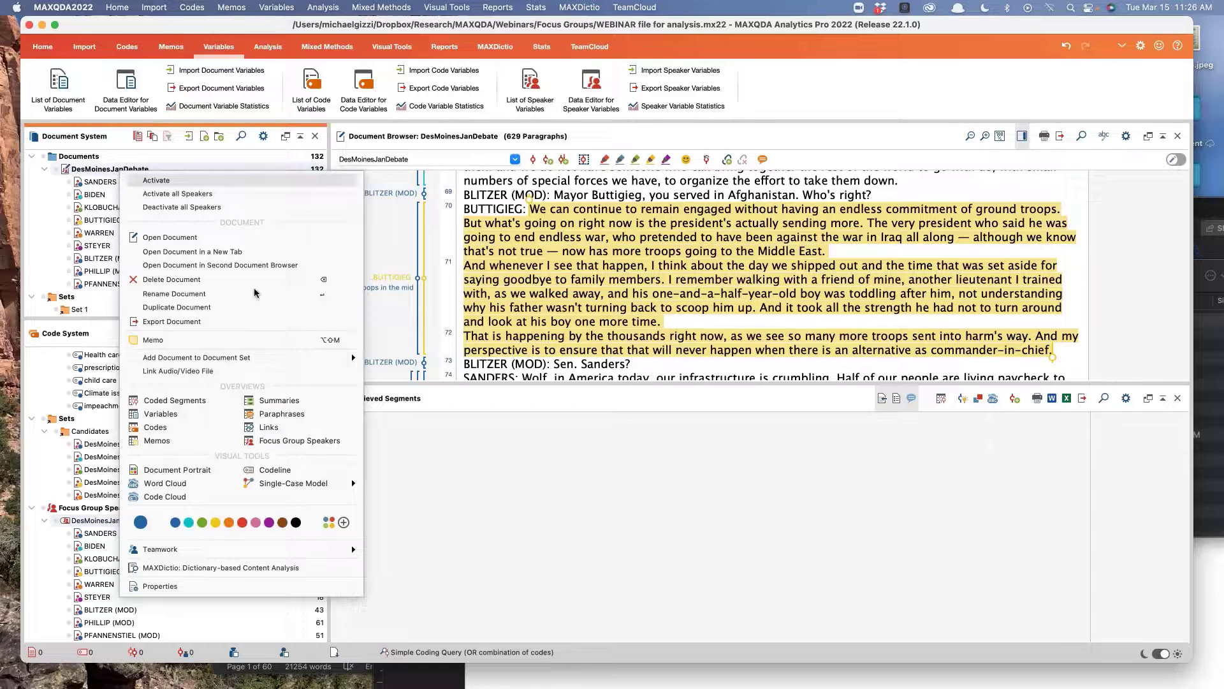
left_click(286, 470)
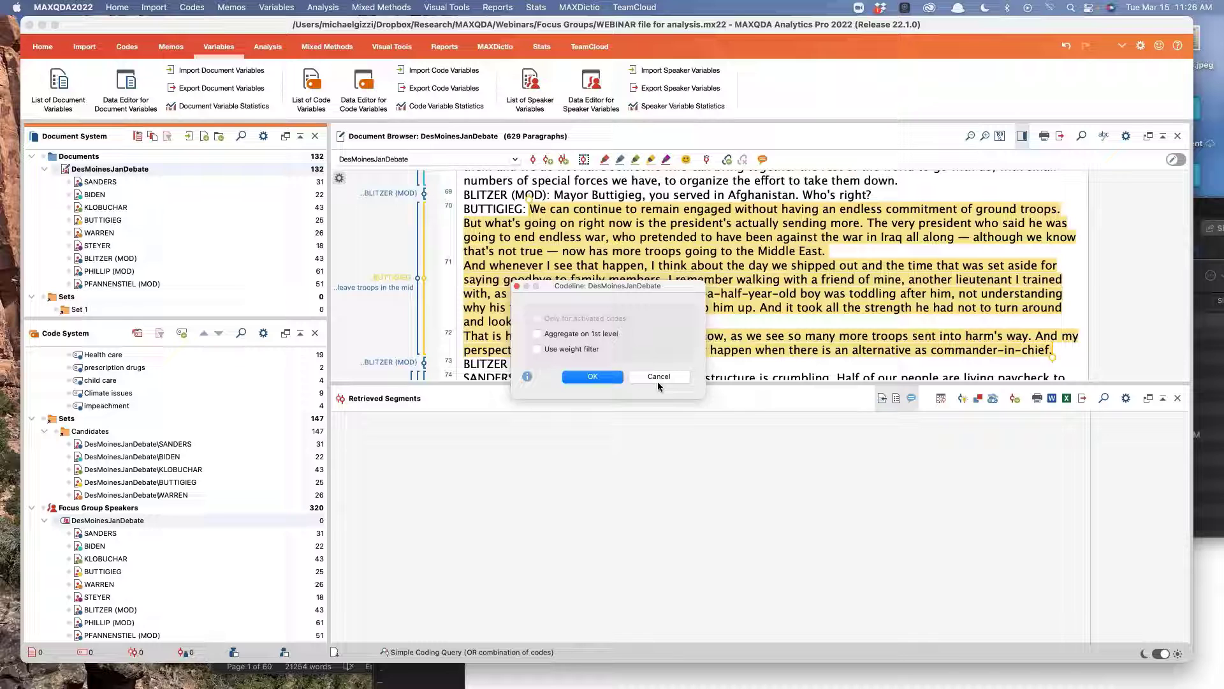
left_click(593, 376)
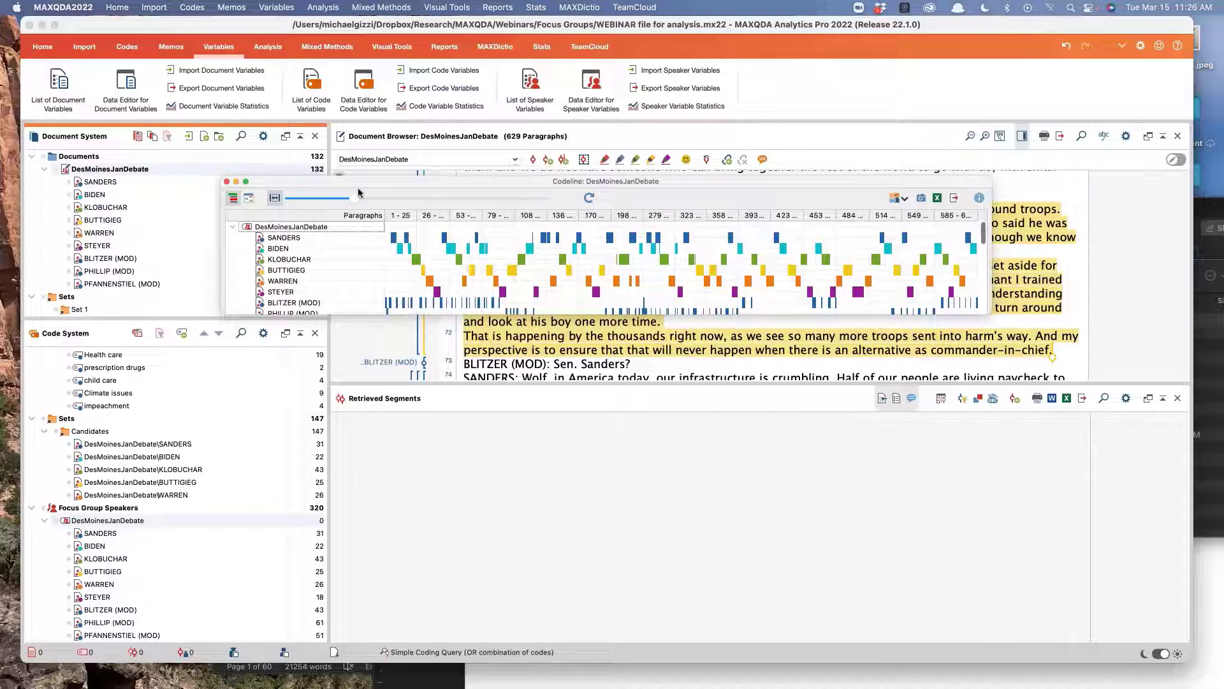
left_click_drag(354, 199, 321, 199)
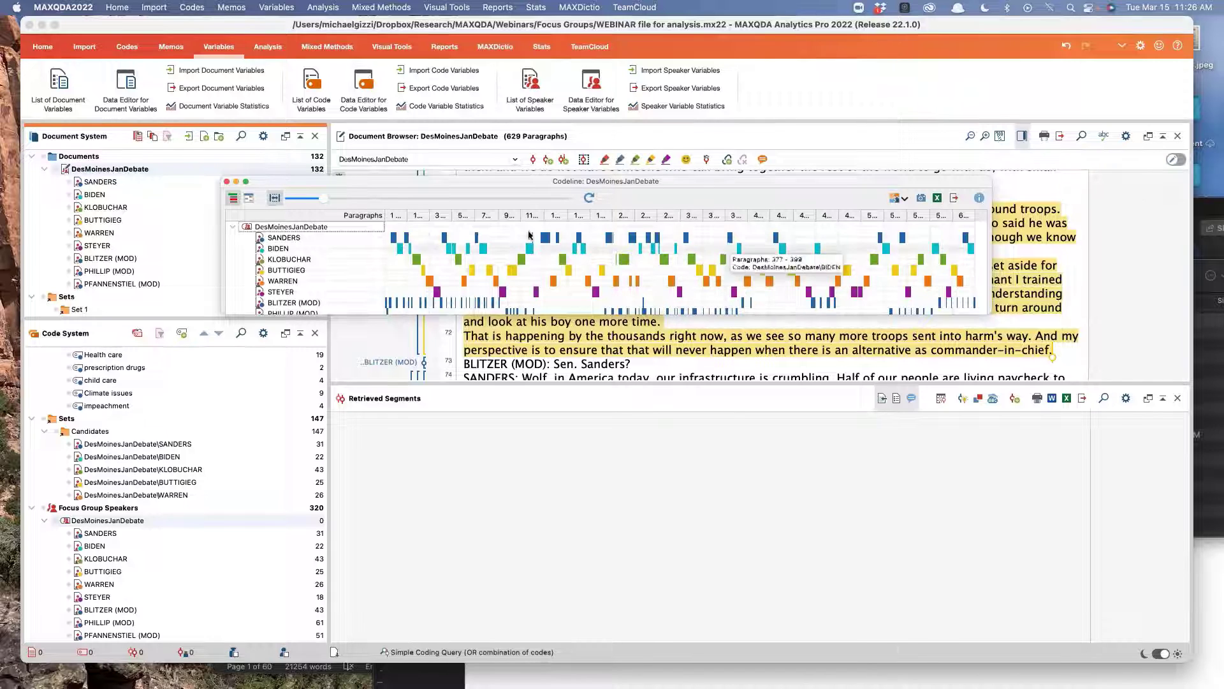
left_click(227, 183)
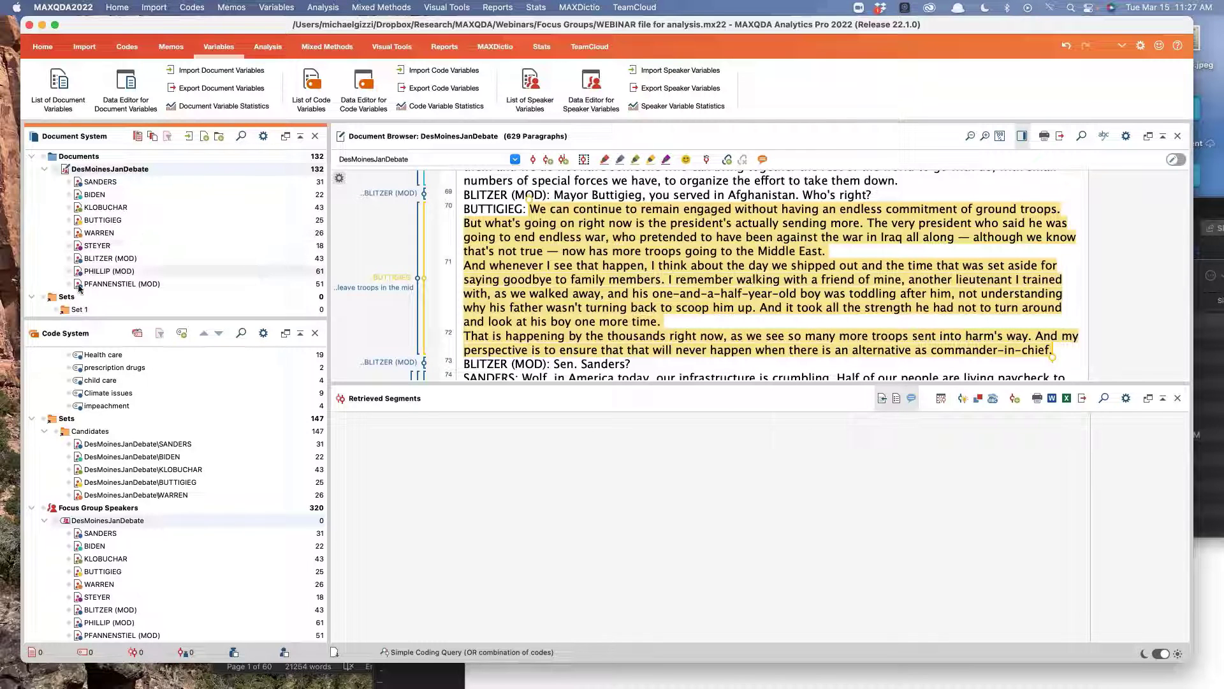
Step: Activate the Candidates set and show the DesMoinesJanDebate Codeline only for activated codes, with wider paragraph intervals
left_click(58, 431)
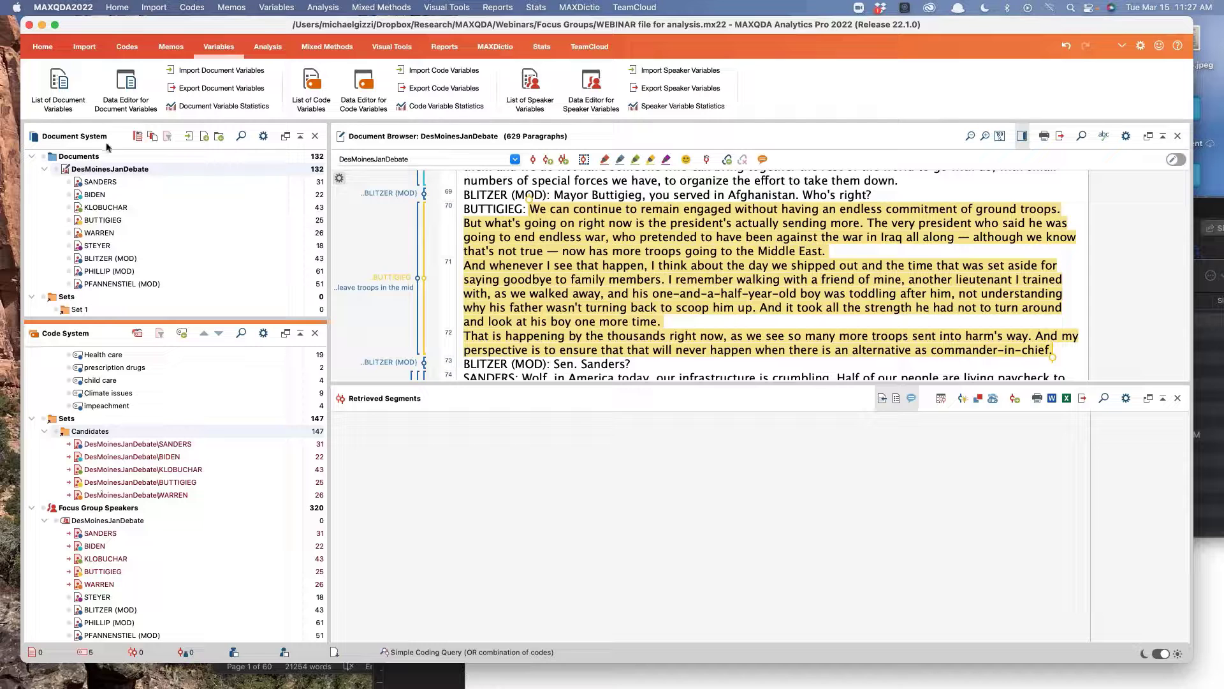
right_click(138, 171)
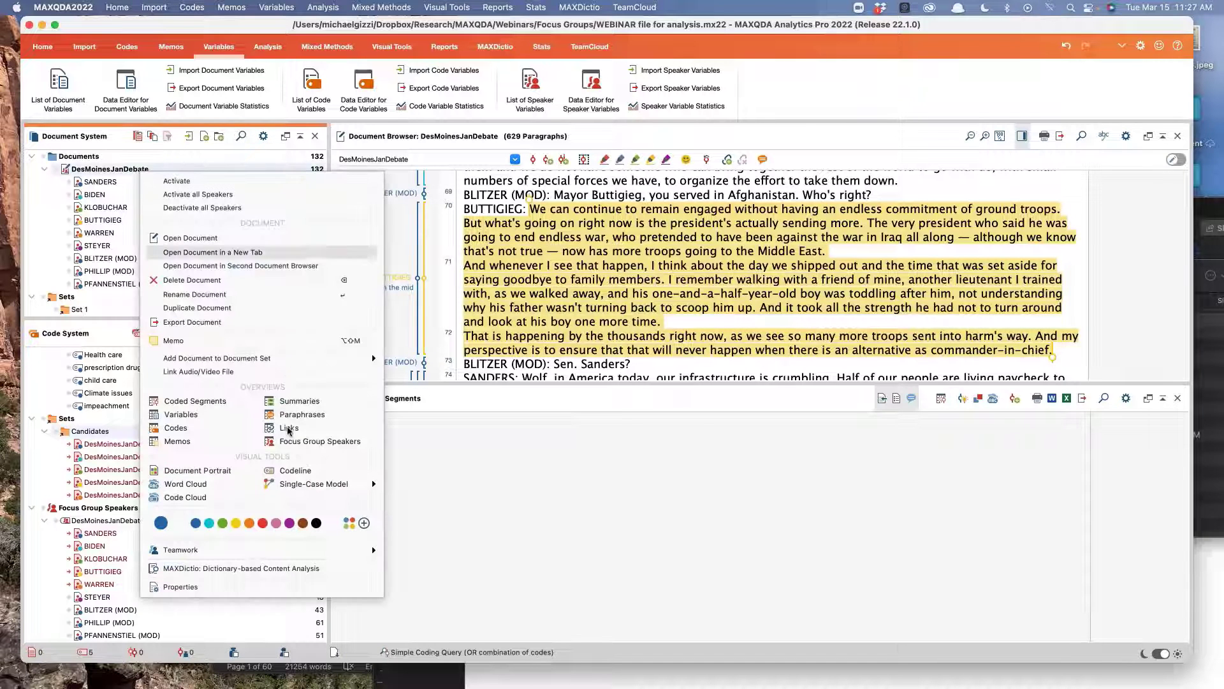
left_click(297, 471)
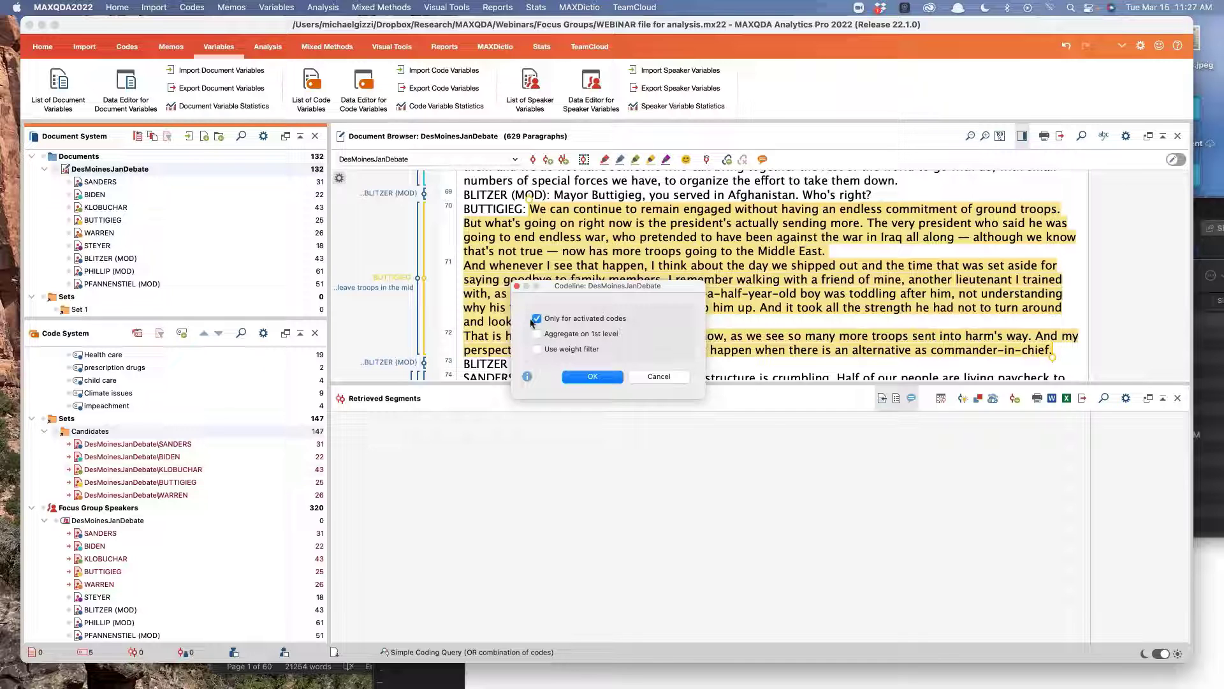
left_click(592, 378)
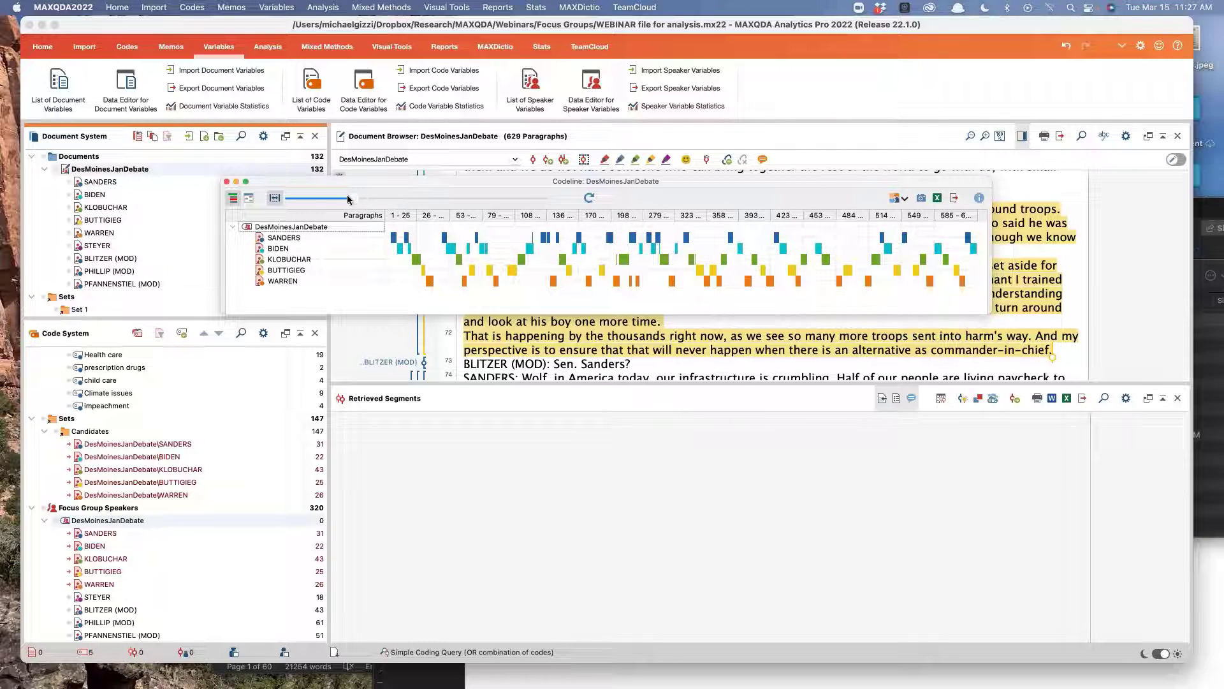
left_click_drag(349, 199, 595, 202)
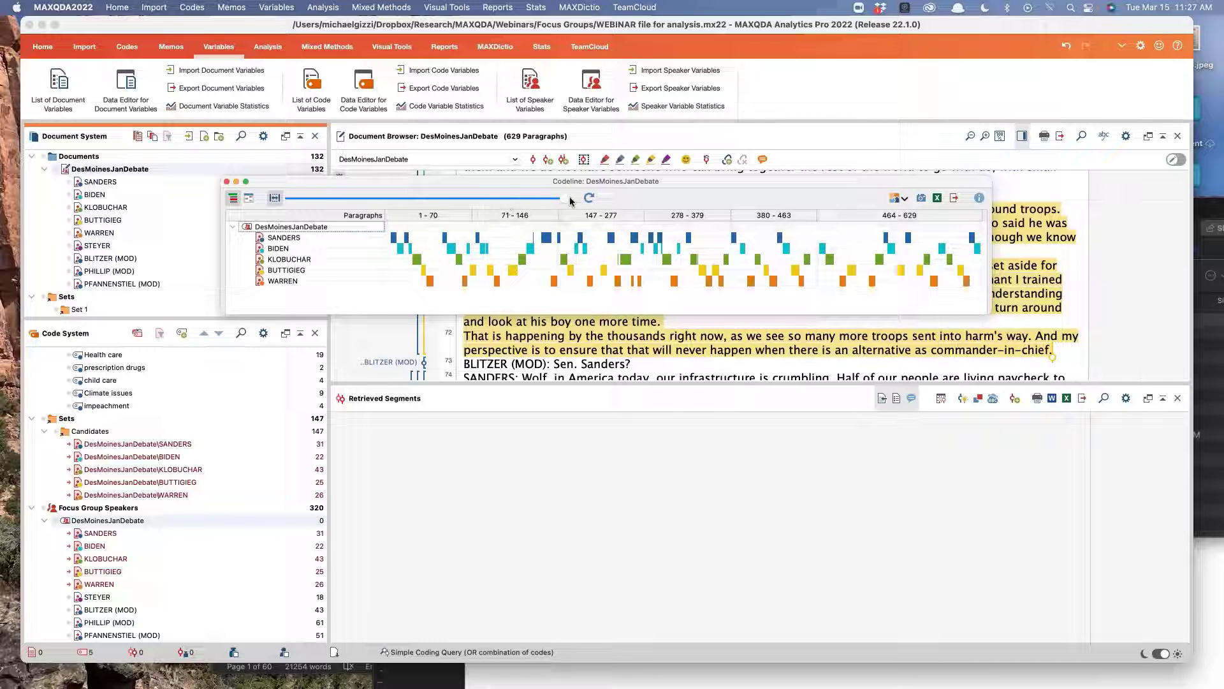
Step: Narrow the Codeline's paragraph intervals, then activate STEYER and the moderators BLITZER, PHILLIP and PFANNENSTIEL and refresh the Codeline for only activated codes
left_click_drag(566, 199, 356, 203)
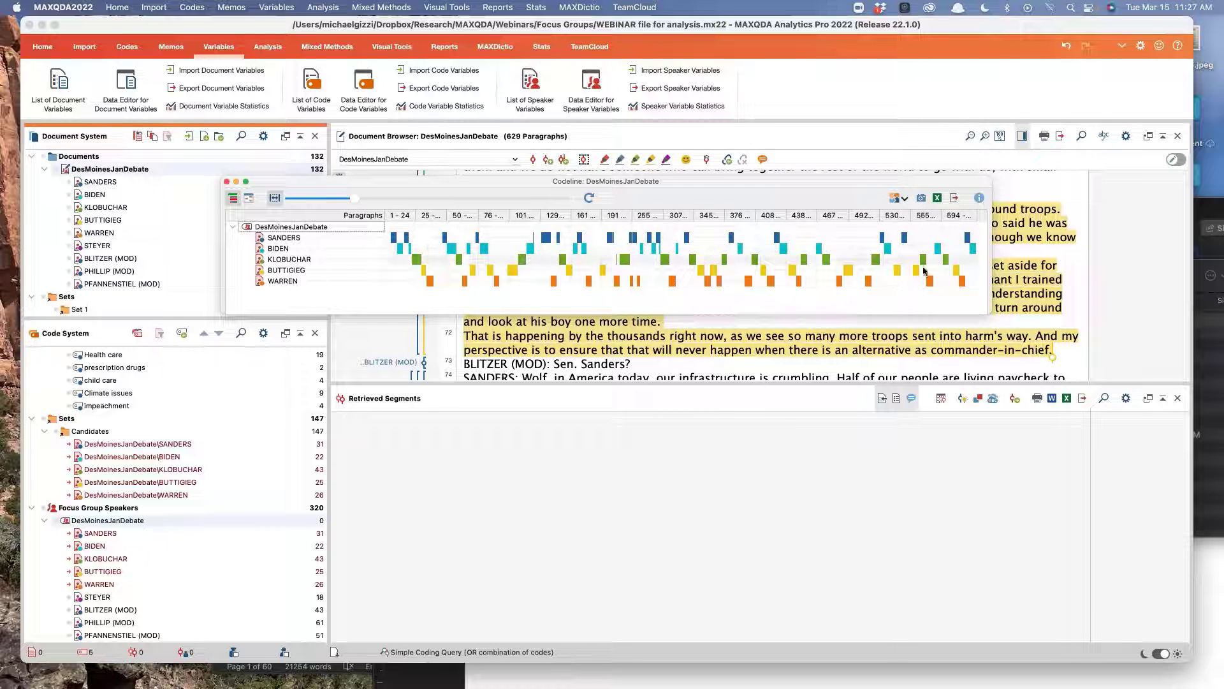
mouse_move(987, 312)
left_mouse_down()
mouse_move(992, 345)
mouse_move(1045, 357)
mouse_move(1049, 298)
mouse_move(1045, 312)
mouse_move(708, 322)
mouse_move(904, 314)
mouse_move(984, 325)
mouse_move(980, 312)
left_mouse_up()
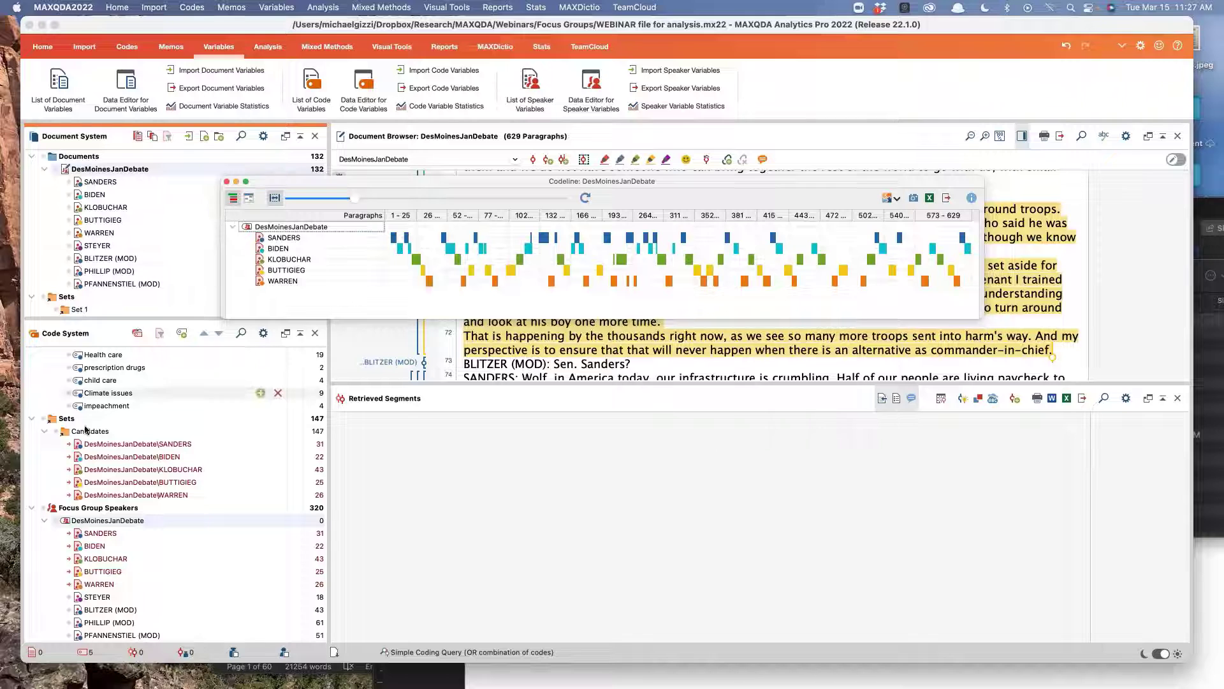
left_click(70, 598)
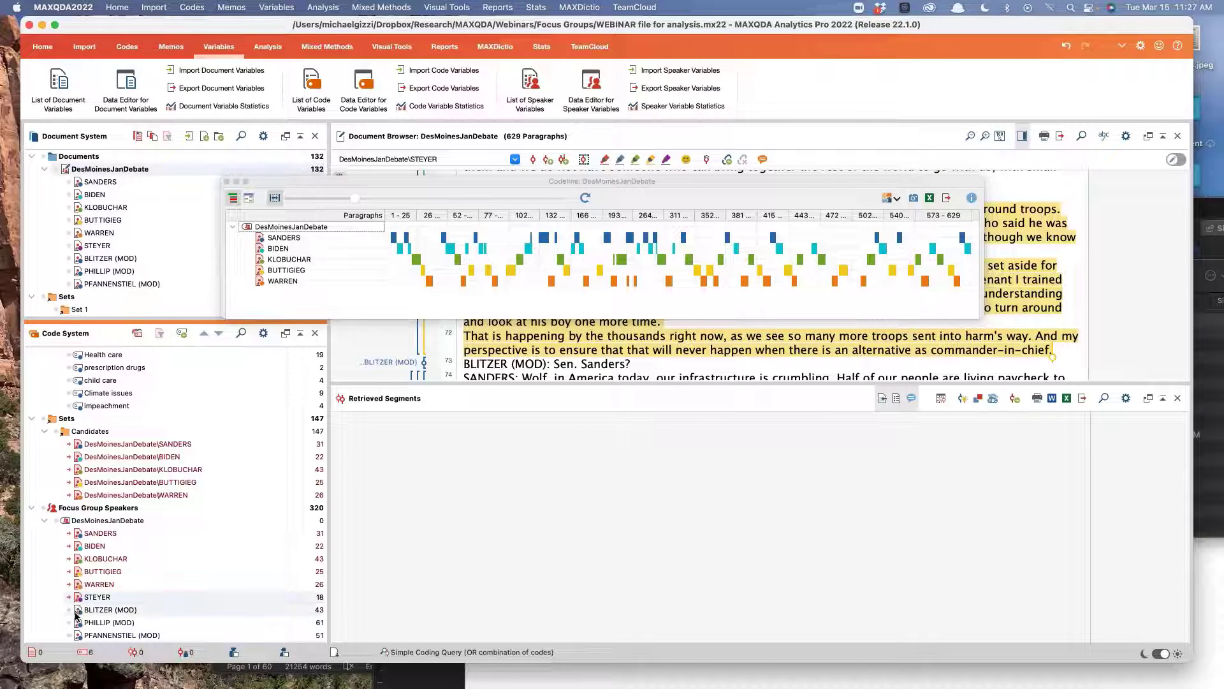
left_click(74, 611)
left_click(76, 622)
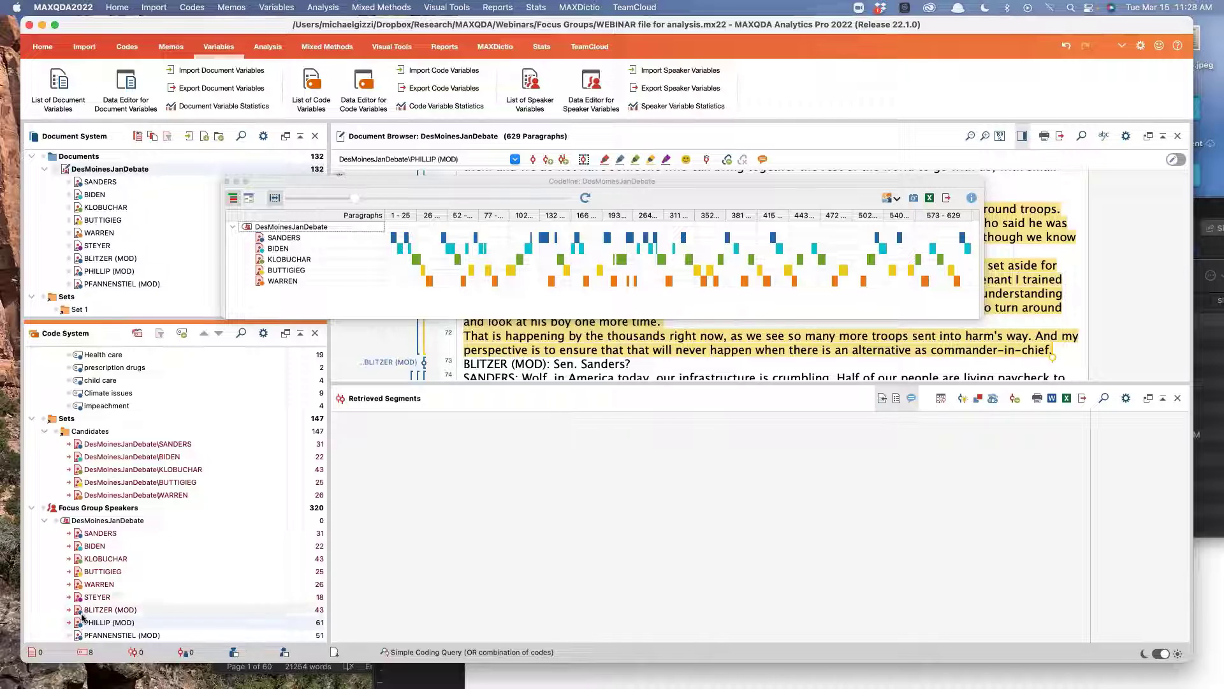
left_click(72, 636)
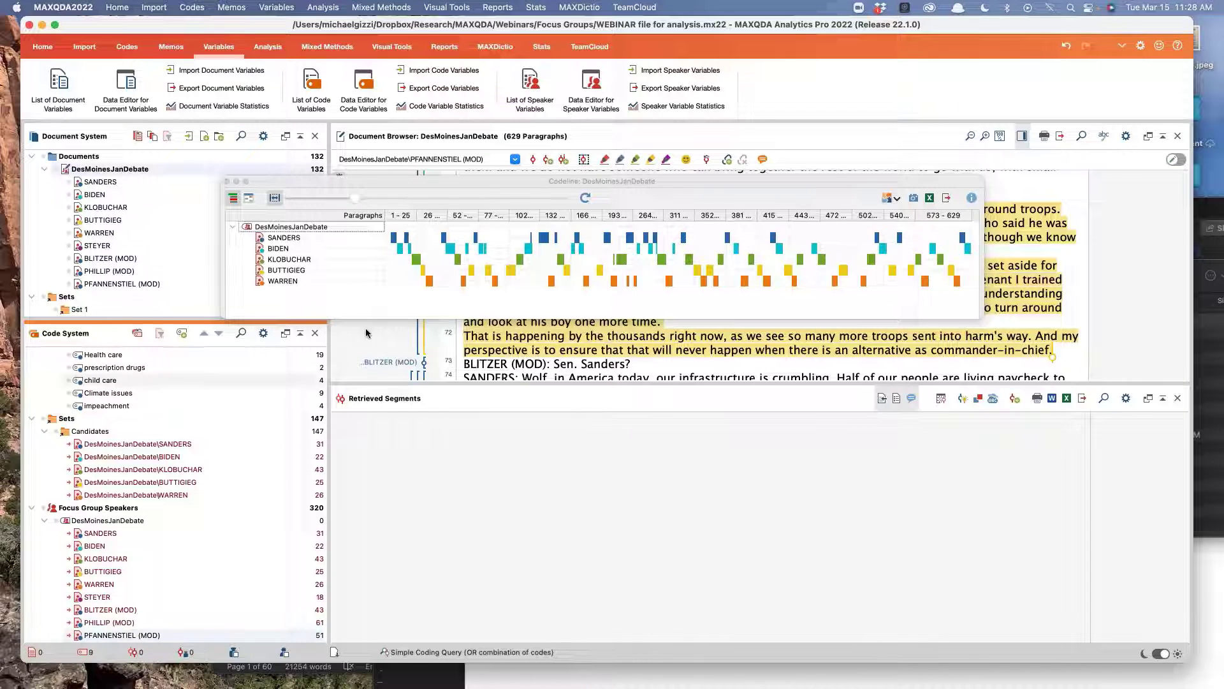
left_click(585, 198)
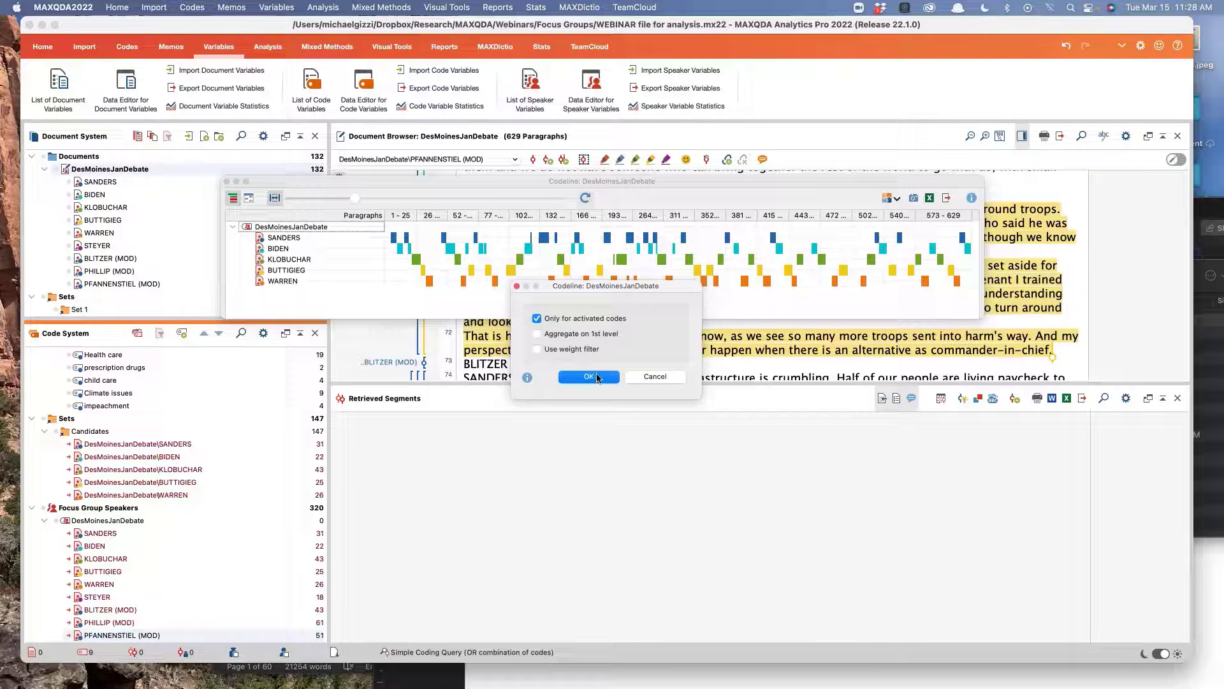
left_click(594, 379)
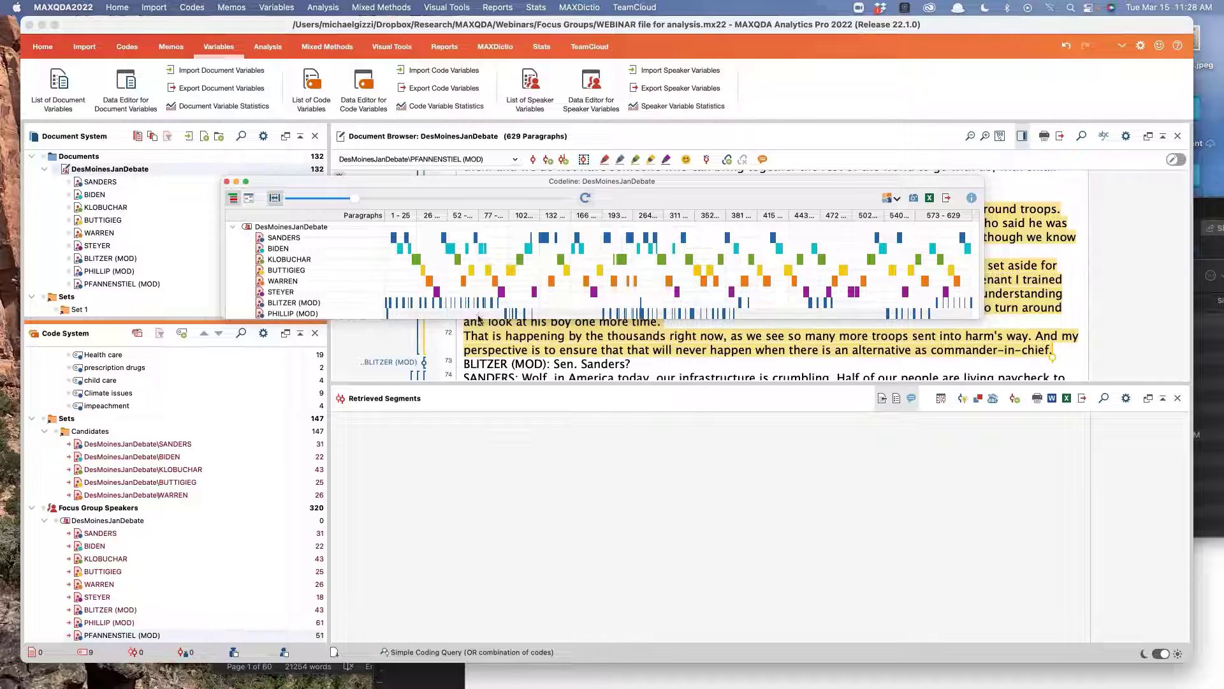
left_click_drag(479, 320, 479, 357)
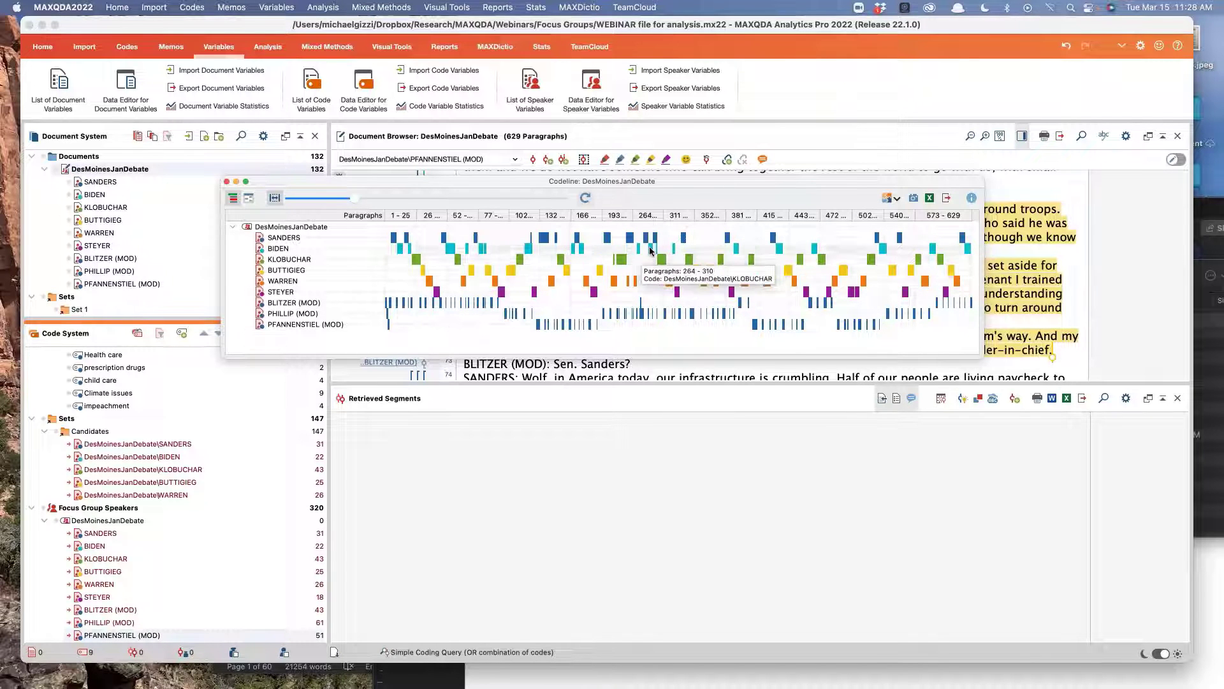
Step: From the Codeline, view a SANDERS, a BIDEN and a PHILLIP (MOD) segment in the document context, then close the Codeline
left_click(630, 238)
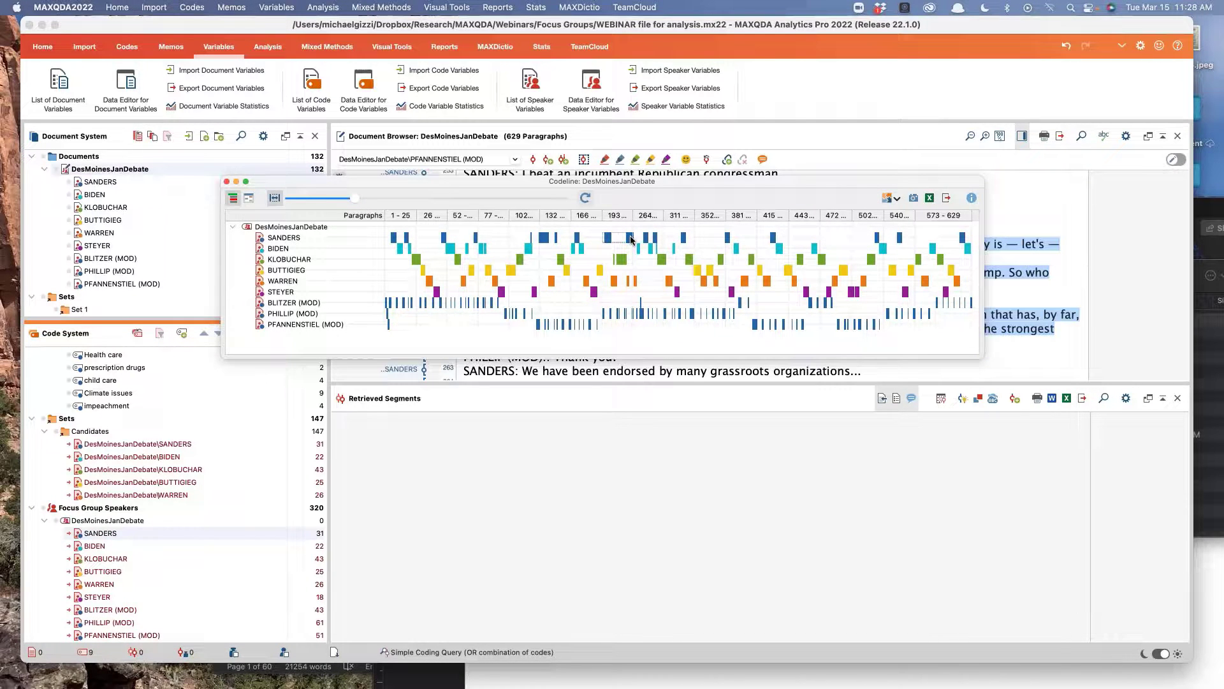
left_click_drag(628, 186, 694, 378)
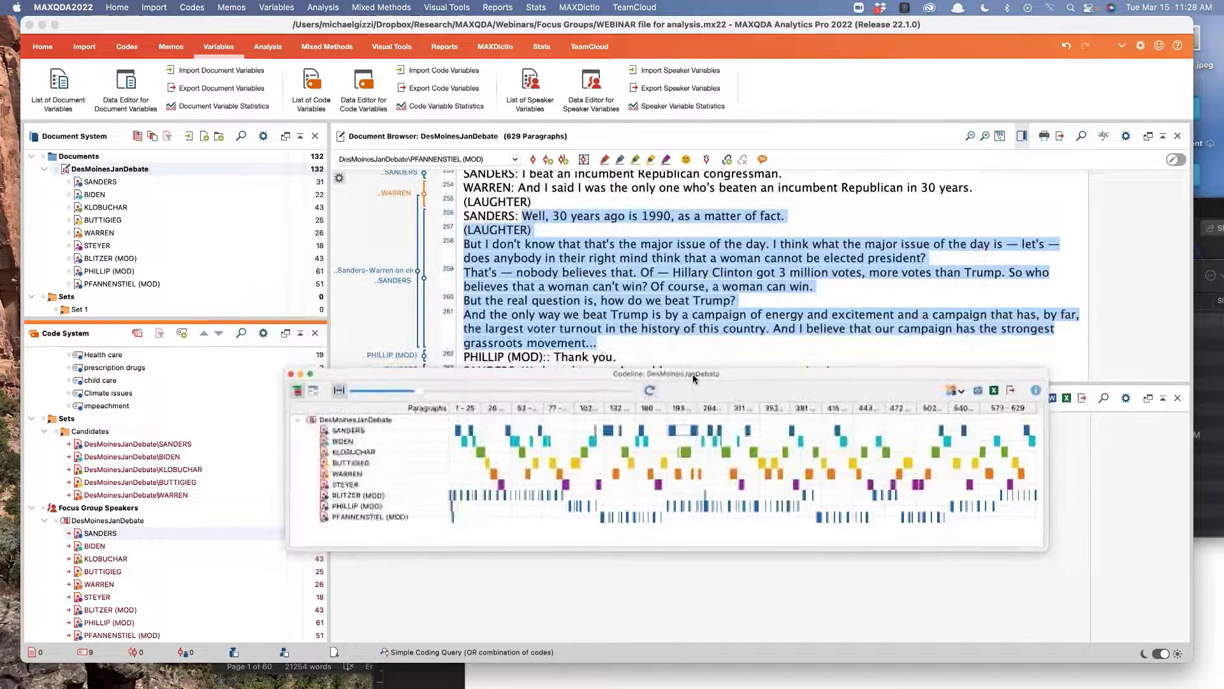
left_click(737, 439)
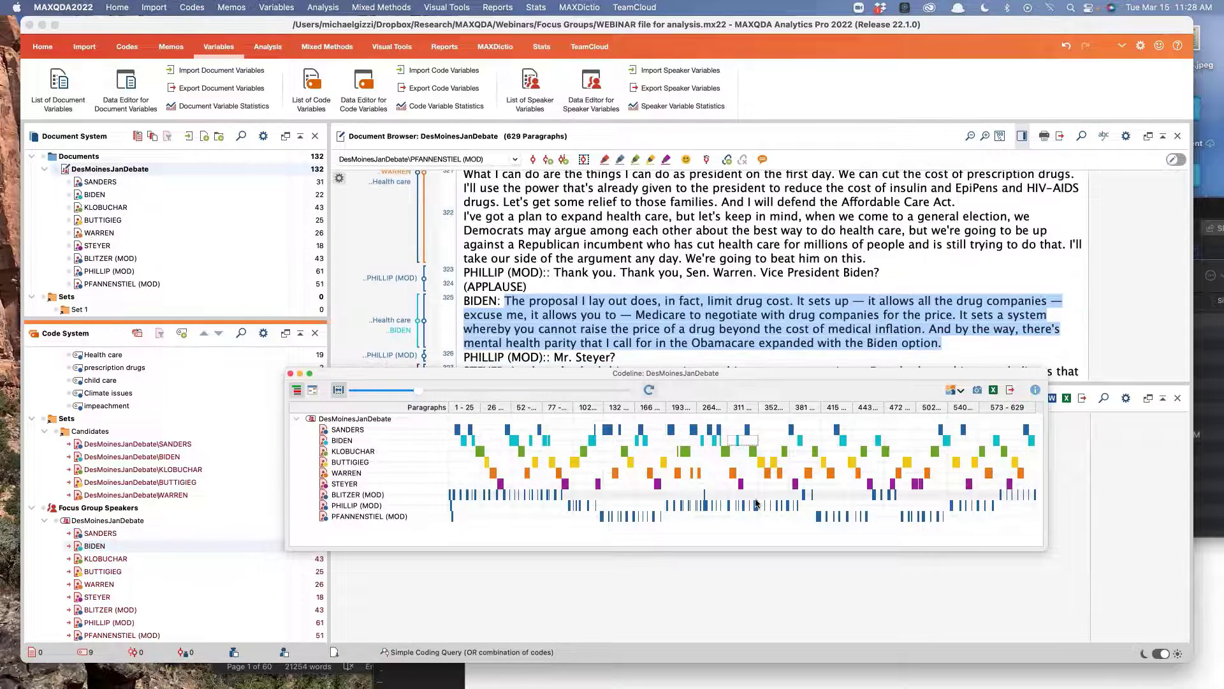
left_click(788, 508)
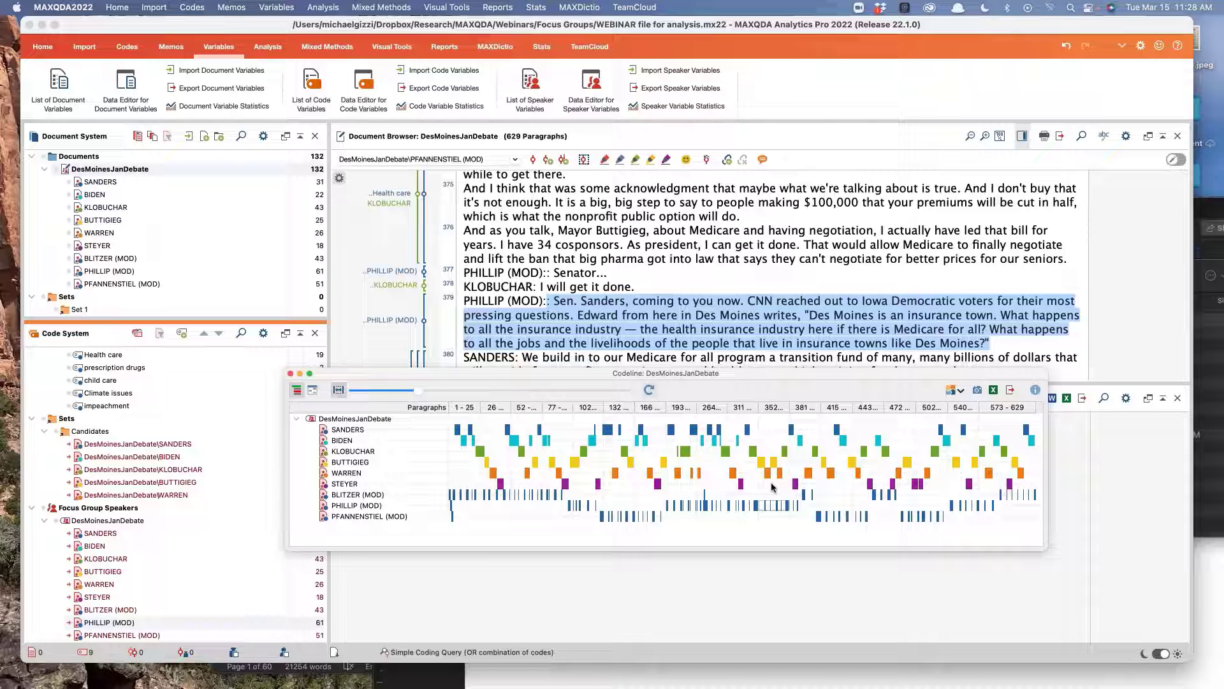
left_click(290, 375)
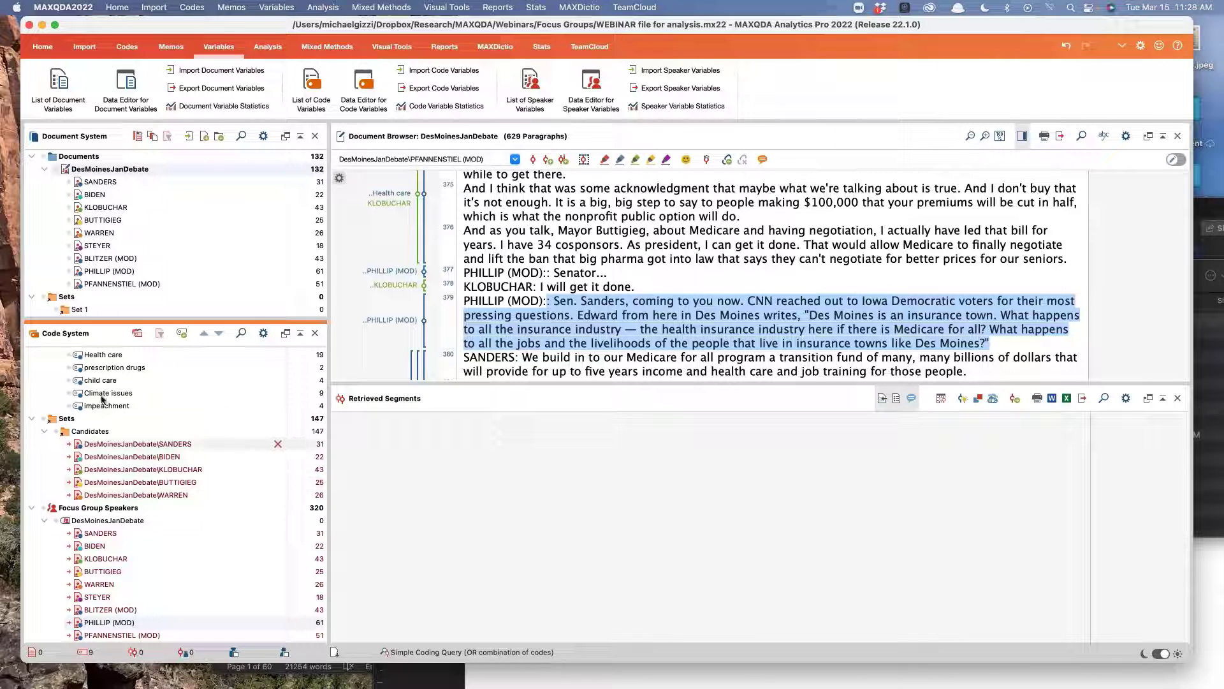
Step: Examine the options available for the speaker STEYER in the document list and for the STEYER code under Focus Group Speakers
scroll(121, 484, "up", 2)
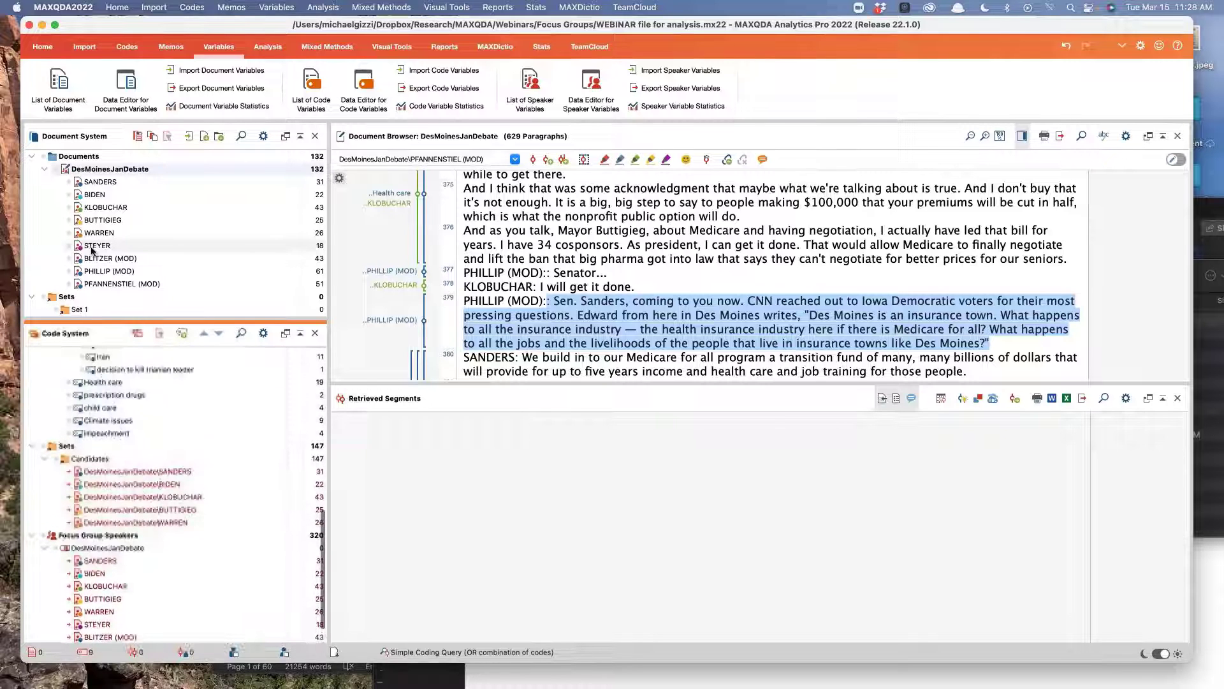
right_click(97, 248)
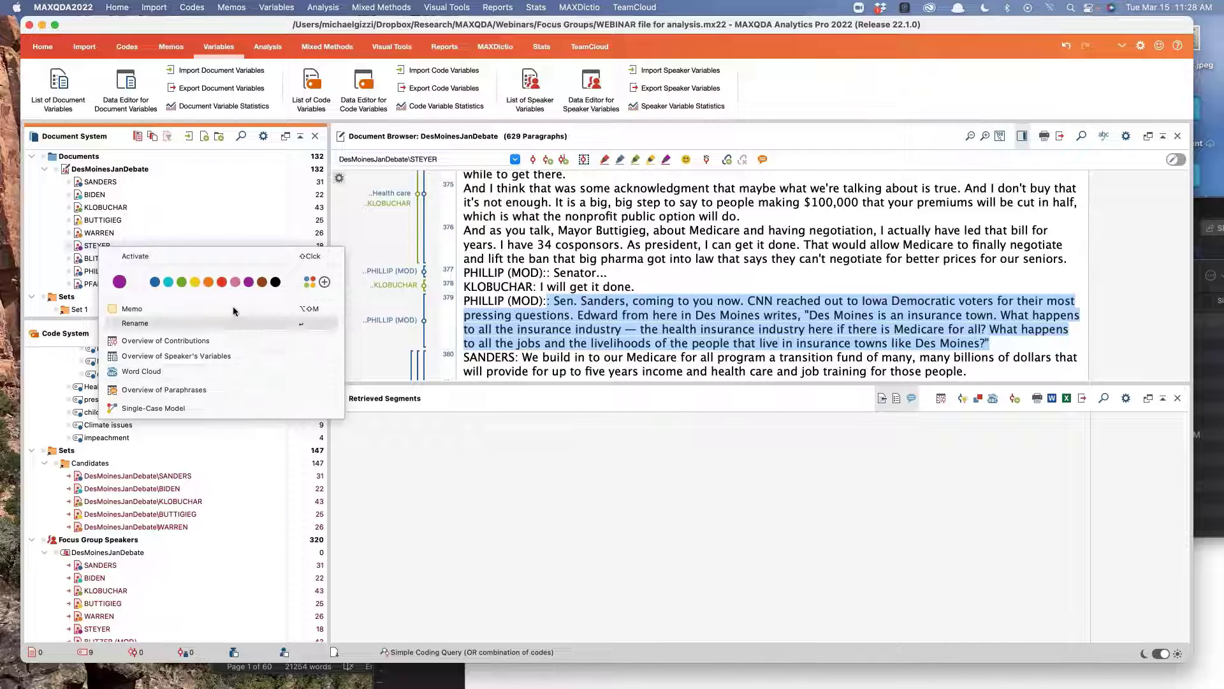
left_click(85, 247)
scroll(121, 472, "down", 1)
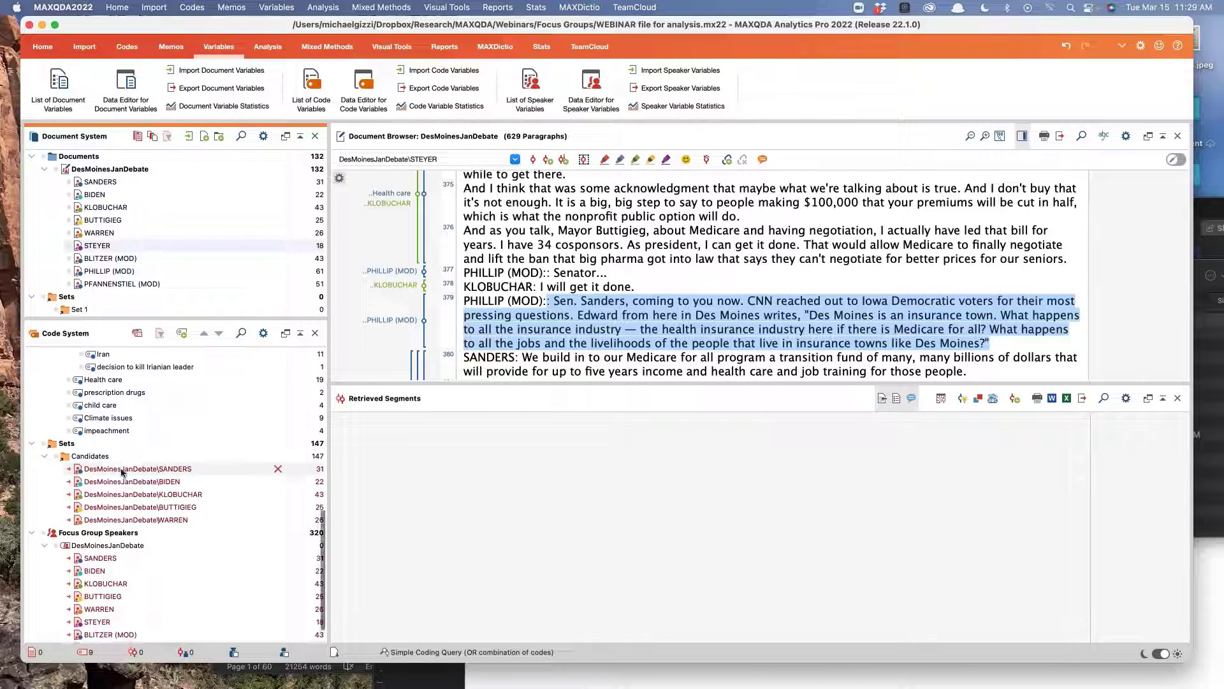
scroll(121, 471, "down", 3)
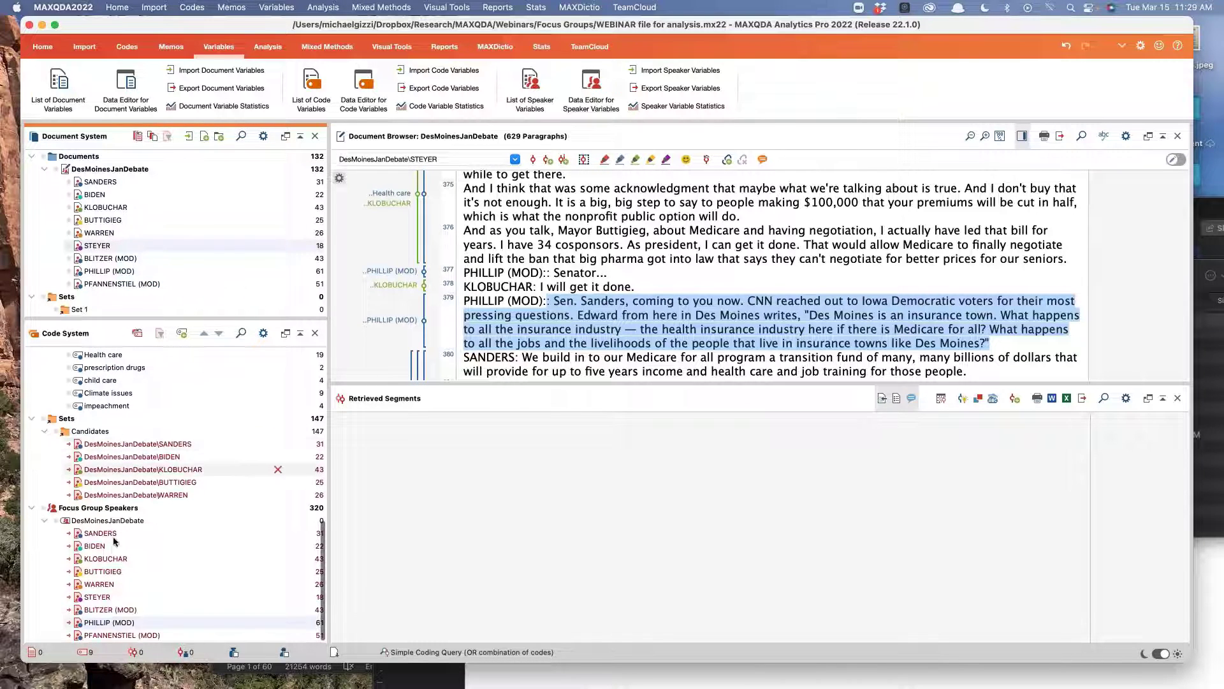
right_click(109, 599)
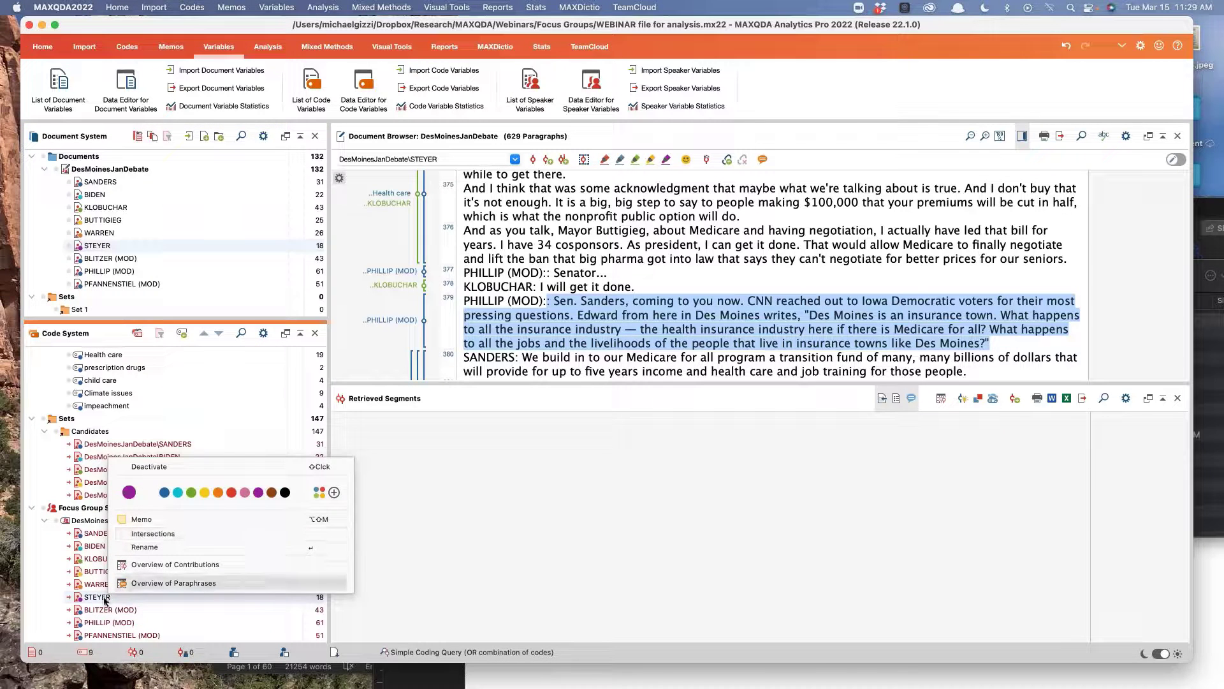
left_click(104, 600)
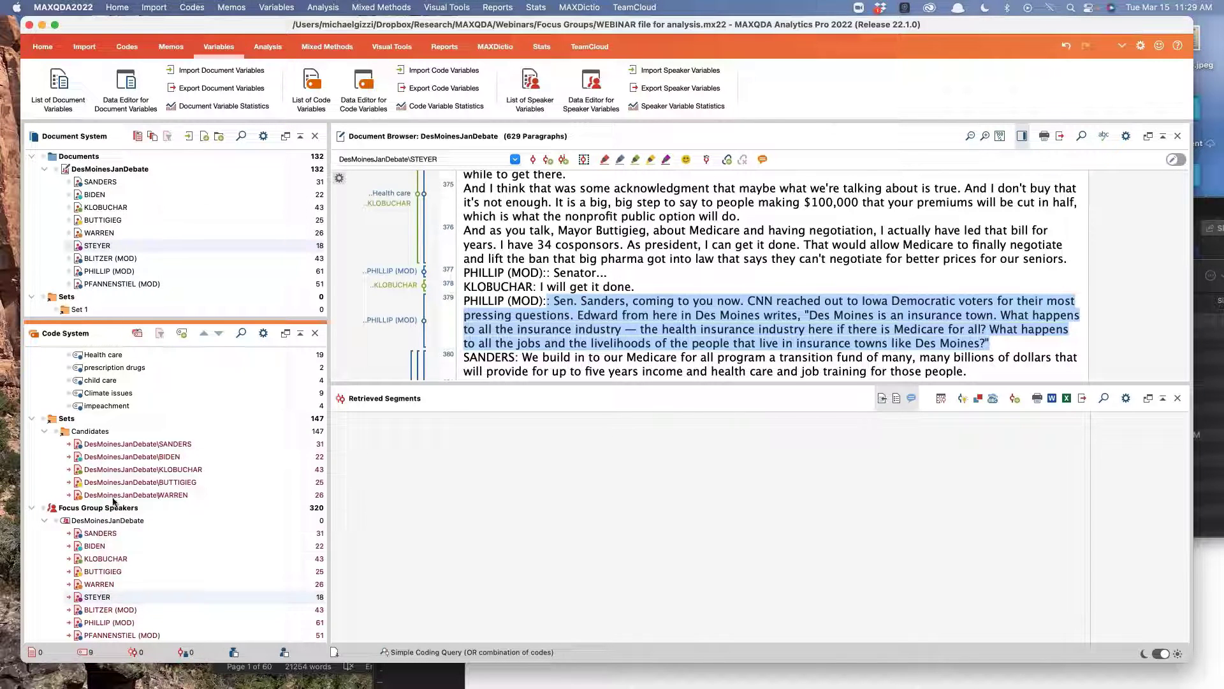
Step: Activate the speaker STEYER under the DesMoinesJanDebate document to retrieve the speaker's coded segments
left_click(89, 246)
scroll(113, 396, "up", 2)
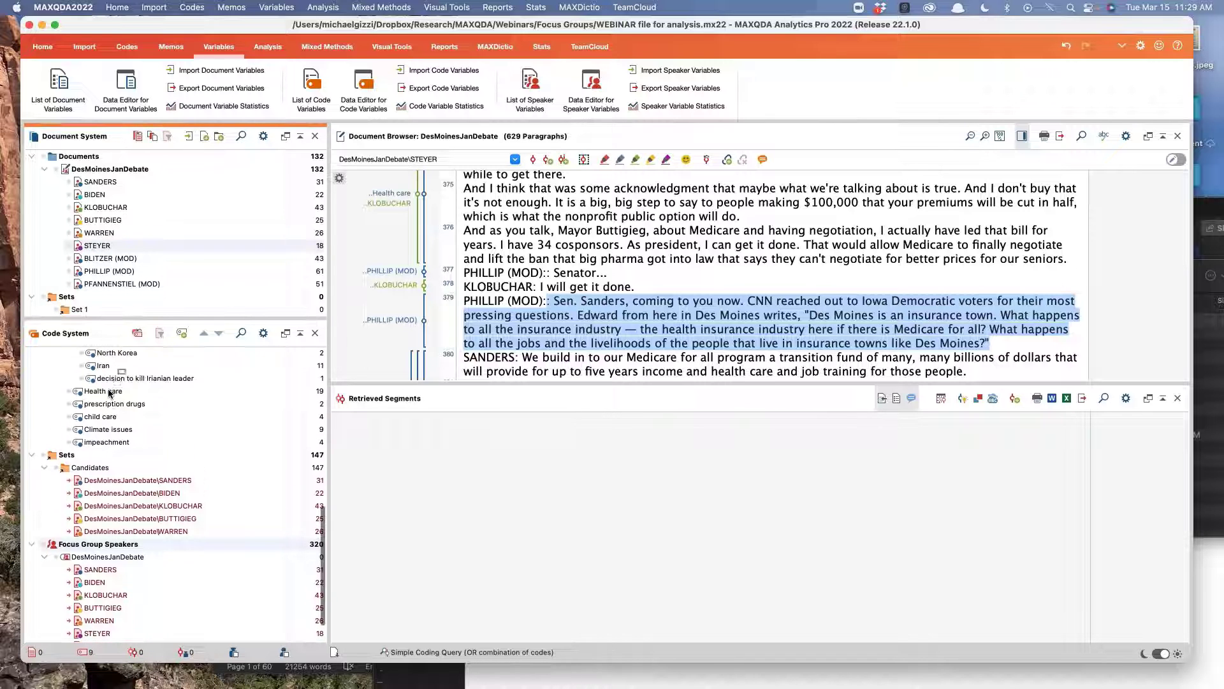
left_click(94, 473)
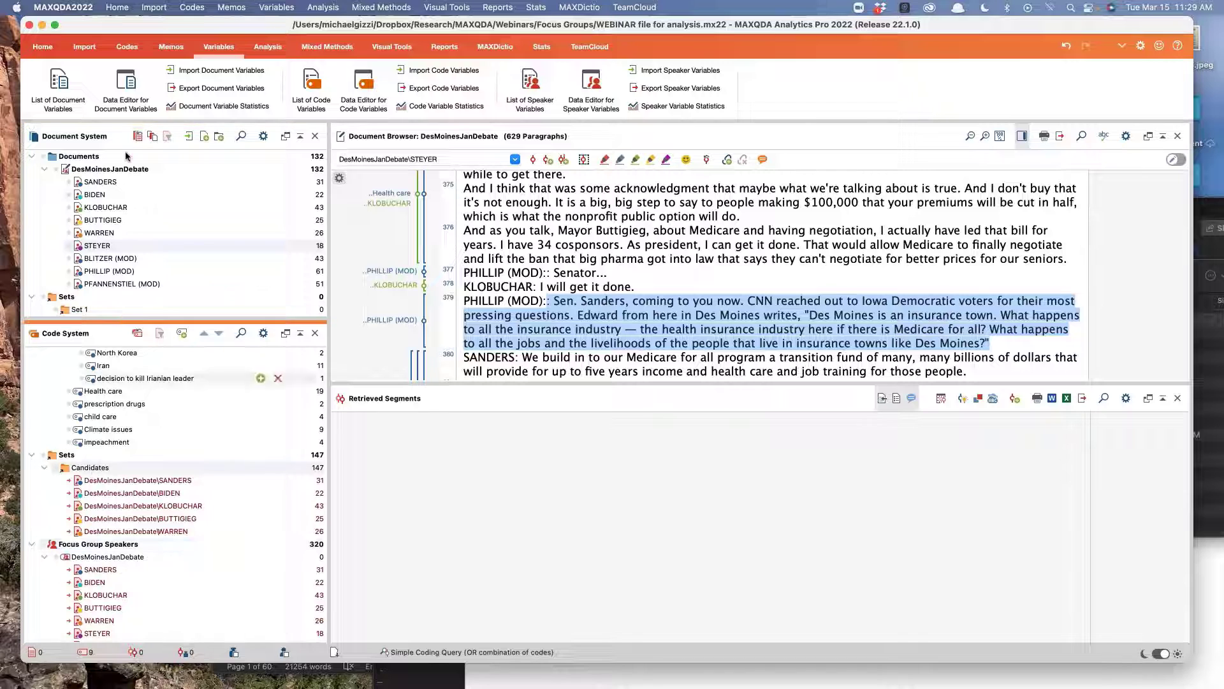
left_click(96, 246)
right_click(96, 247)
left_click(76, 247)
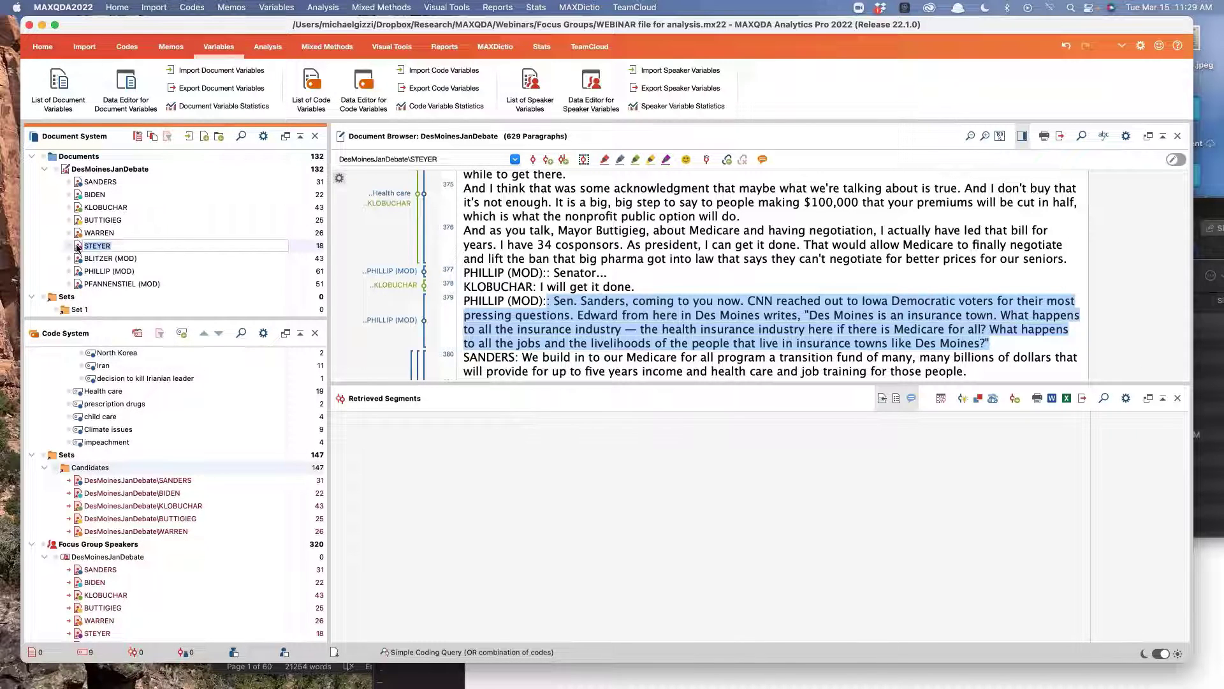
left_click(76, 246)
right_click(124, 249)
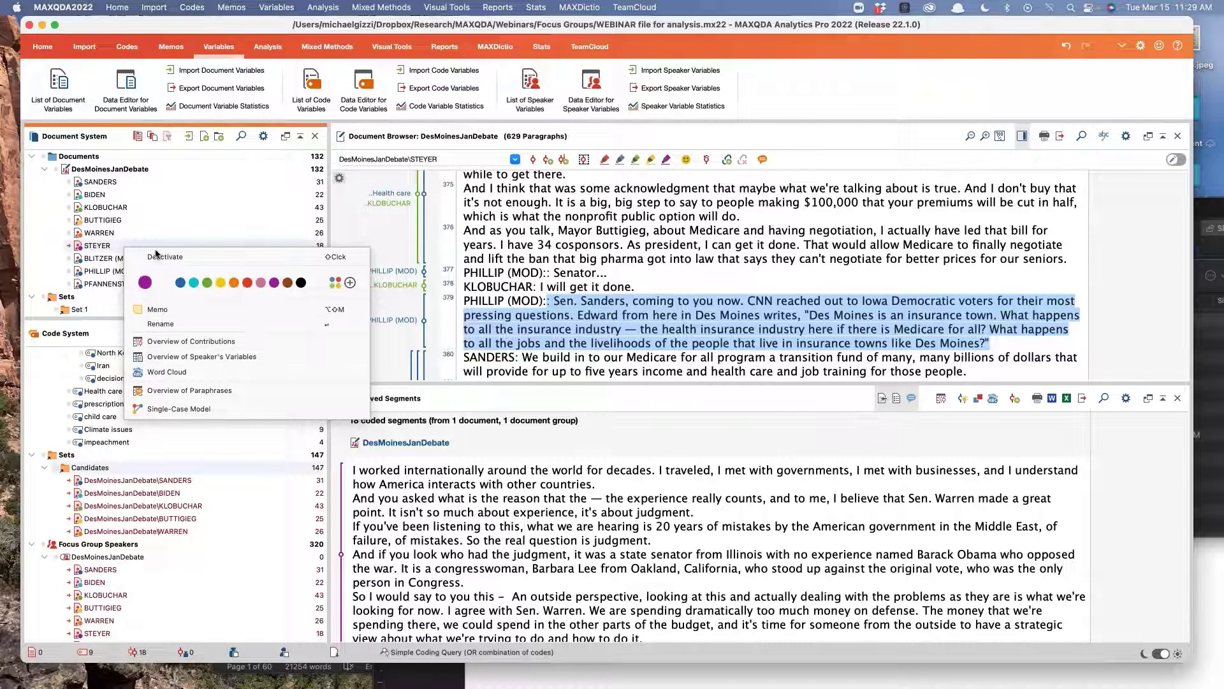
left_click(108, 202)
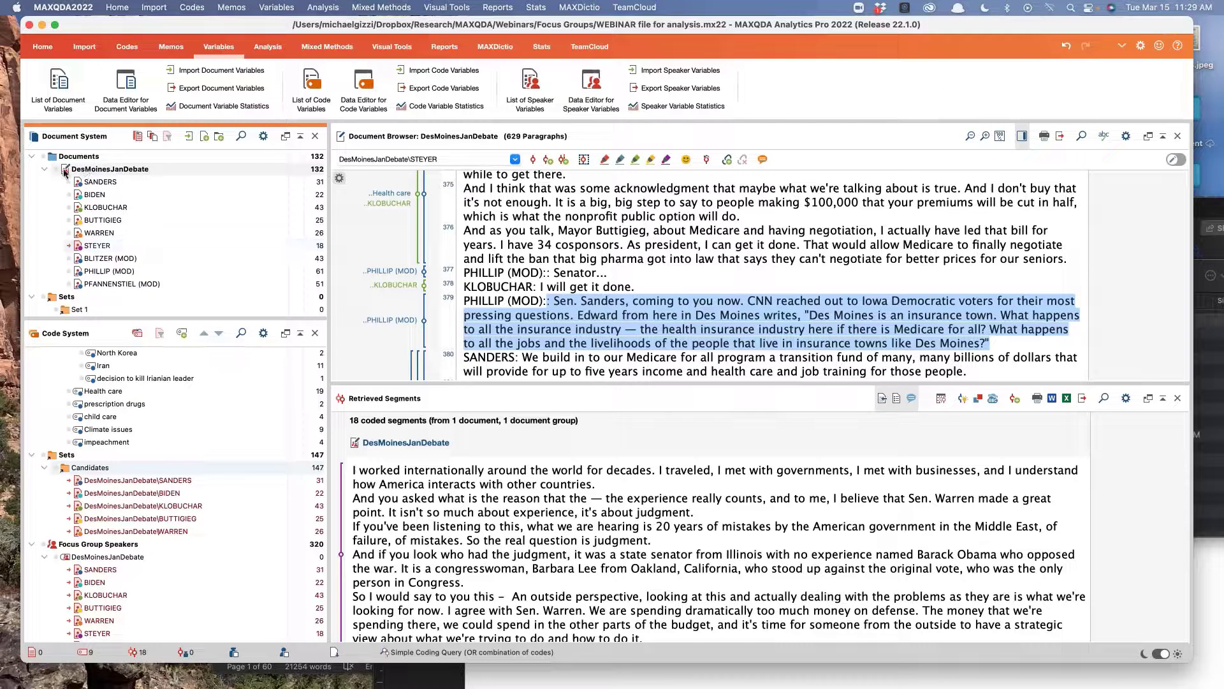
left_click(89, 248)
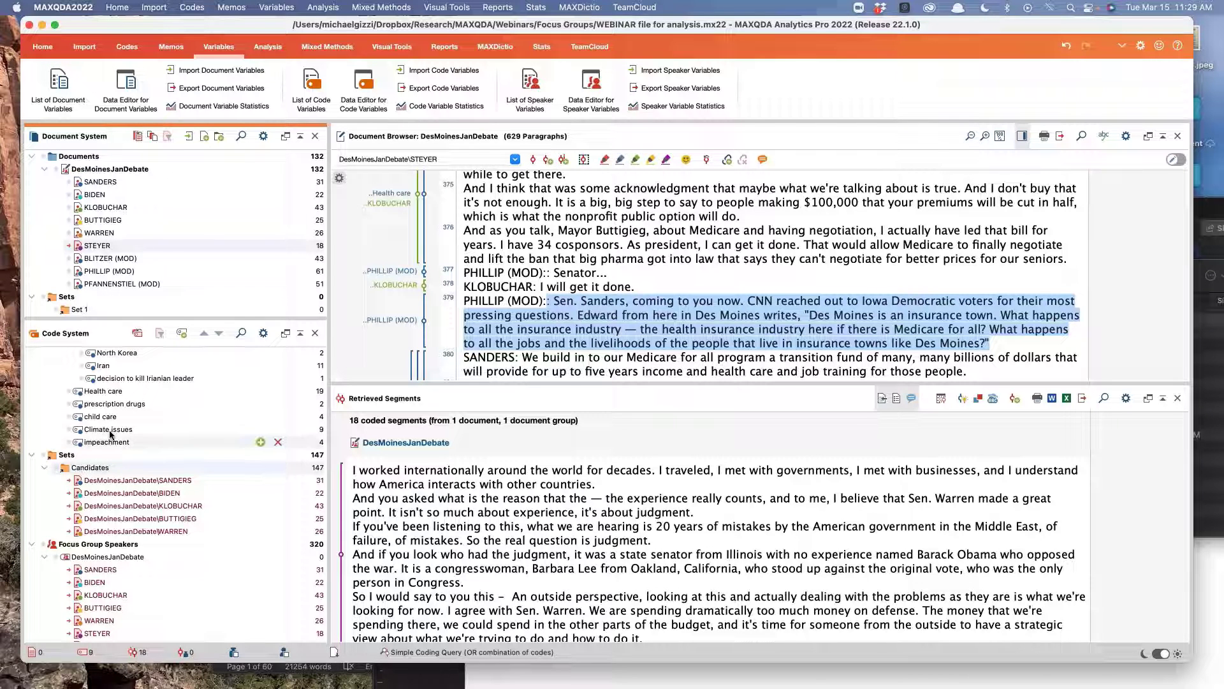
scroll(86, 467, "up", 10)
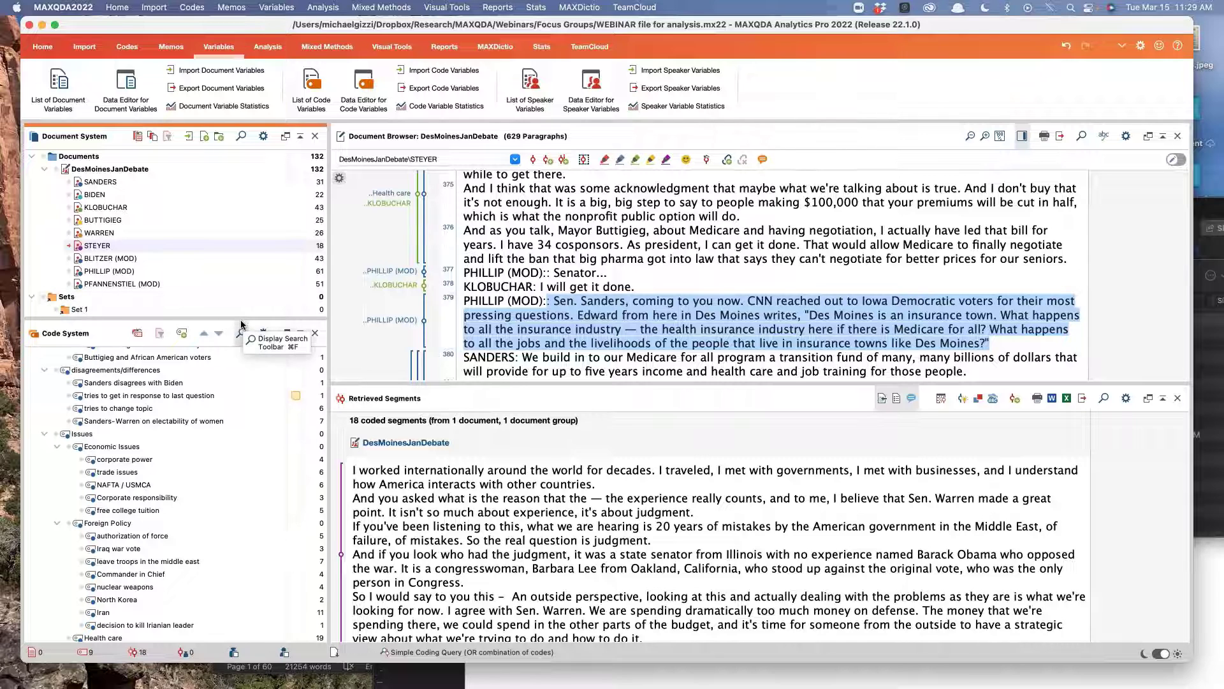
Step: Open the list of coded segments for the speaker SANDERS under the DesMoinesJanDebate document and close it
double_click(111, 183)
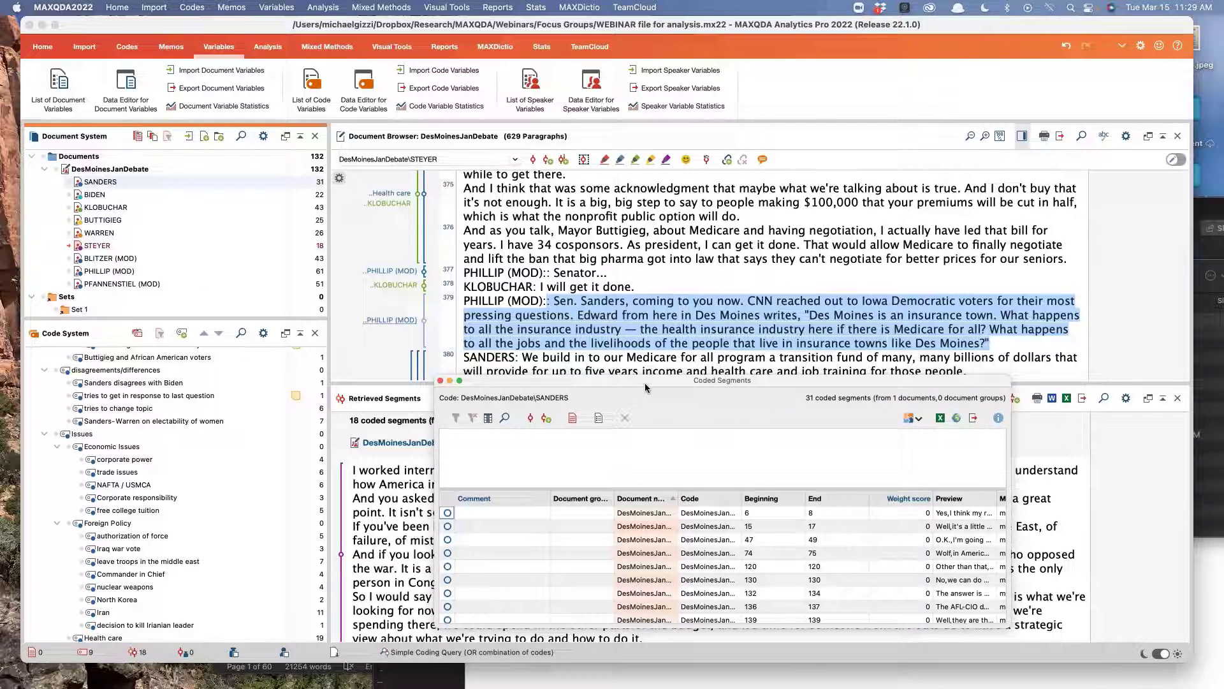
left_click_drag(636, 377, 544, 318)
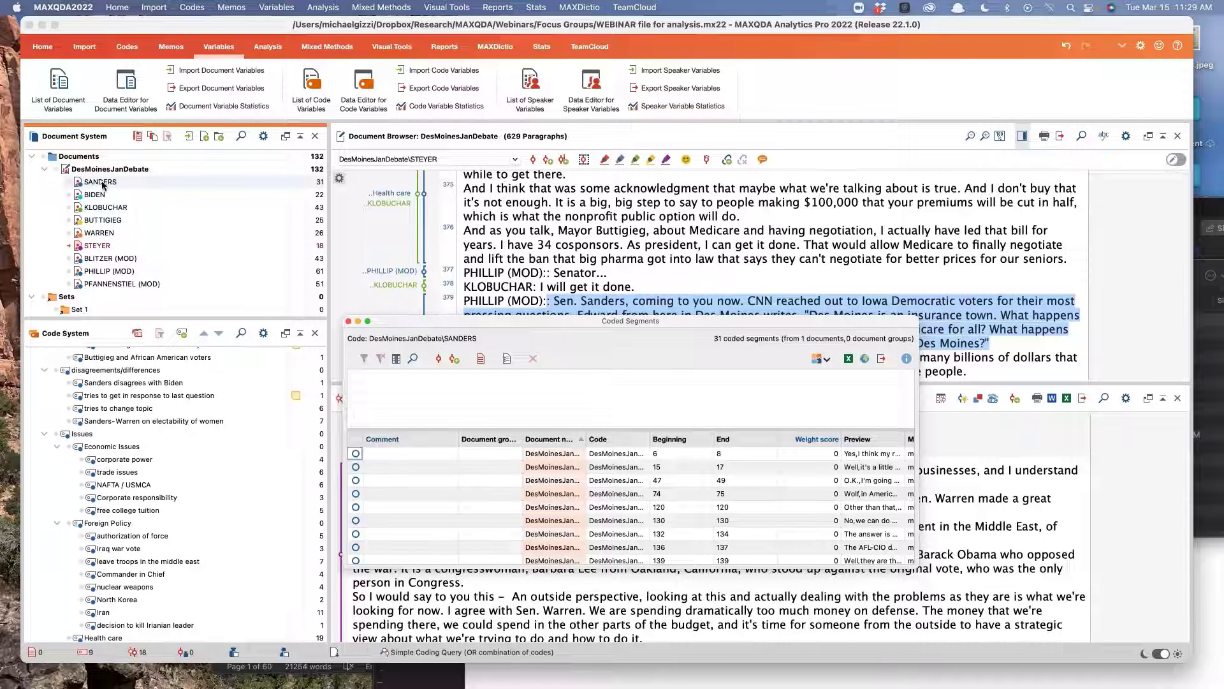
scroll(166, 497, "up", 5)
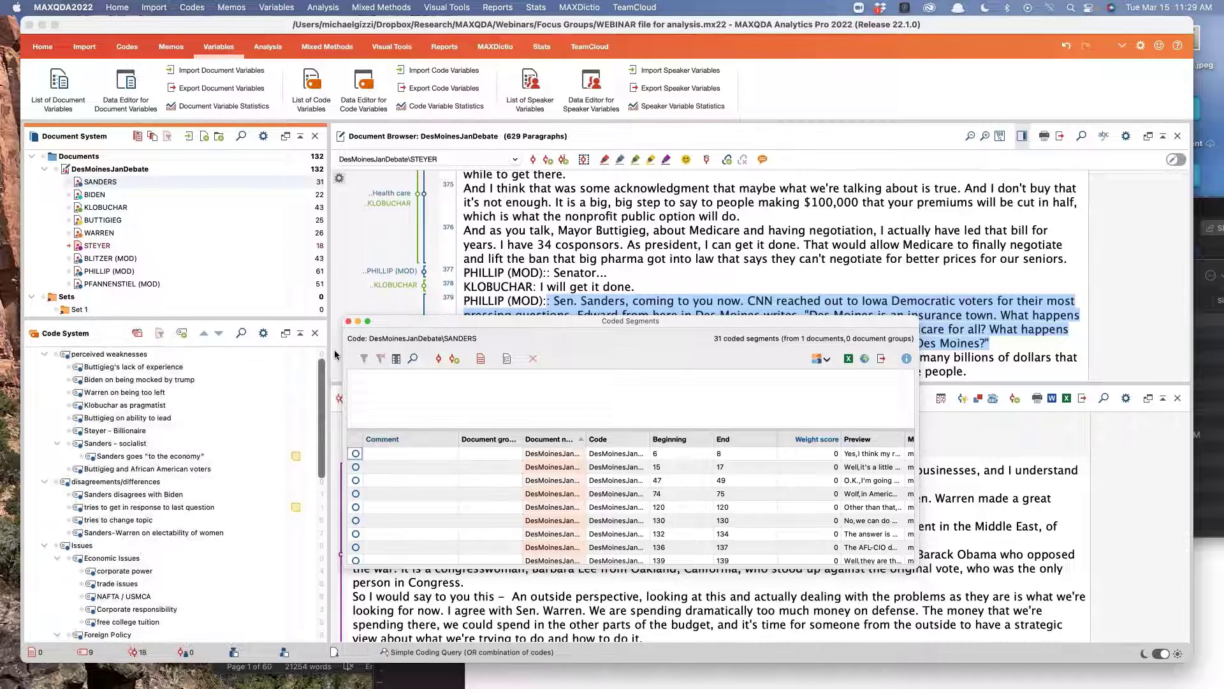
left_click(351, 322)
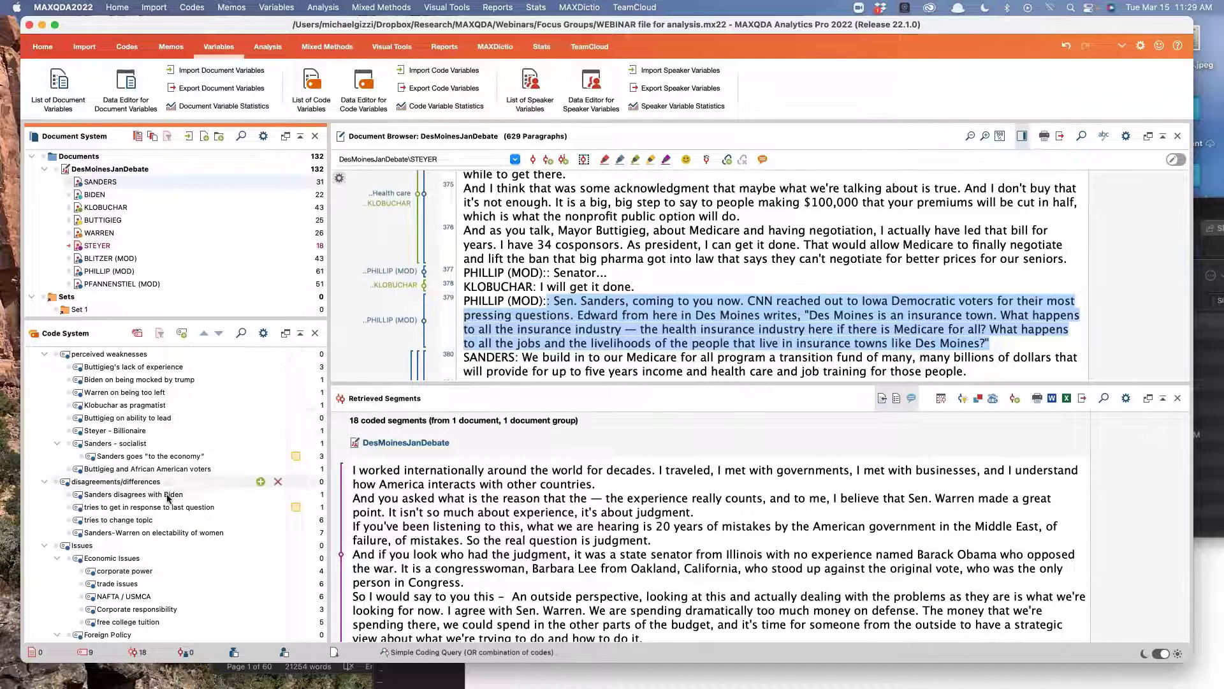
Step: Open the coded segments of the SANDERS code under Focus Group Speakers, collapse the code Sets, and view the segment in paragraphs 6 to 8
scroll(169, 499, "down", 1)
scroll(168, 498, "down", 10)
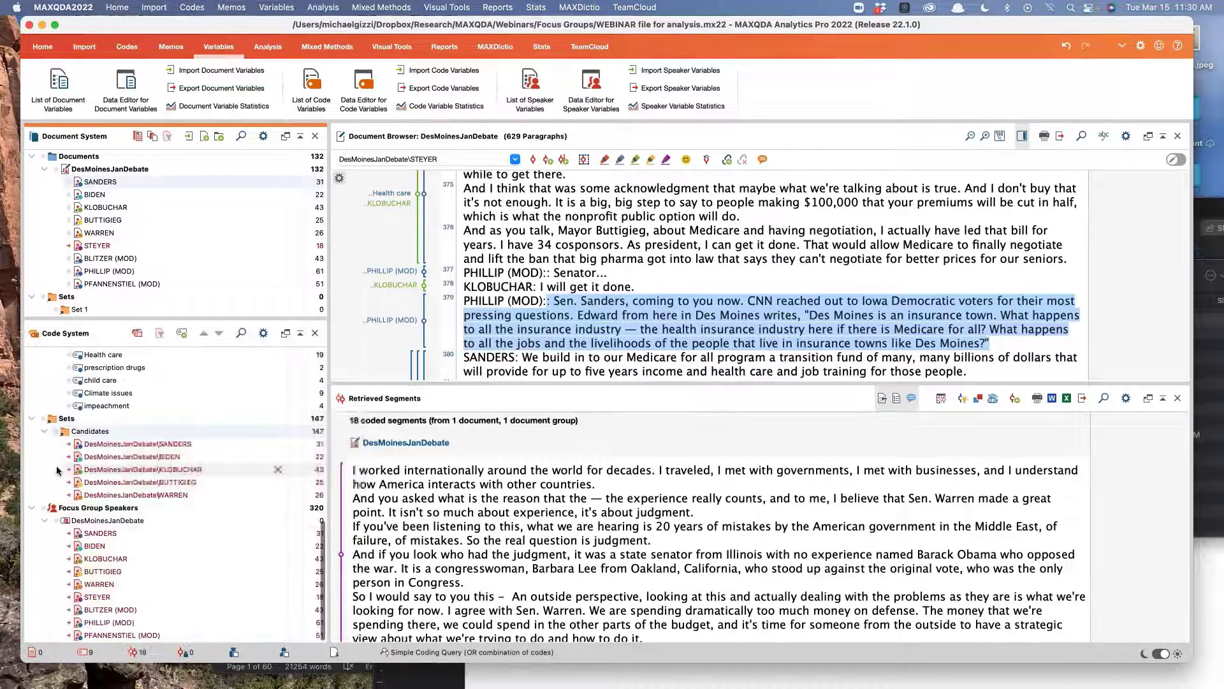
double_click(100, 533)
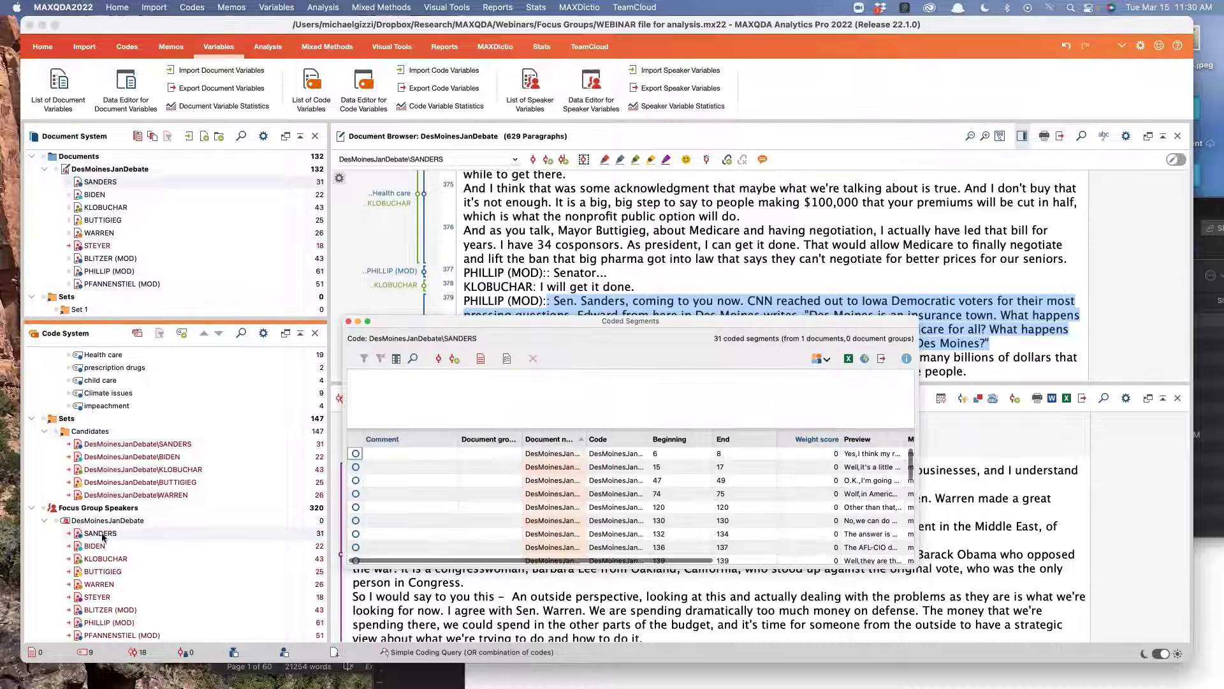
left_click(32, 418)
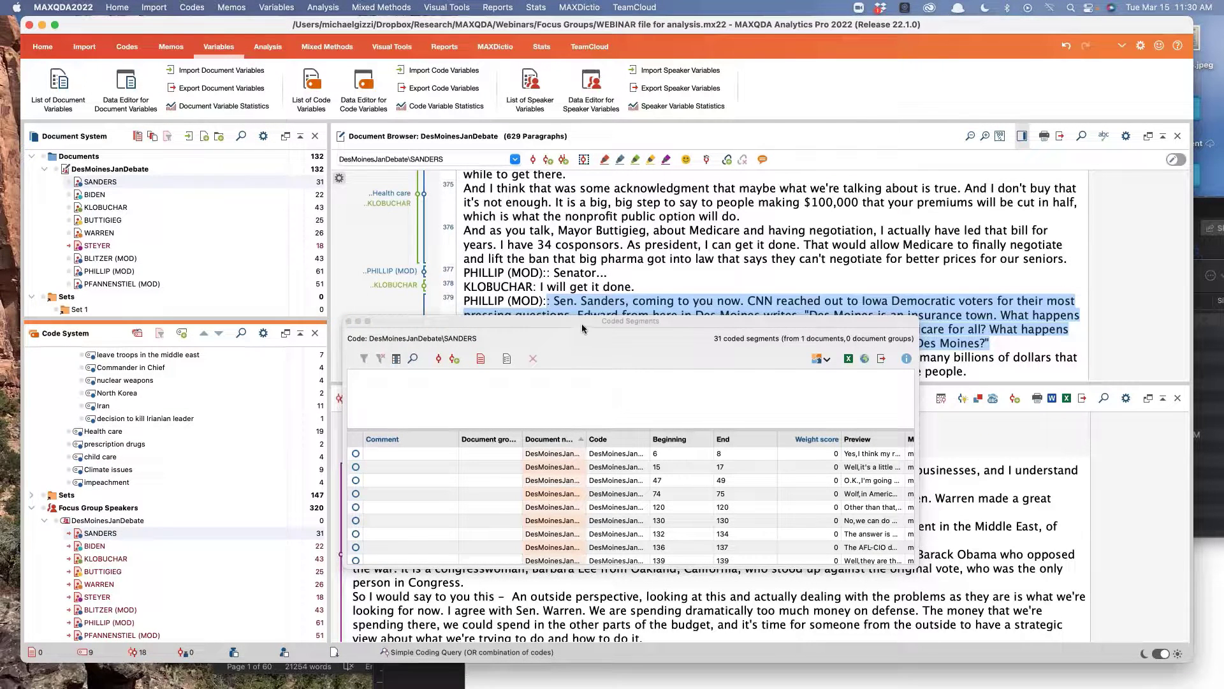
left_click_drag(581, 324, 547, 282)
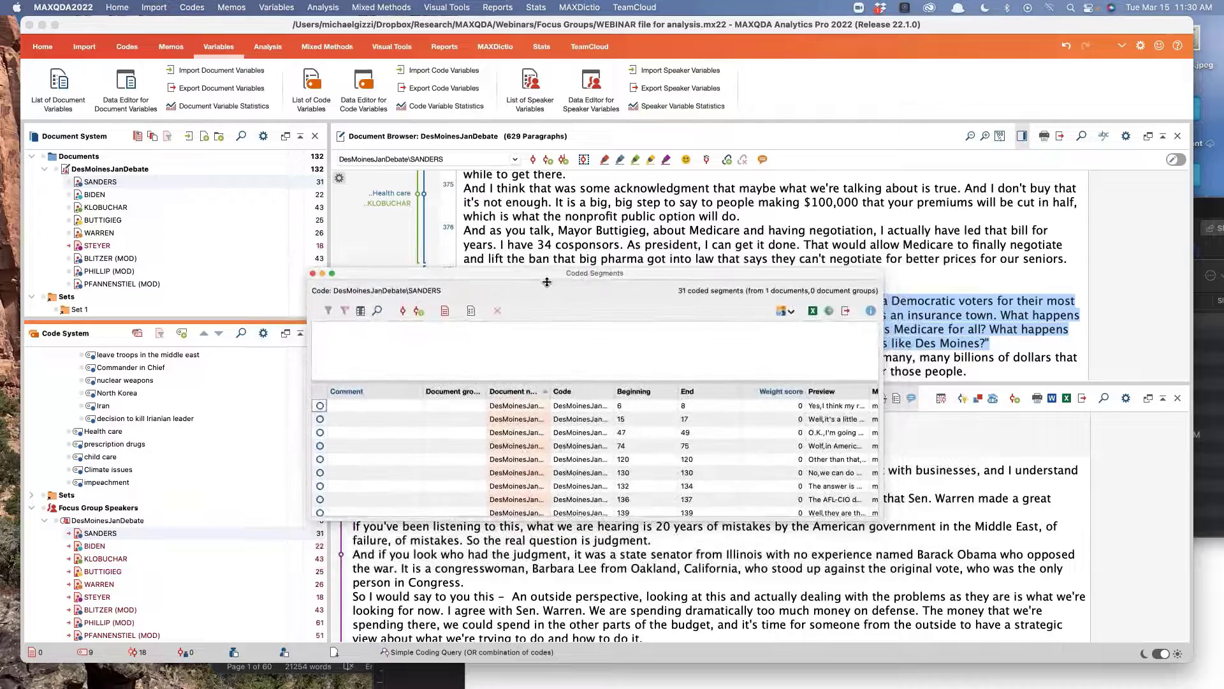
left_click(585, 407)
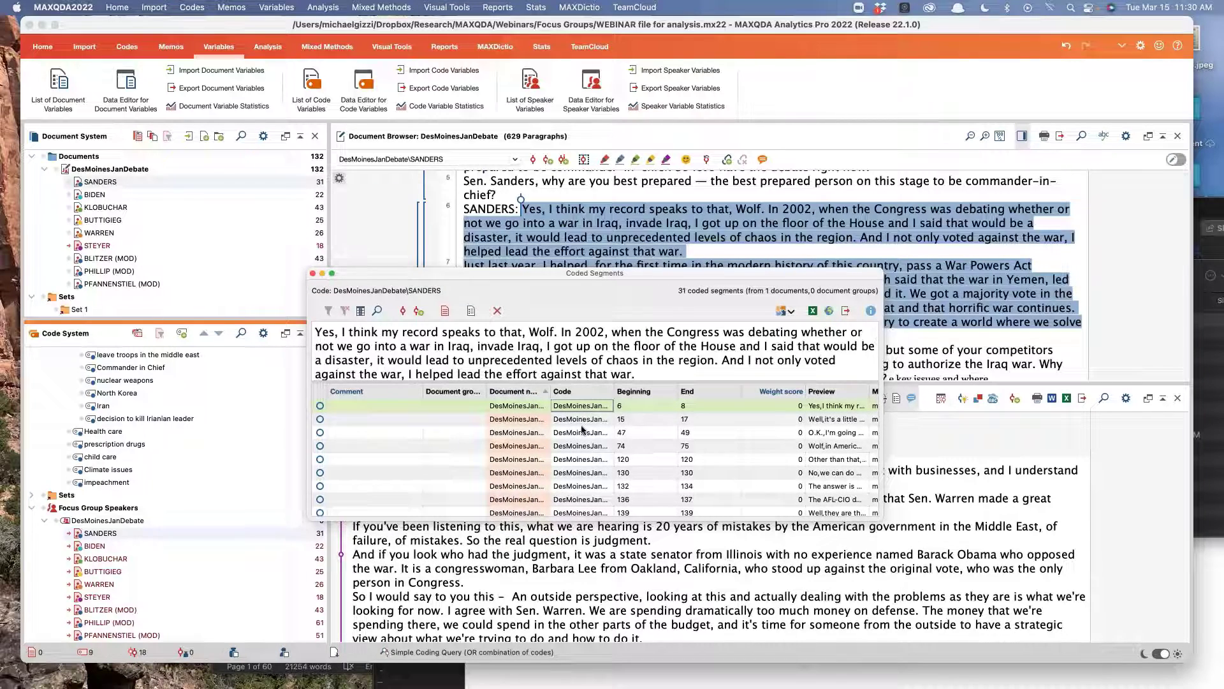
Step: Step through the SANDERS coded segments to paragraphs 74 to 75 and return to the segment in paragraphs 6 to 8
key("Down")
key("Down")
key("Down")
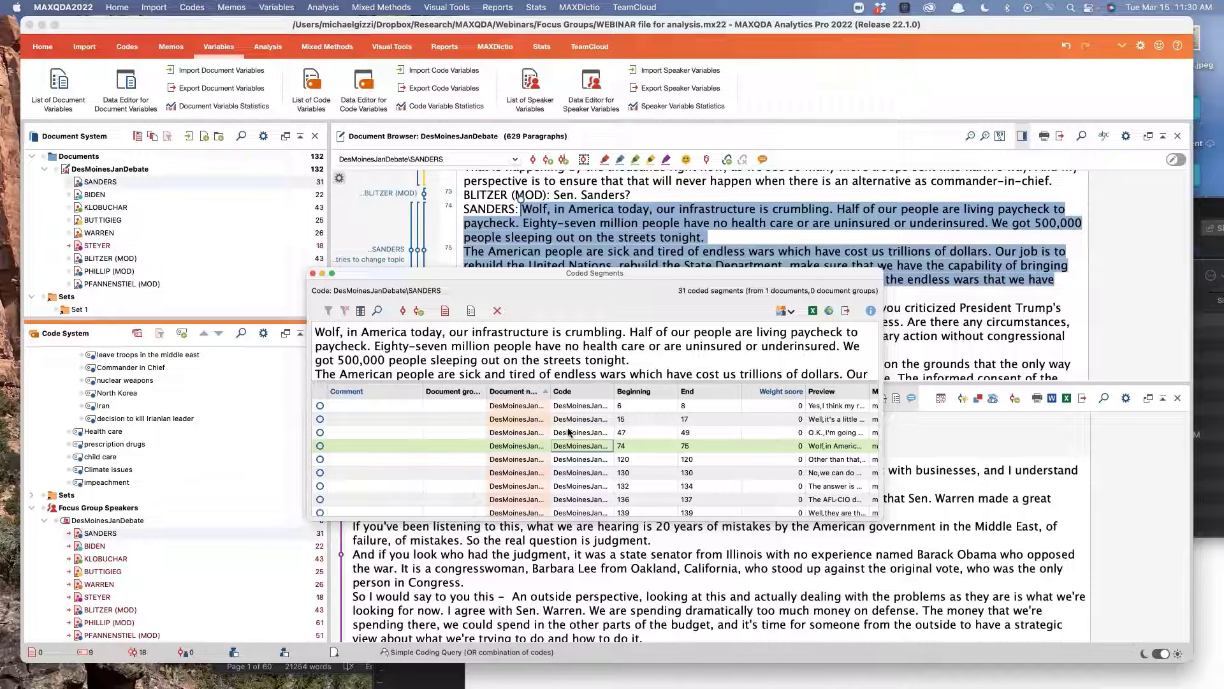
left_click(449, 405)
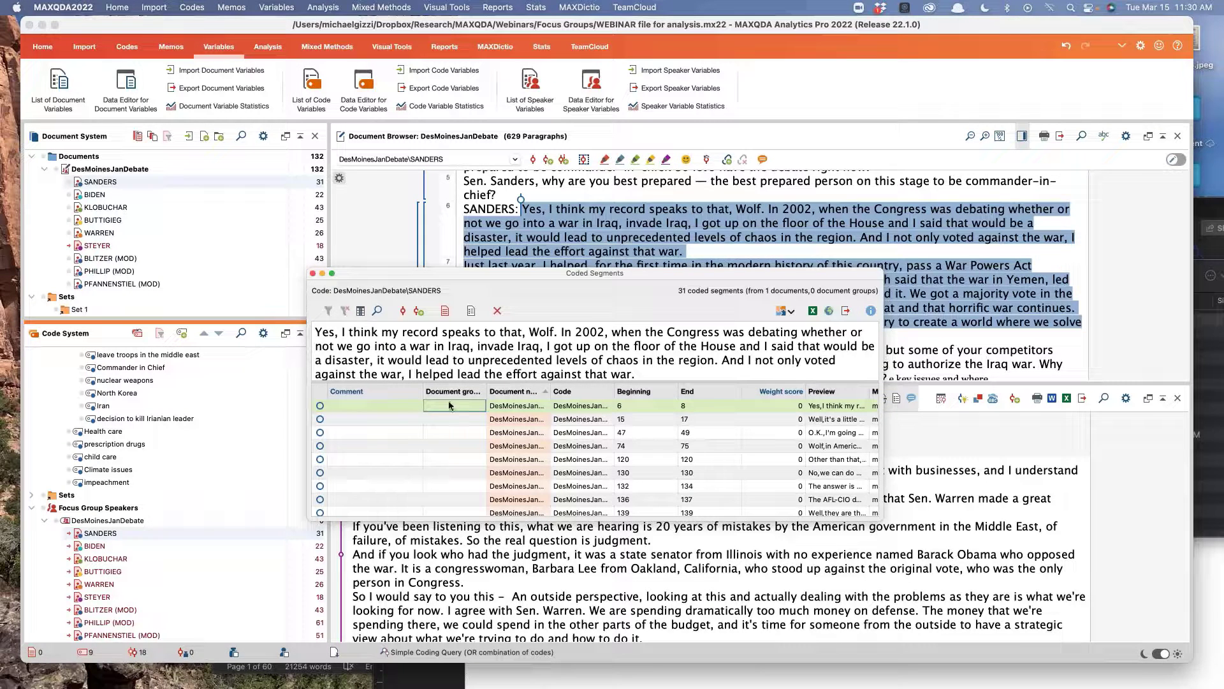
Step: Examine the options for the SANDERS and DesMoinesJanDebate codes under Focus Group Speakers, including sorting, and for the speaker STEYER in the document list
right_click(117, 535)
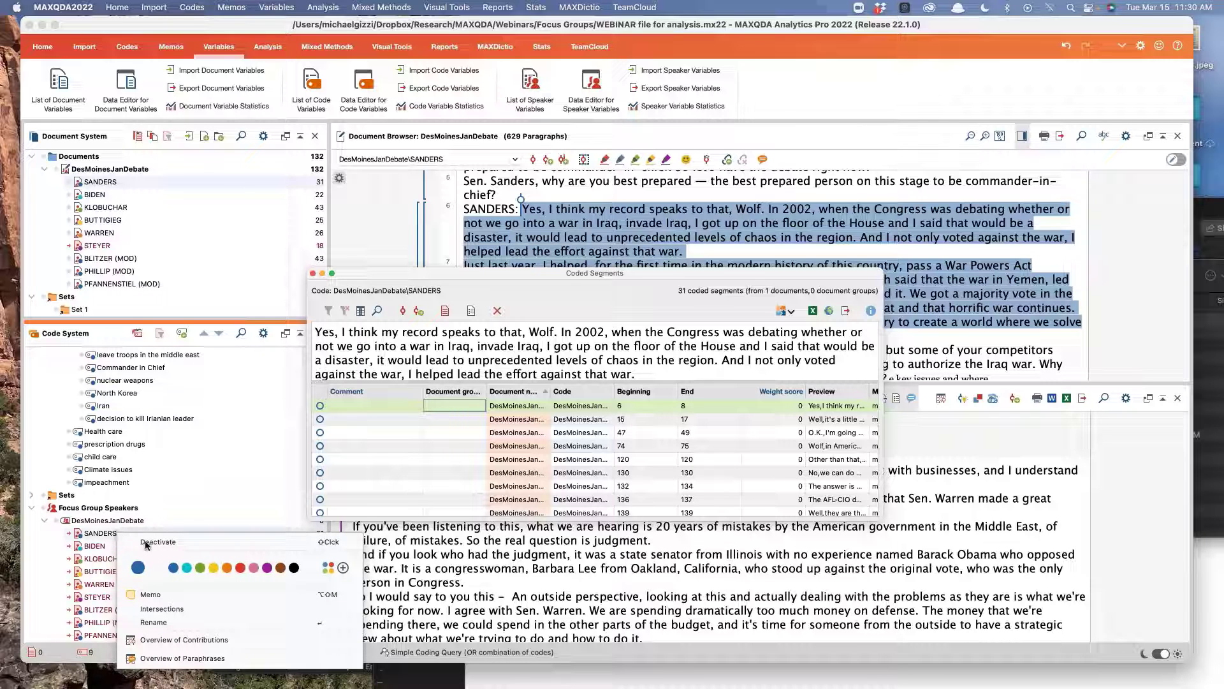
left_click(91, 535)
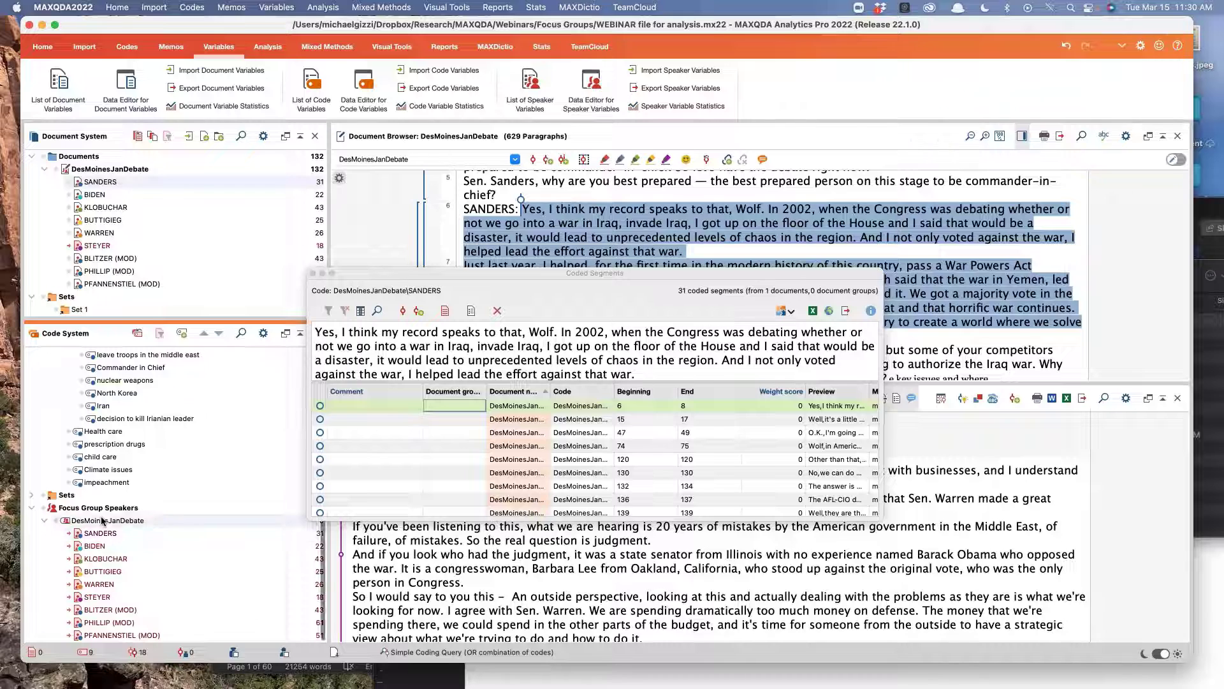
right_click(103, 520)
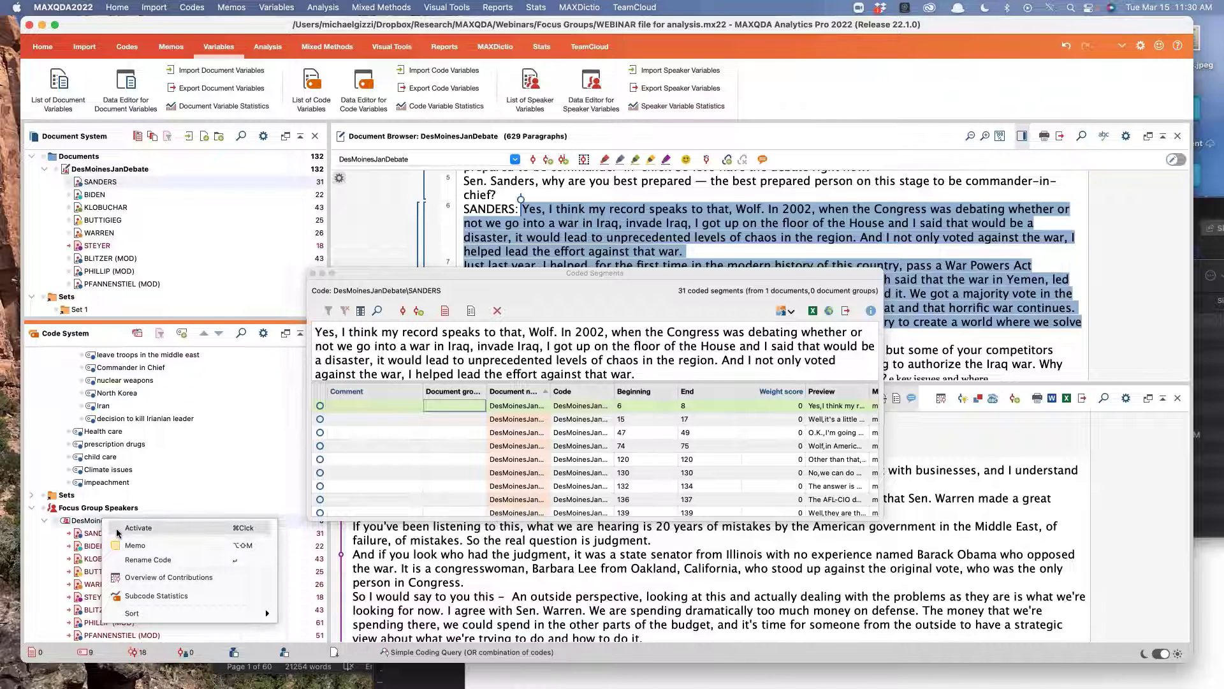
mouse_move(182, 613)
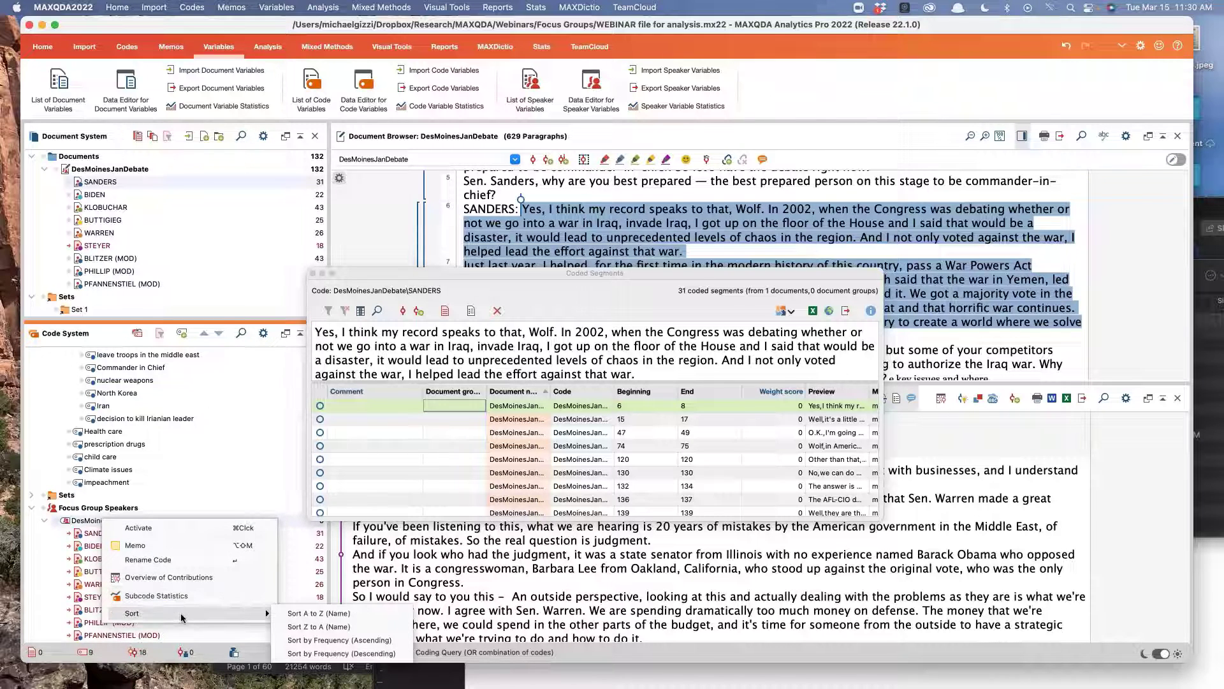
left_click(111, 250)
right_click(111, 250)
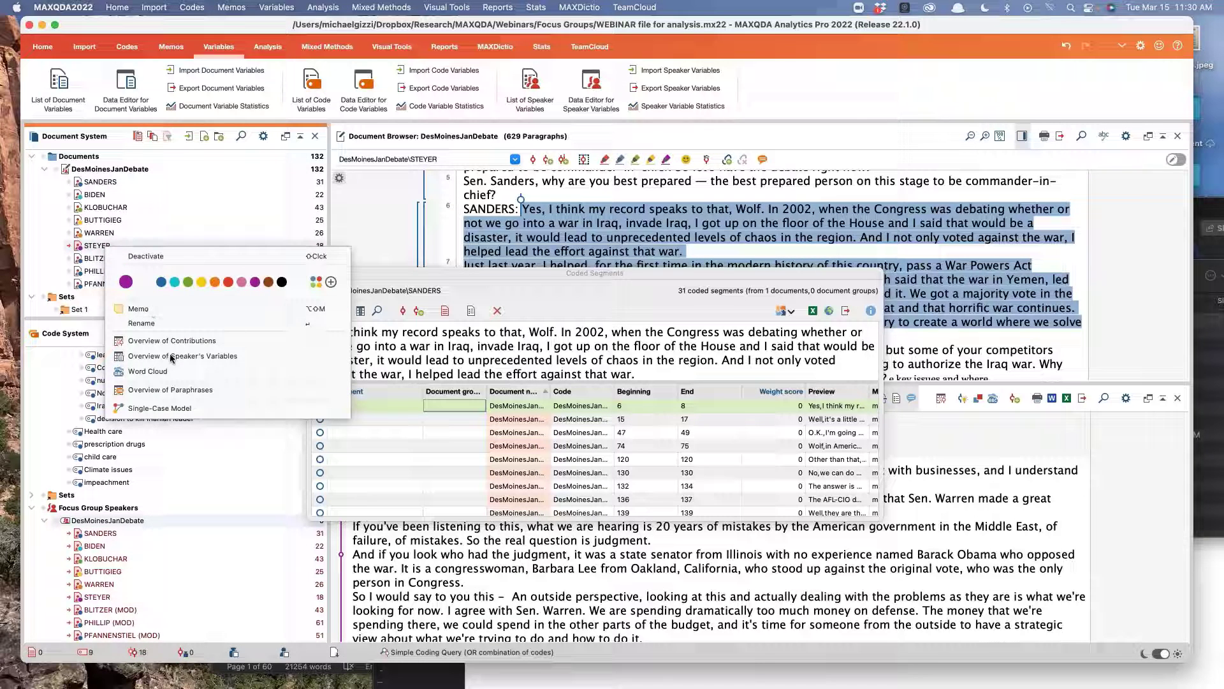
Step: Activate all speakers of the DesMoinesJanDebate document to retrieve their coded segments
left_click(102, 169)
right_click(106, 172)
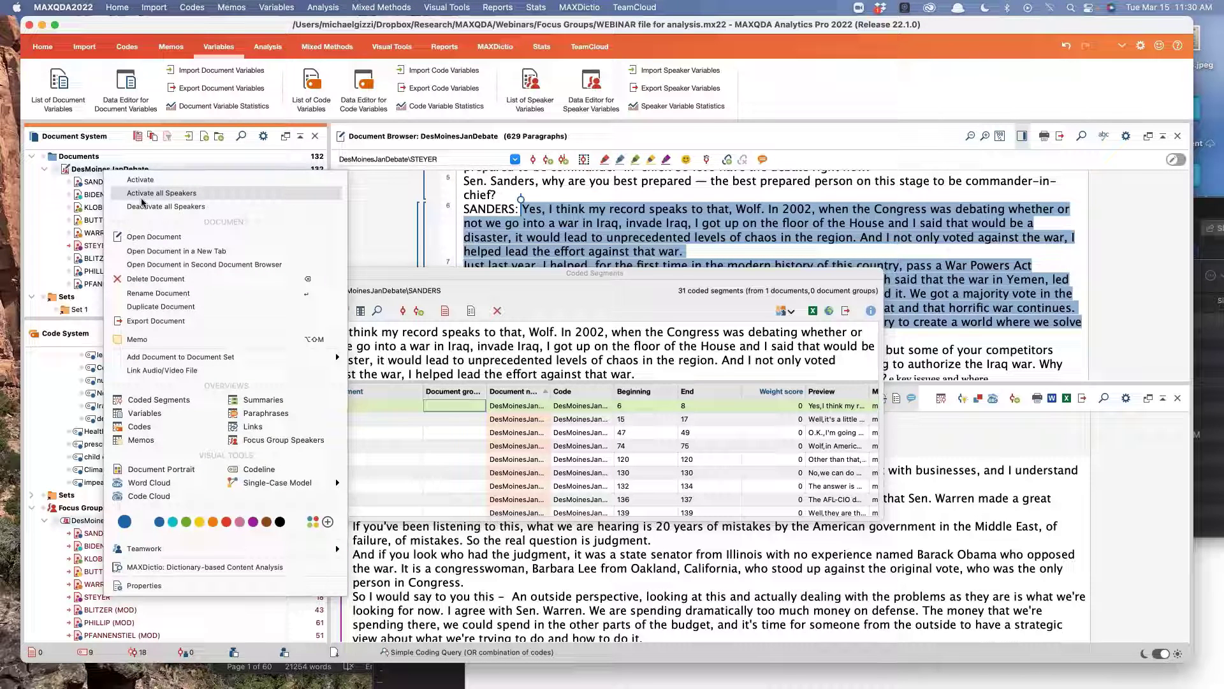
left_click(139, 195)
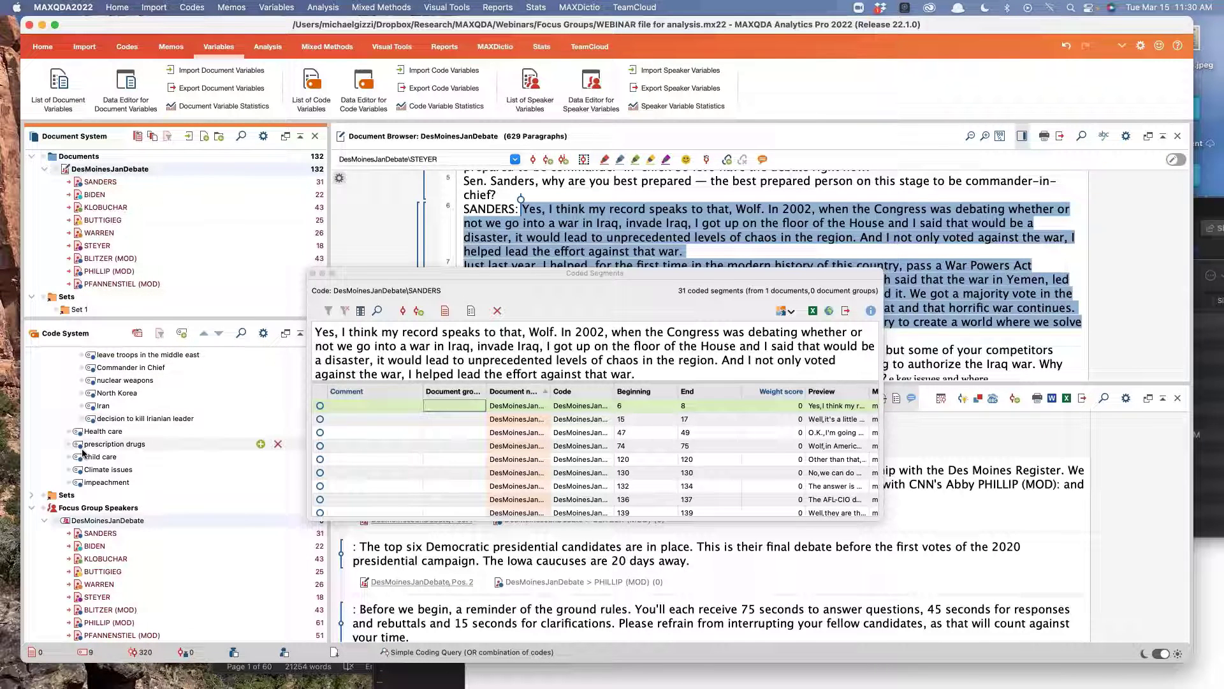
Step: Look over the list of SANDERS coded segments and its filter tools, and close the Coded Segments window
scroll(115, 408, "up", 3)
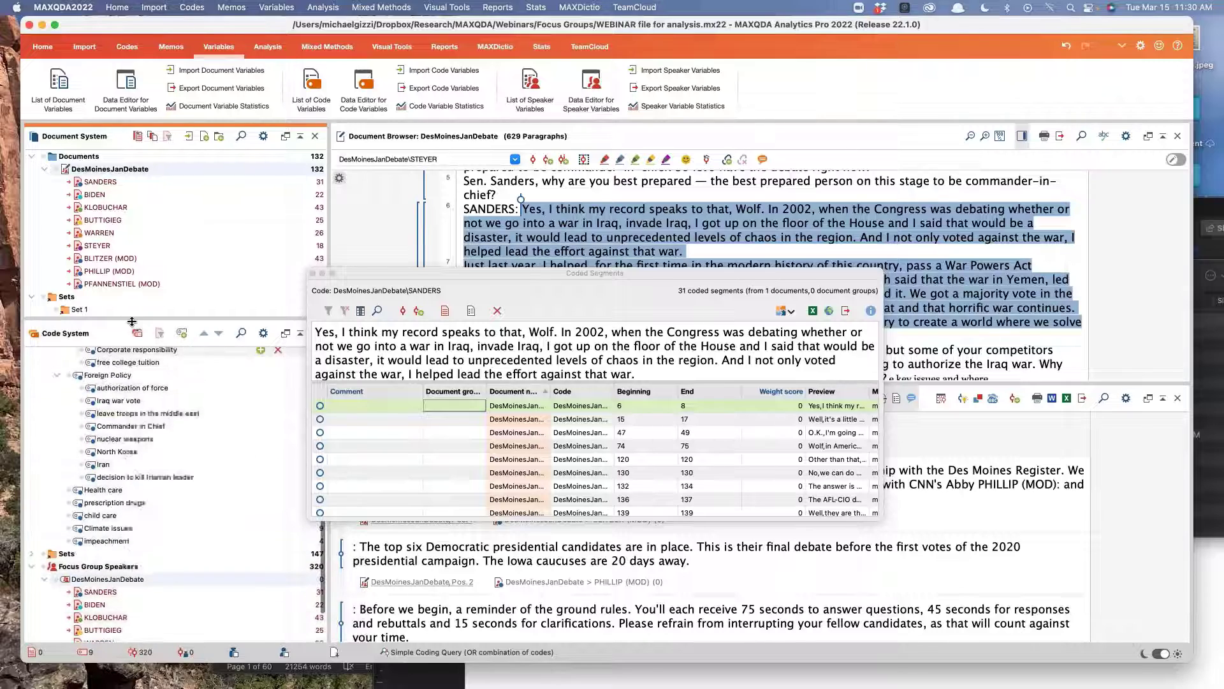
scroll(461, 399, "down", 1)
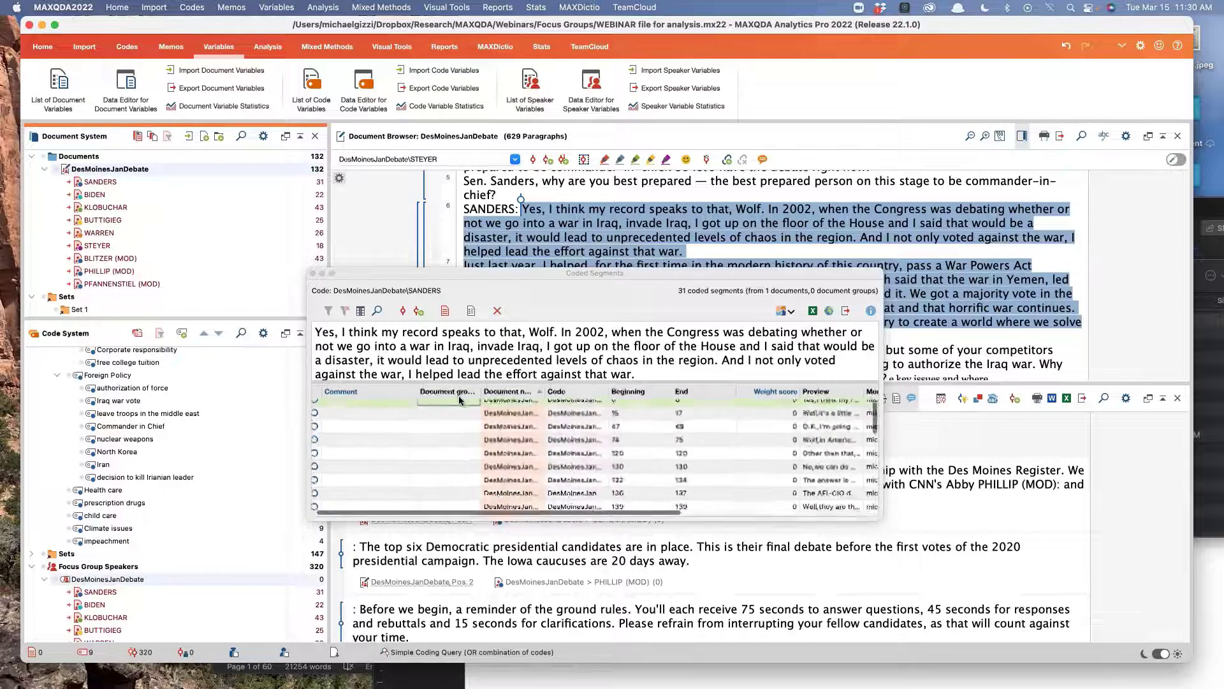
scroll(460, 421, "down", 2)
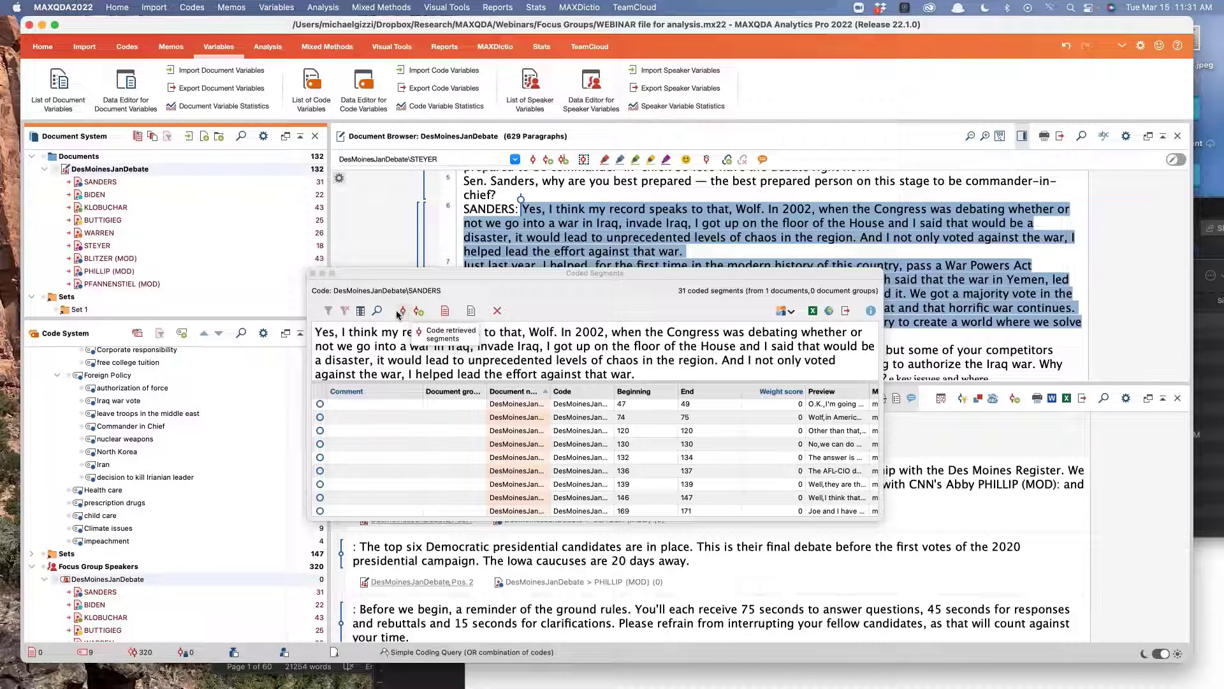
left_click(327, 312)
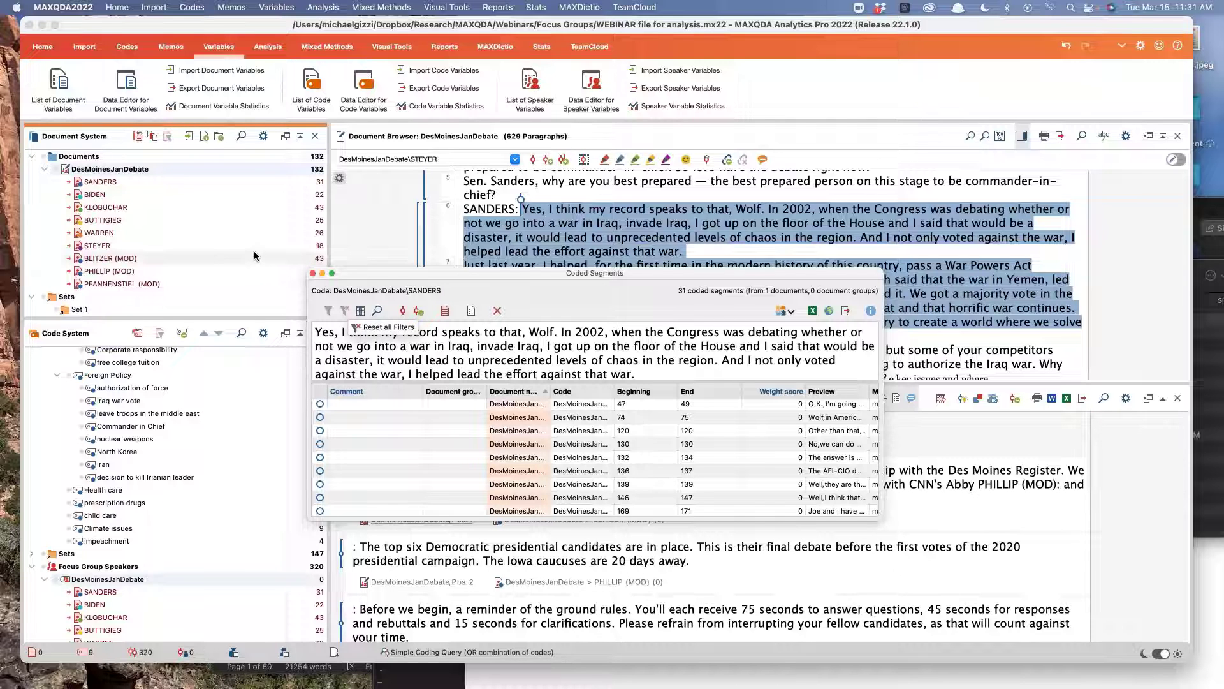
left_click(313, 273)
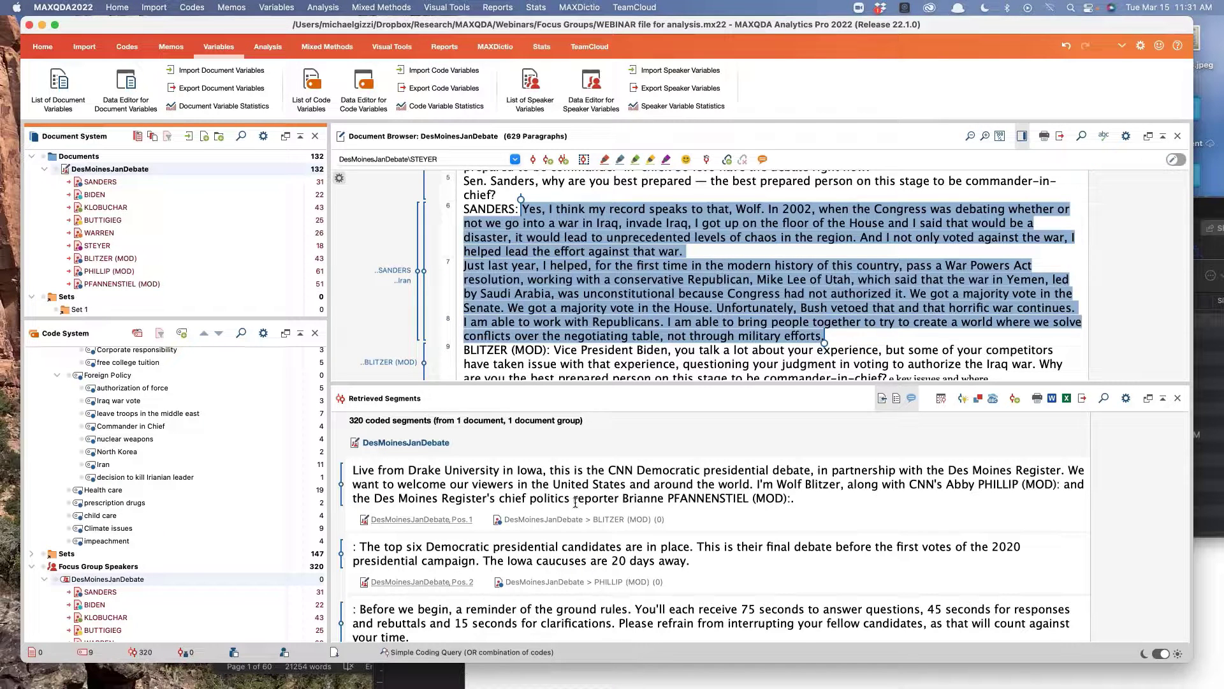
Step: Open the Code Matrix Browser setup for comparing codes in the debate project
mouse_move(622, 526)
left_click(266, 47)
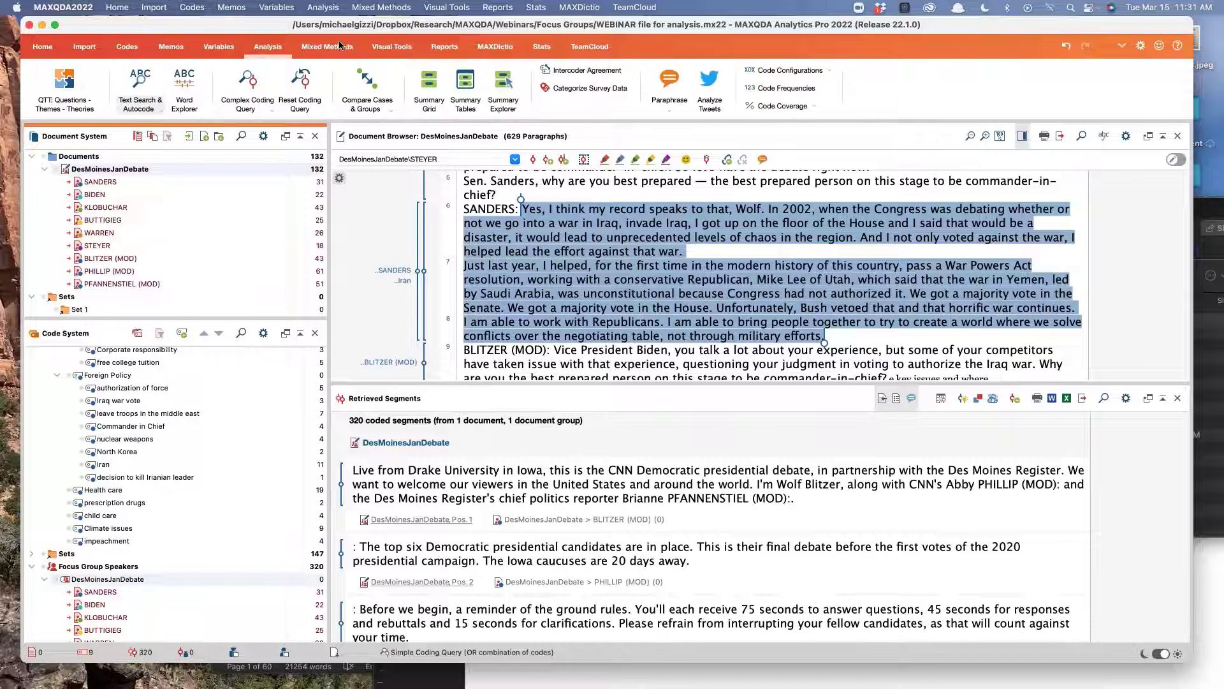
left_click(322, 50)
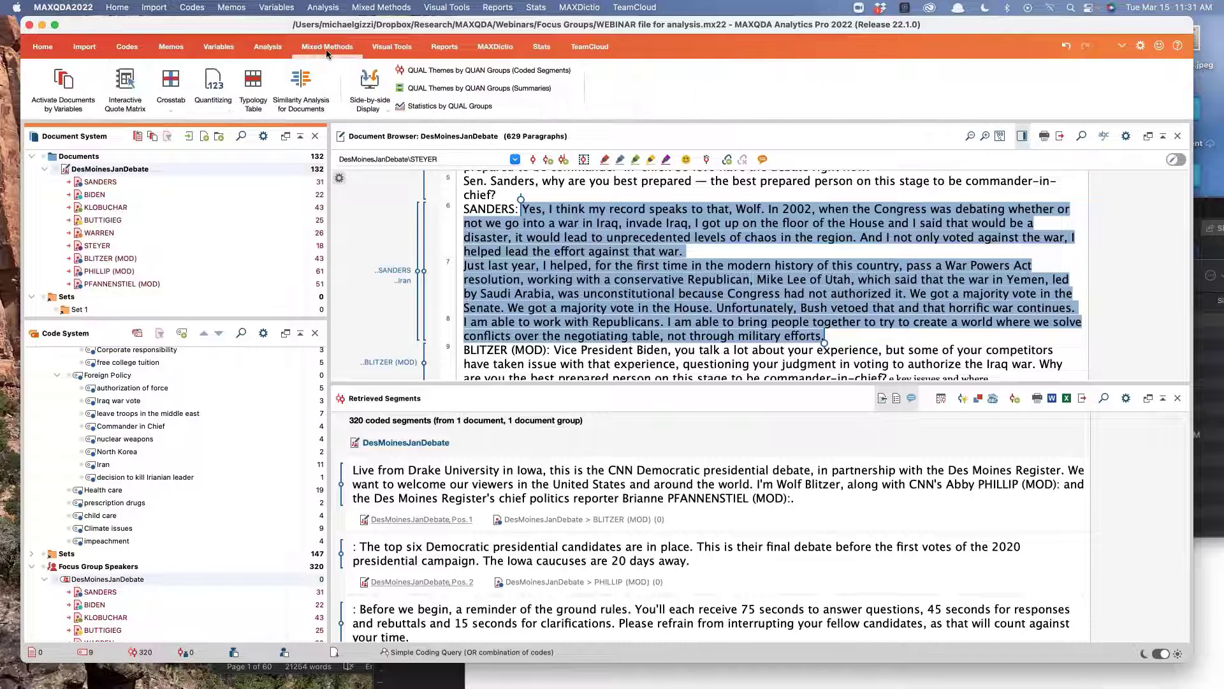
left_click(407, 49)
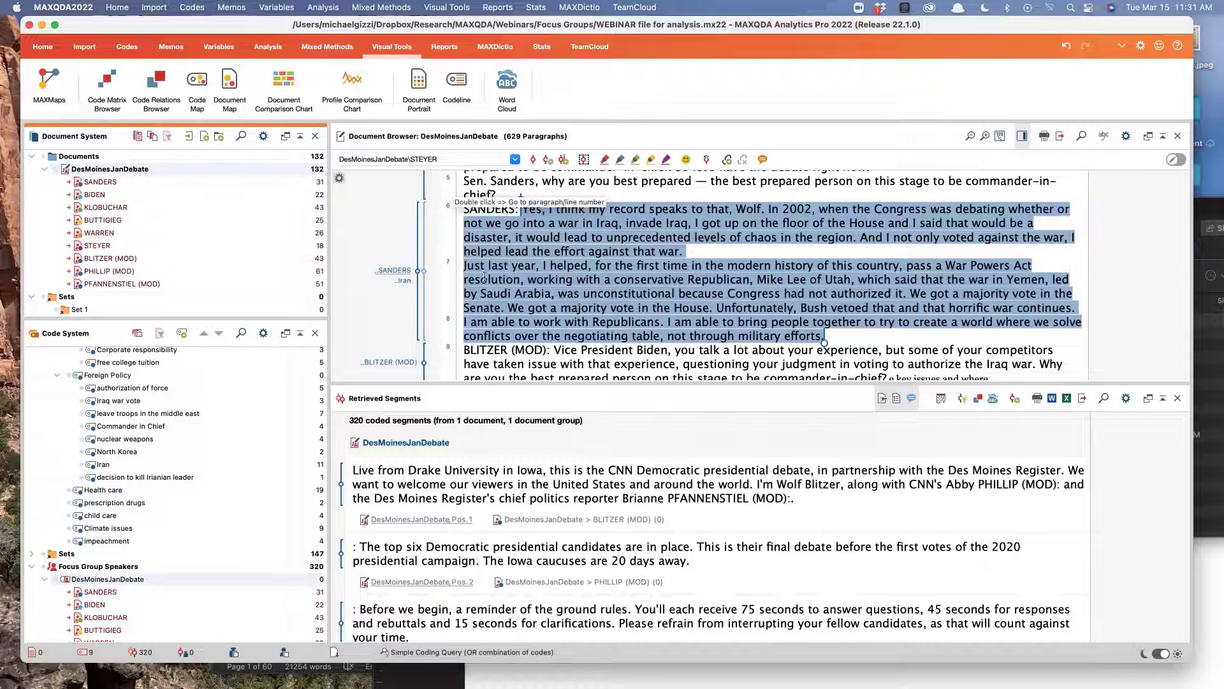
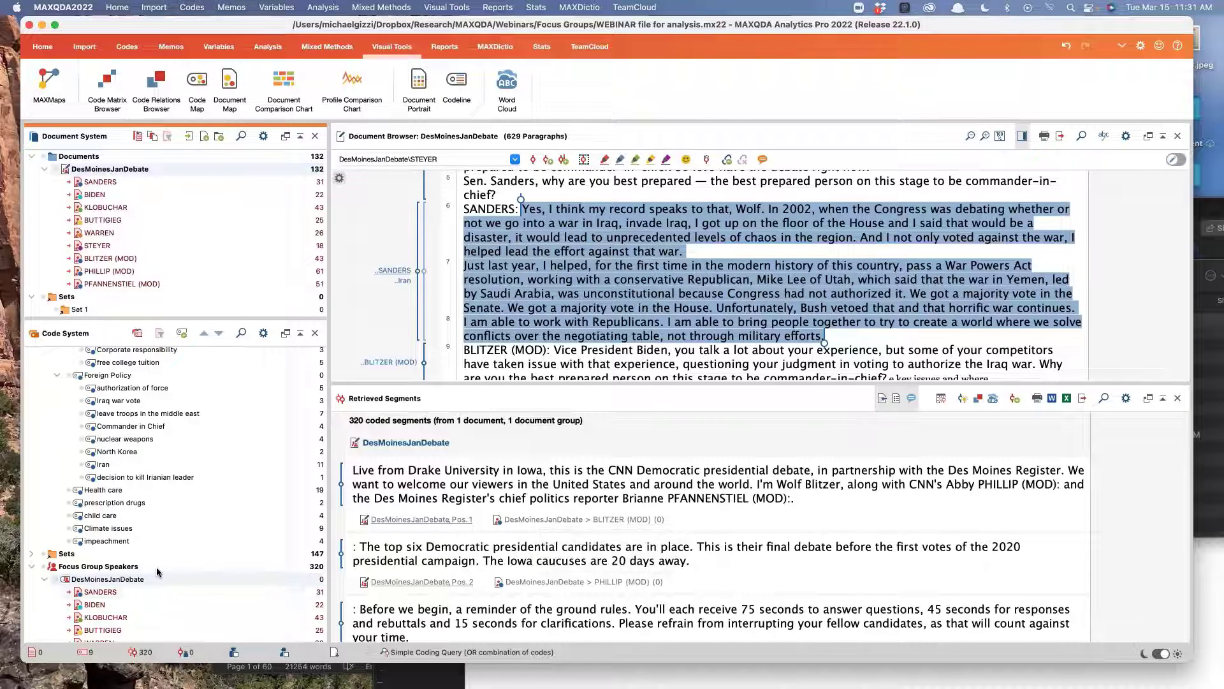
scroll(156, 574, "down", 3)
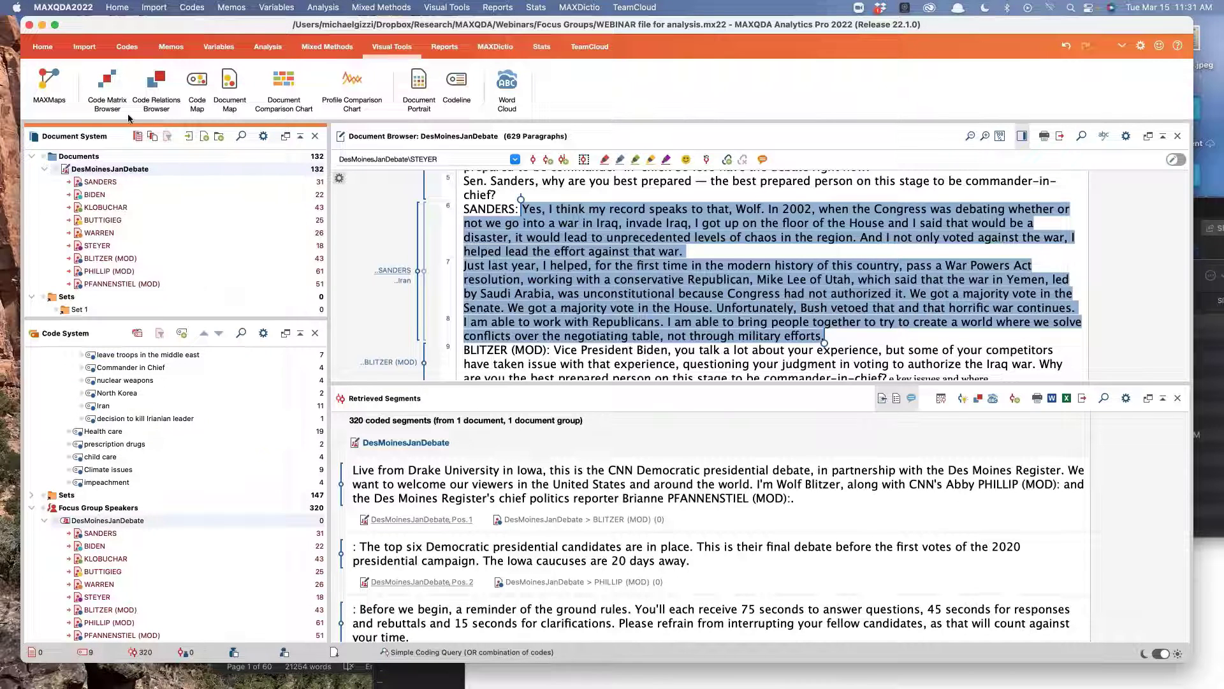
left_click(107, 86)
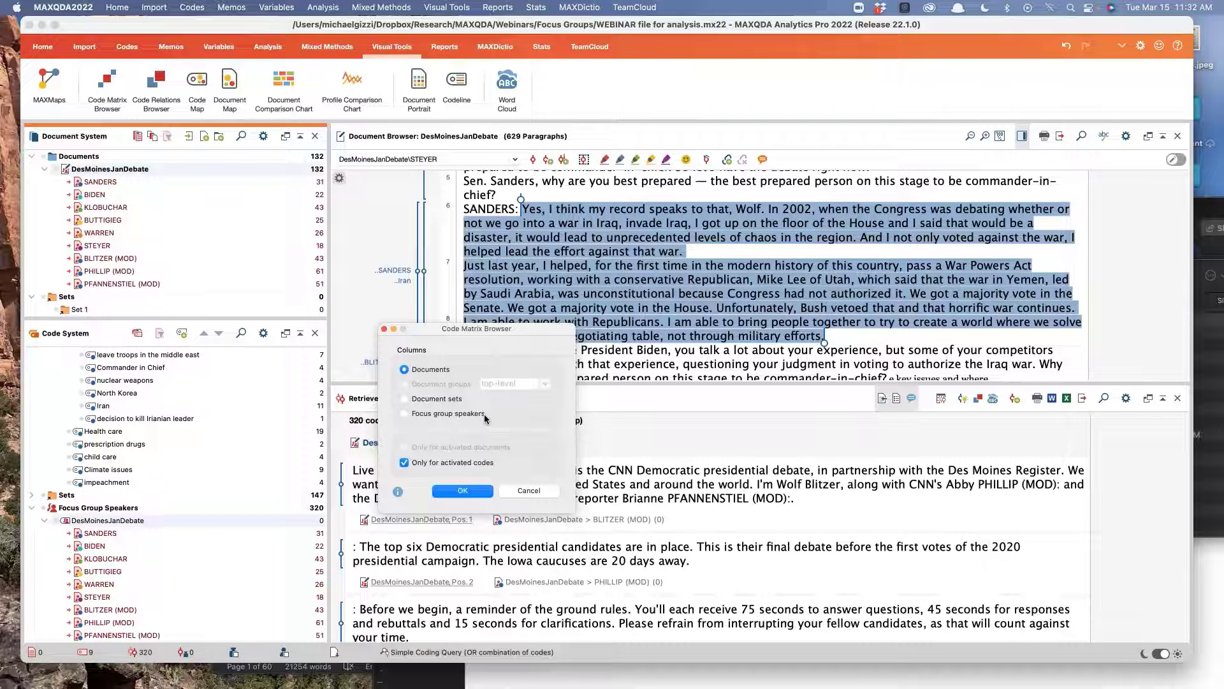
Step: Create a code matrix of all codes with only the activated focus group speakers as columns, and enlarge its window
left_click(404, 414)
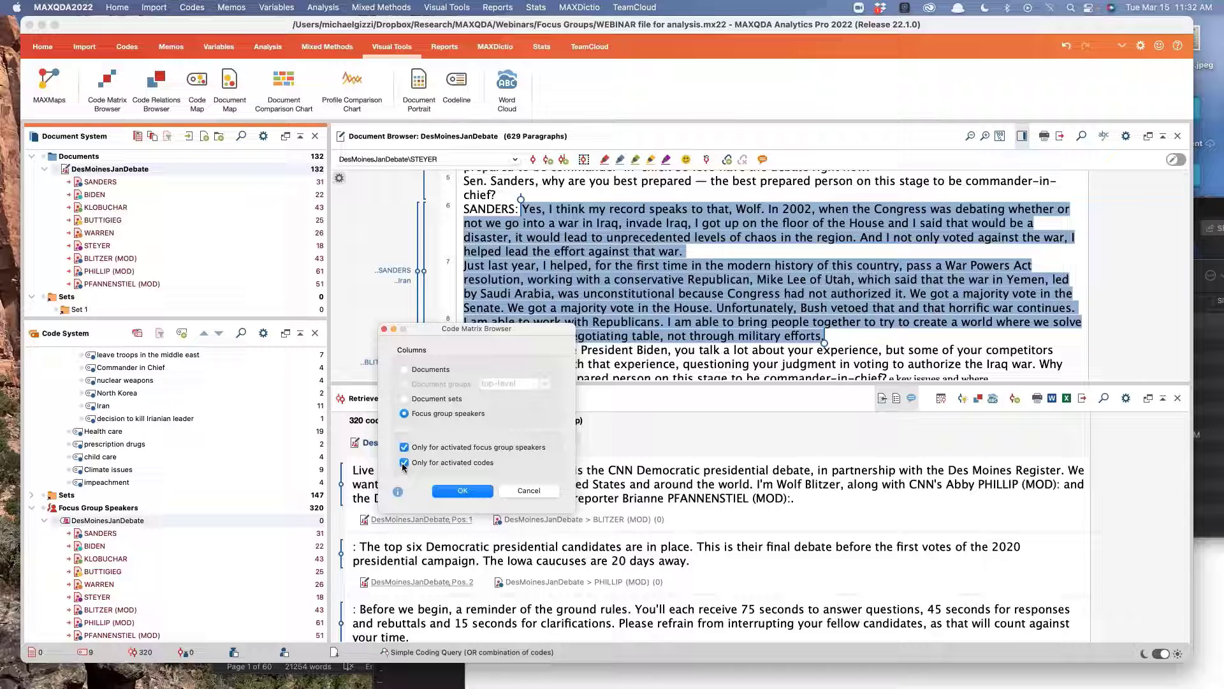
scroll(306, 461, "up", 15)
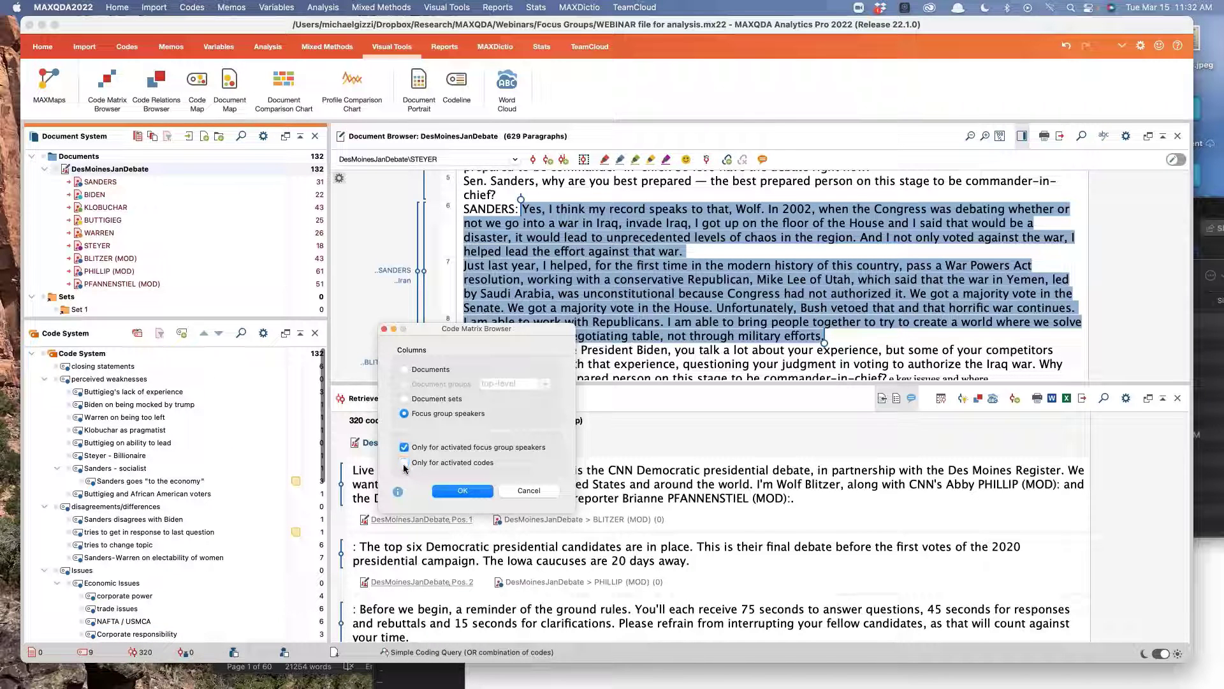
left_click(463, 490)
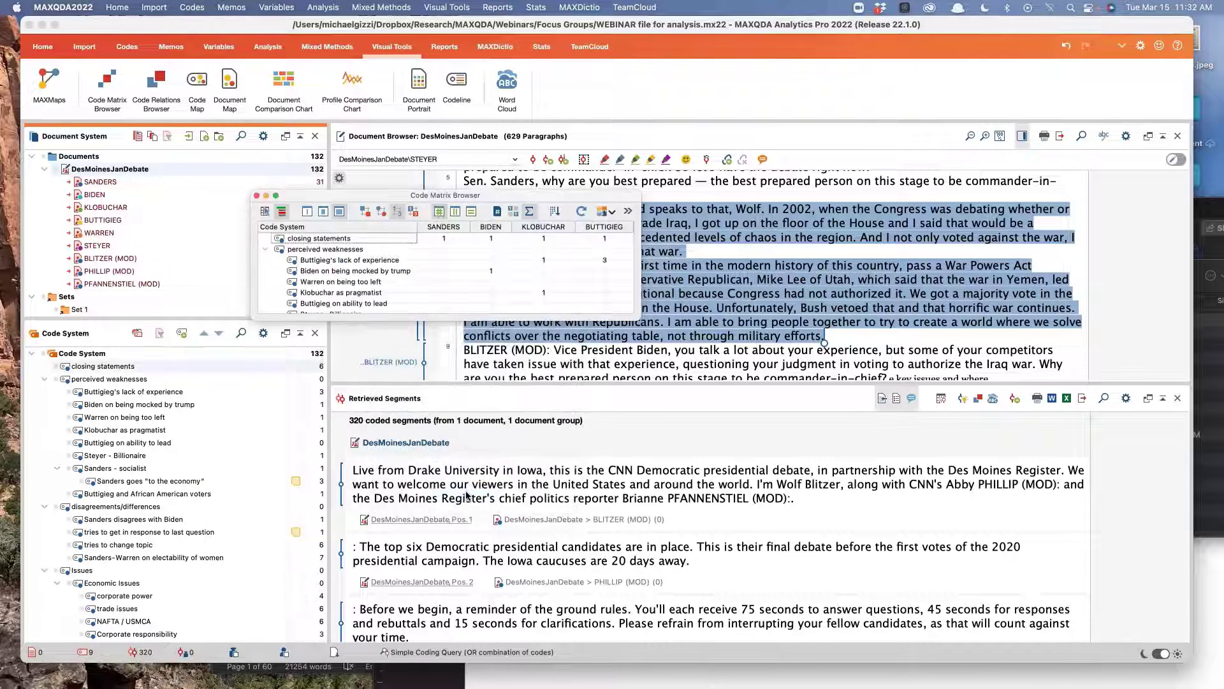
left_click_drag(635, 319, 731, 558)
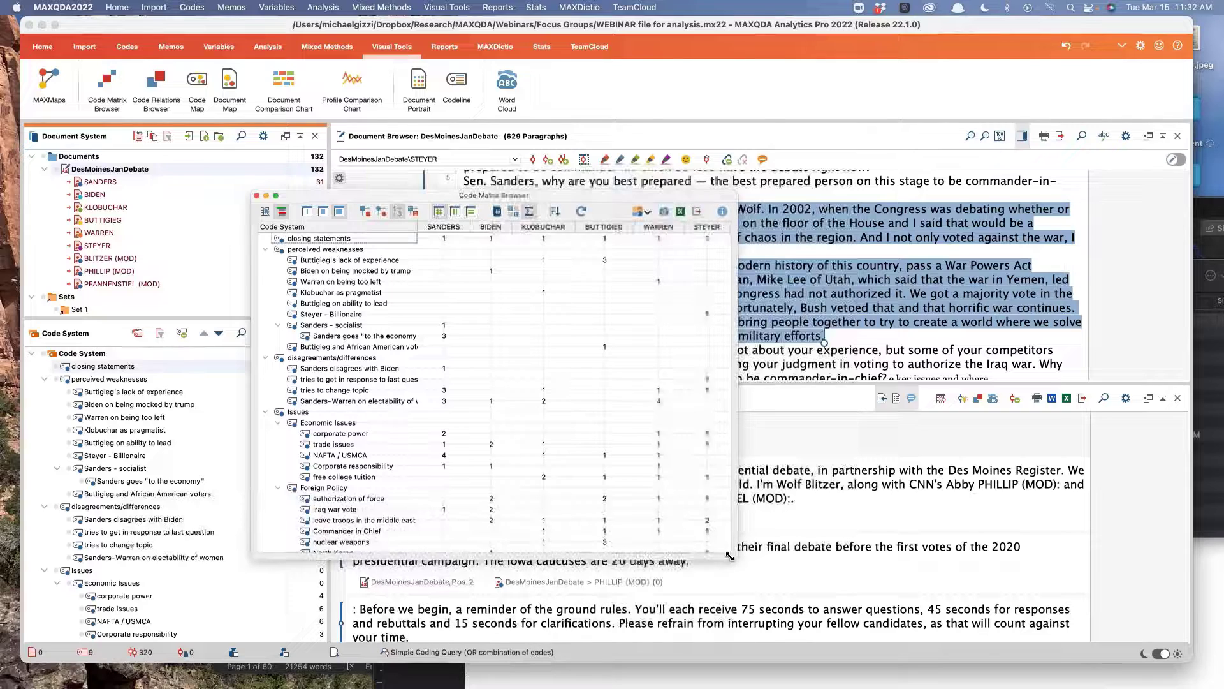
Step: Display the code matrix cells as squares sized by frequency, and switch them back to numeric segment counts
scroll(510, 278, "down", 5)
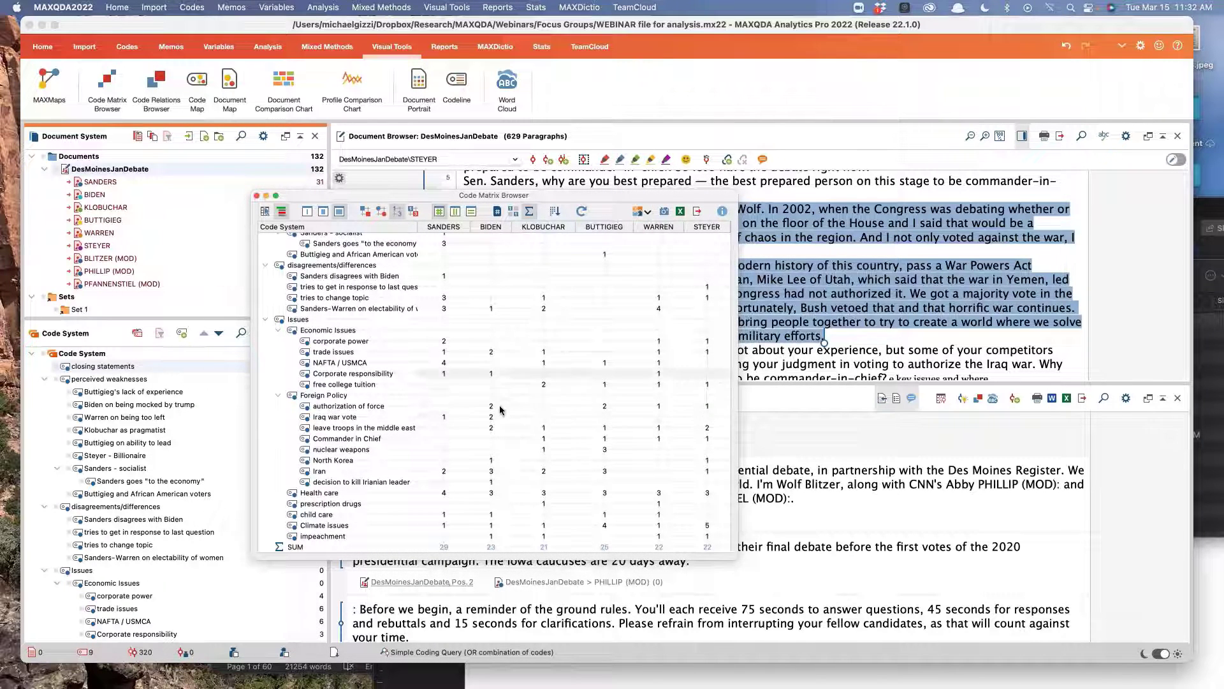
mouse_move(499, 385)
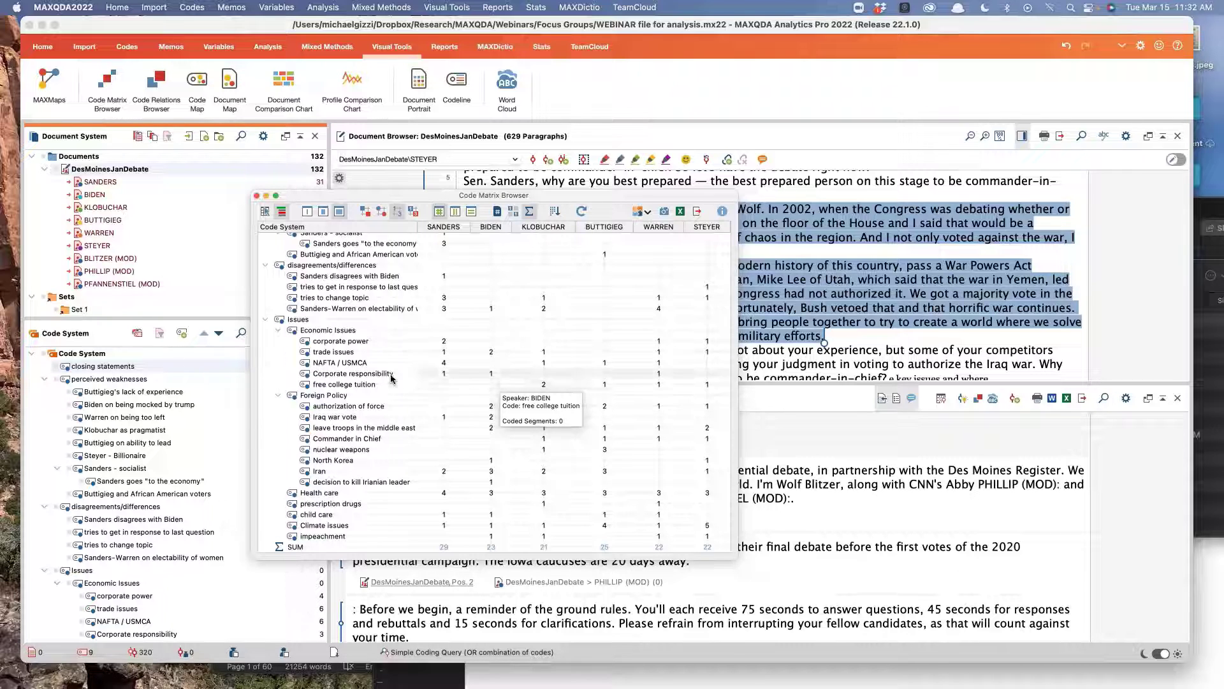
mouse_move(447, 344)
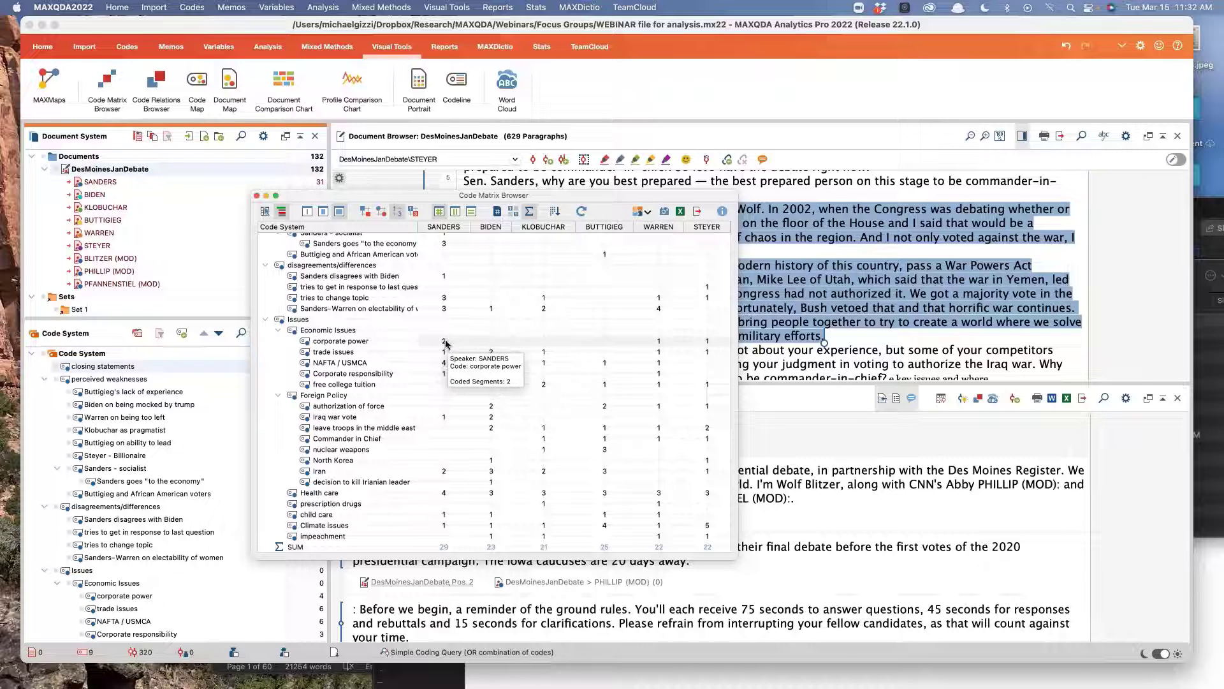
left_click(412, 211)
left_click(366, 212)
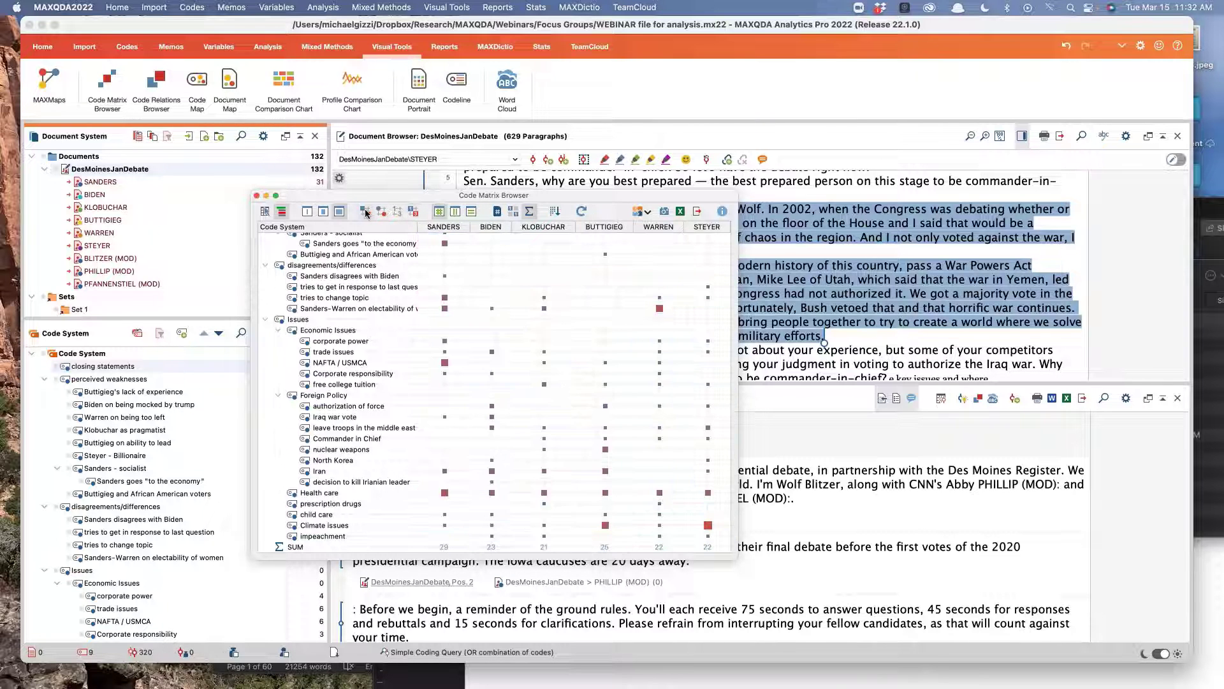
left_click(398, 214)
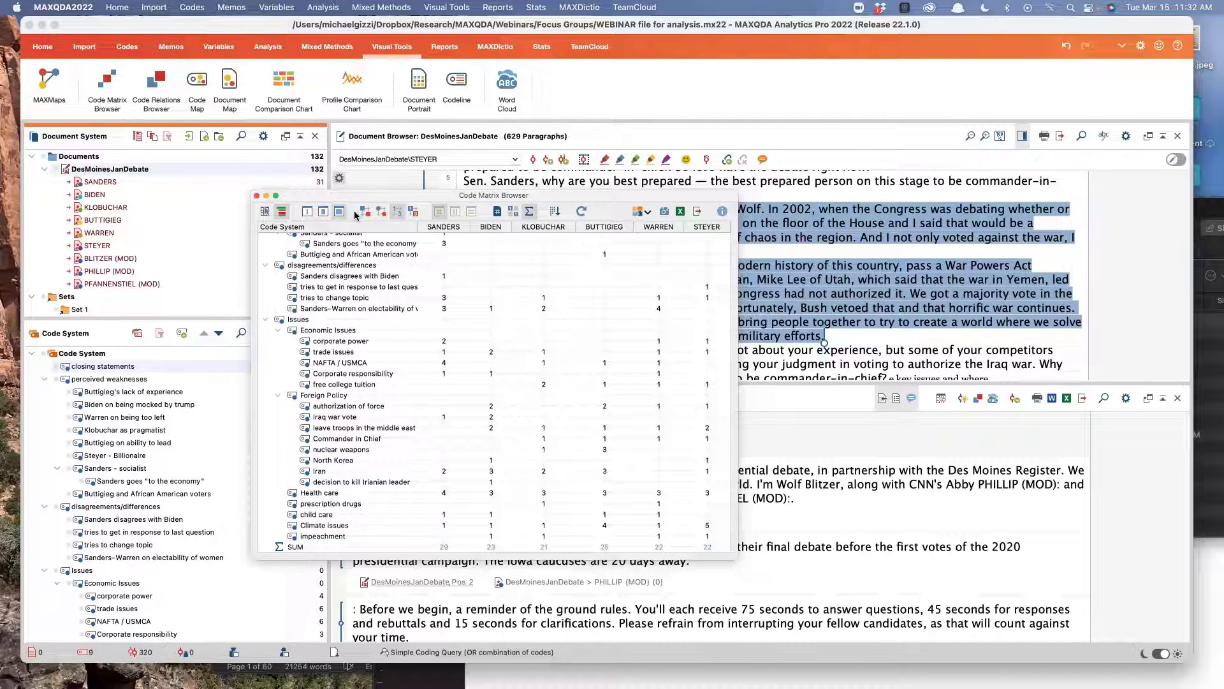
left_click(282, 214)
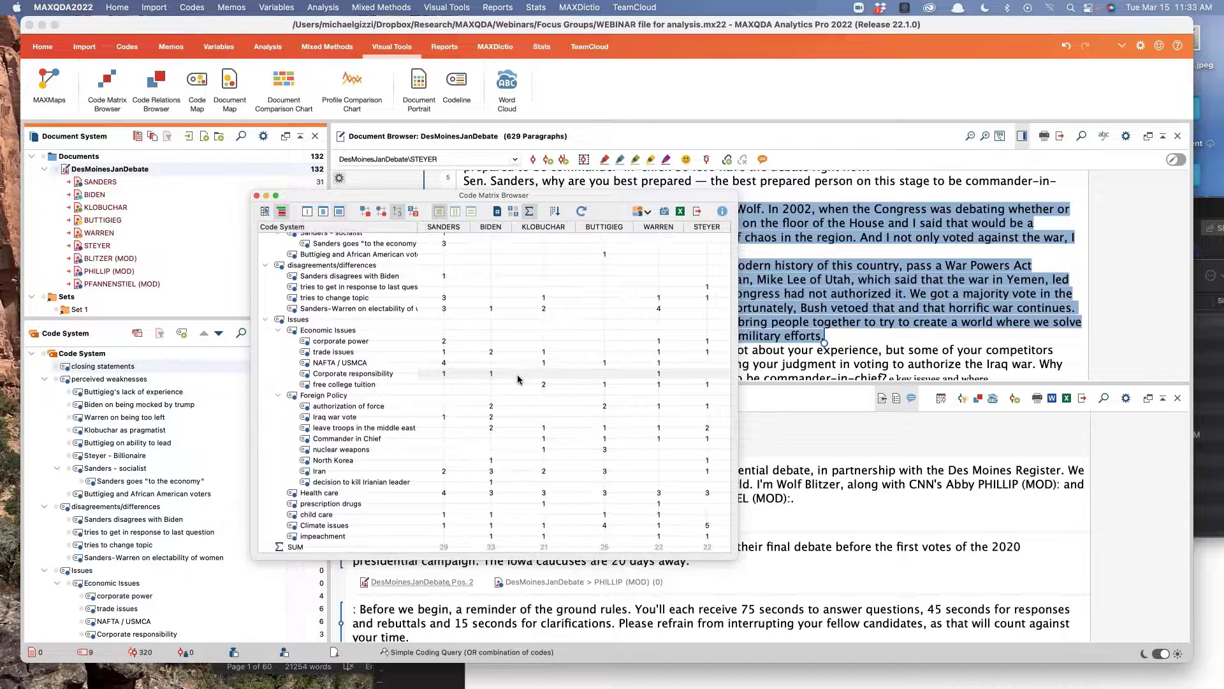
Step: Open the Interactive Quote Matrix for the code matrix and display comments along with the coded segments
scroll(340, 365, "up", 4)
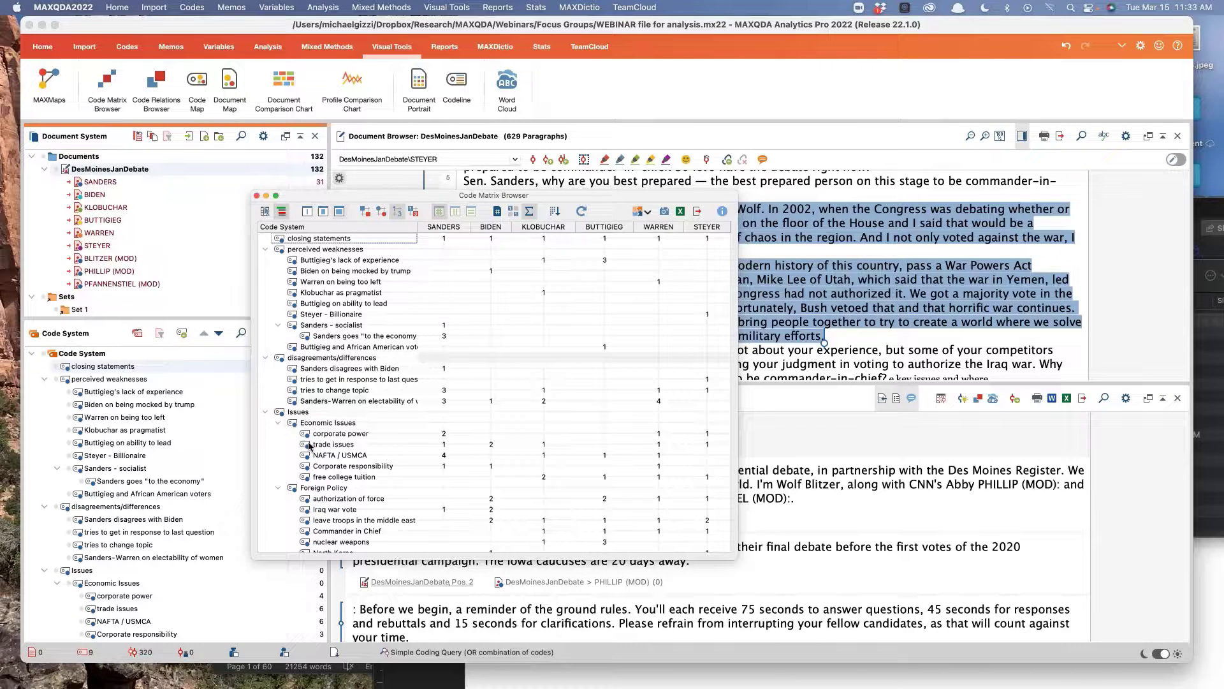
scroll(315, 433, "down", 1)
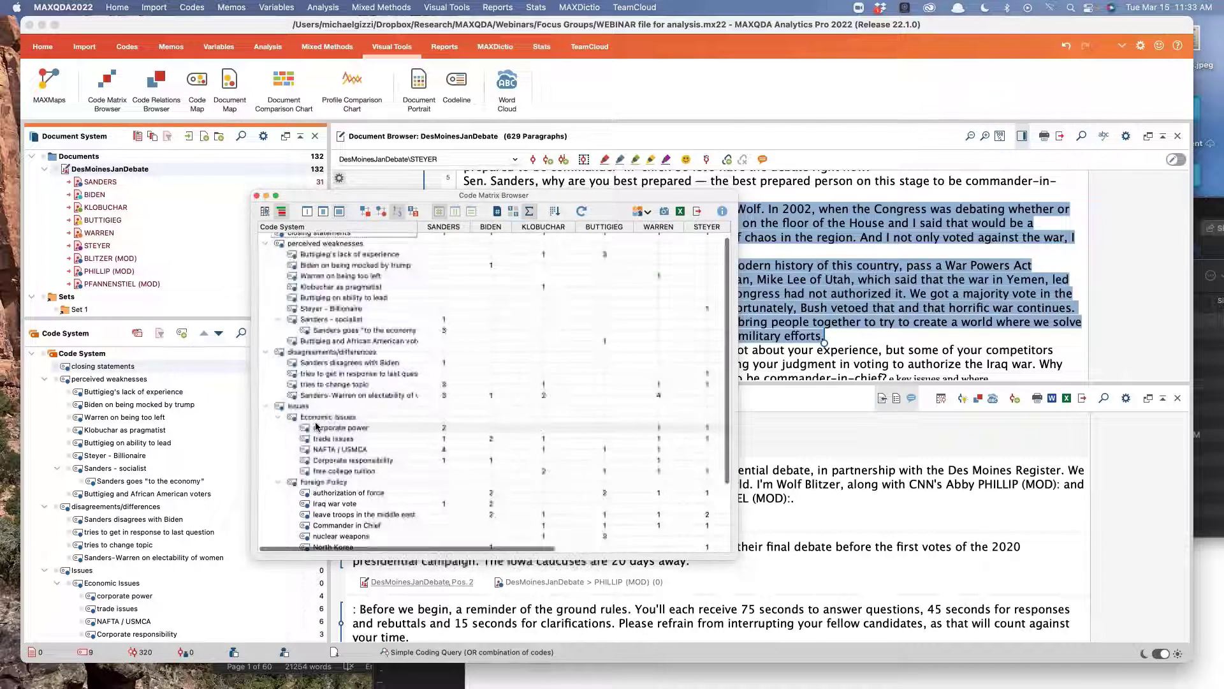
scroll(315, 427, "down", 2)
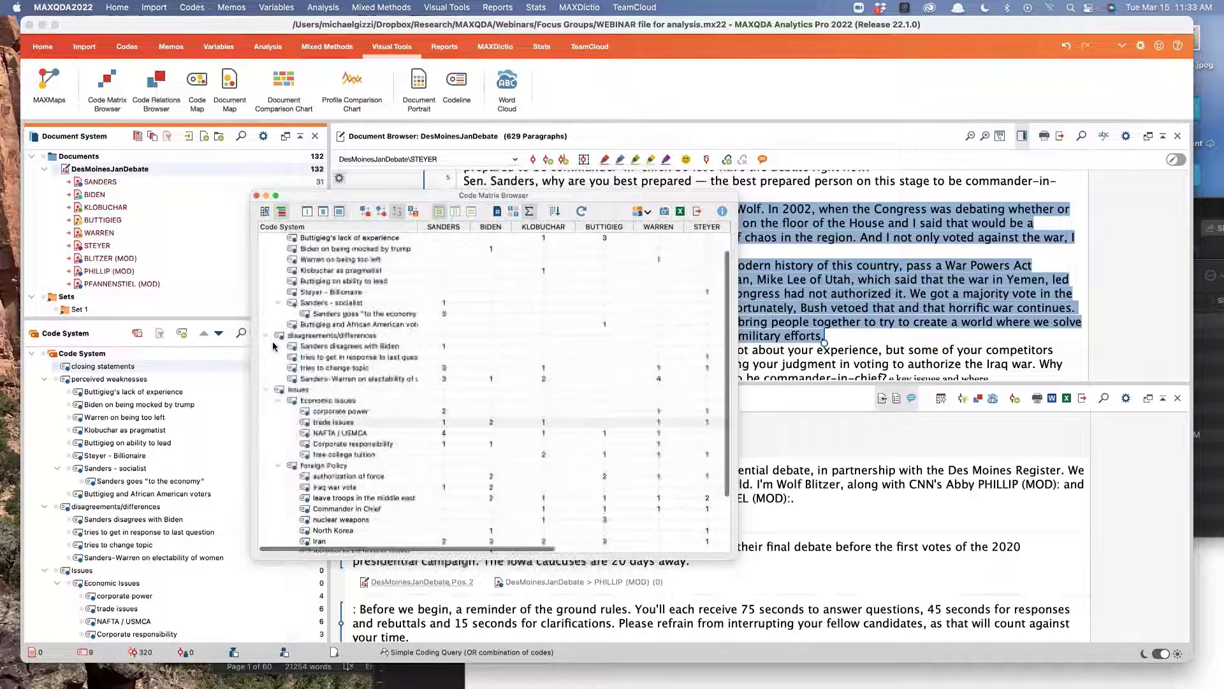
scroll(273, 346, "up", 1)
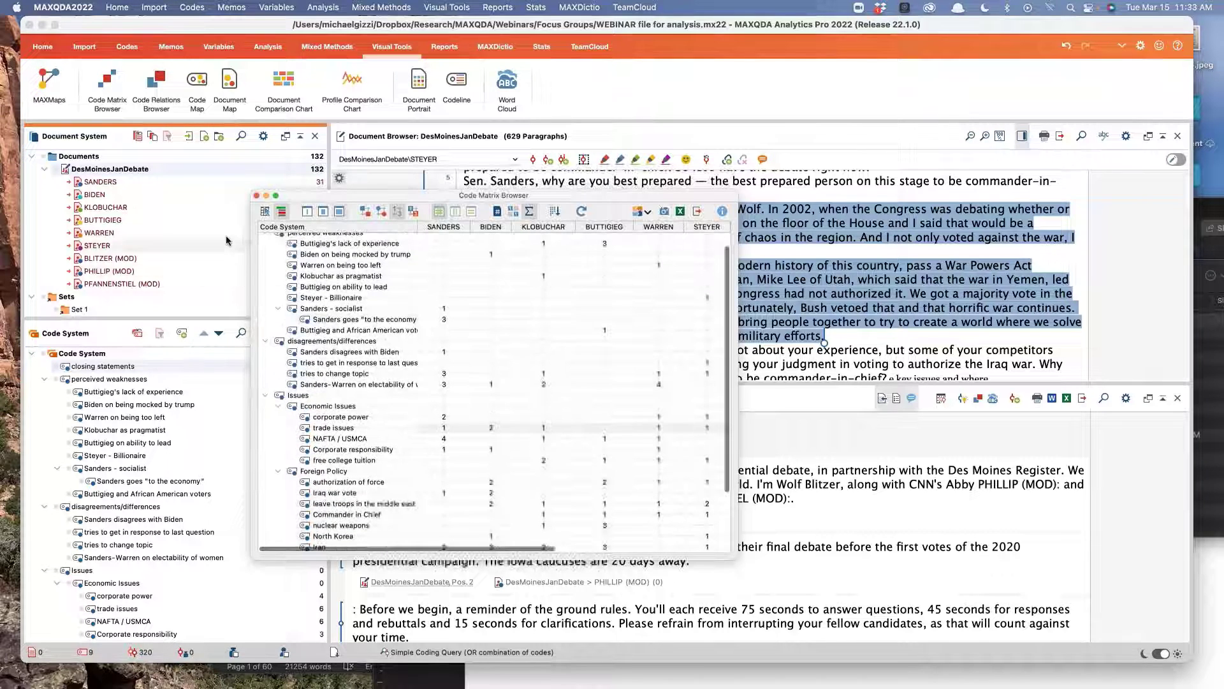
left_click(264, 211)
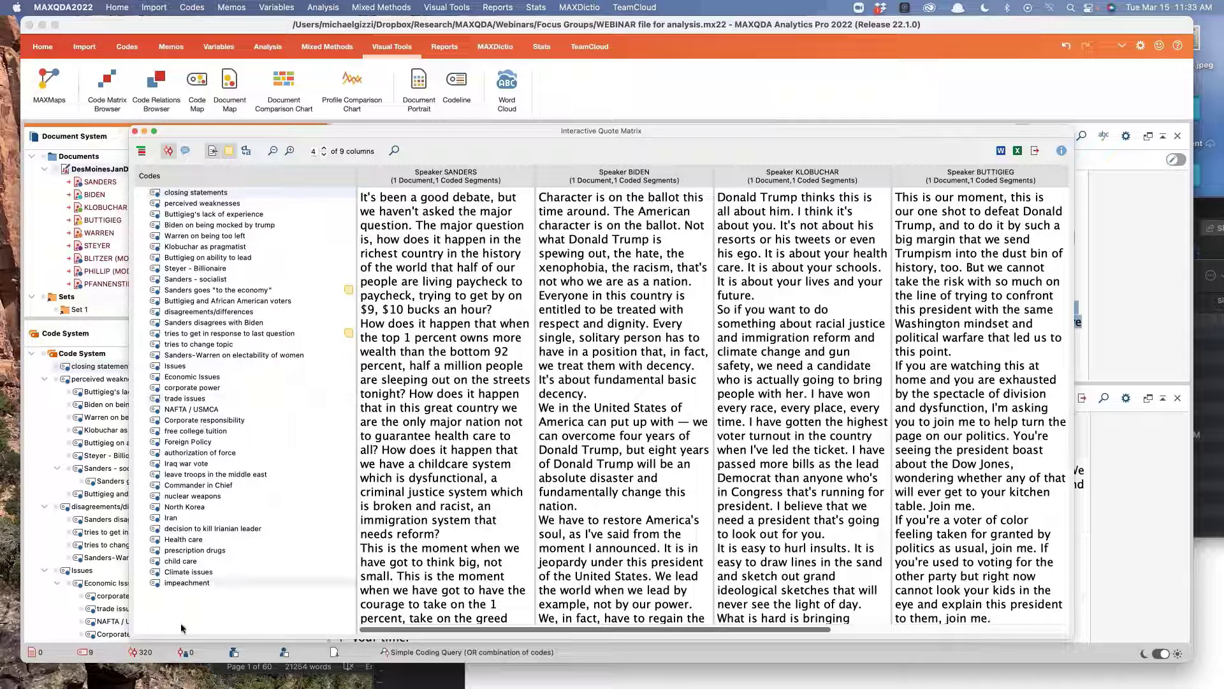
left_click(184, 151)
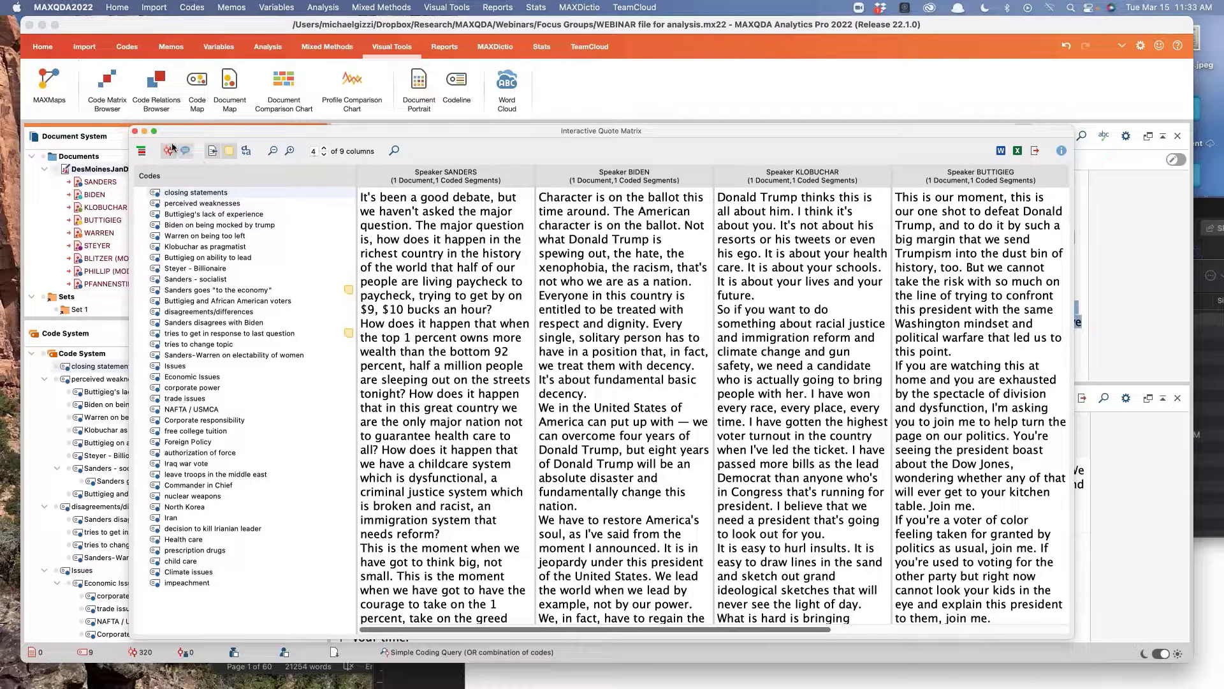
left_click(168, 150)
Step: Show six speaker columns at once in the quote matrix and read through the candidates' closing statements
scroll(510, 344, "down", 4)
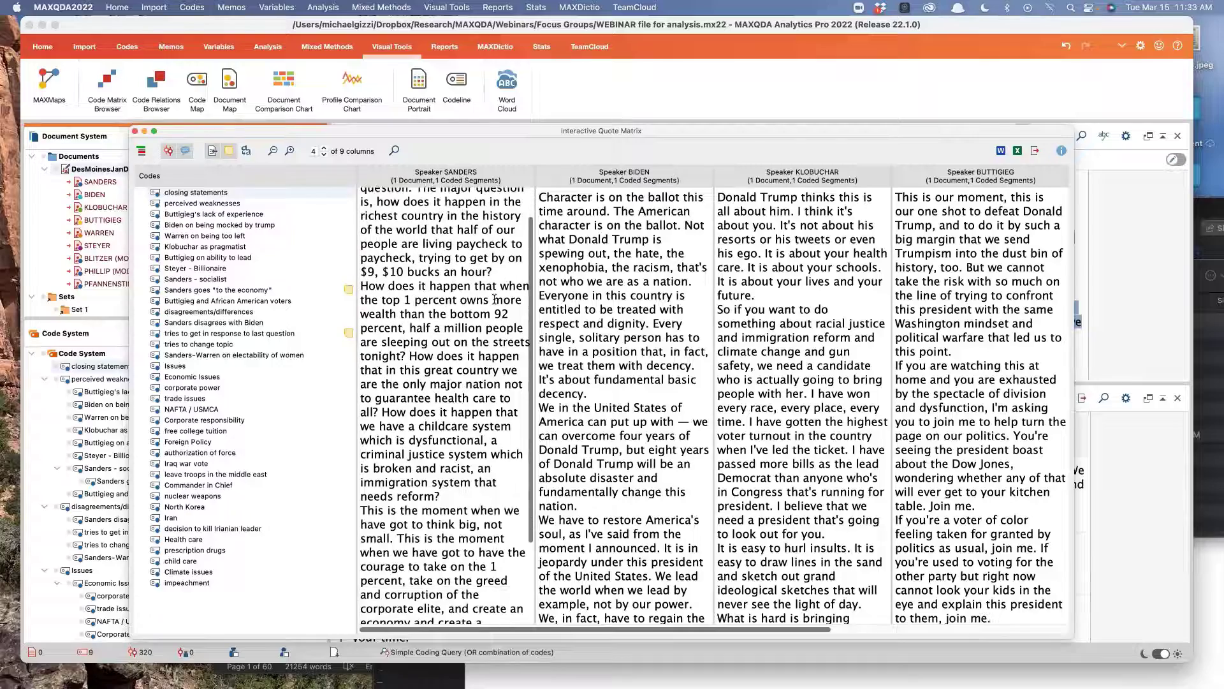
scroll(516, 447, "down", 5)
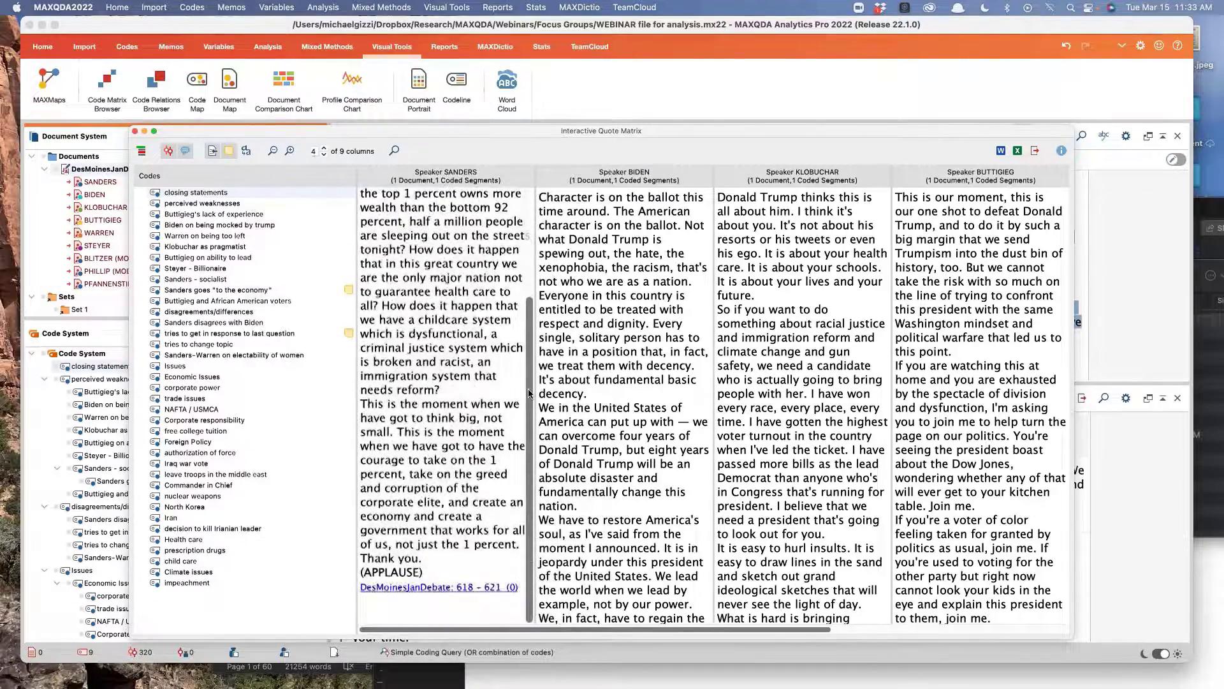
scroll(440, 470, "up", 8)
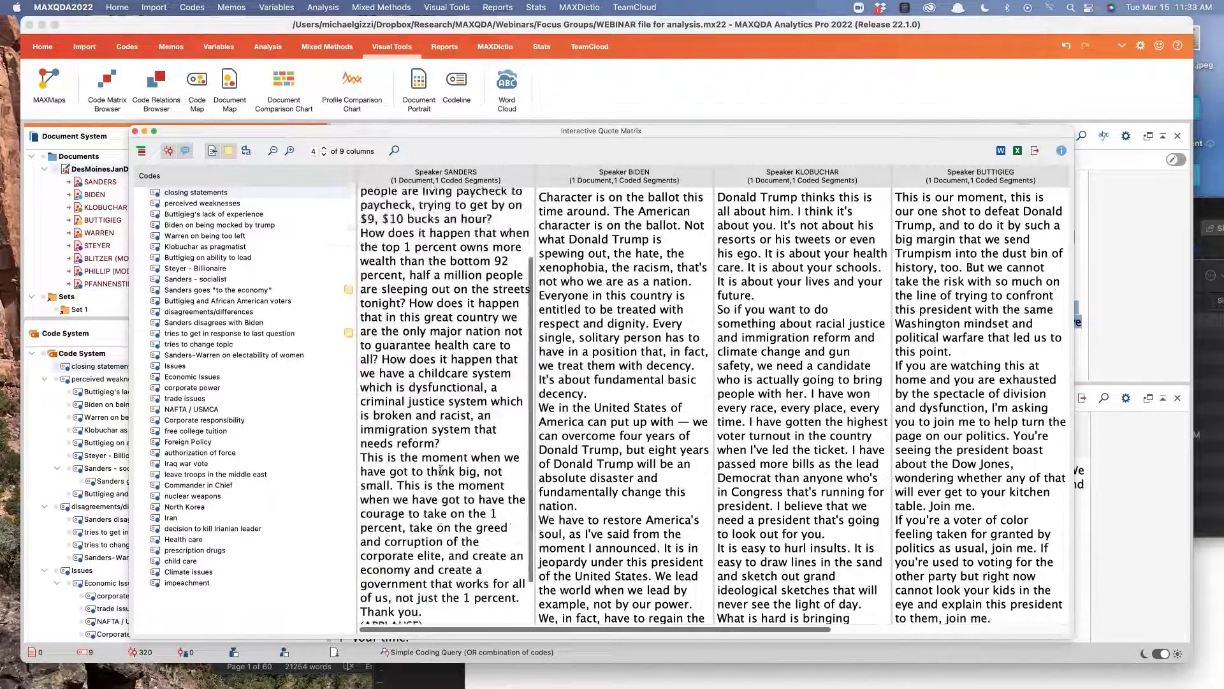
scroll(568, 367, "down", 1)
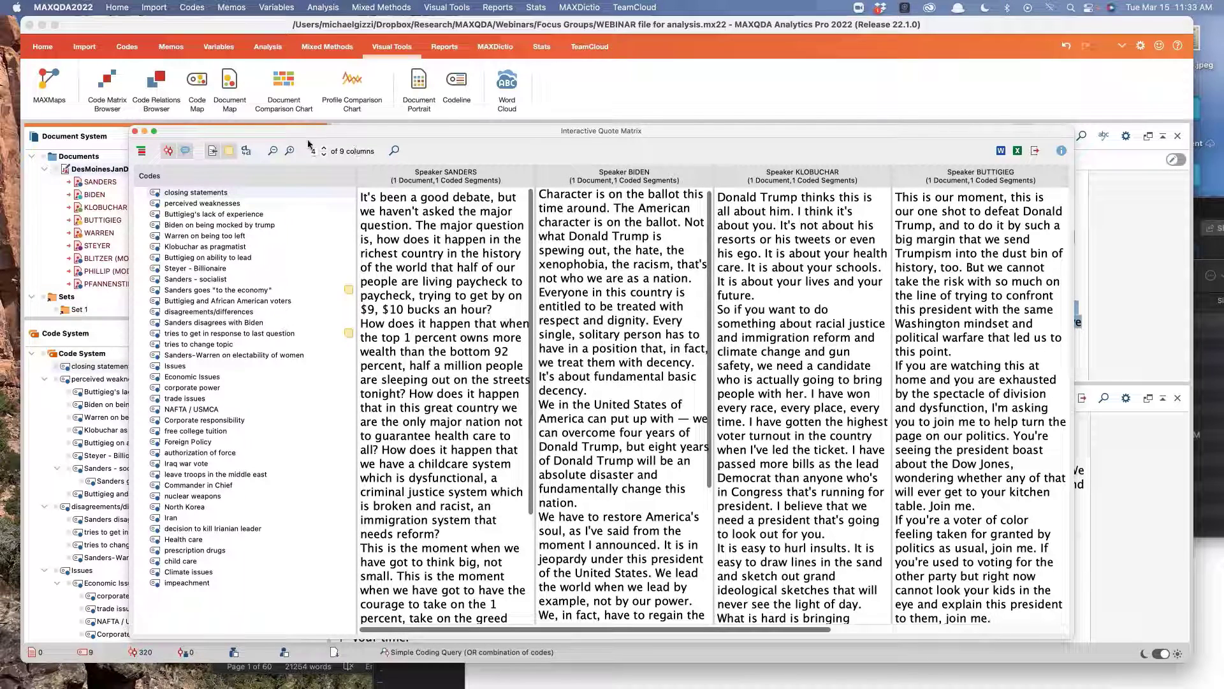
left_click(325, 147)
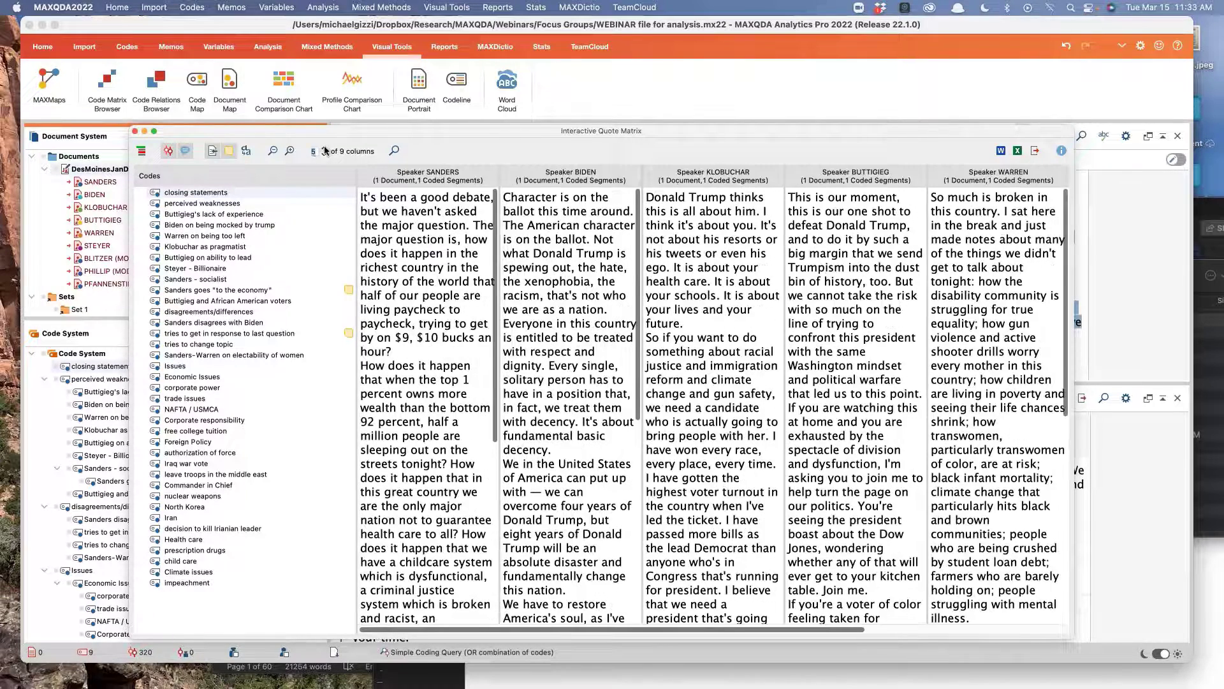
left_click(325, 149)
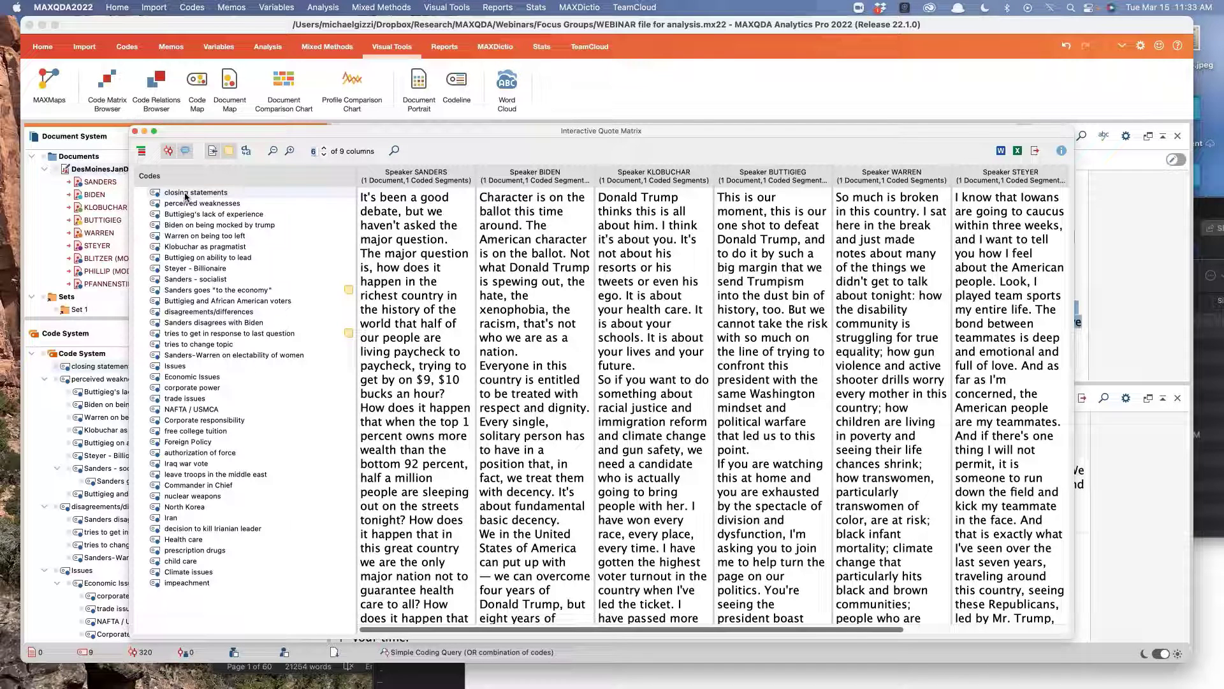
scroll(672, 304, "down", 5)
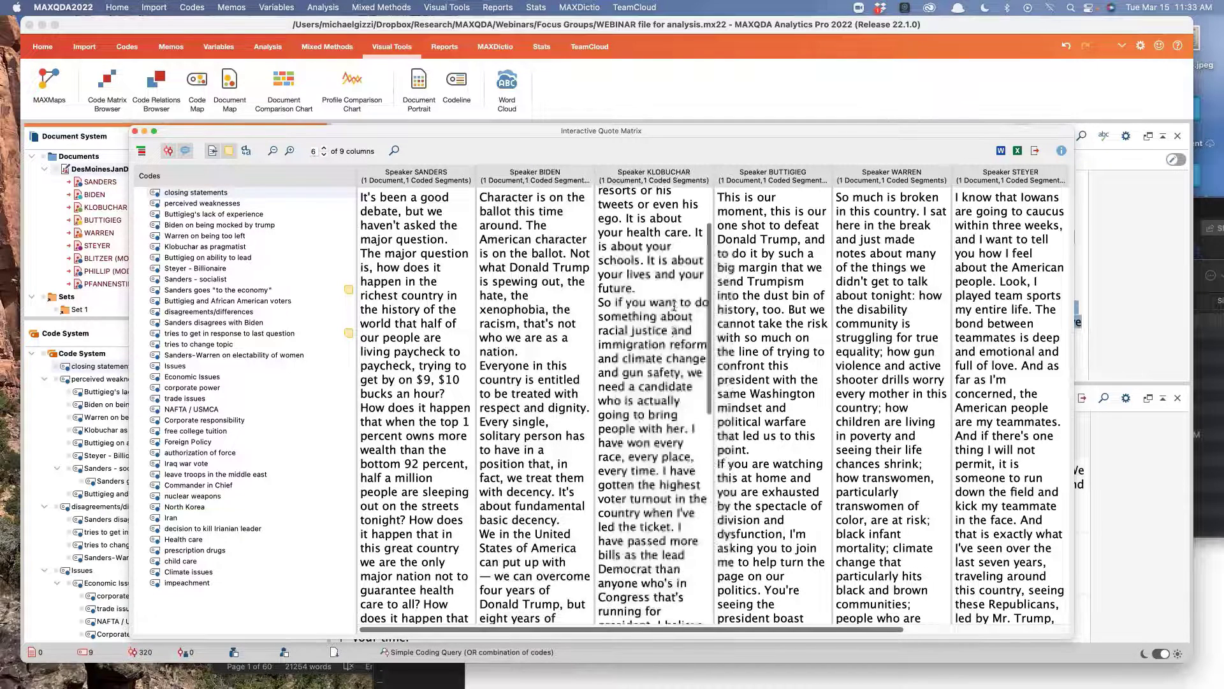
scroll(495, 304, "down", 7)
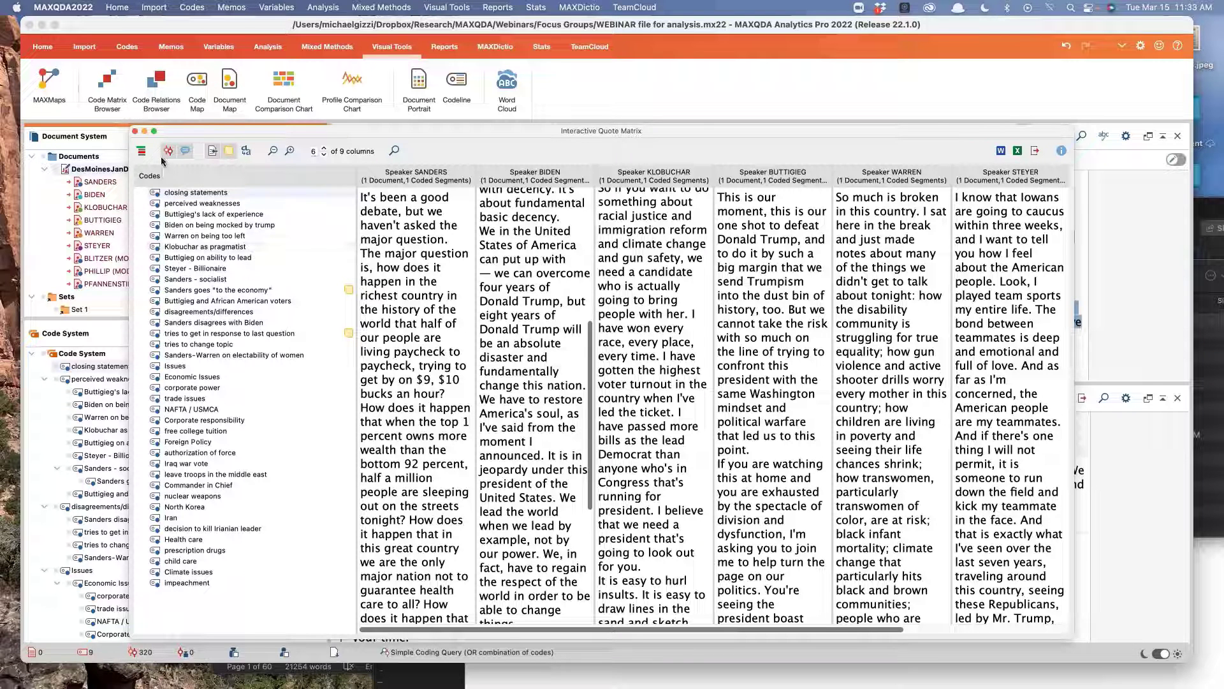
Step: Show the codes as a hierarchy and follow the 'corporate power' quotes to the source passage of Sanders' last segment
left_click(141, 151)
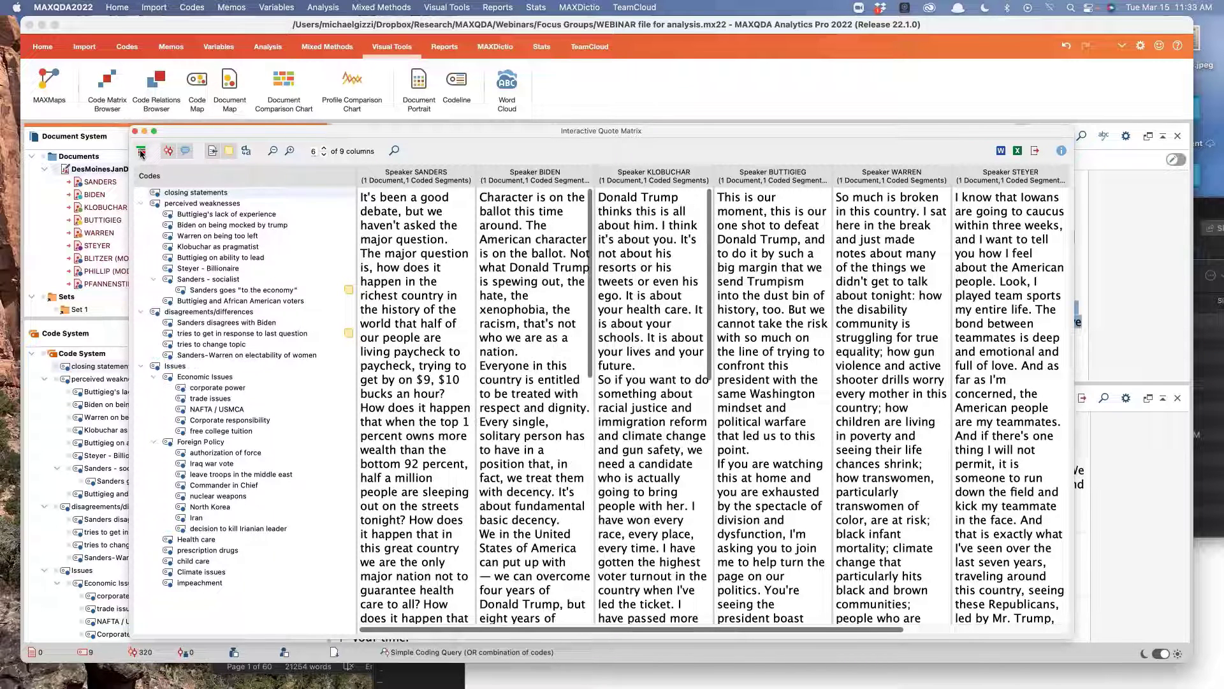
left_click(213, 388)
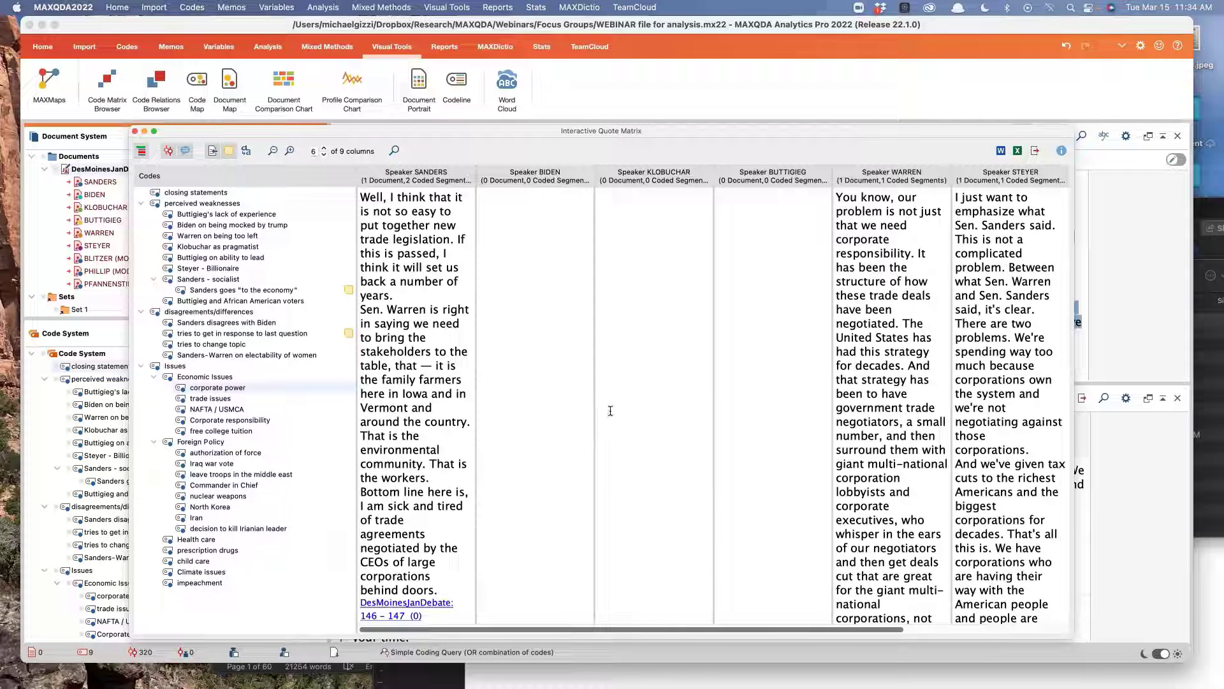
scroll(472, 422, "down", 15)
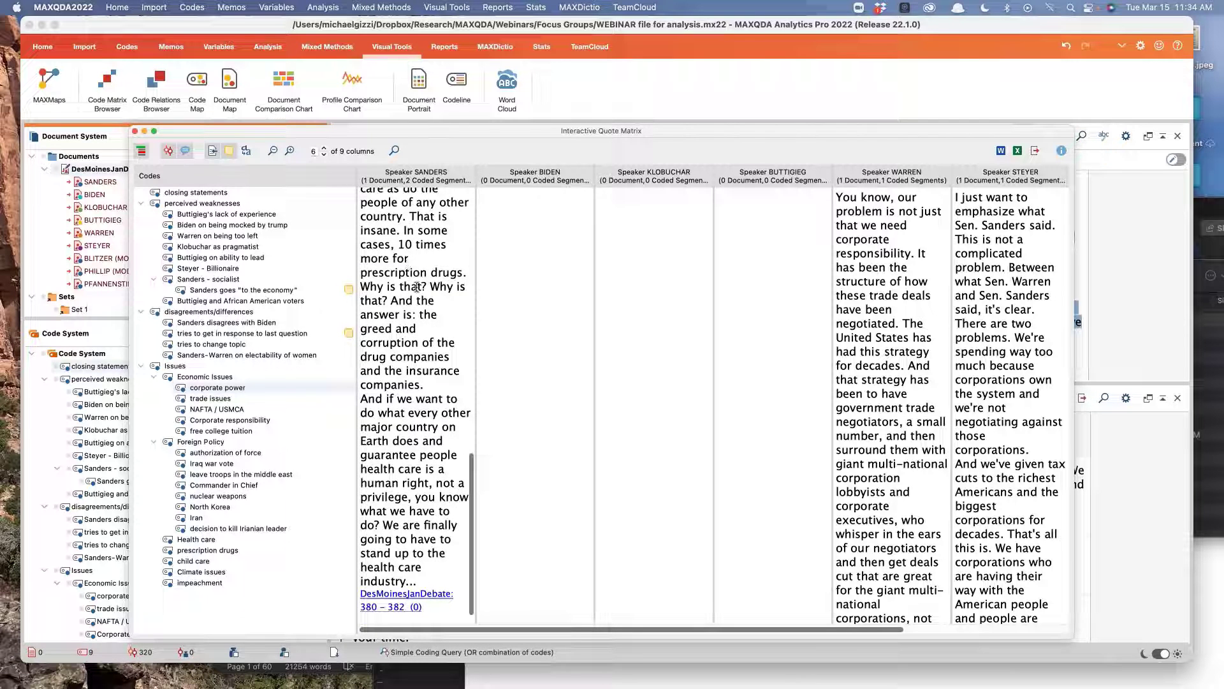
left_click(408, 603)
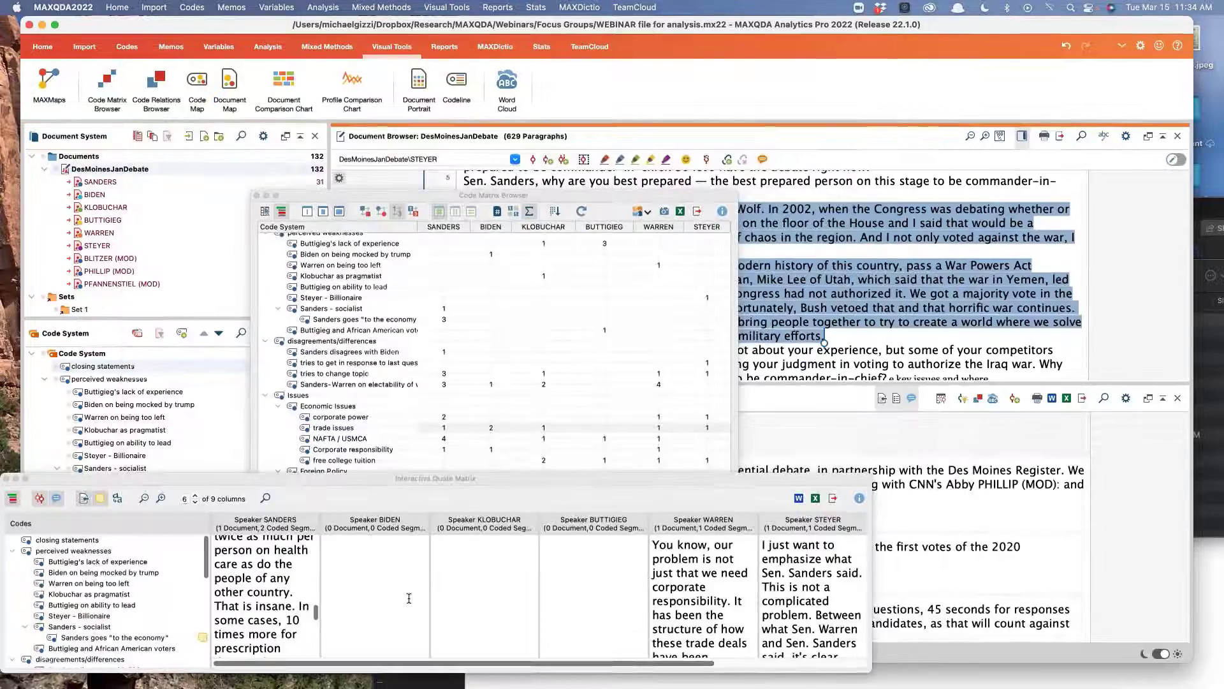
Step: Bring the Interactive Quote Matrix back at full size and display the speakers' quotes for the code 'NAFTA / USMCA'
left_click_drag(642, 200, 832, 77)
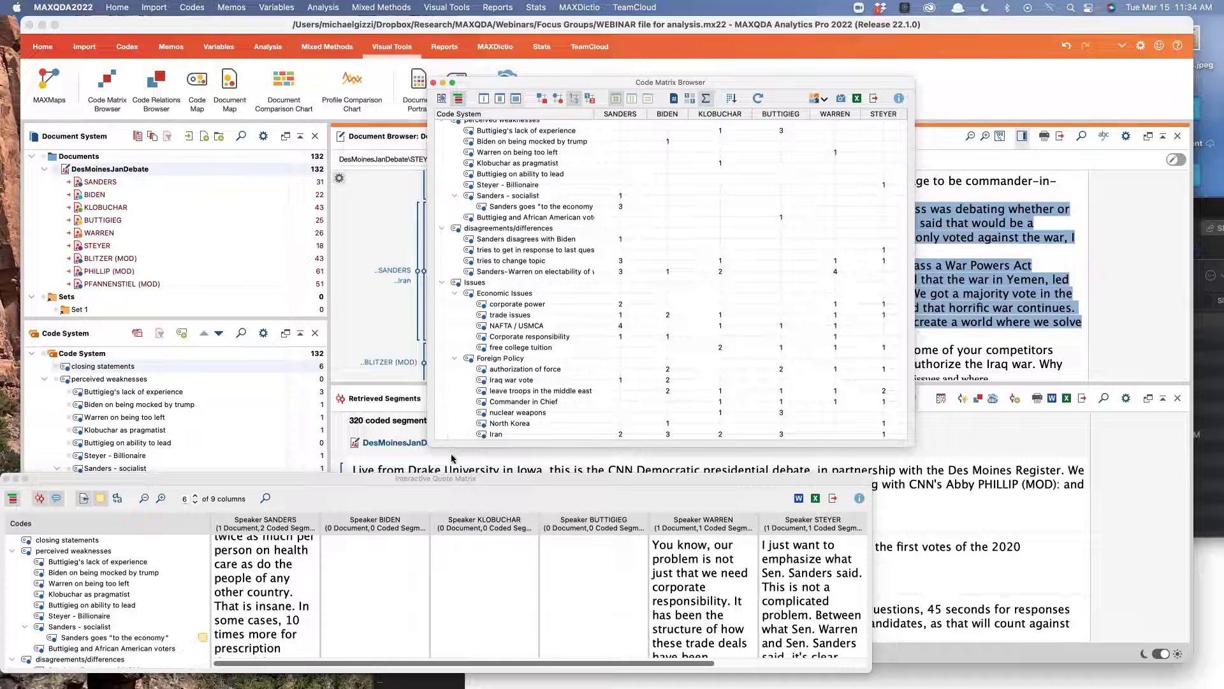
double_click(468, 482)
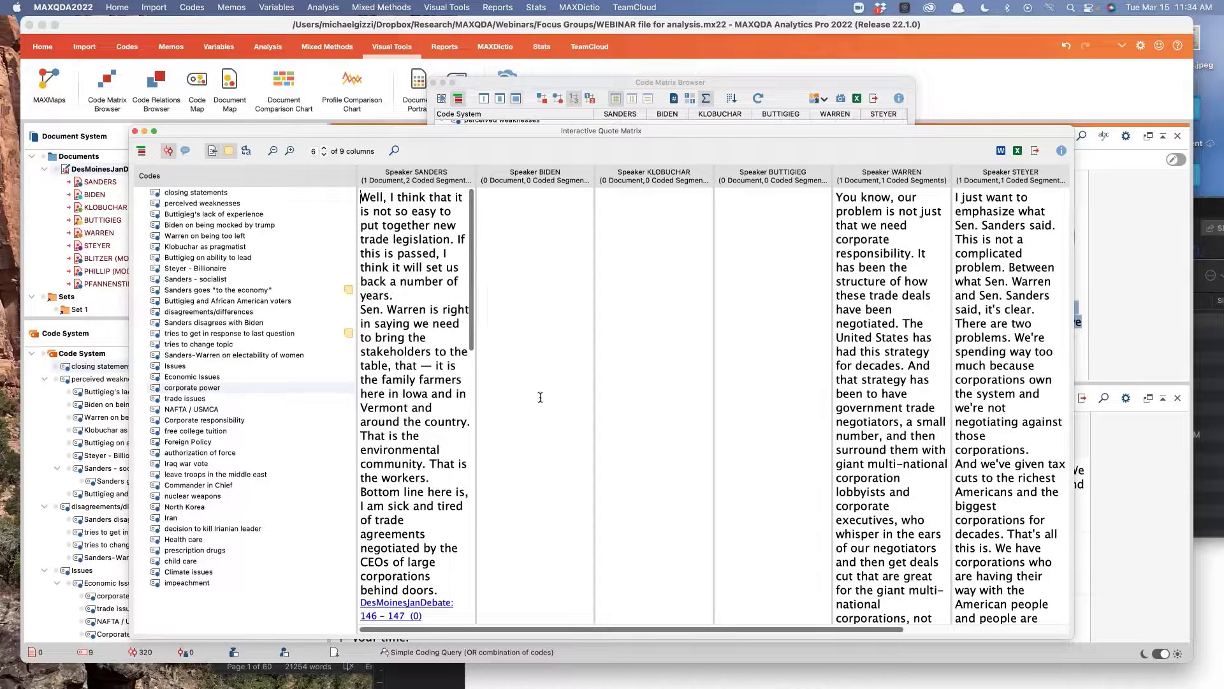
left_click(197, 311)
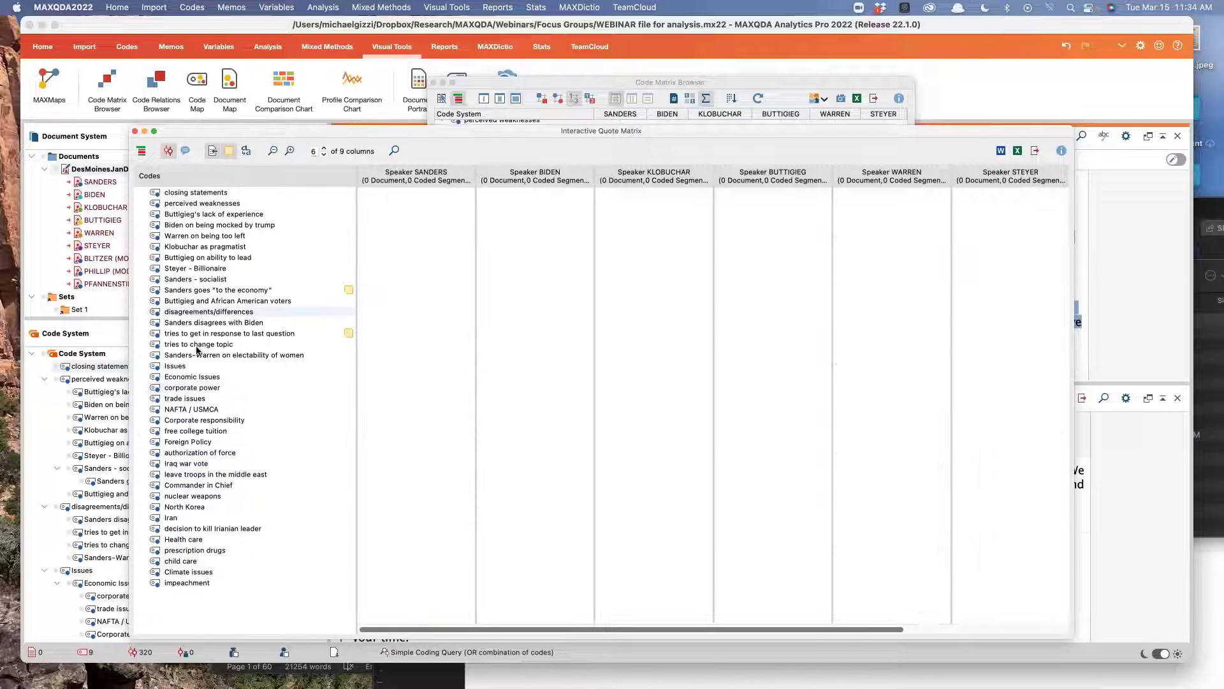
left_click(204, 409)
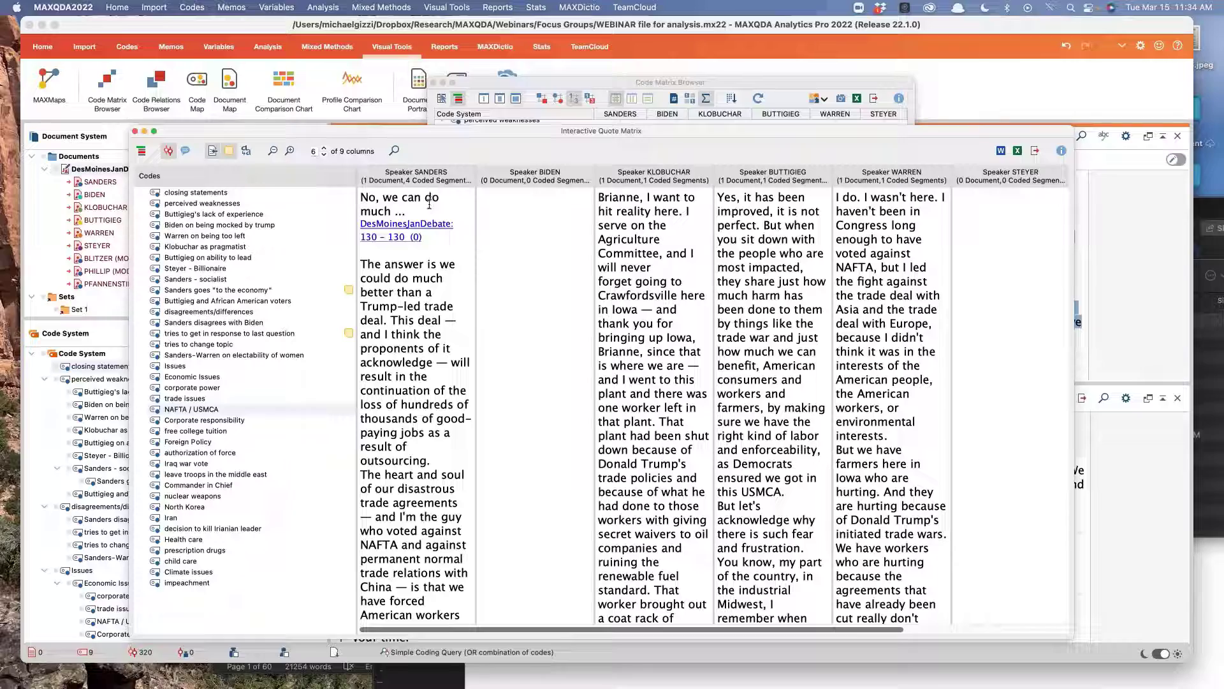
Step: Close the Interactive Quote Matrix and move the Code Matrix Browser window clear of the visual tools
left_click_drag(343, 132, 374, 131)
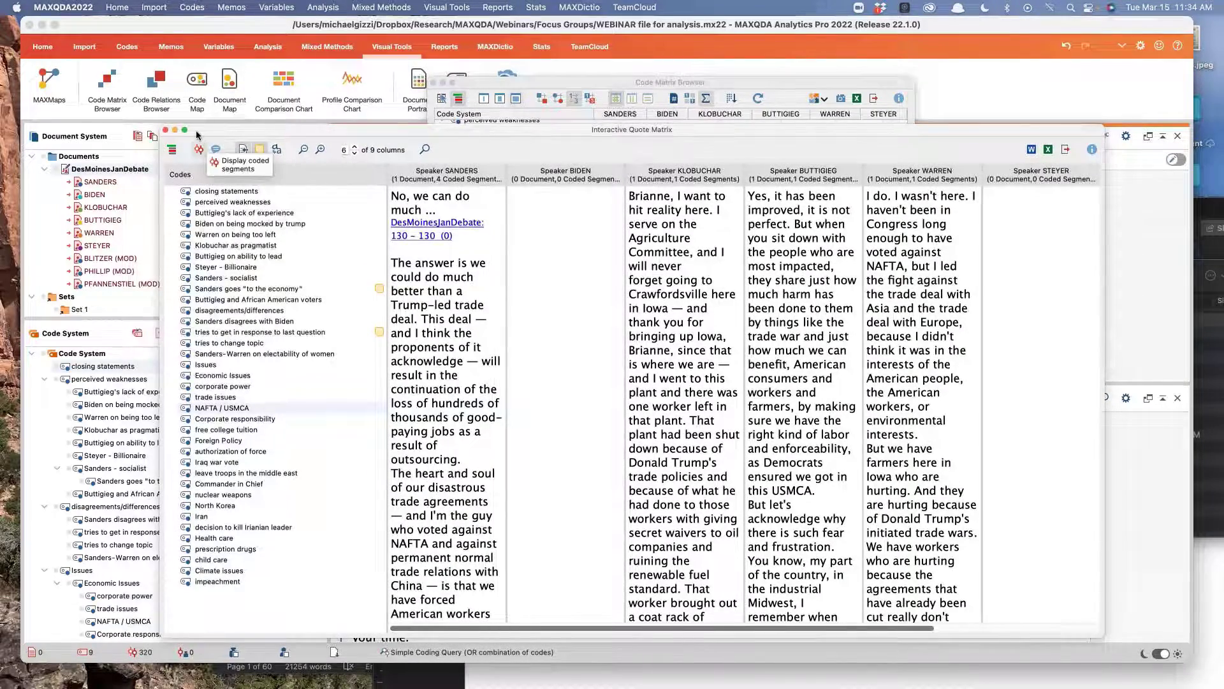
left_click(164, 131)
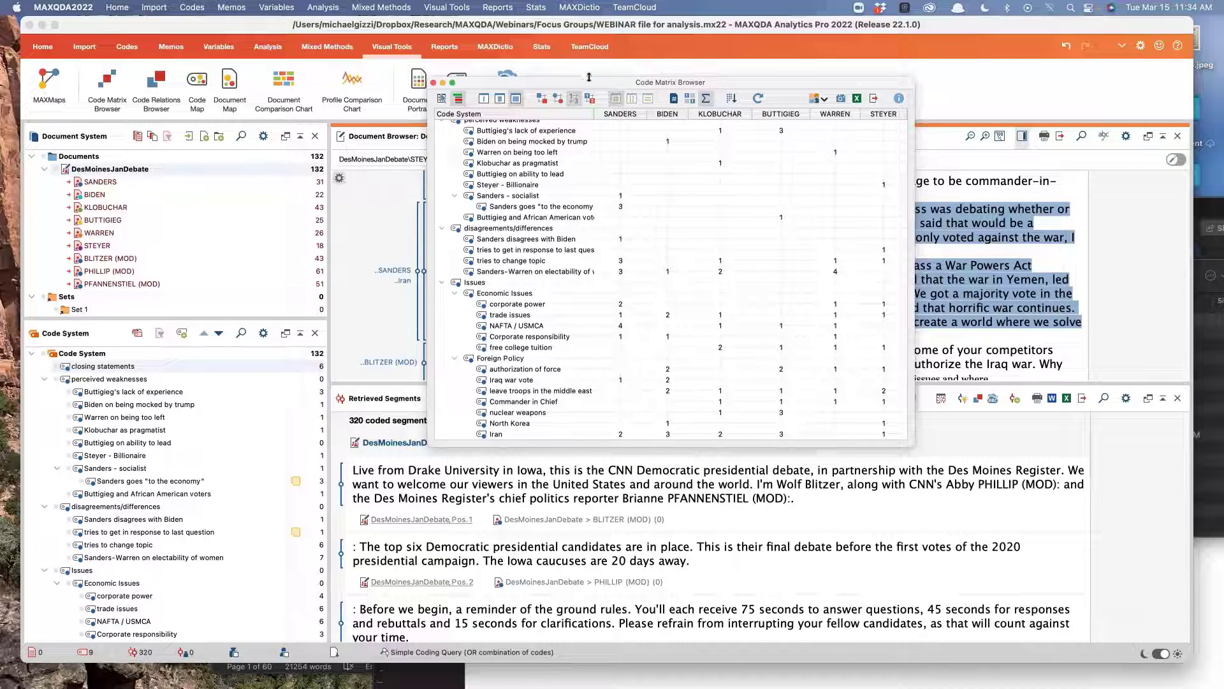
left_click_drag(598, 89, 595, 183)
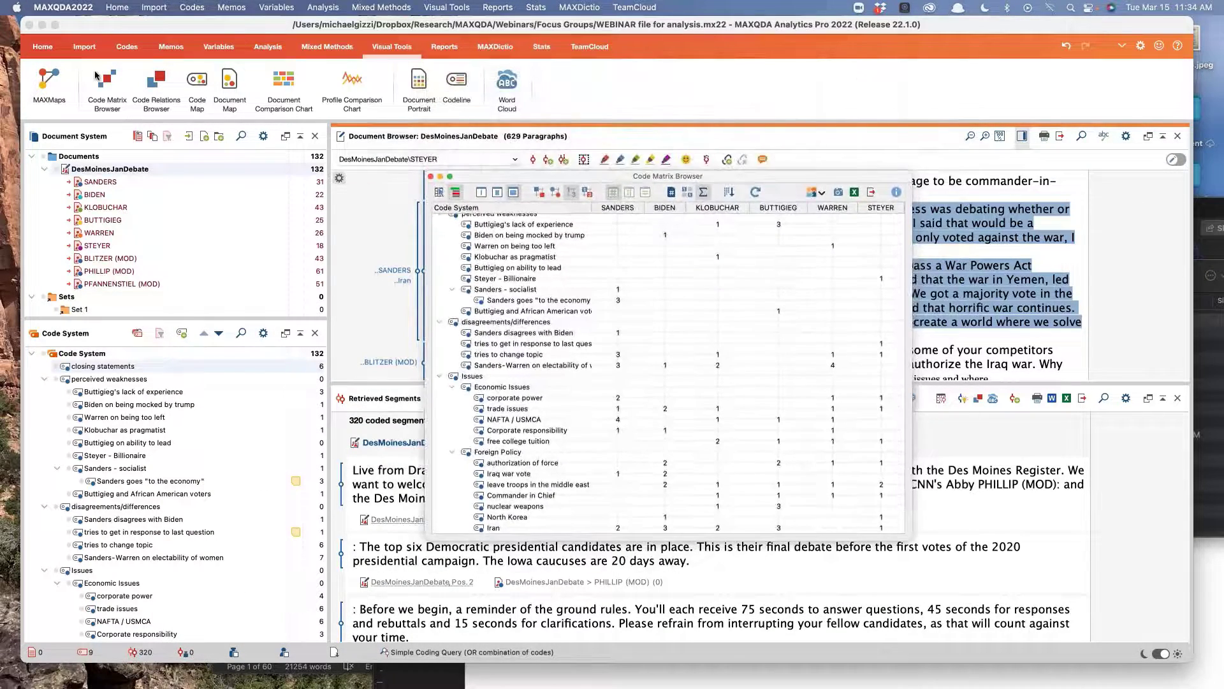
Step: Open the English example project Work Life Balance.mx22 and accept the automatic backup of the project
left_click(42, 47)
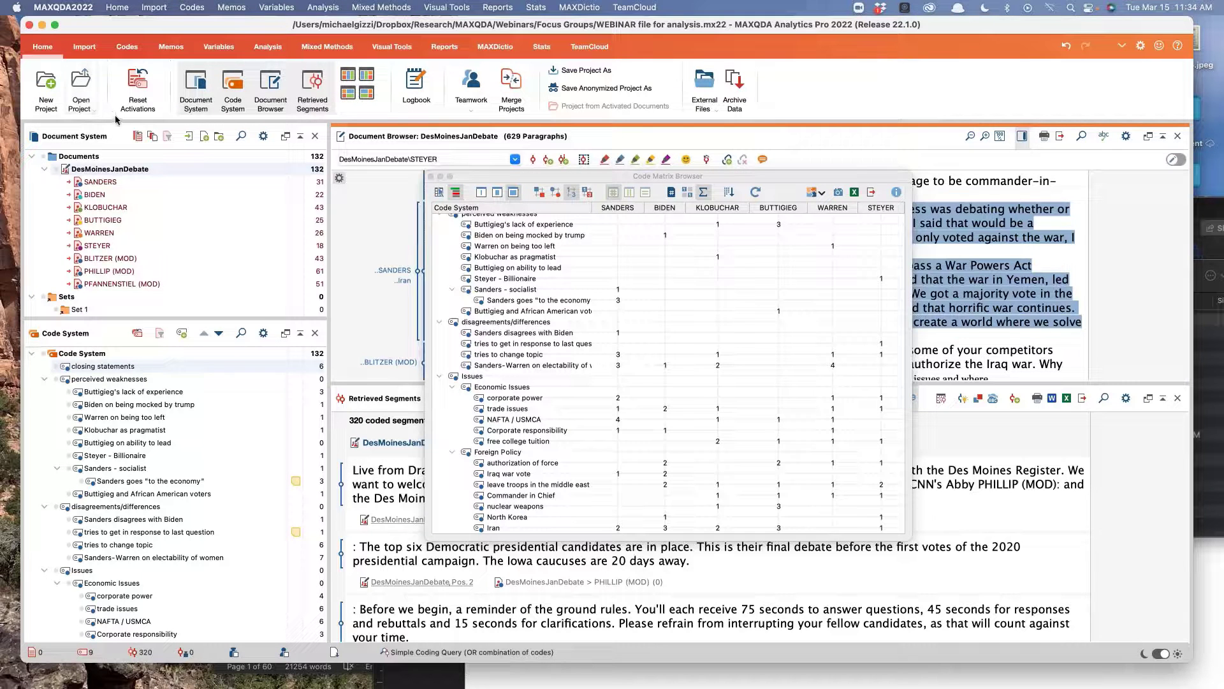
left_click(93, 111)
left_click(142, 104)
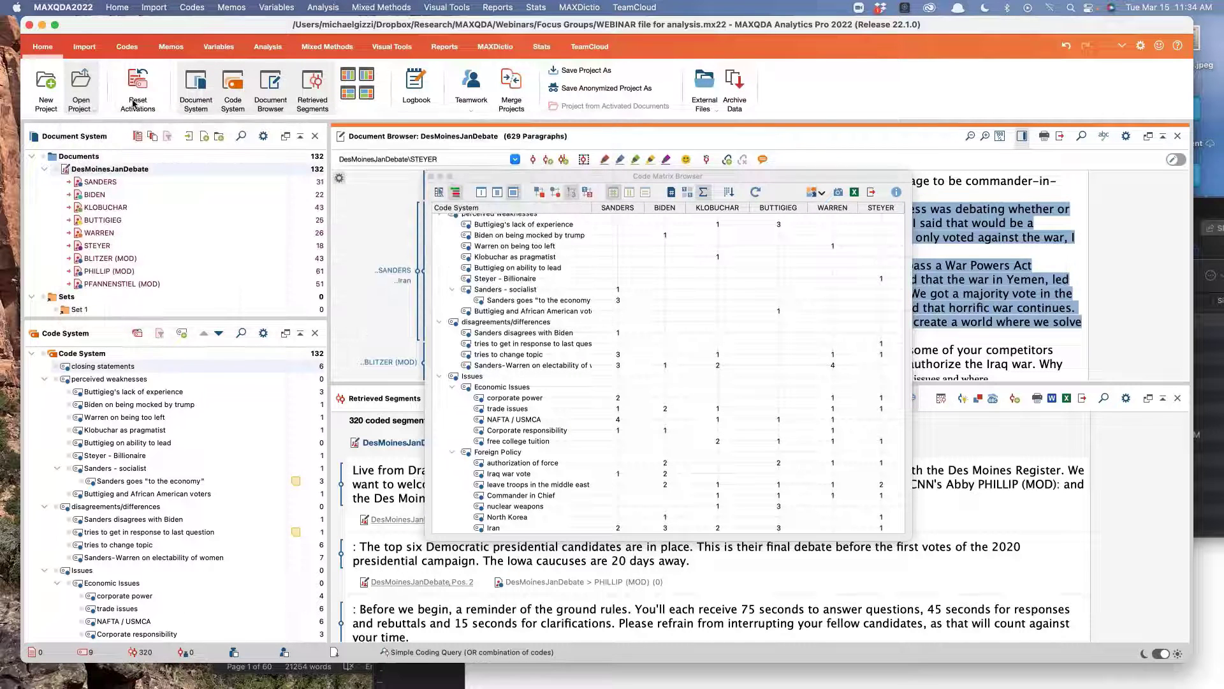
left_click(83, 106)
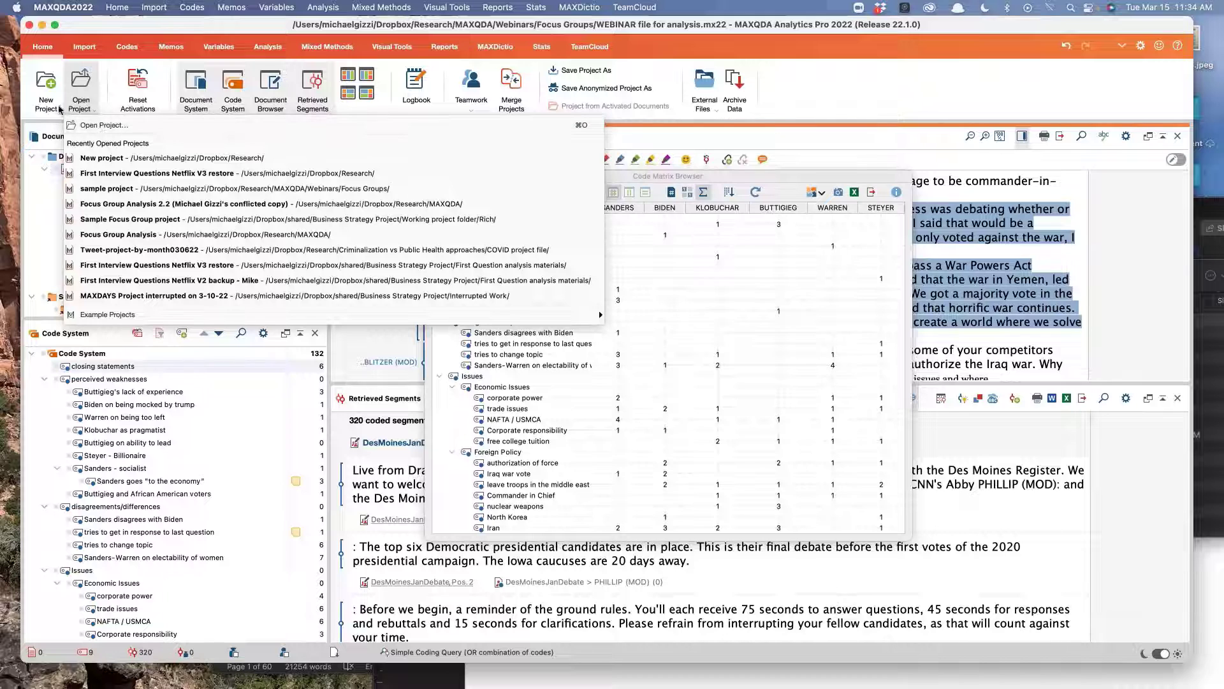
left_click(45, 49)
left_click(90, 112)
mouse_move(179, 317)
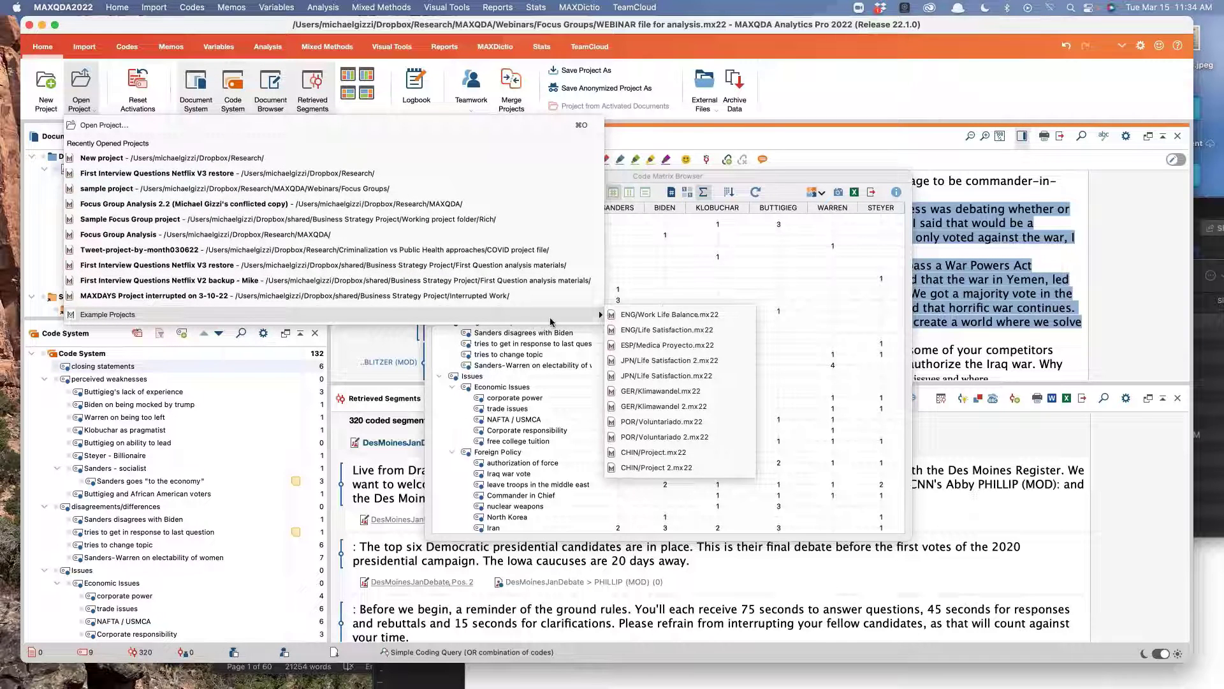
left_click(669, 315)
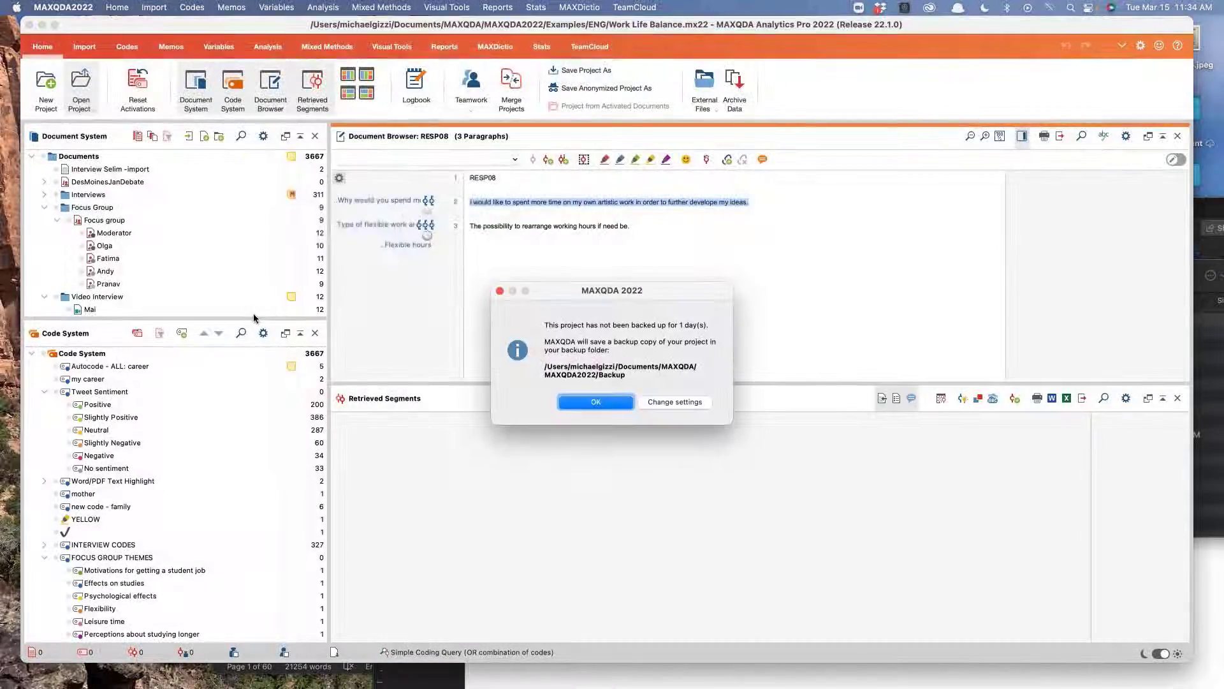
left_click(596, 402)
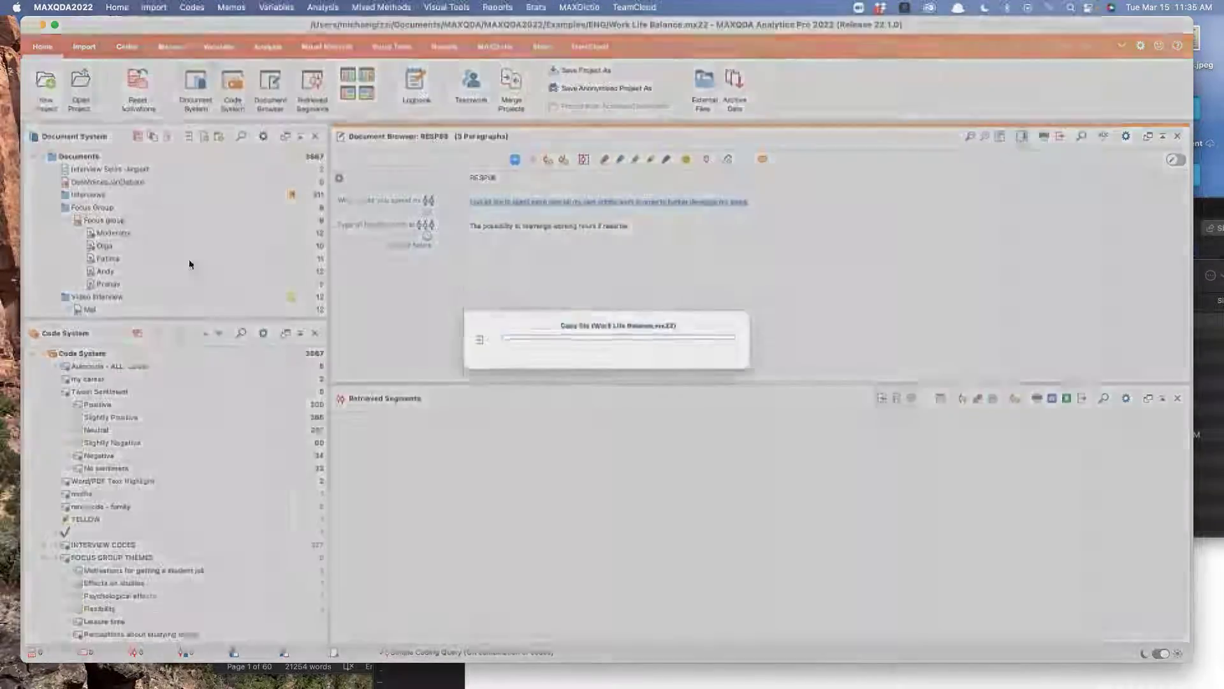
Step: Activate the moderator and all four participants of the 'Focus group' document individually, leaving the document itself deactivated
left_click(79, 220)
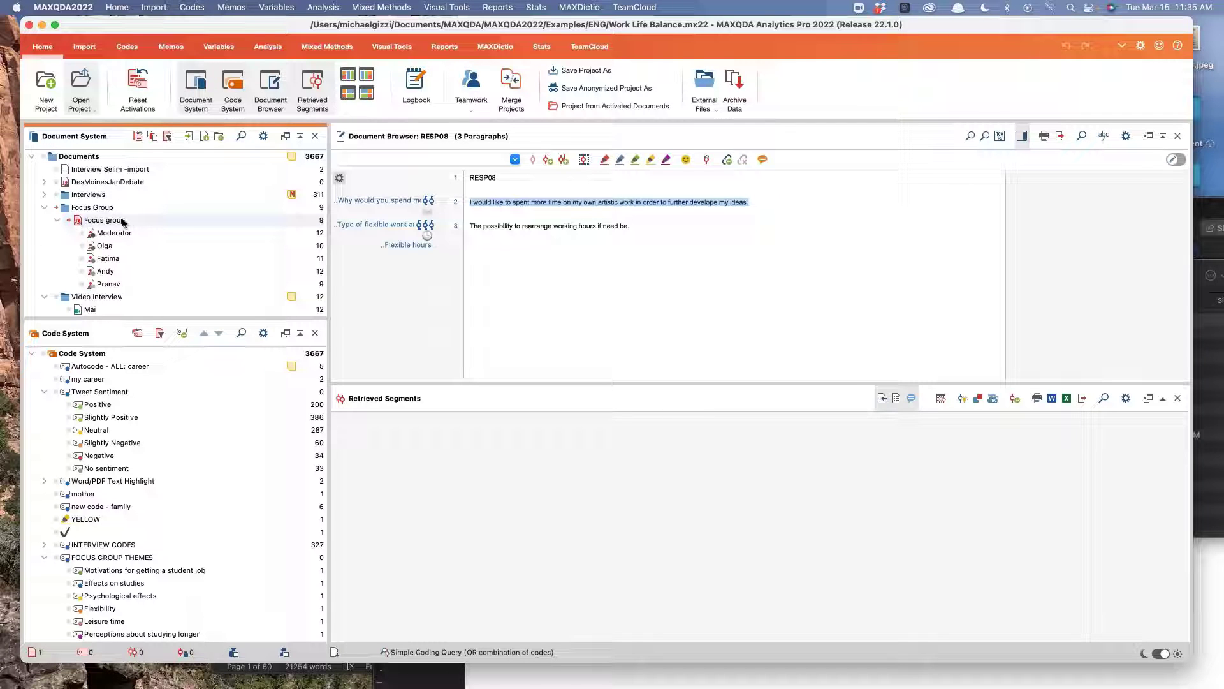
left_click(90, 233)
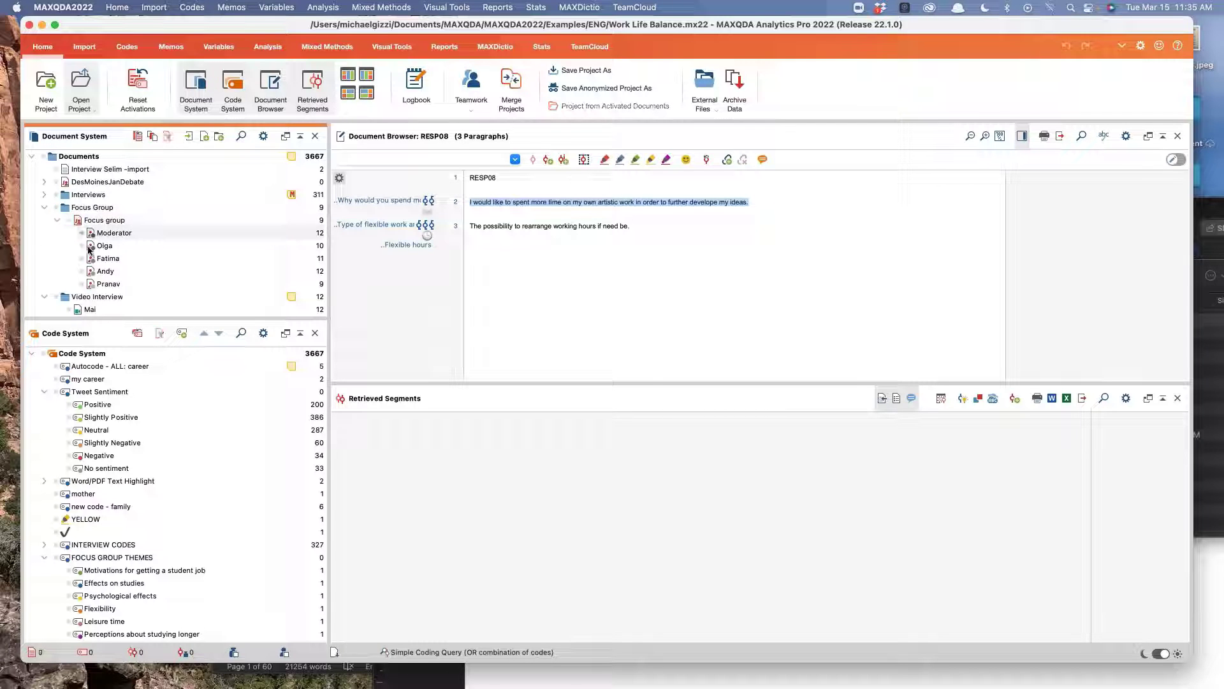
left_click(89, 246)
left_click(90, 259)
left_click(90, 272)
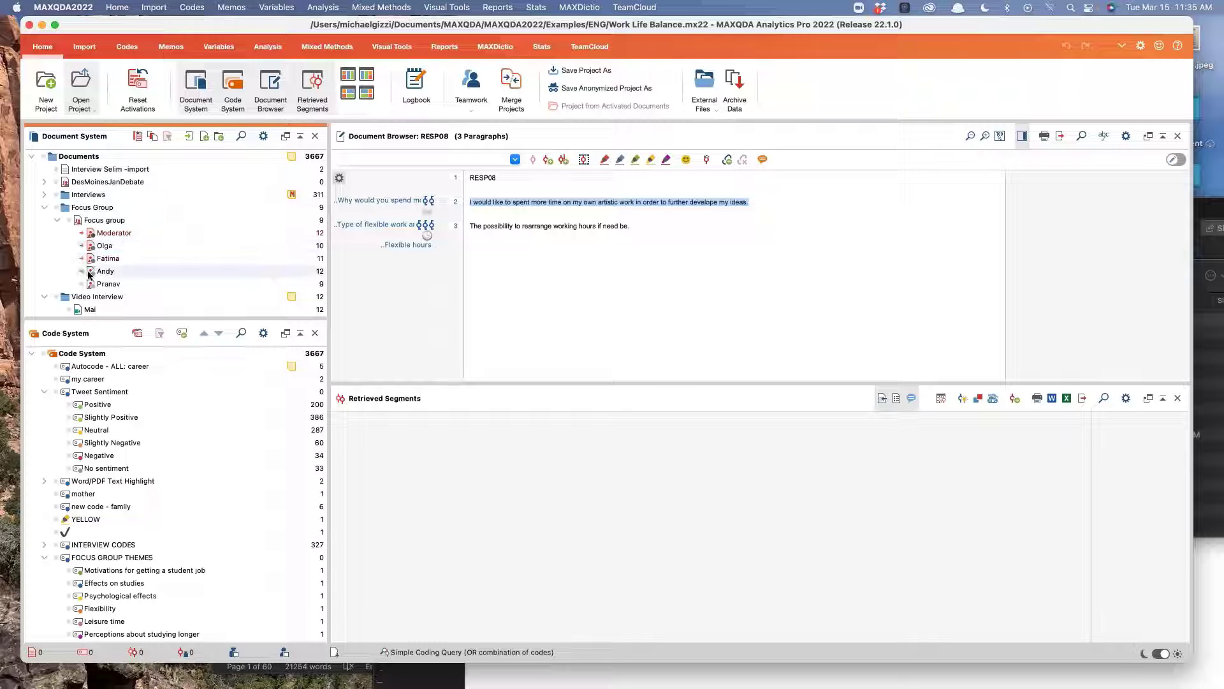
left_click(90, 285)
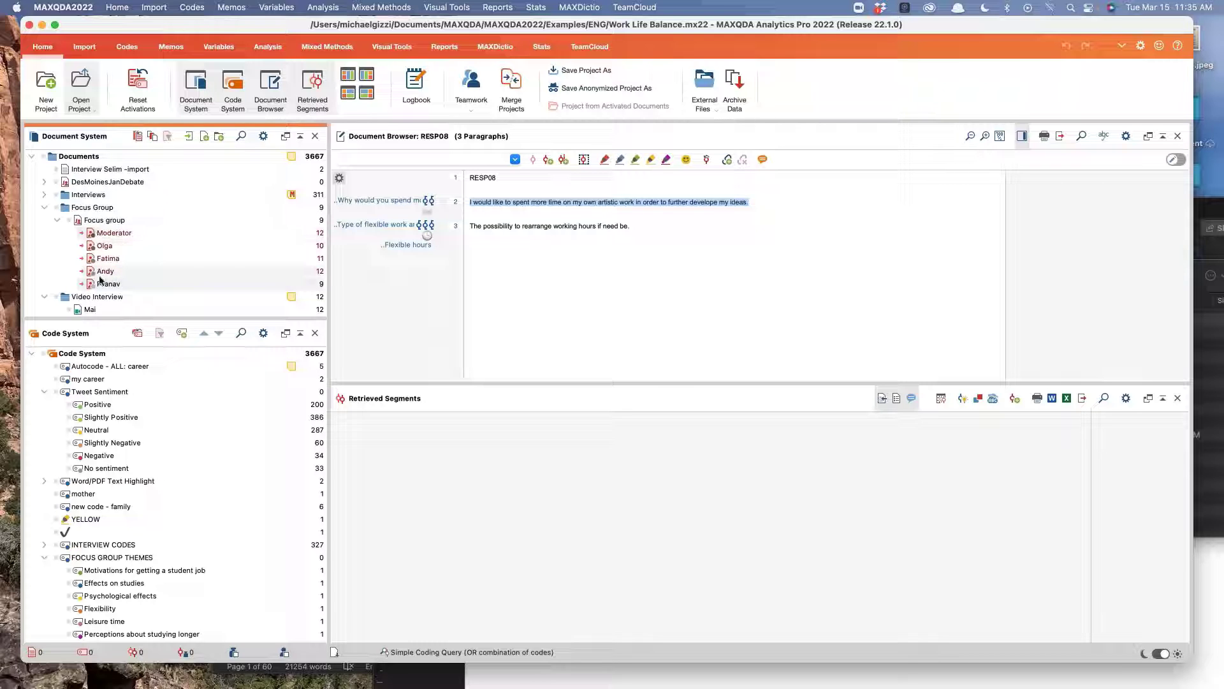
Step: Create a Code Matrix Browser with focus group speakers as columns, only for activated focus group speakers
left_click(267, 48)
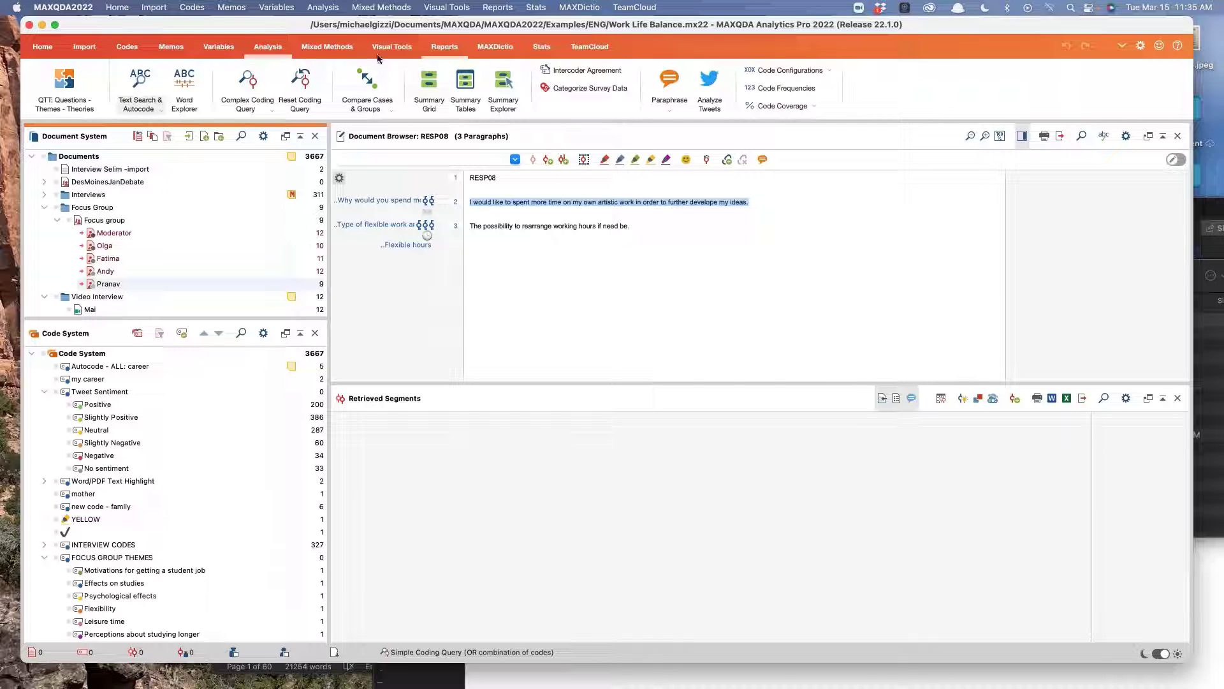
left_click(408, 51)
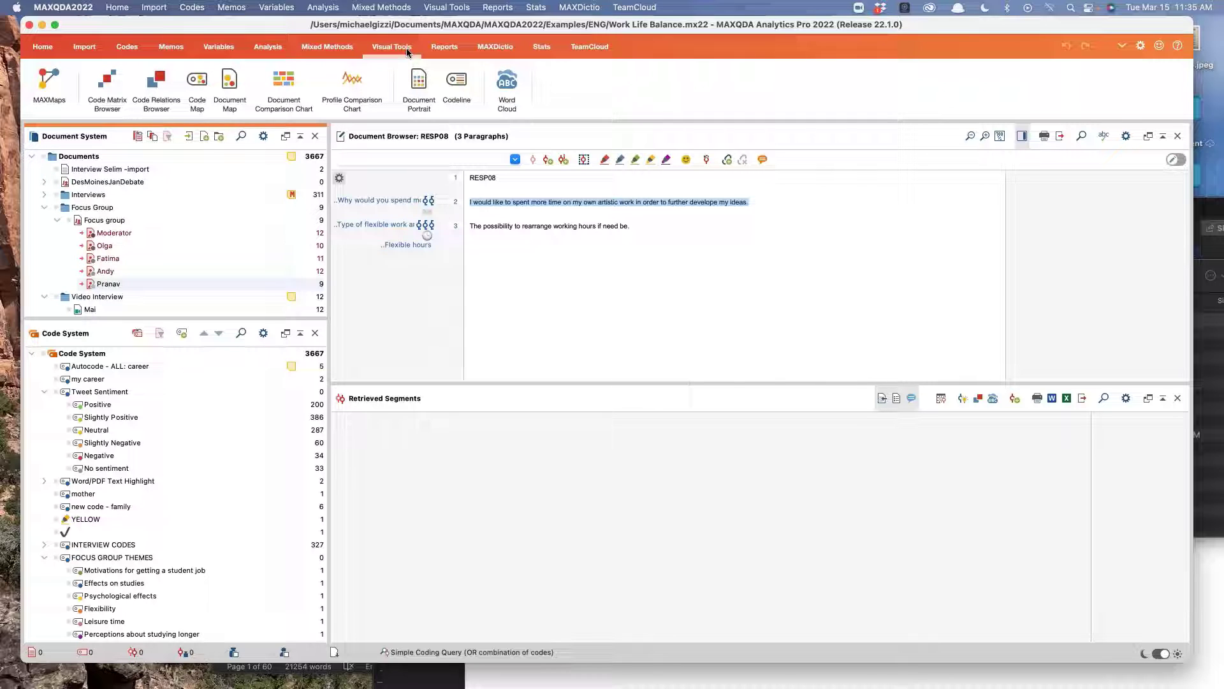
left_click(108, 81)
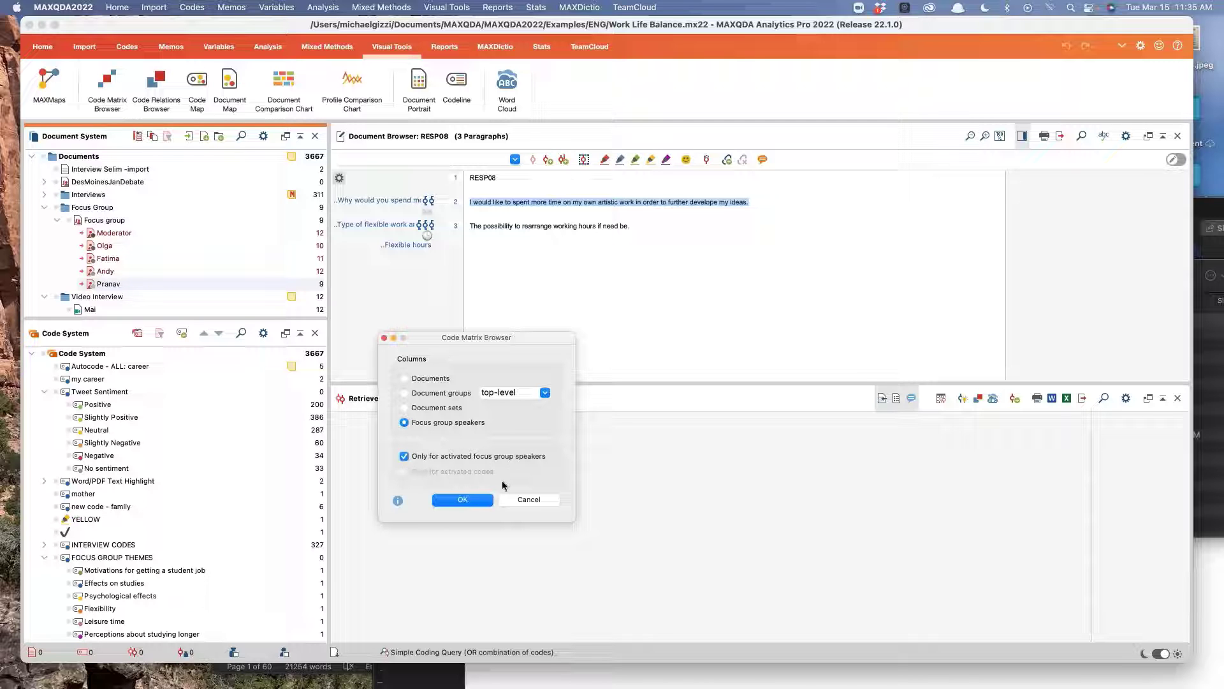
left_click(459, 499)
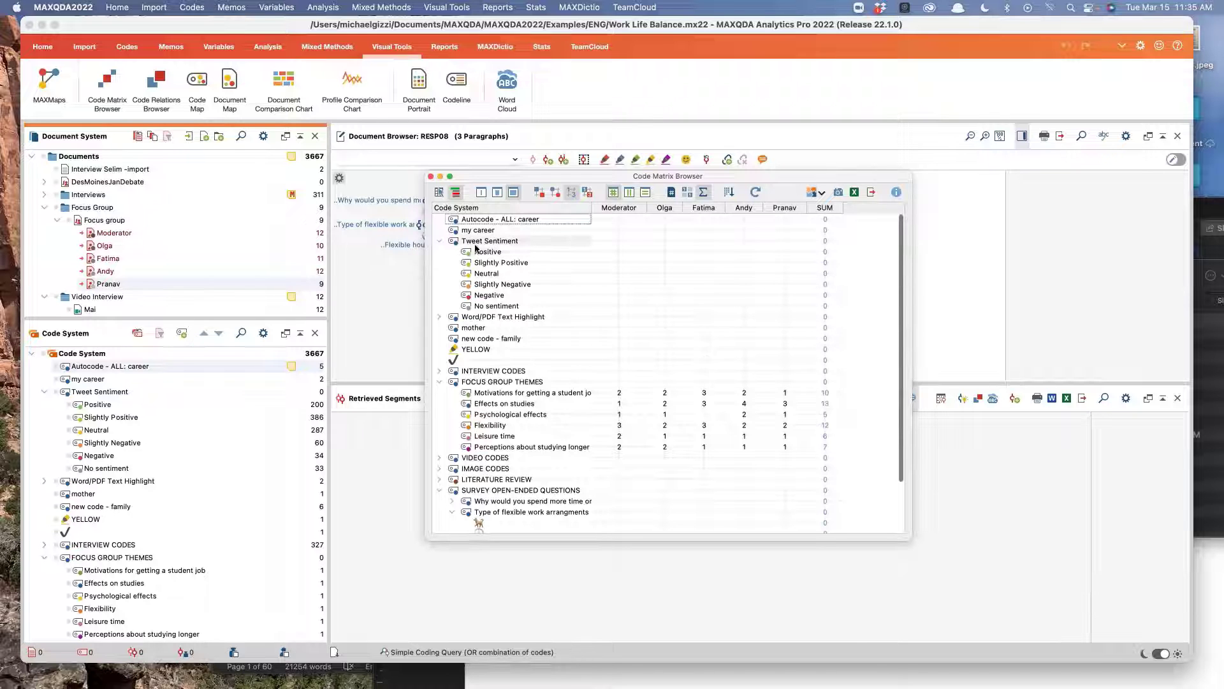
Step: Activate the 'FOCUS GROUP THEMES' codes and restrict the Code Matrix Browser to activated codes
scroll(489, 333, "down", 3)
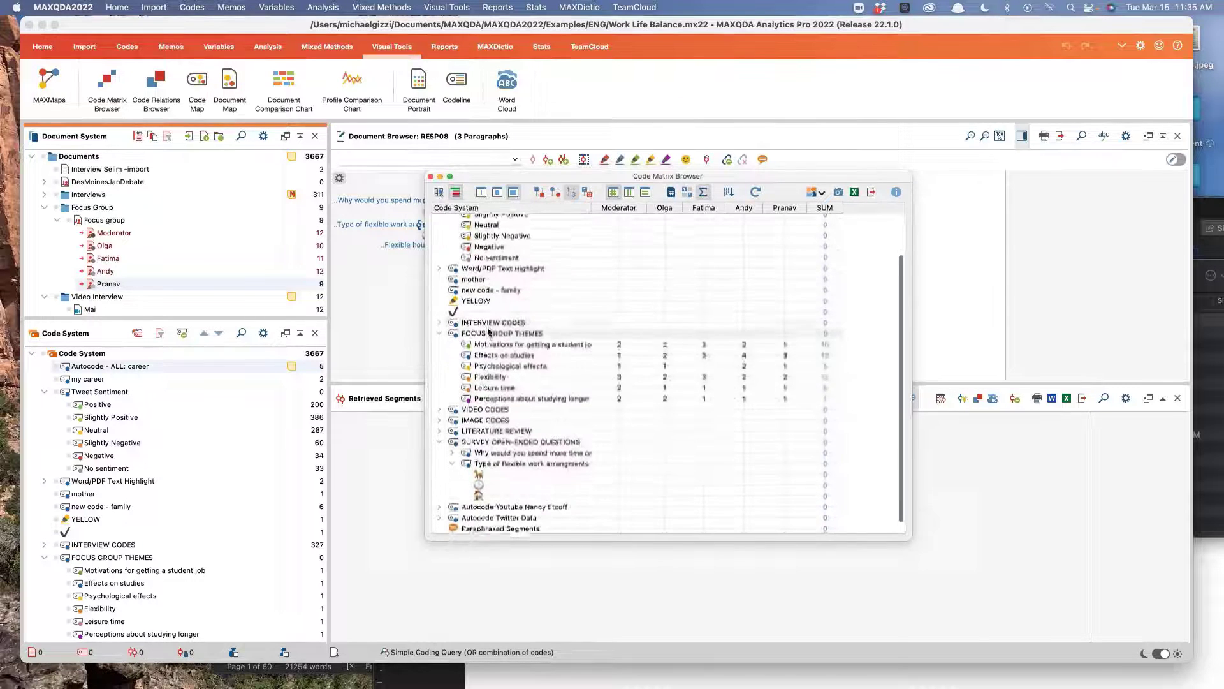
scroll(489, 332, "up", 3)
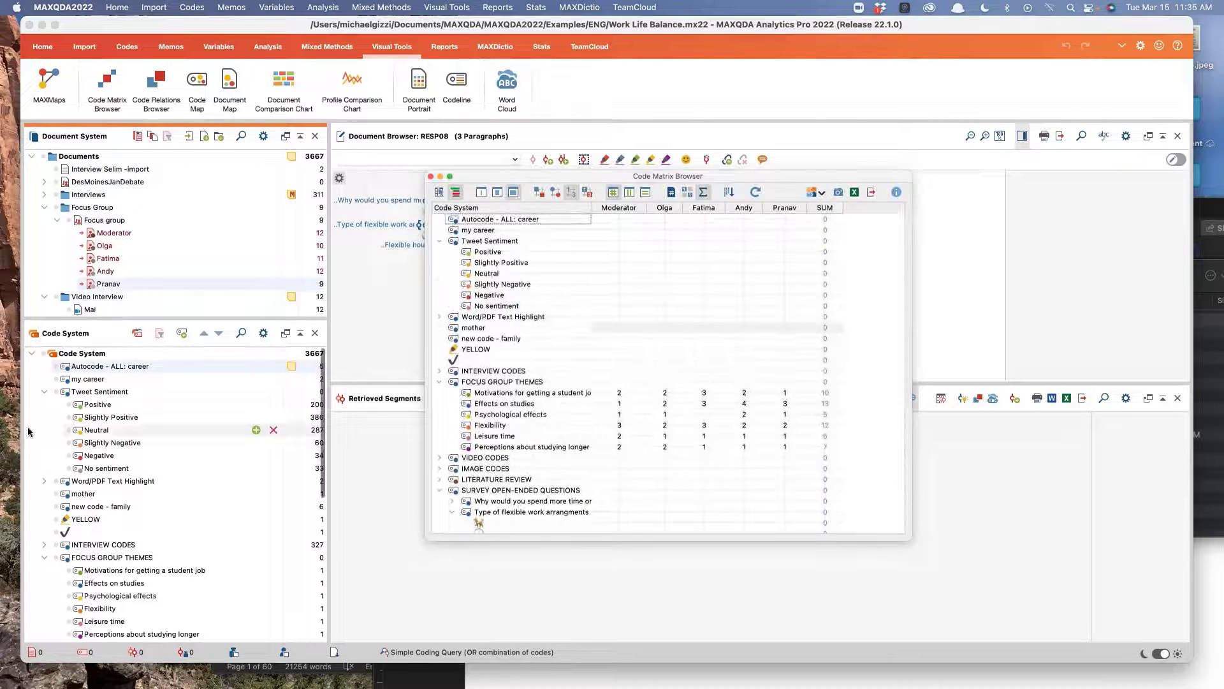
scroll(28, 426, "down", 2)
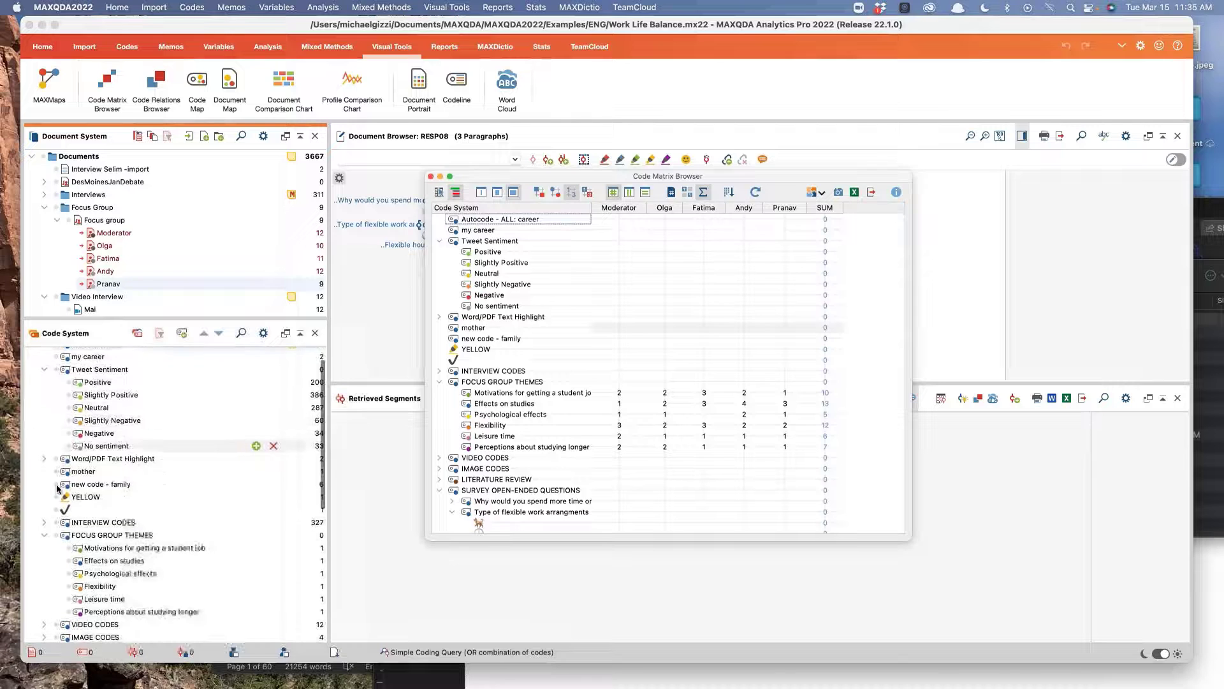
left_click(66, 538)
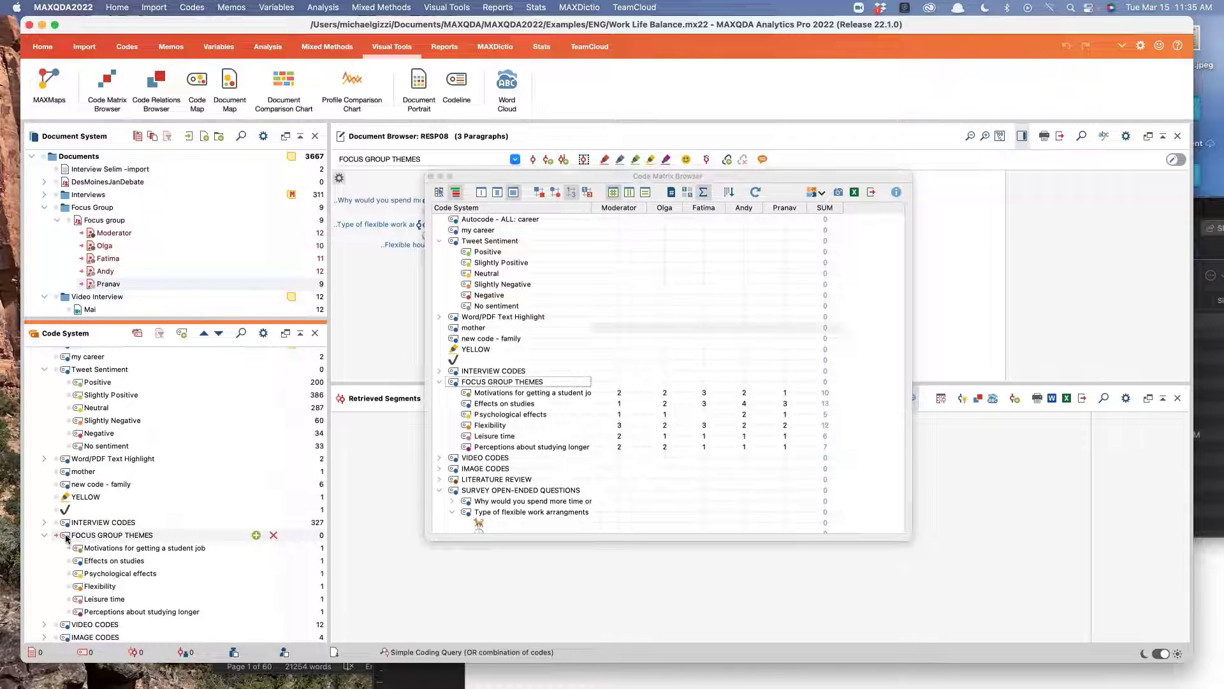
left_click(756, 192)
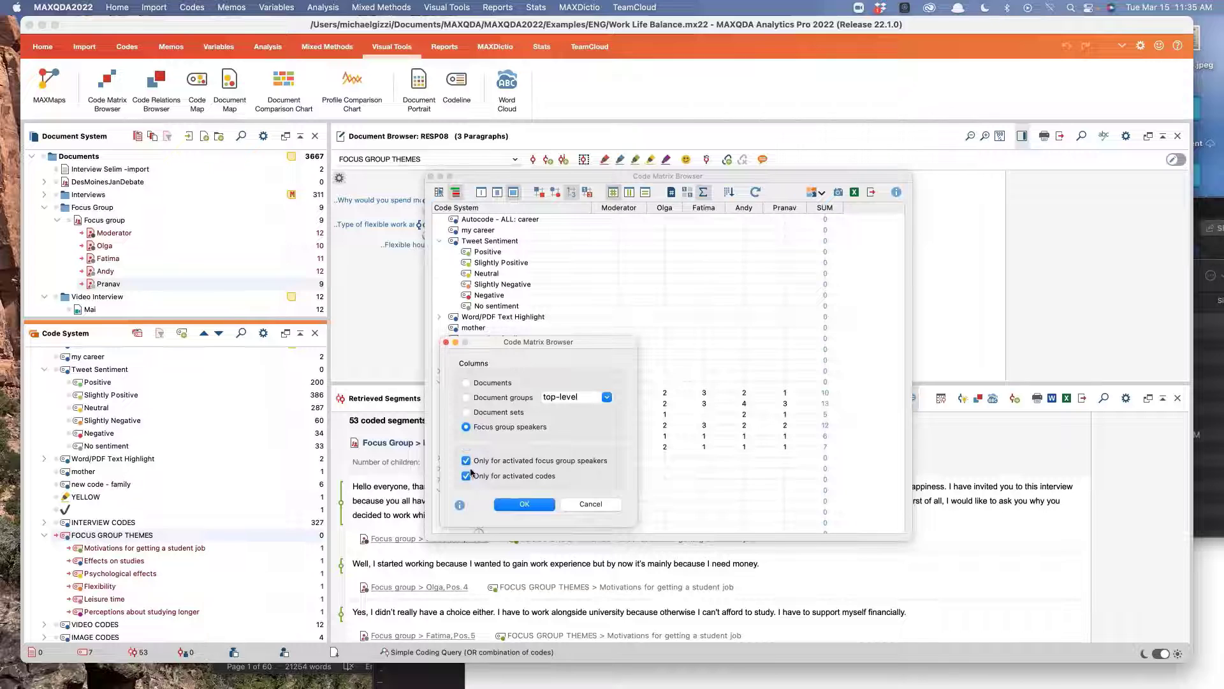
left_click(530, 504)
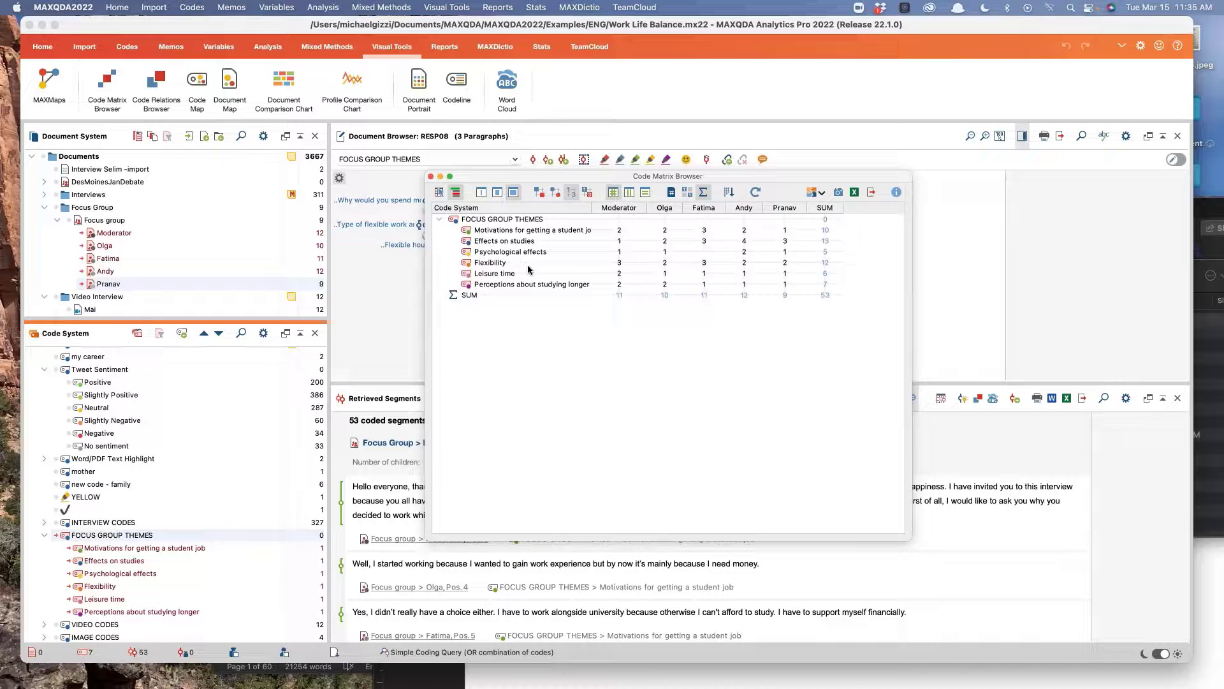
Step: Read the speakers' quotes for the codes 'Flexibility' and 'Psychological effects' in the Interactive Quote Matrix, closing it when done
left_click(493, 263)
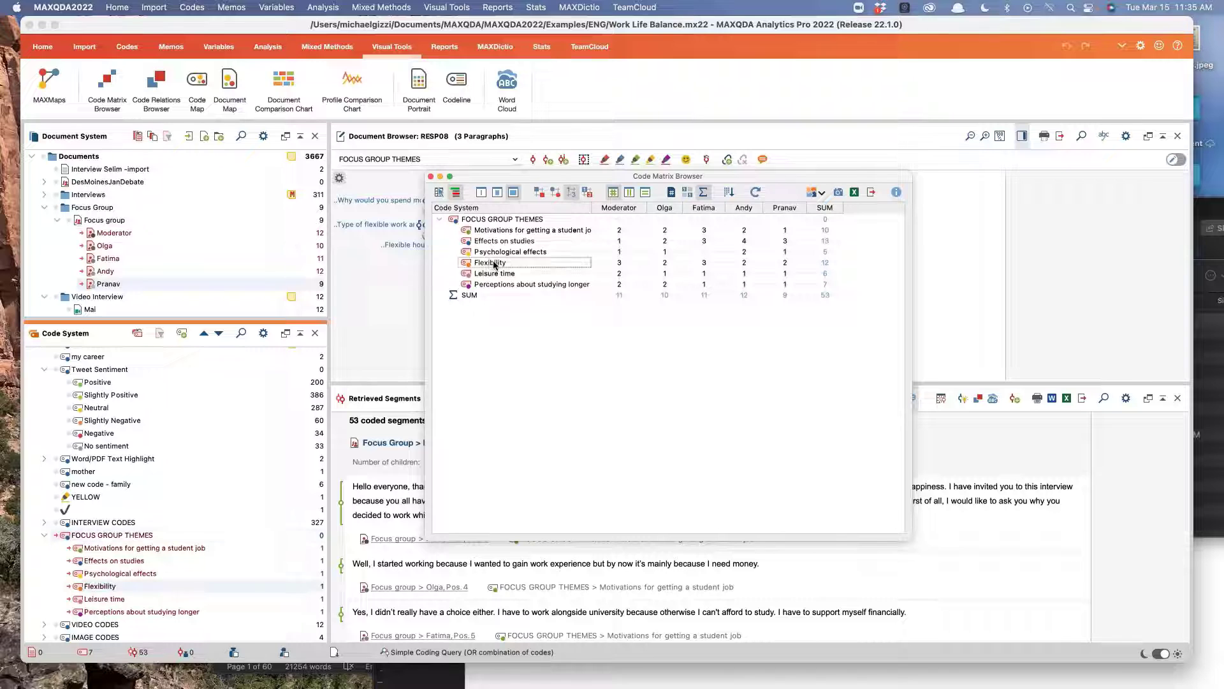
left_click(440, 192)
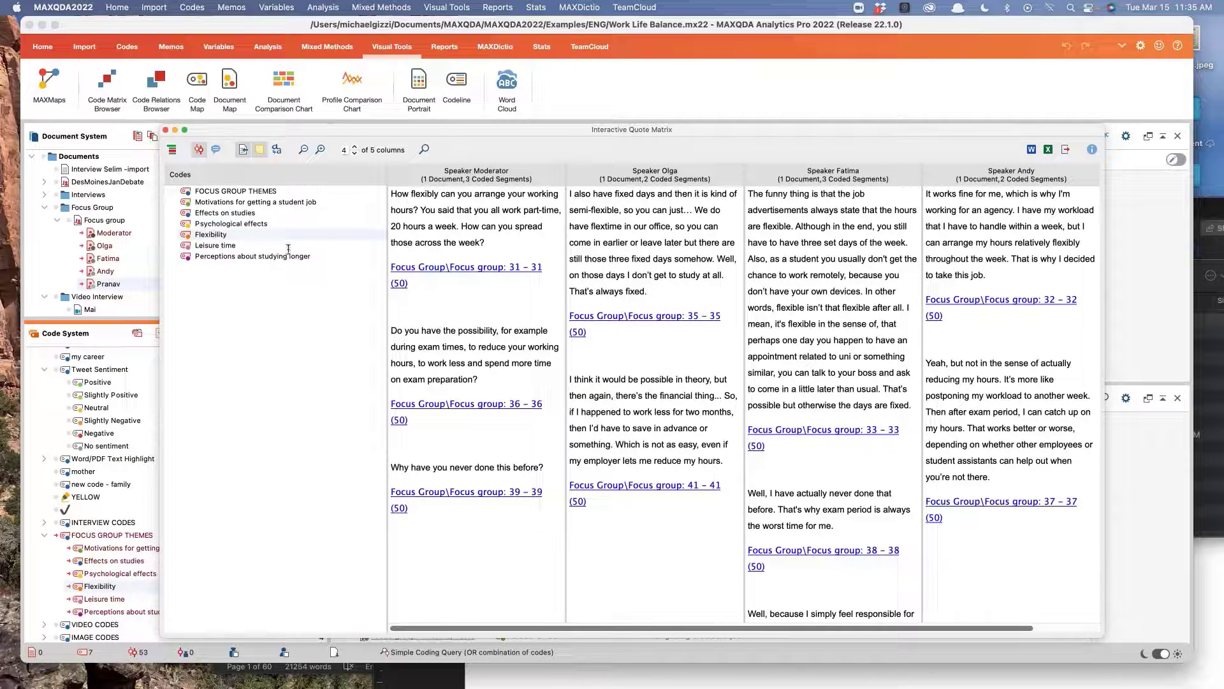
scroll(868, 447, "down", 5)
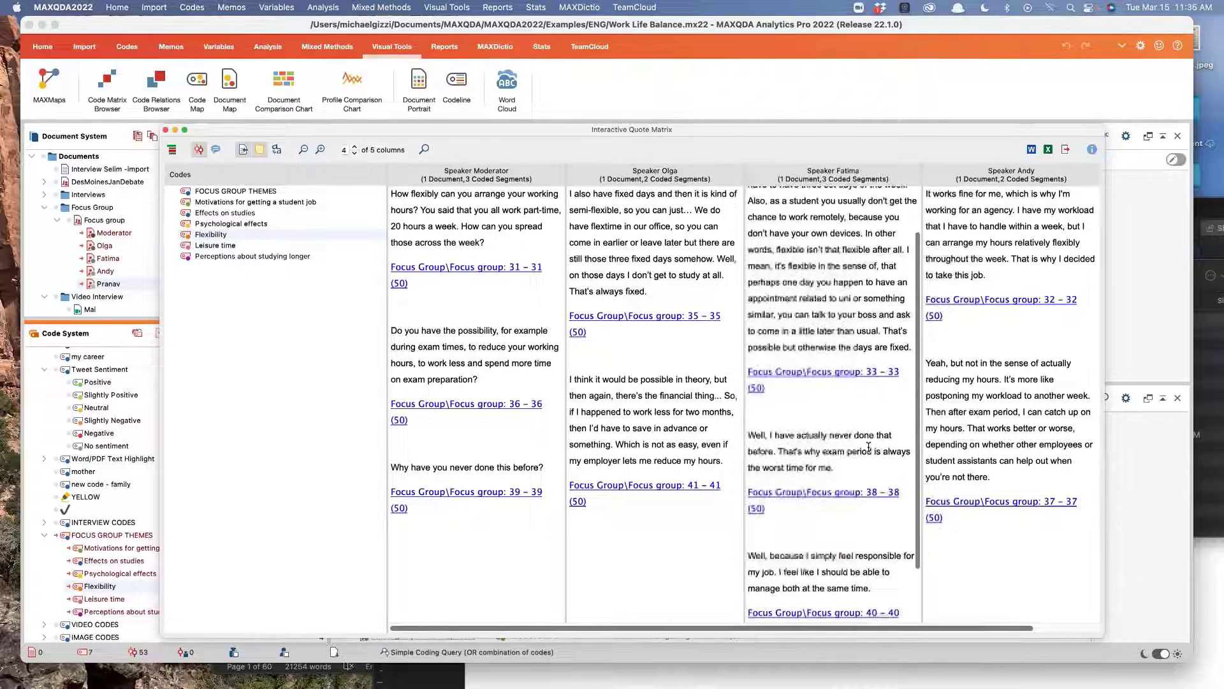
scroll(868, 447, "up", 5)
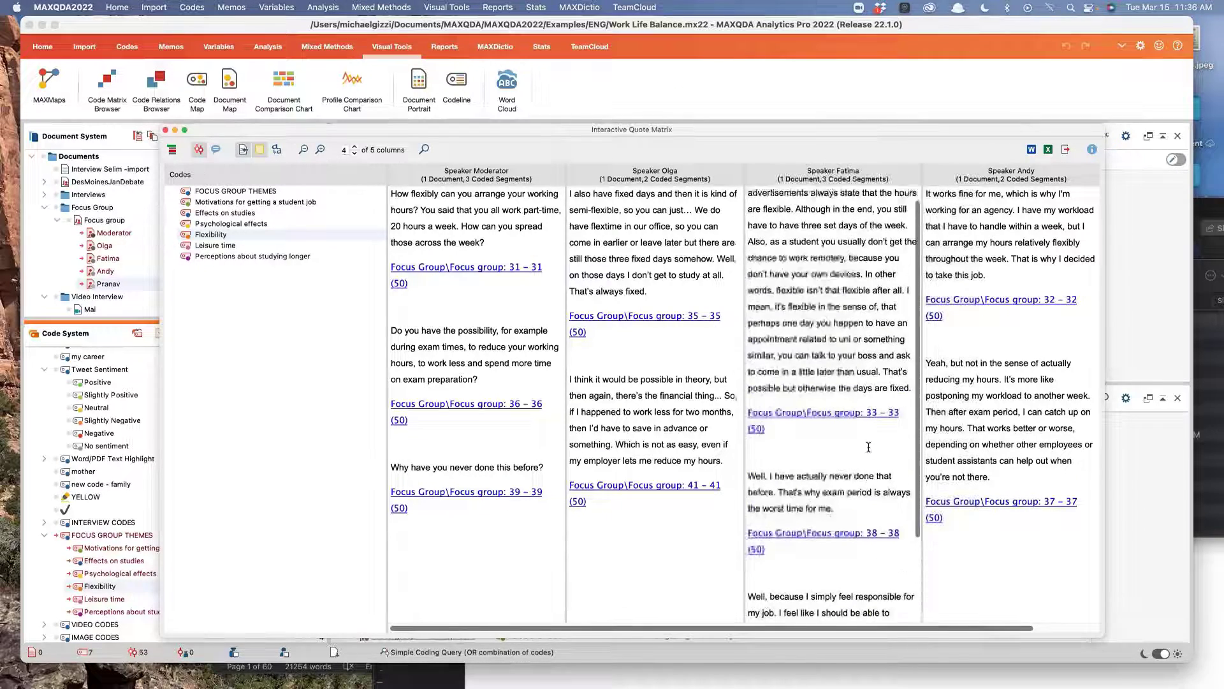
scroll(867, 446, "down", 5)
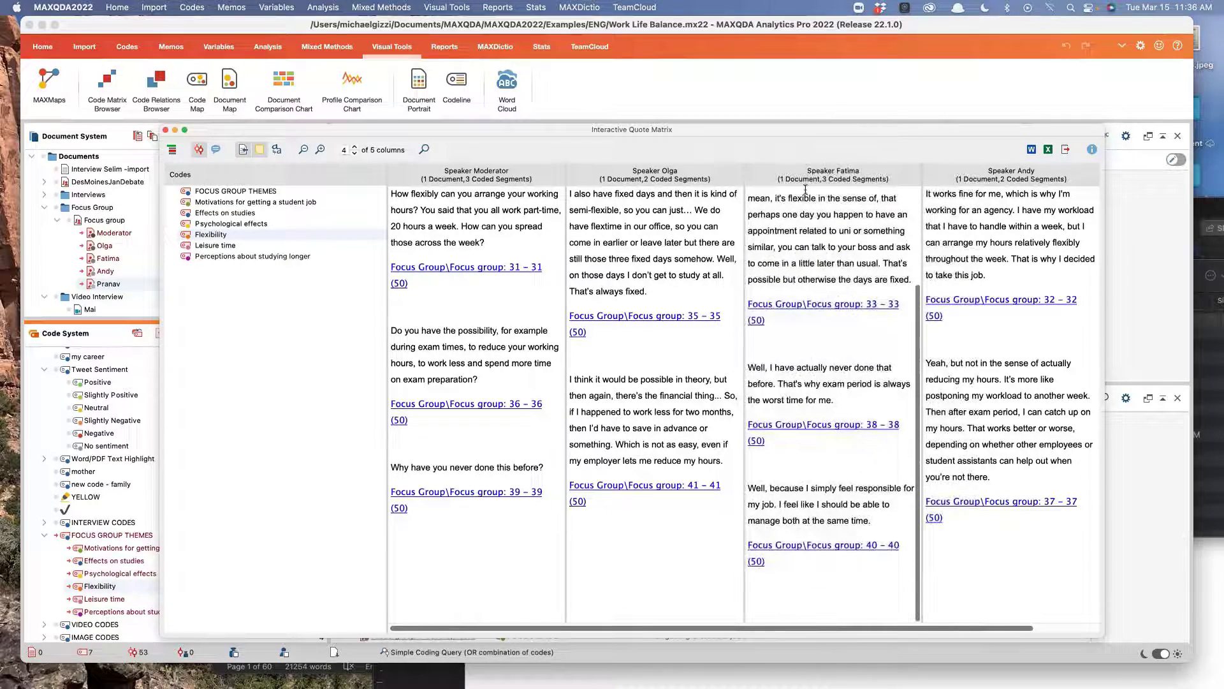
scroll(850, 238, "up", 4)
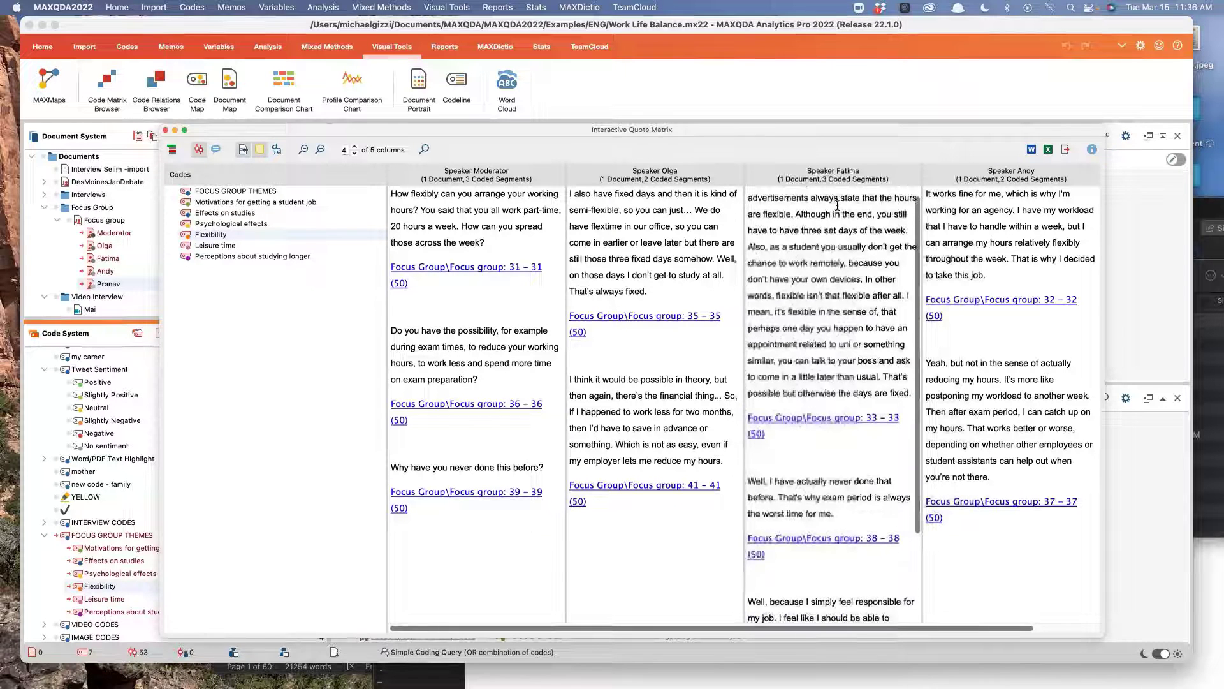
left_click(197, 224)
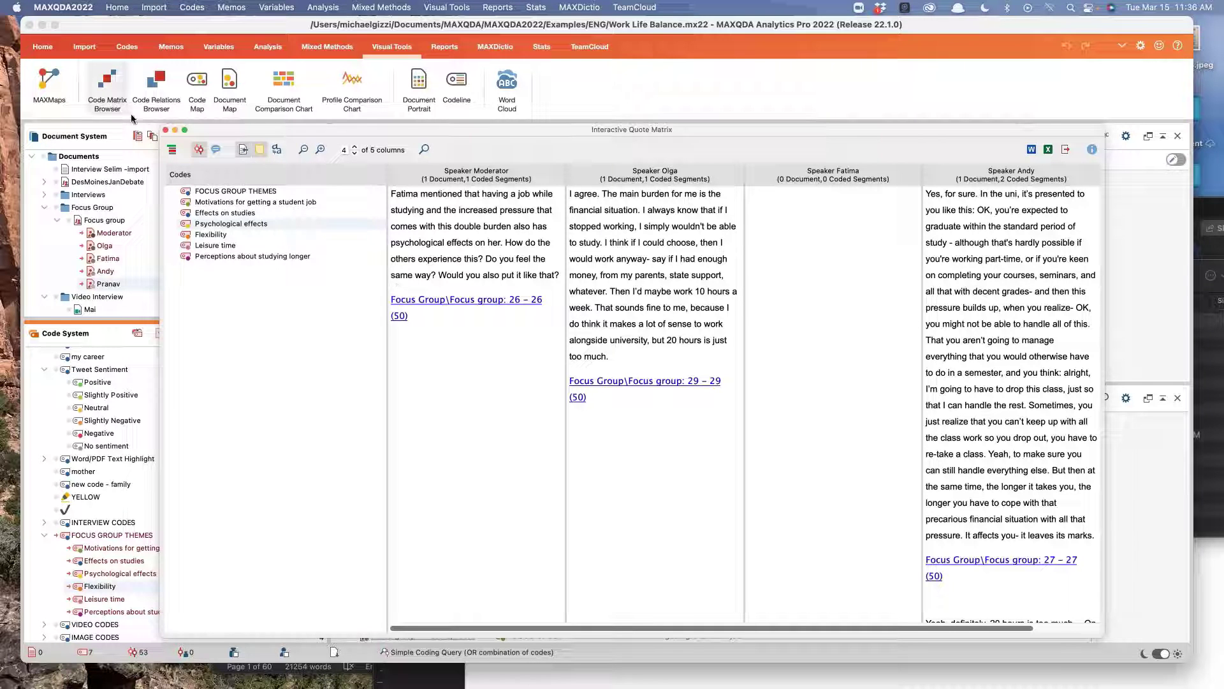
left_click(166, 131)
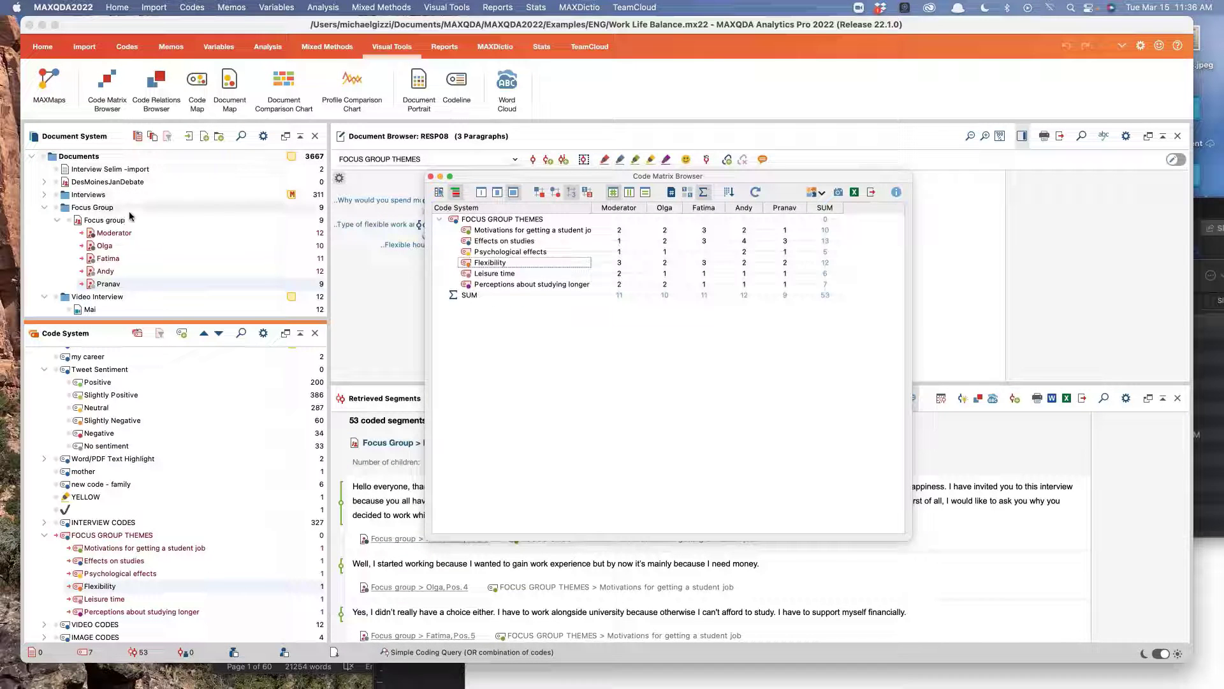
Step: Look through the document variables of the 'Focus group' document and close the data editor
right_click(118, 225)
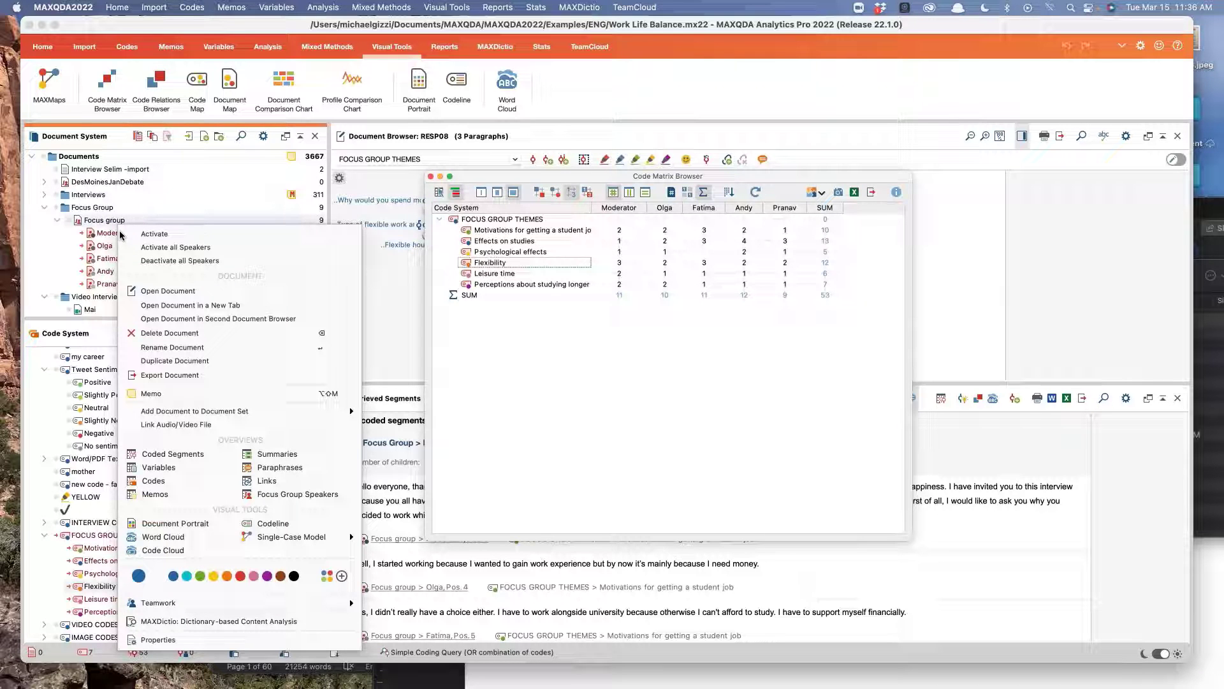
left_click(172, 467)
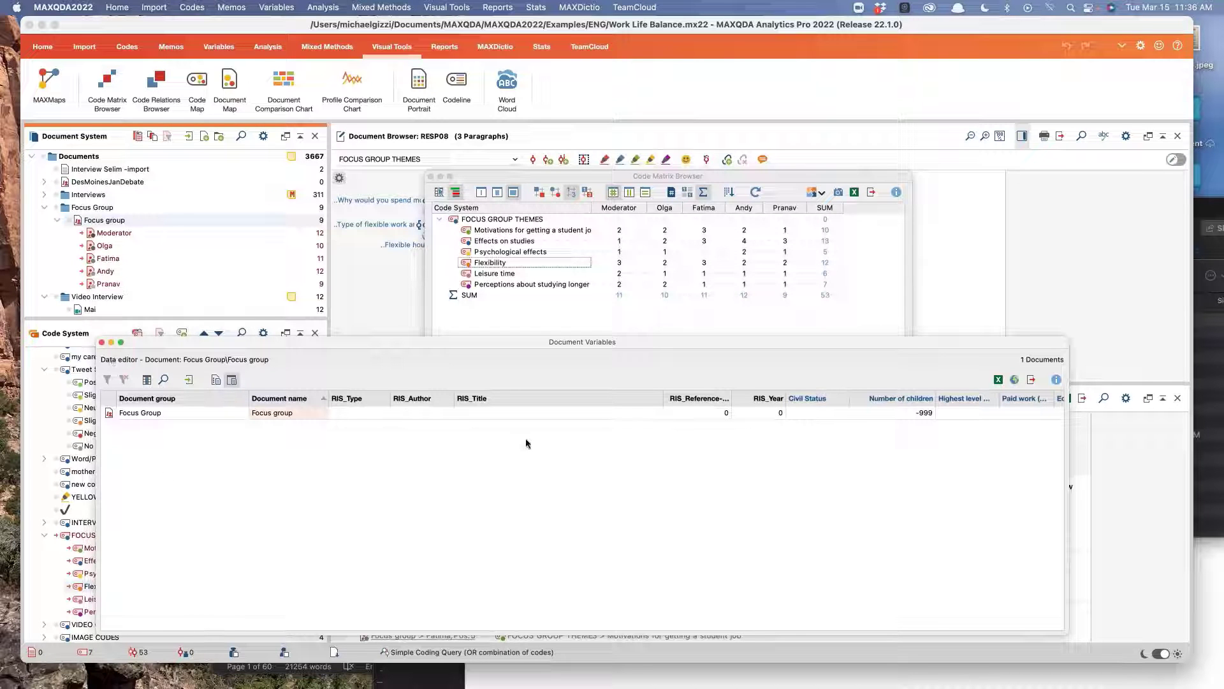
scroll(526, 444, "right", 15)
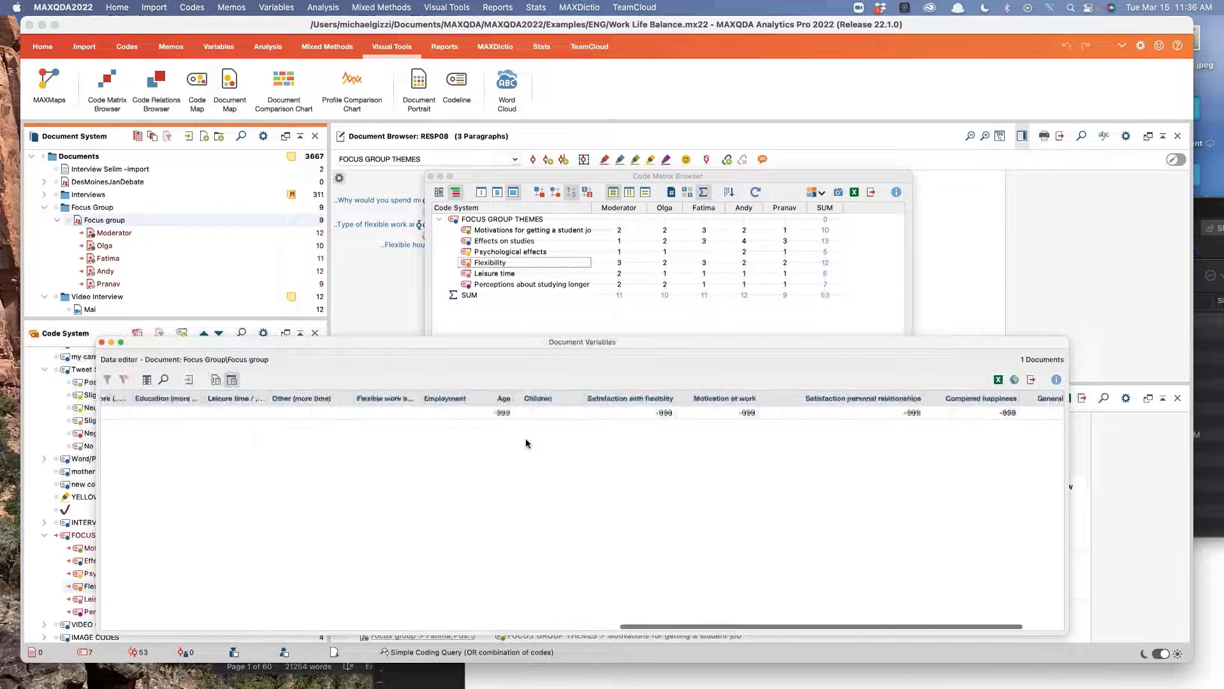
scroll(526, 443, "left", 15)
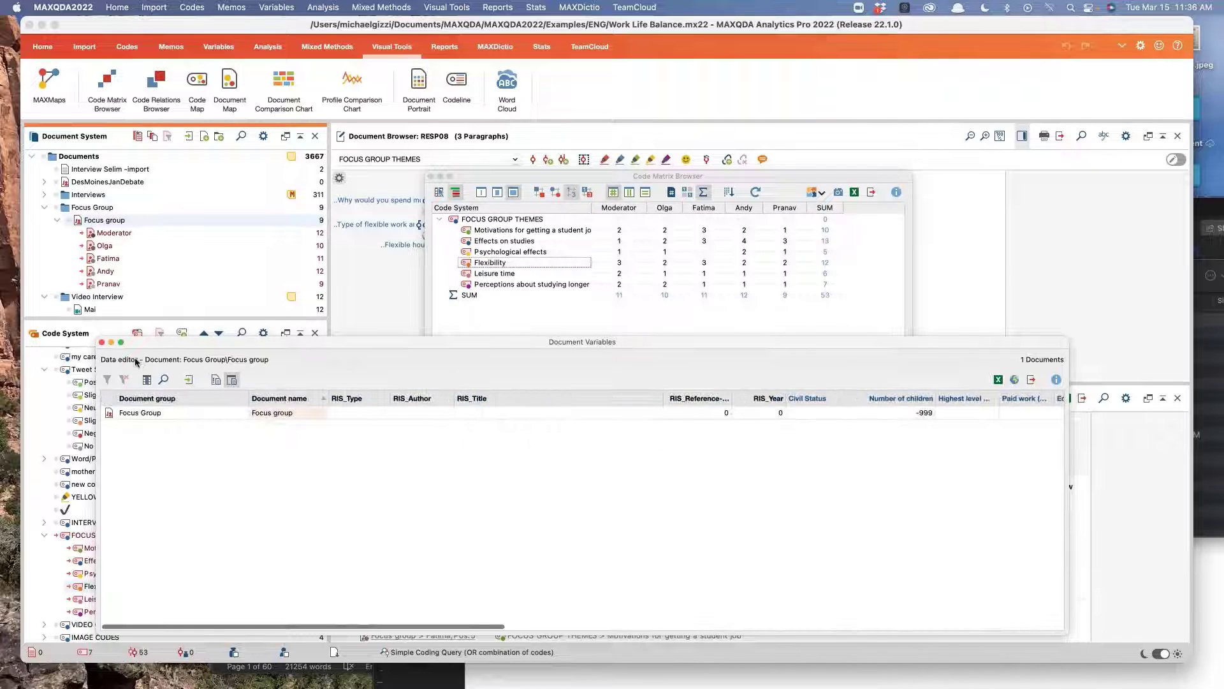
left_click(102, 343)
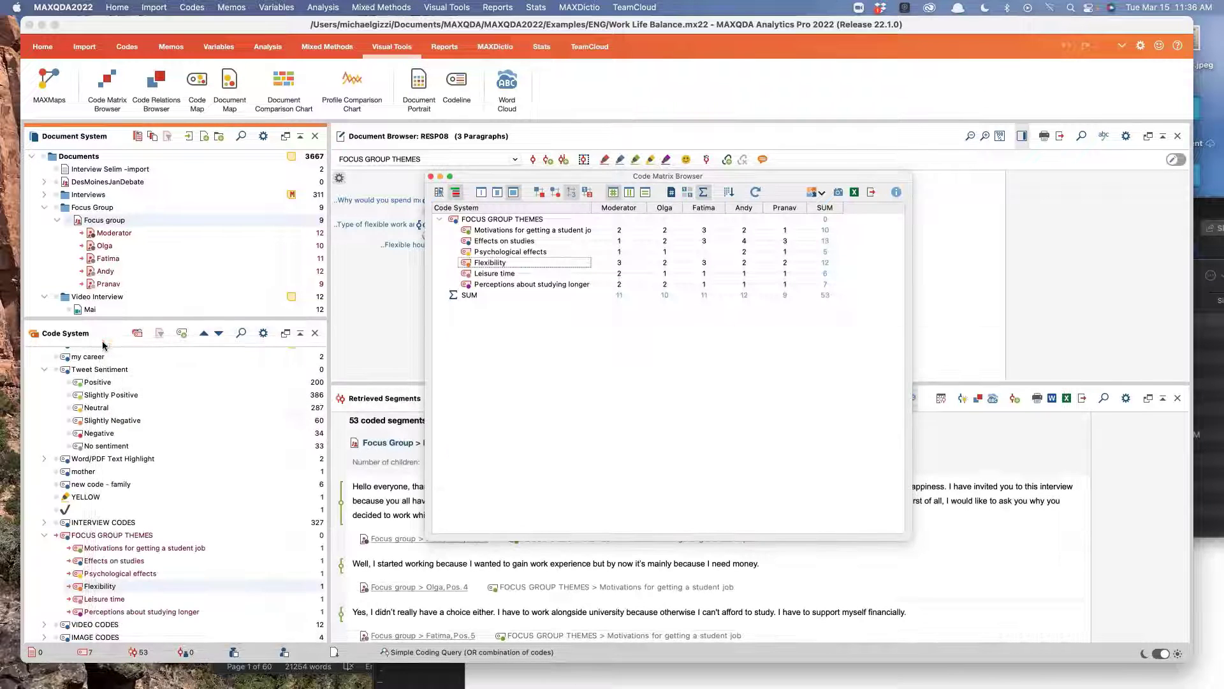
right_click(127, 534)
left_click(51, 526)
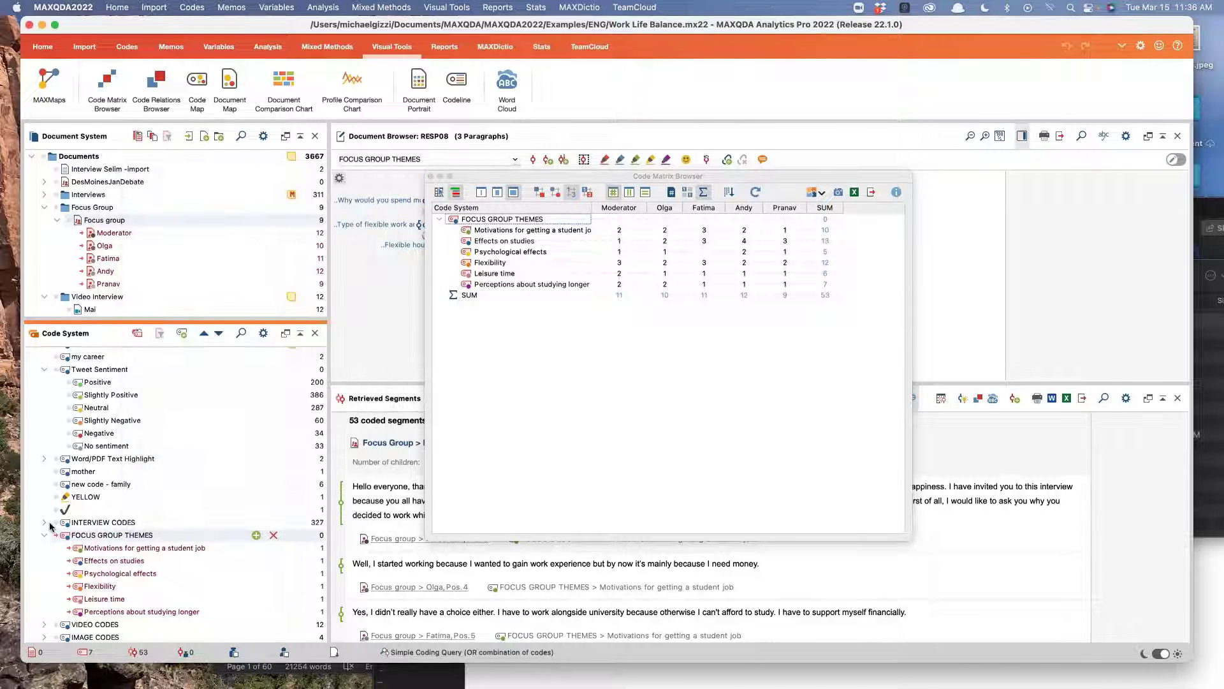
scroll(51, 526, "down", 10)
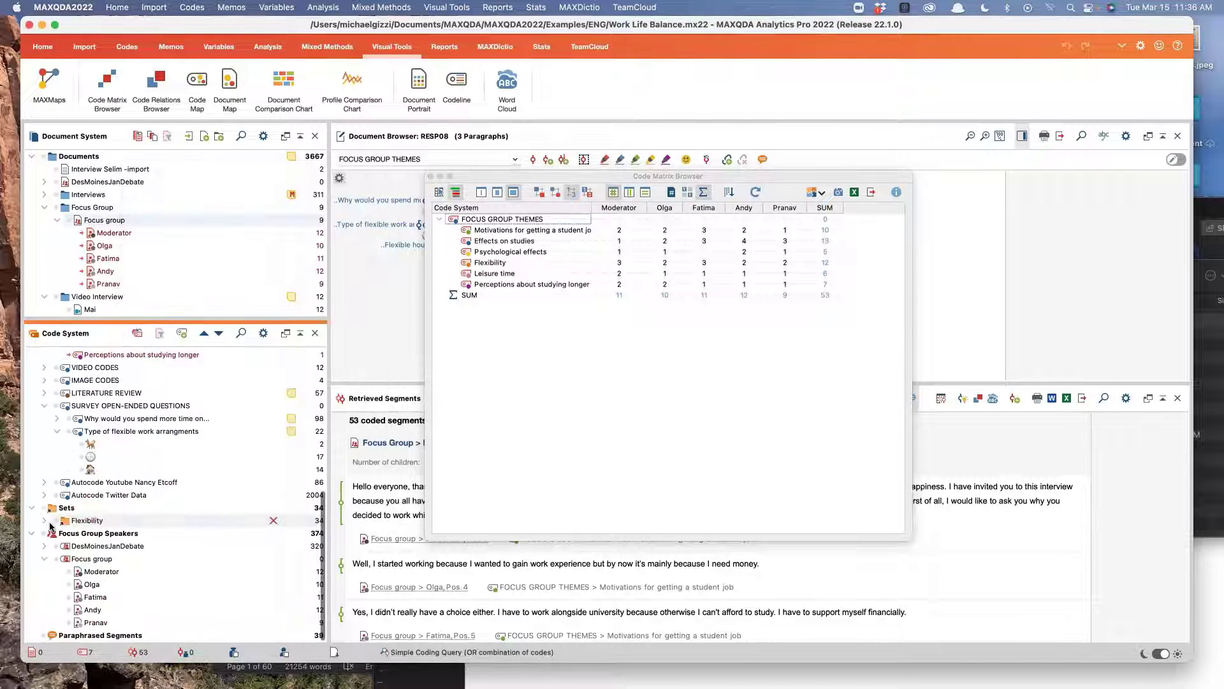
right_click(93, 562)
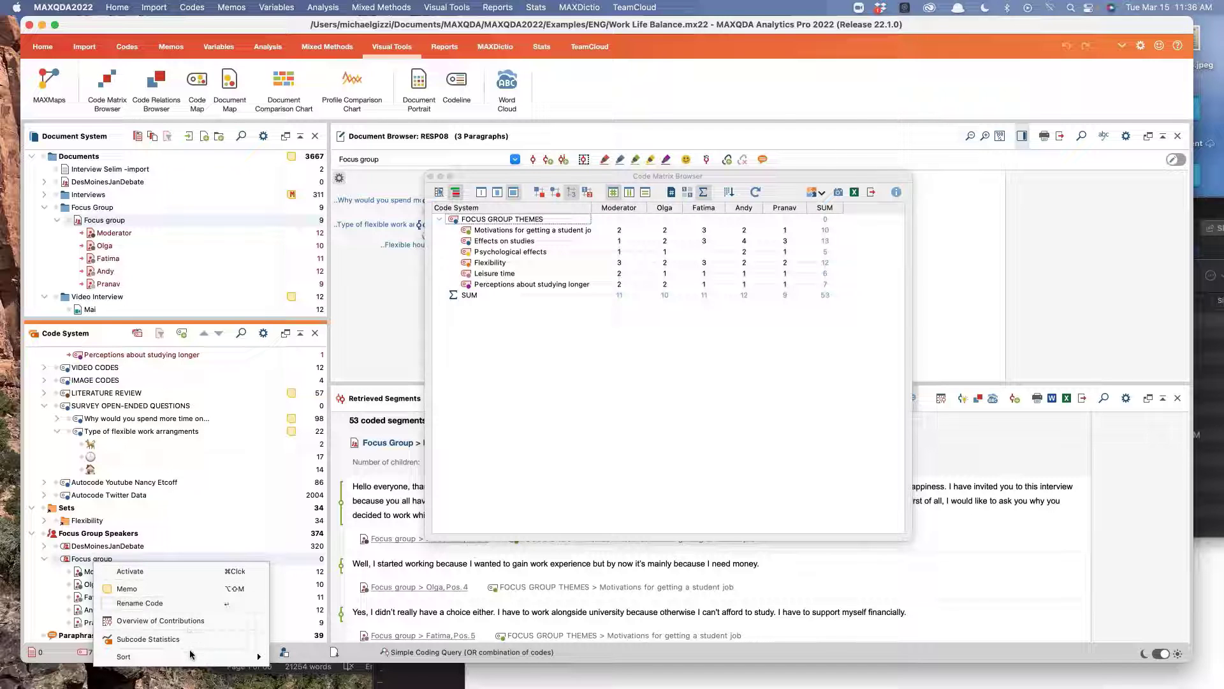
mouse_move(191, 656)
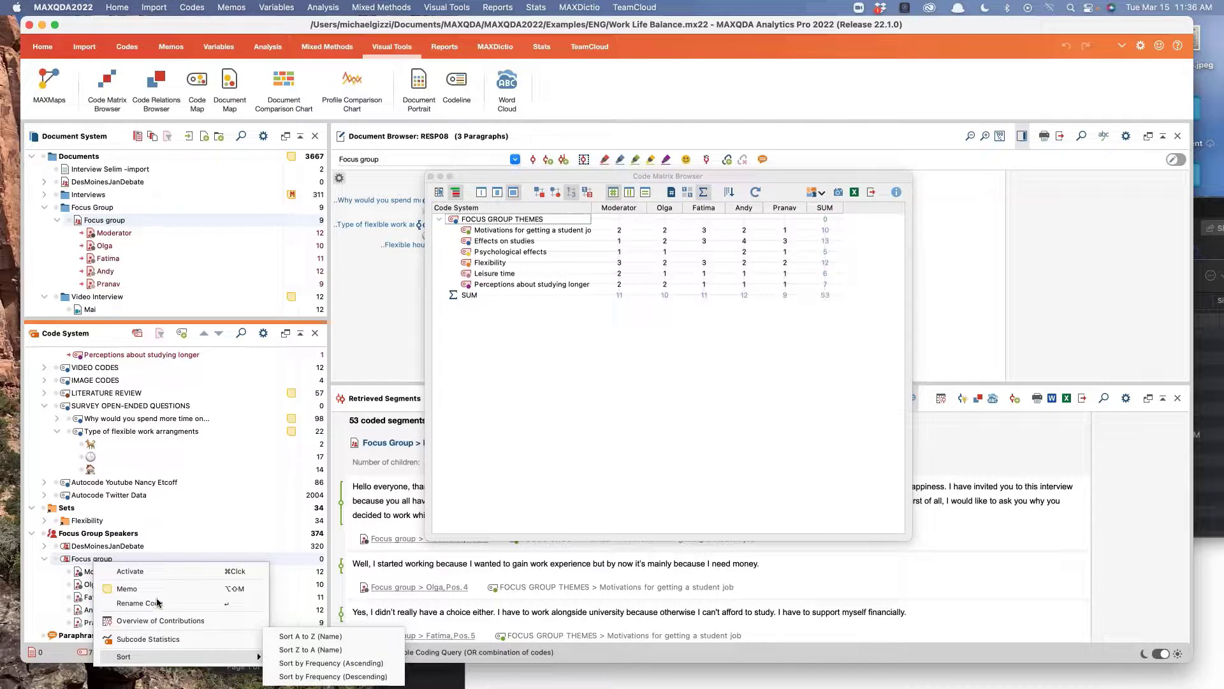
left_click(178, 436)
scroll(172, 430, "up", 10)
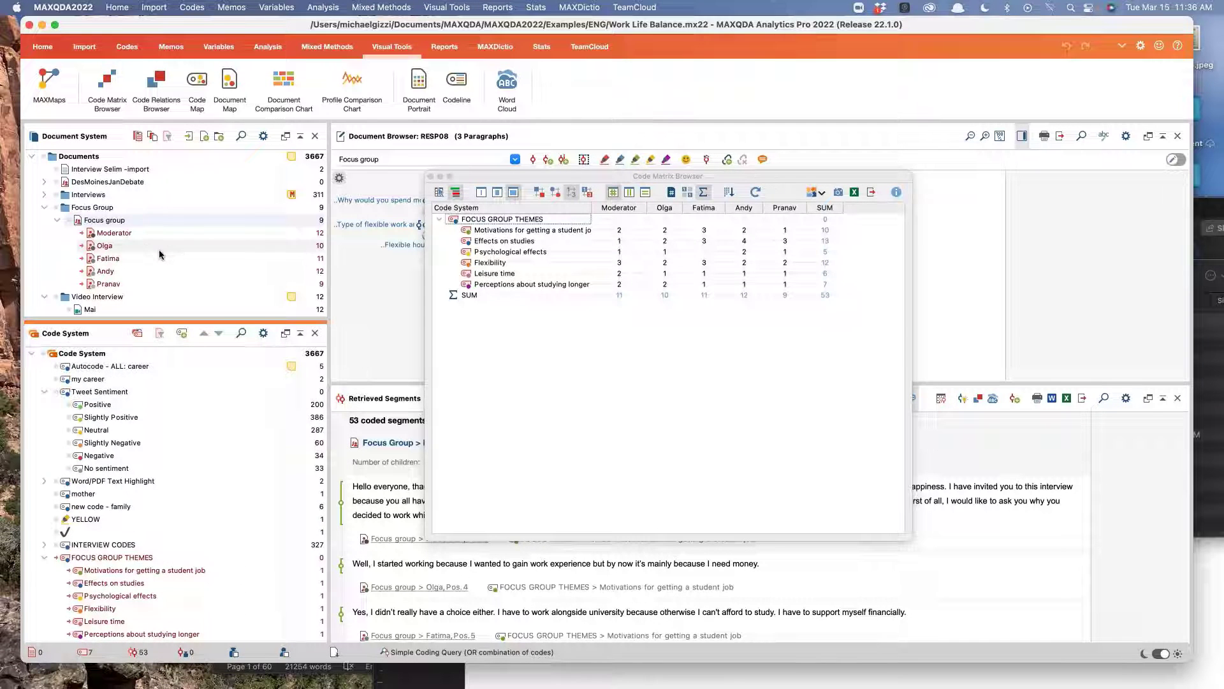
Step: Switch to Google Chrome, bring its window into view and open the maxqda.com website
key("super+Tab")
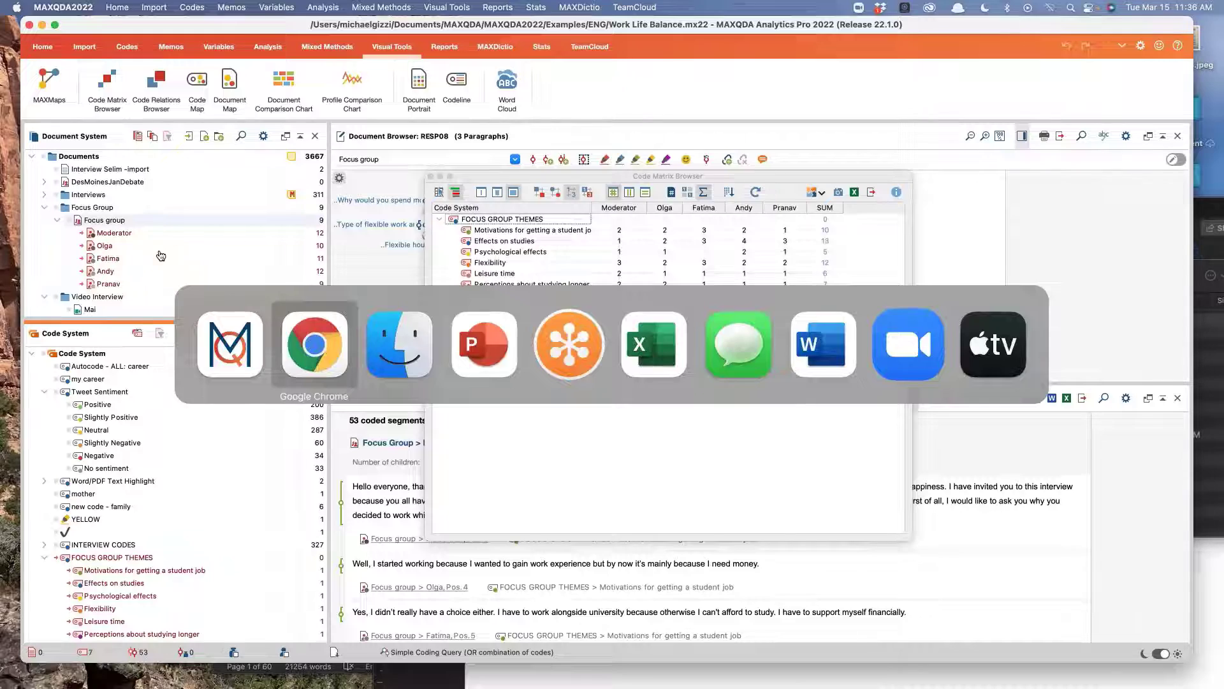
mouse_move(255, 675)
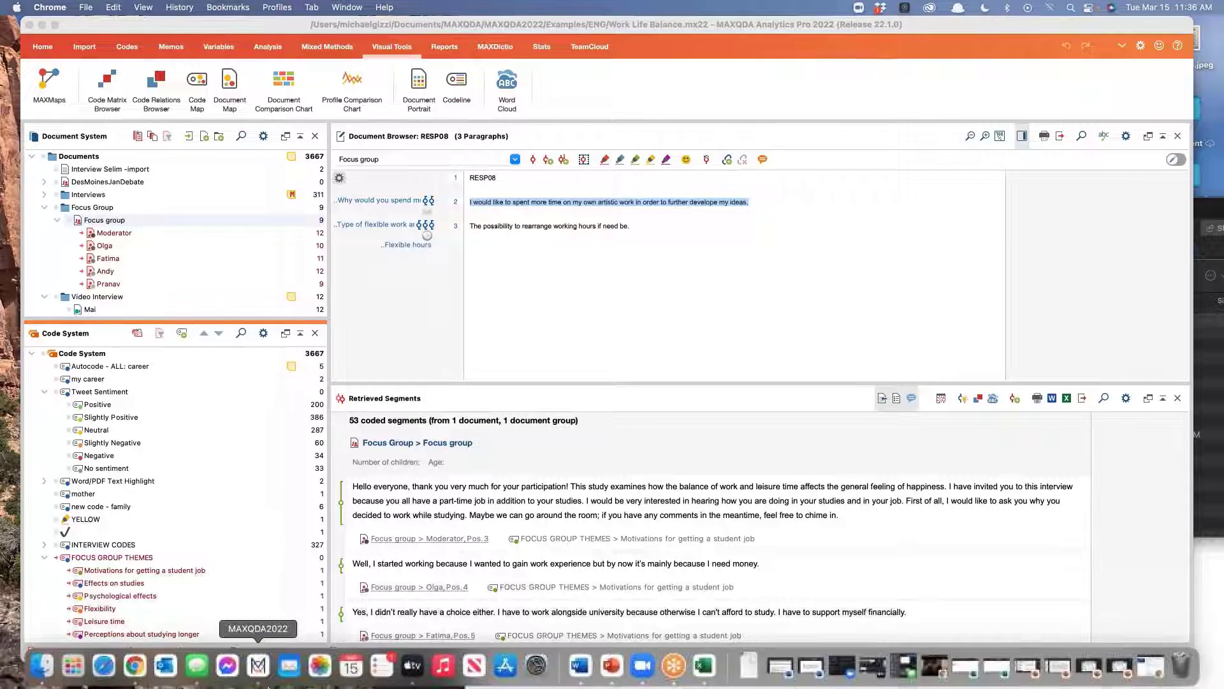
left_click(137, 665)
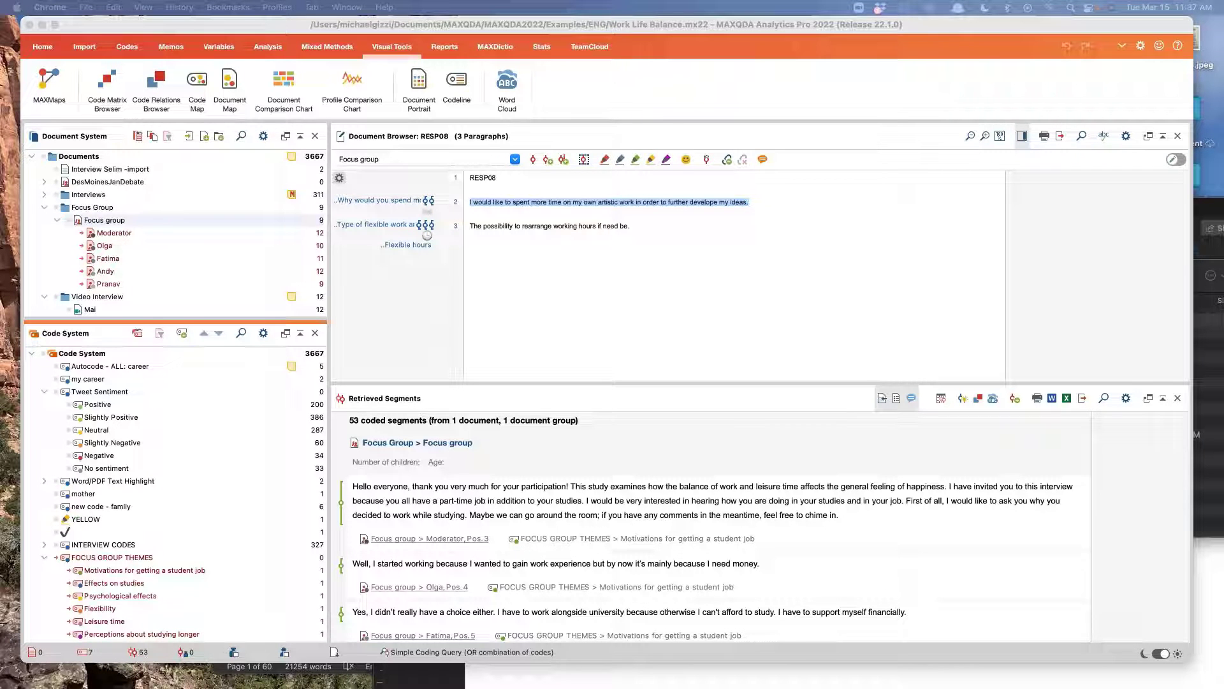
left_click_drag(1223, 33, 589, 38)
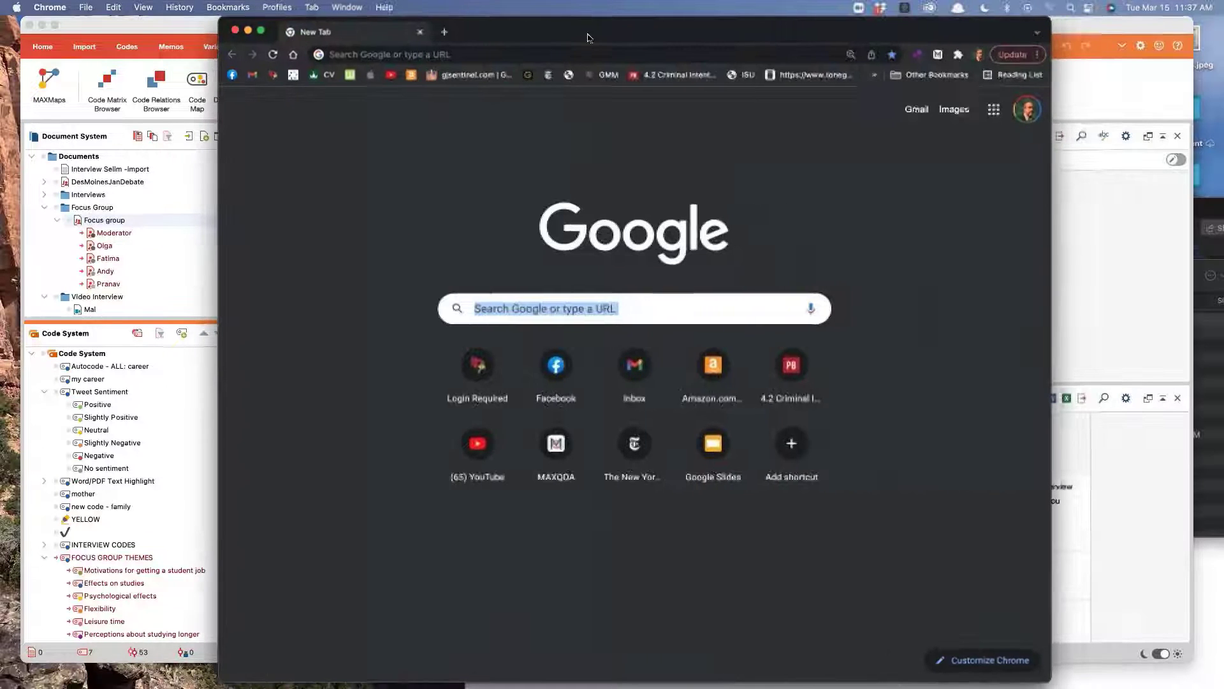
left_click(500, 56)
type("nax")
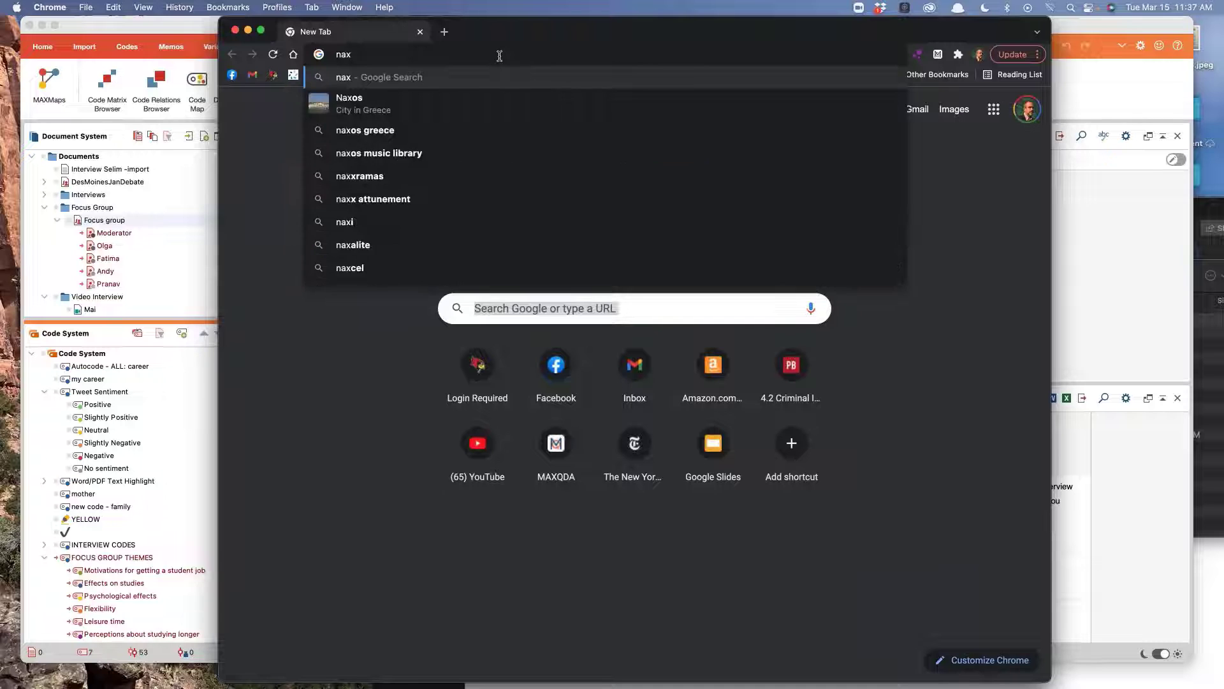
key("BackSpace")
key("BackSpace")
key("BackSpace")
type("maxqd")
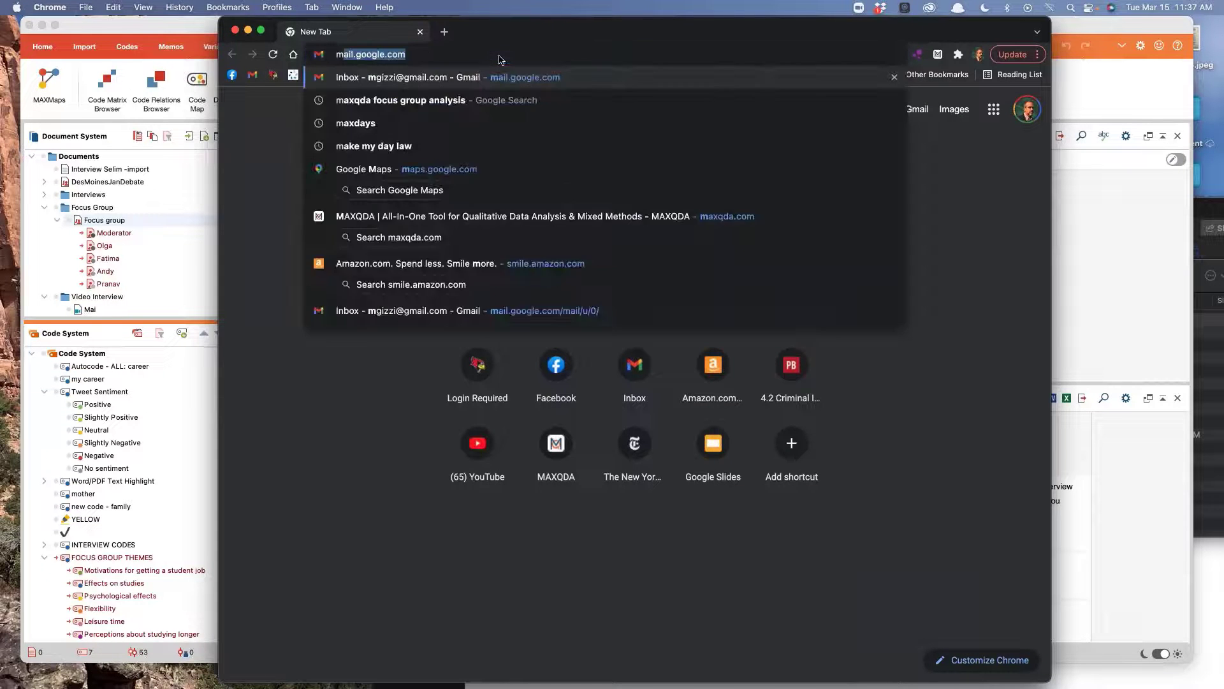
type("a")
key("Return")
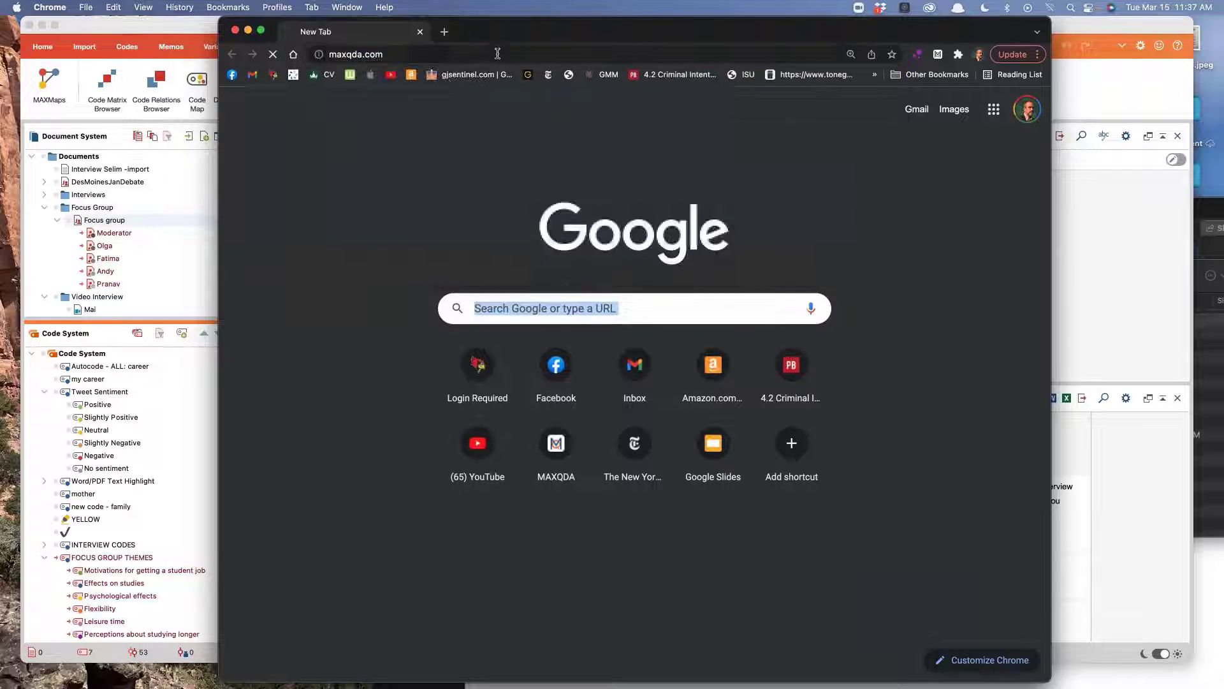
Step: Open the MAXQDA 2022 online manual from the website's resources and go to chapter '21 - Analyzing Focus Group Data'
mouse_move(580, 135)
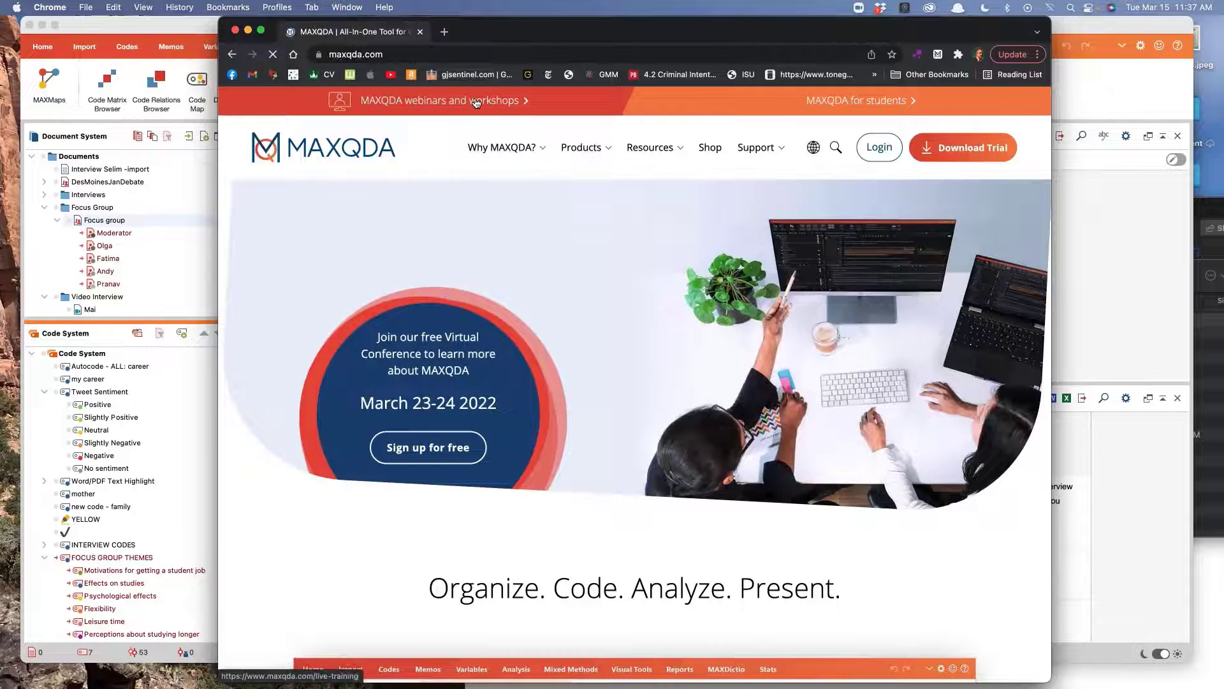
mouse_move(665, 151)
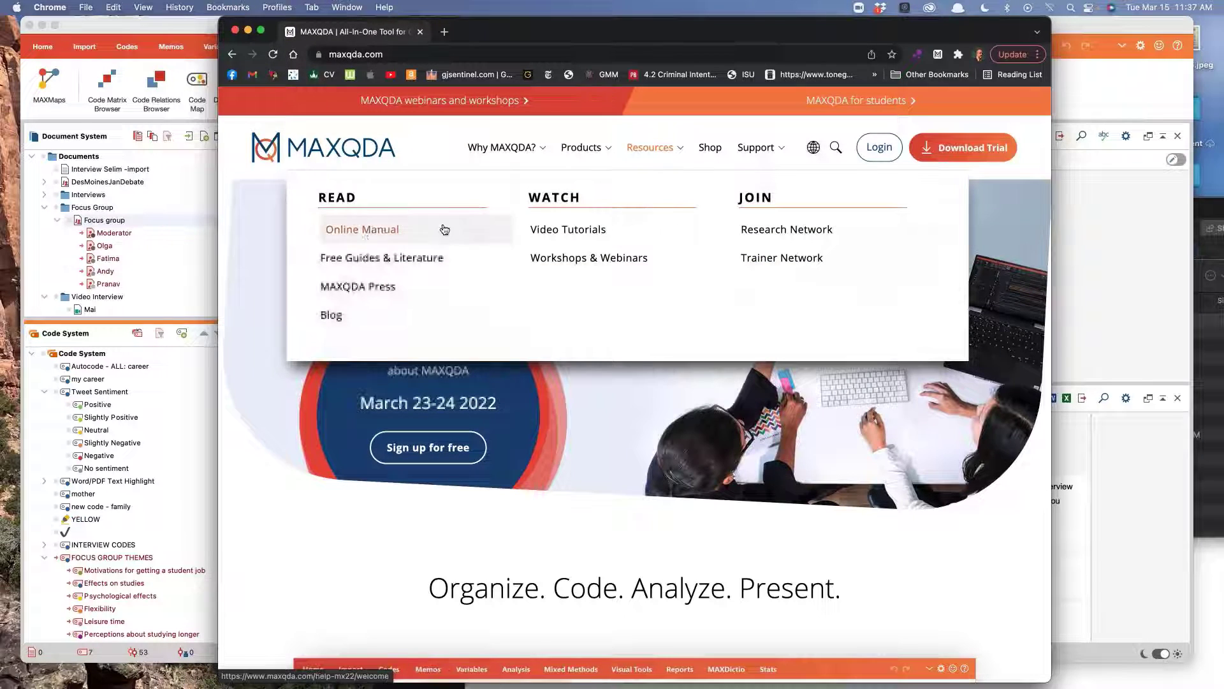
left_click(373, 236)
scroll(487, 460, "down", 5)
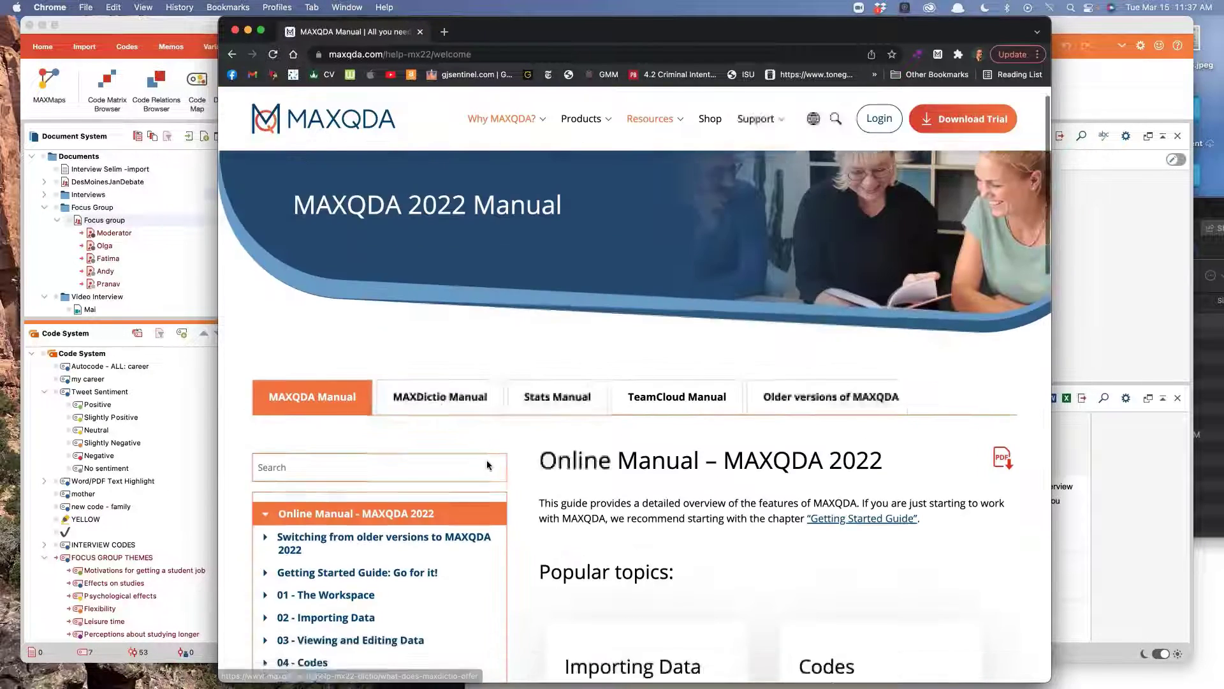
scroll(488, 465, "down", 5)
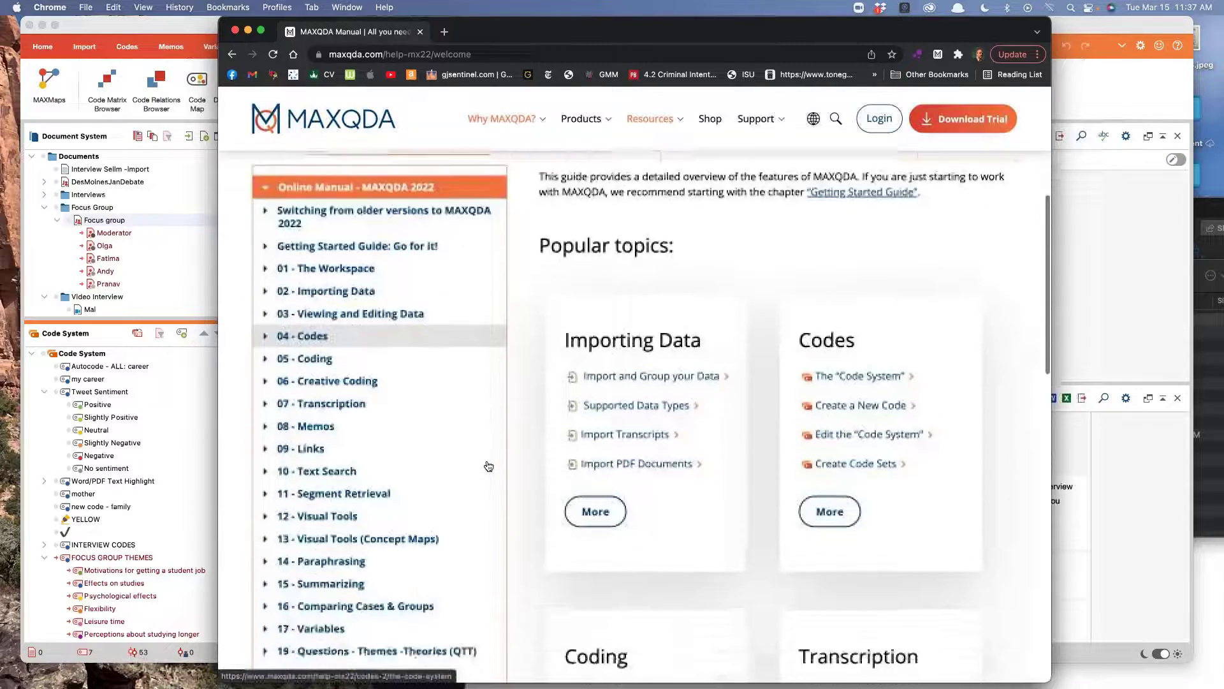
scroll(488, 466, "down", 1)
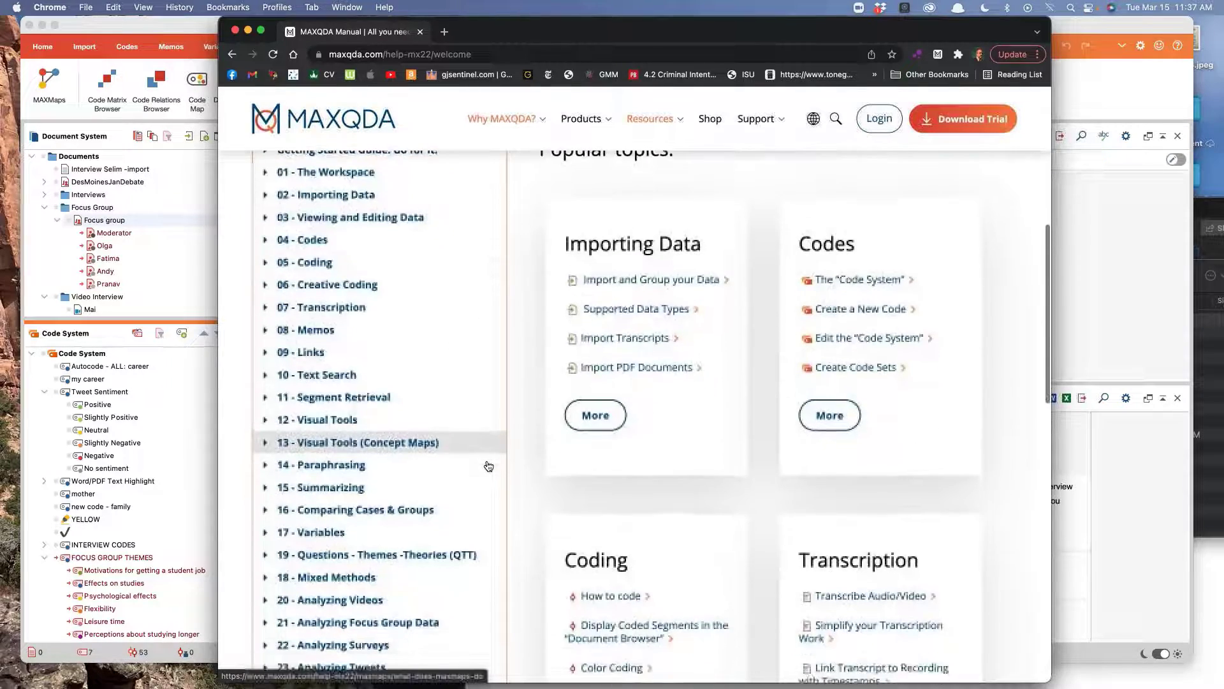
scroll(489, 465, "up", 1)
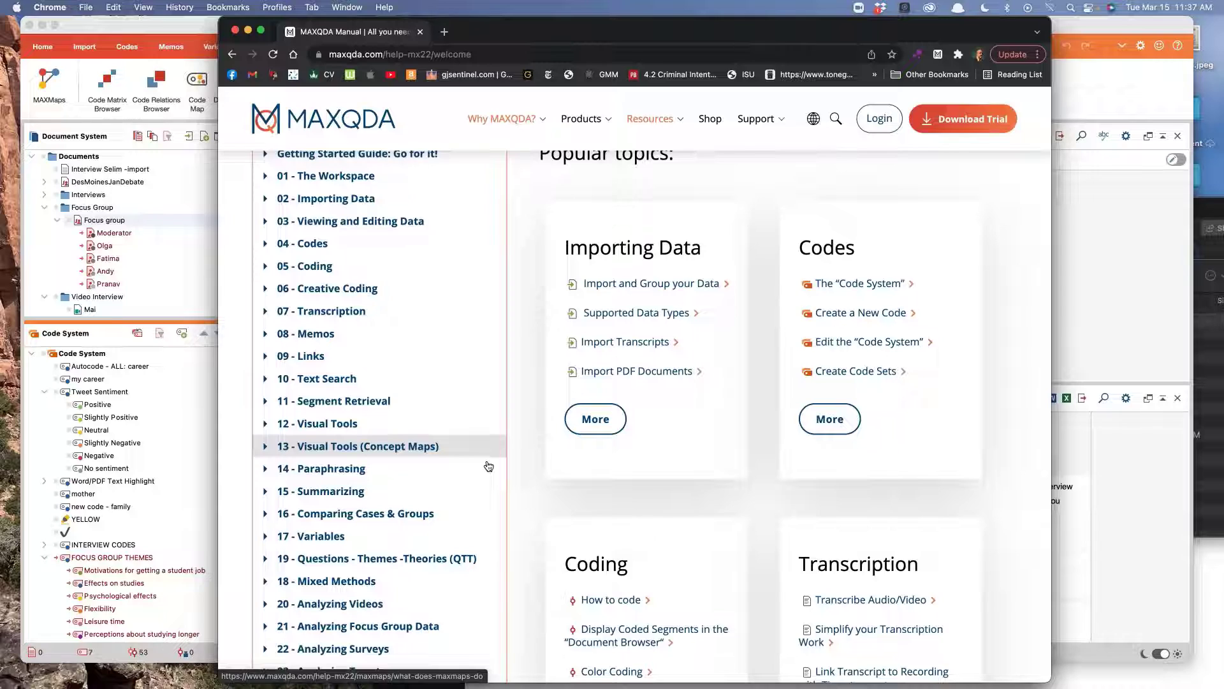
scroll(488, 466, "down", 2)
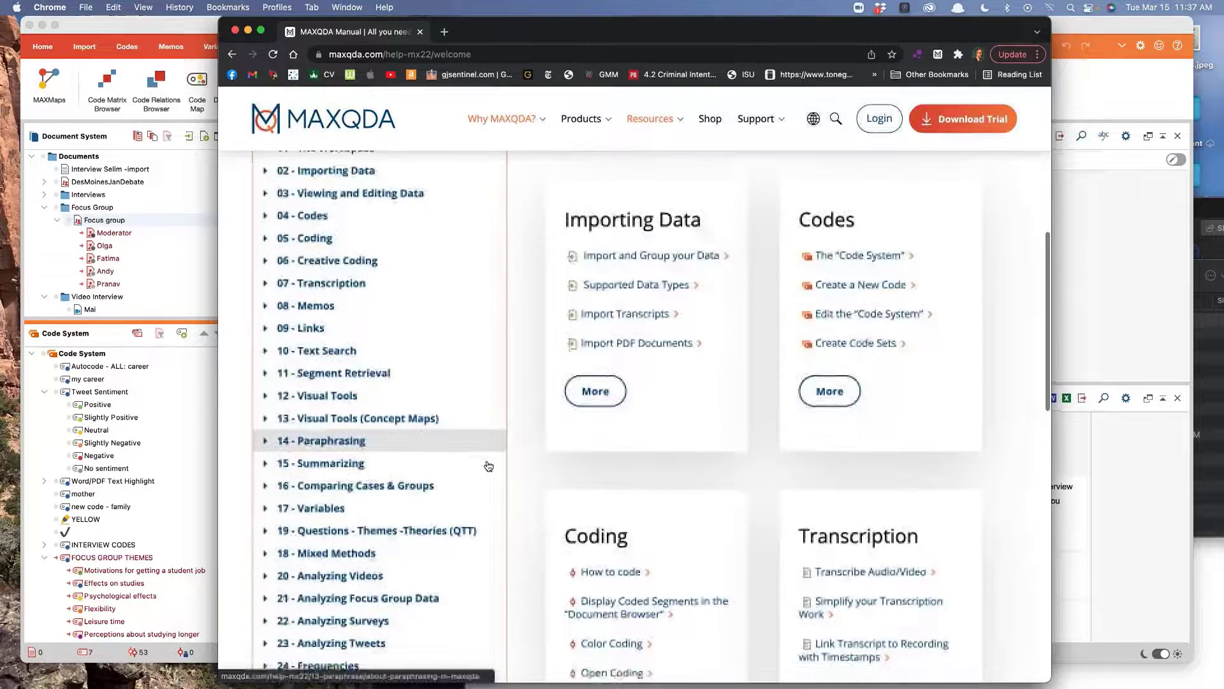
scroll(488, 466, "down", 4)
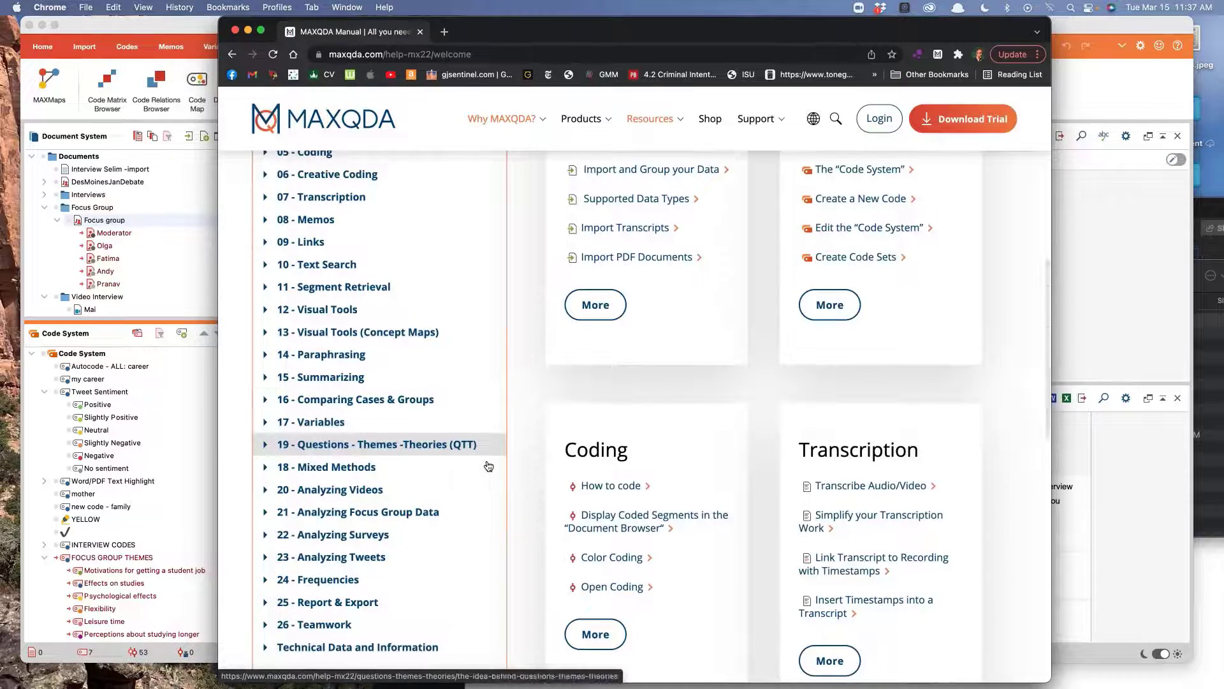
scroll(488, 466, "down", 3)
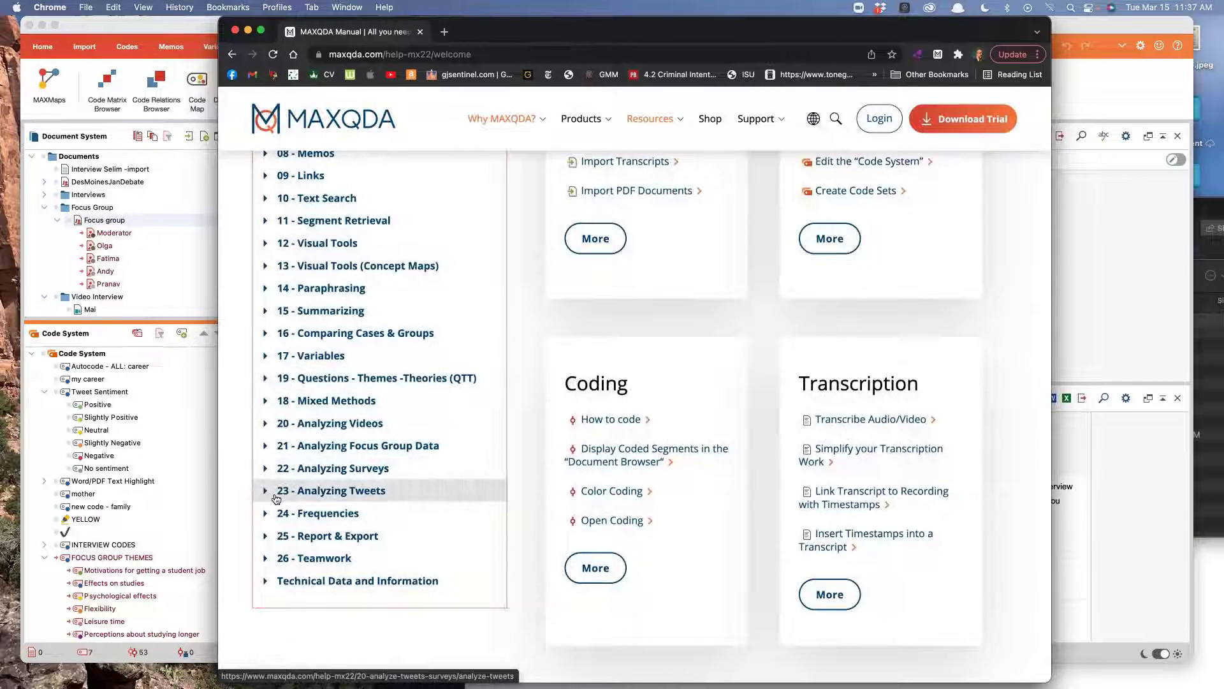
left_click(266, 449)
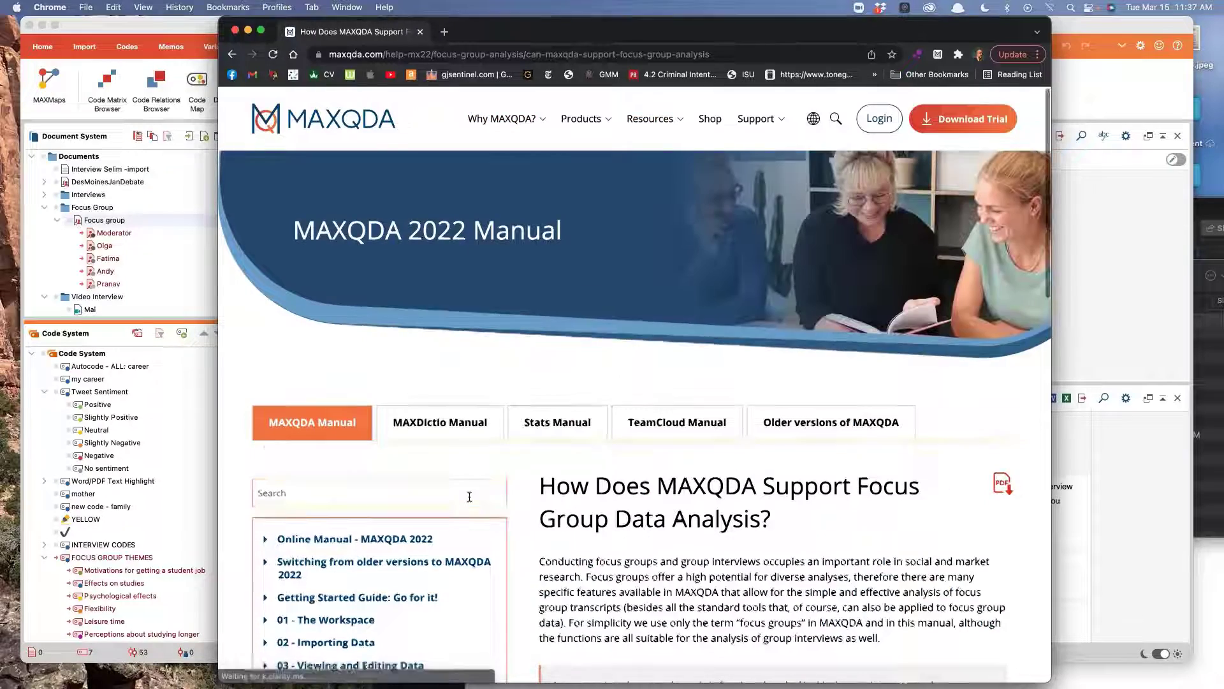
Step: Skim the focus group chapter's introduction and its 'Text Search in Speaker's Contributions' page
scroll(469, 496, "down", 5)
scroll(470, 497, "down", 10)
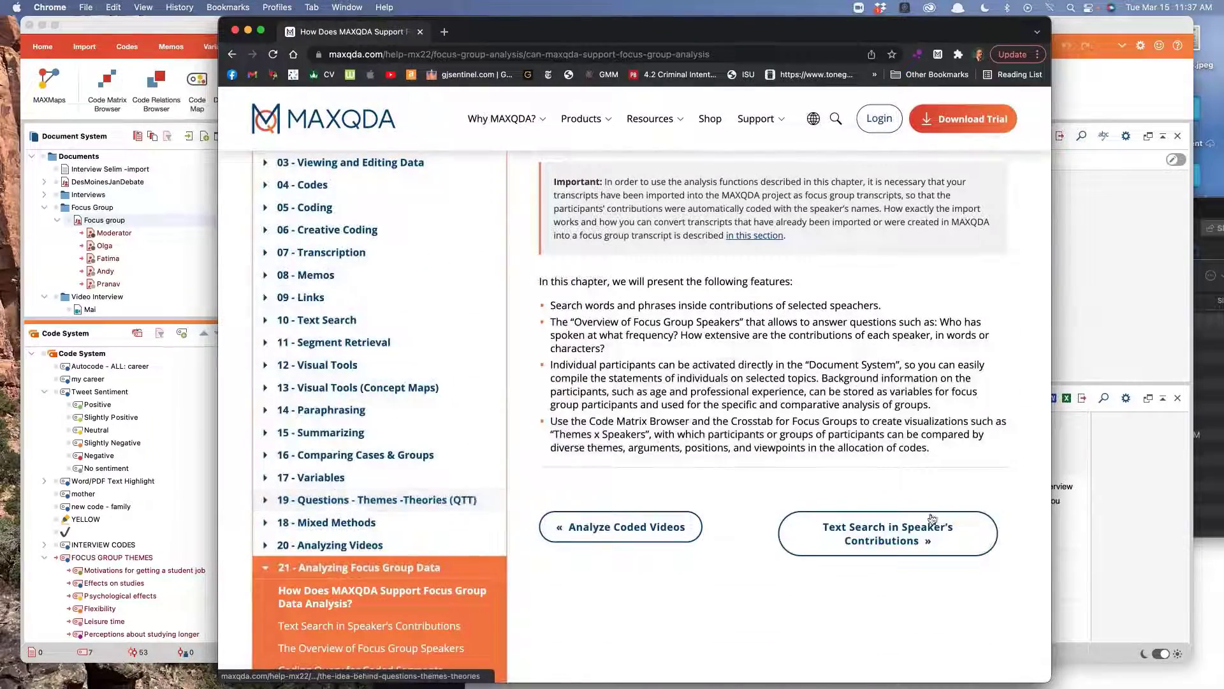
left_click(931, 539)
scroll(712, 391, "down", 5)
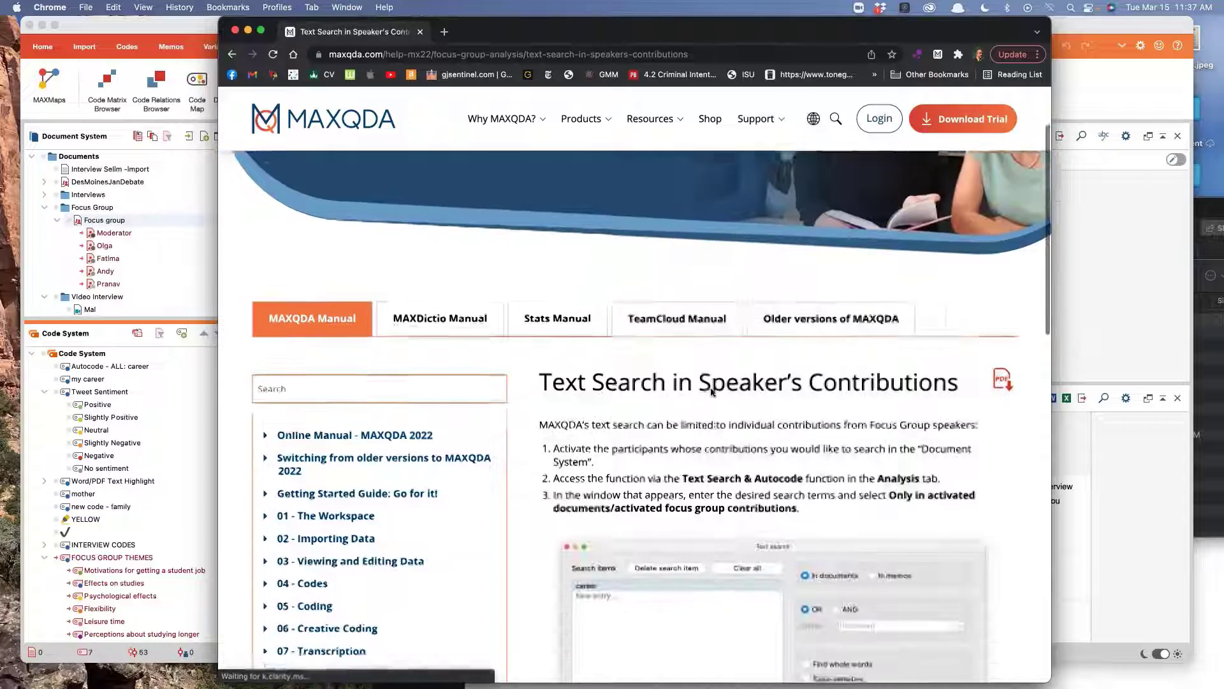
scroll(711, 391, "down", 8)
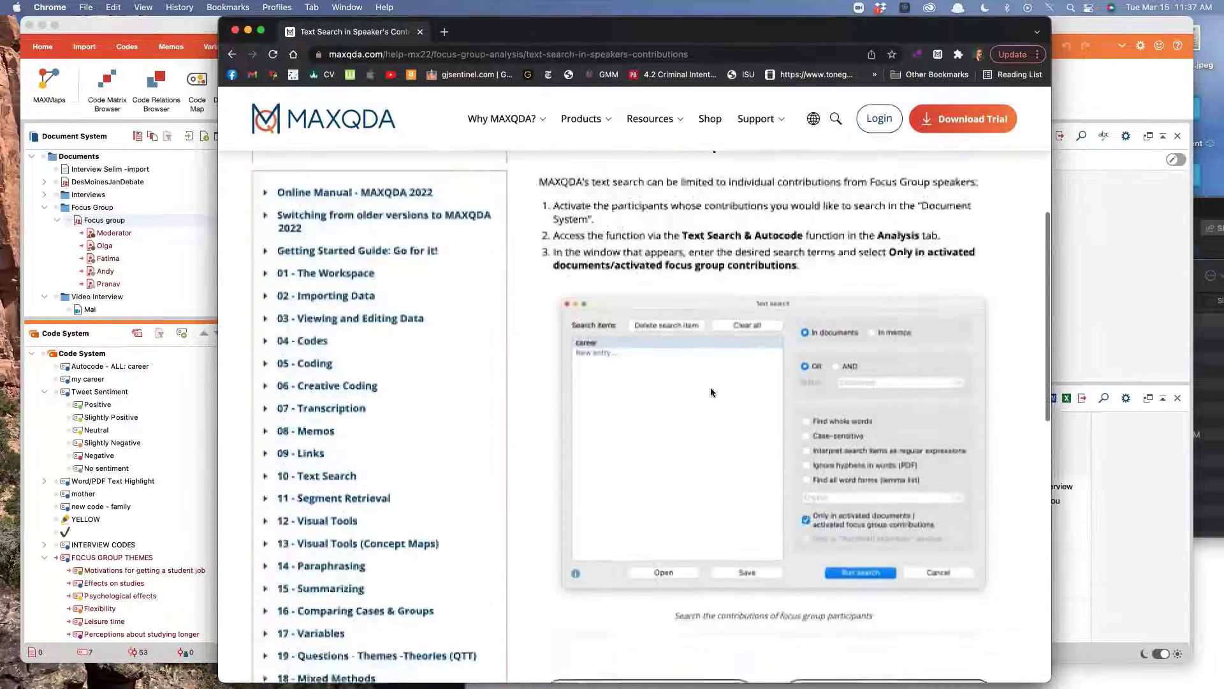
scroll(710, 388, "down", 1)
Step: Go to the manual page 'The Overview of Focus Group Speakers' and look through its sections on creating and editing speaker variables
left_click(897, 450)
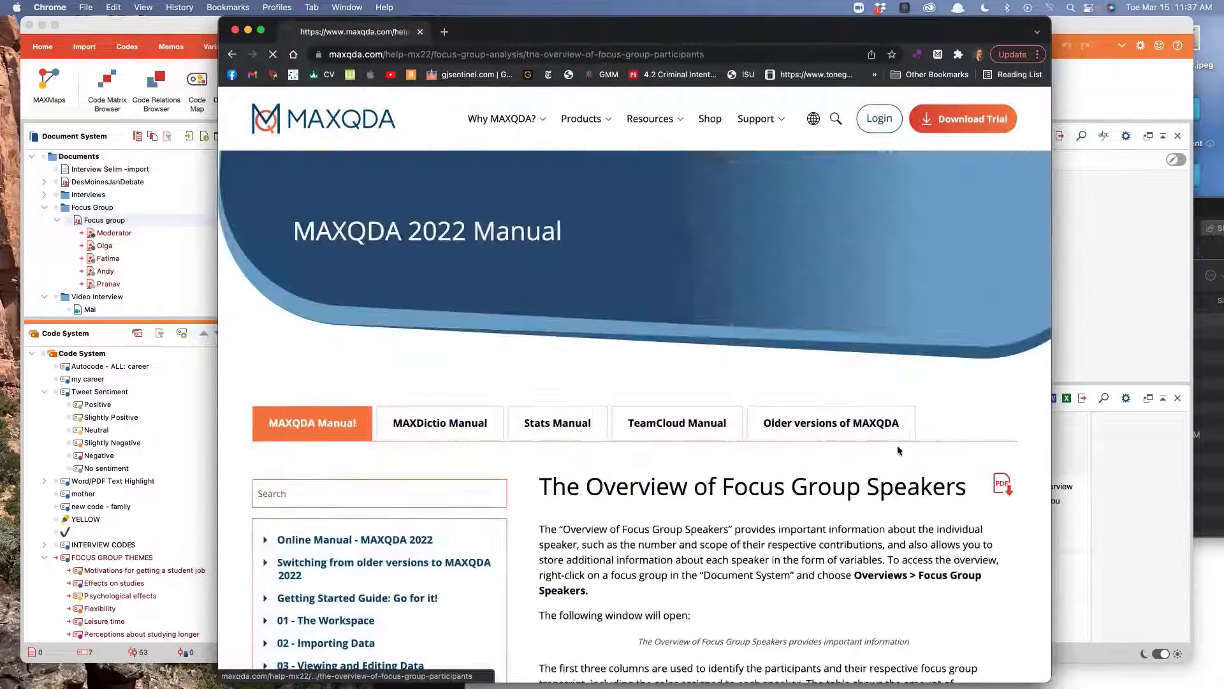
scroll(807, 432, "down", 10)
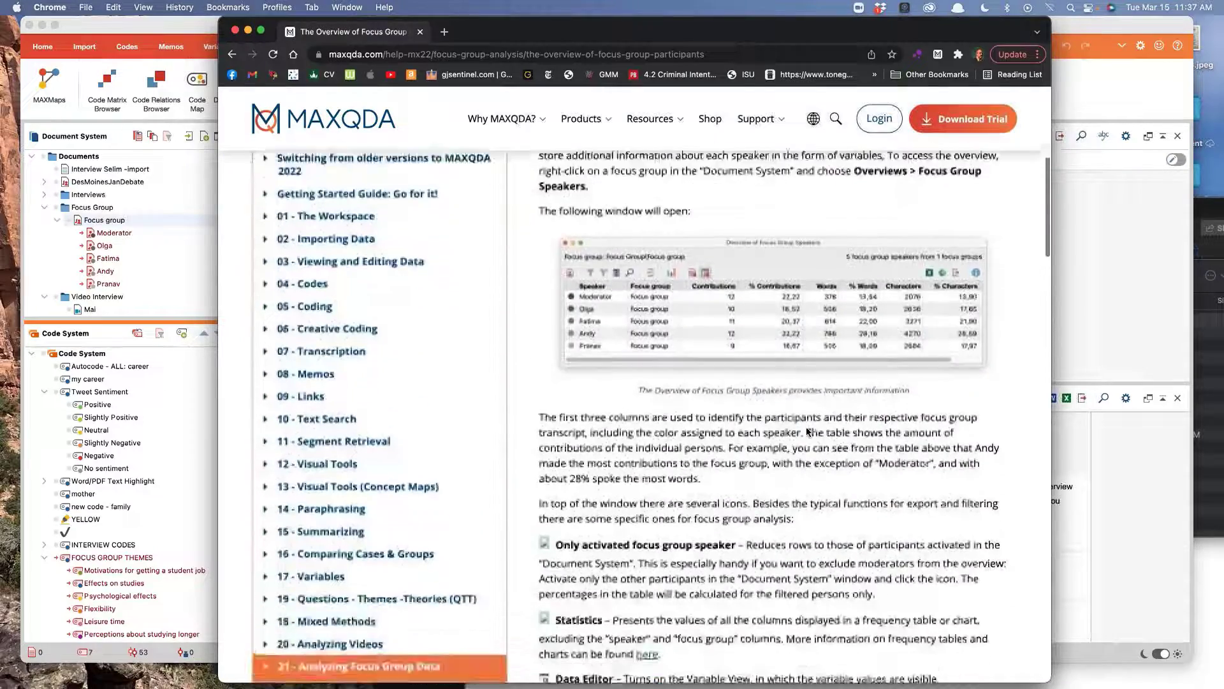
scroll(806, 431, "down", 7)
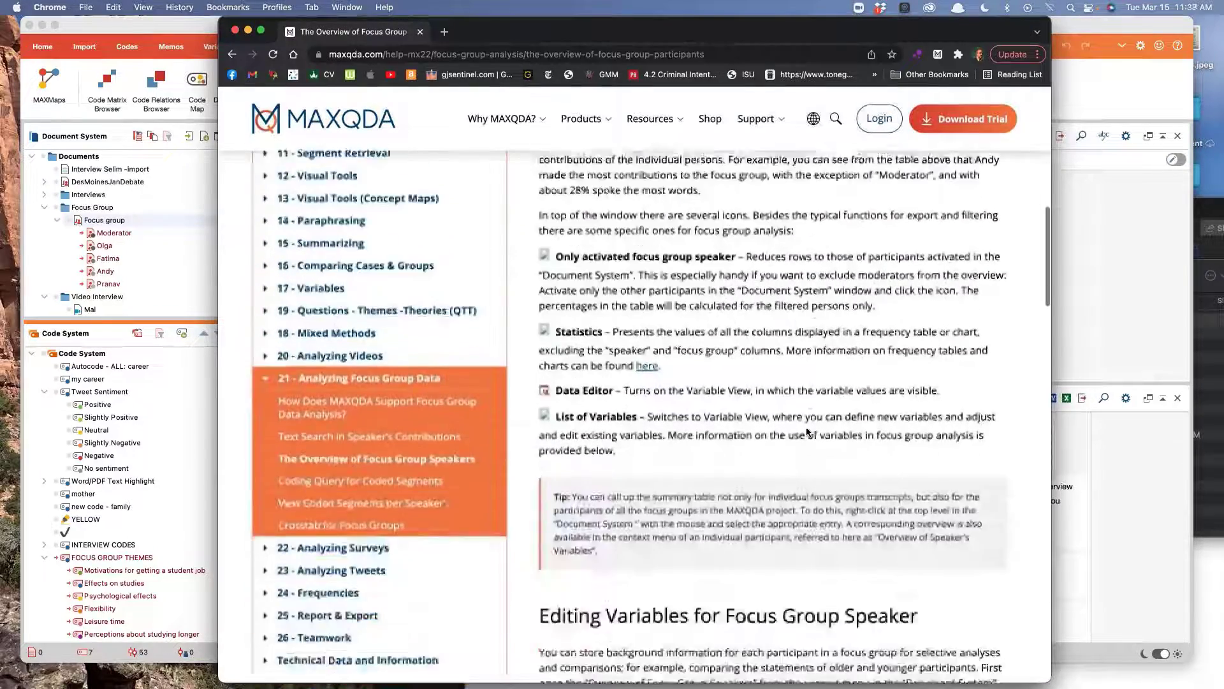
scroll(807, 431, "down", 12)
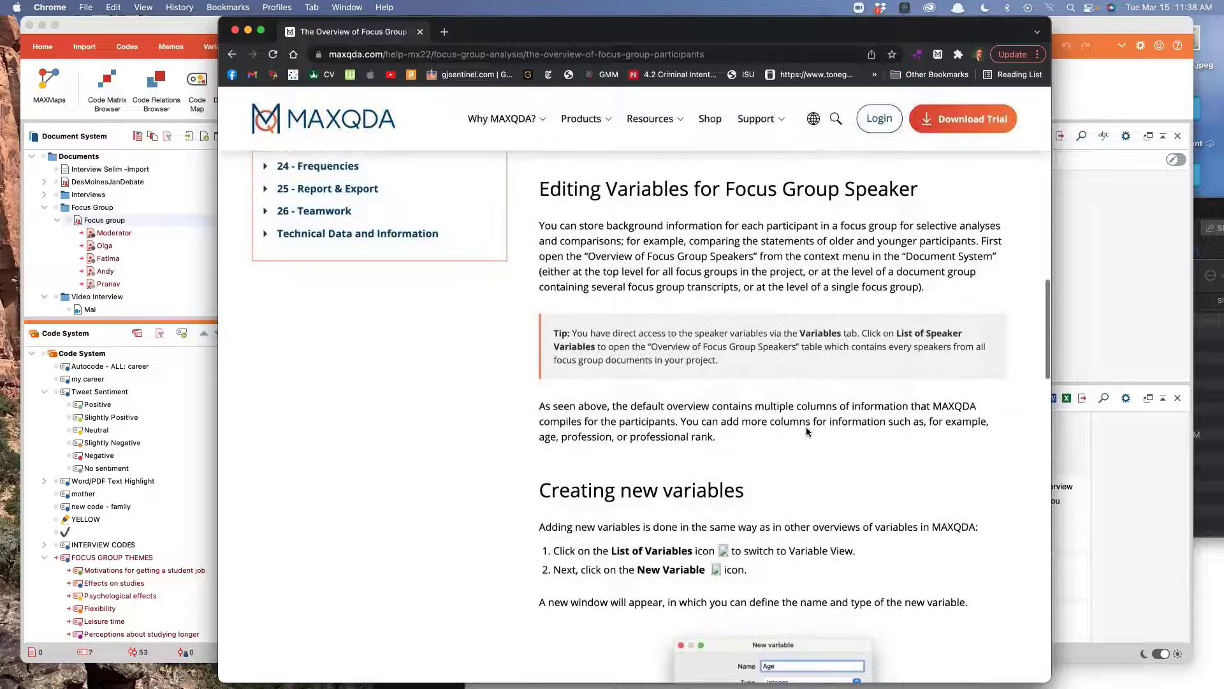
scroll(806, 426, "down", 8)
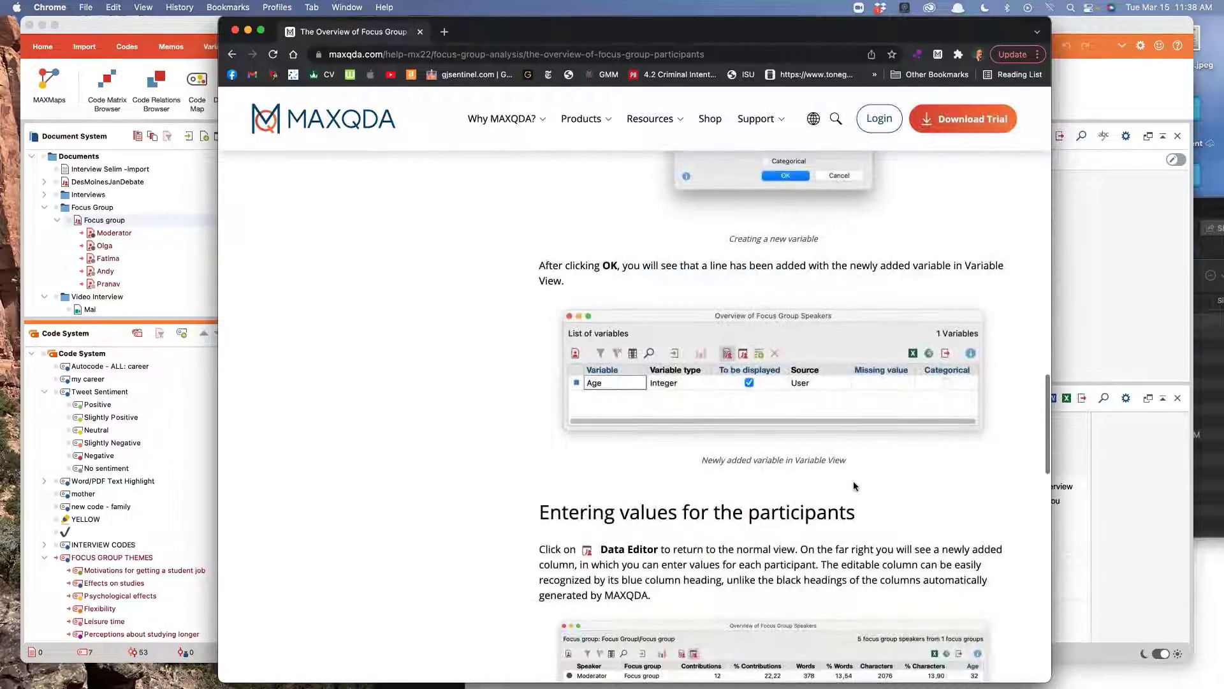
scroll(854, 487, "down", 20)
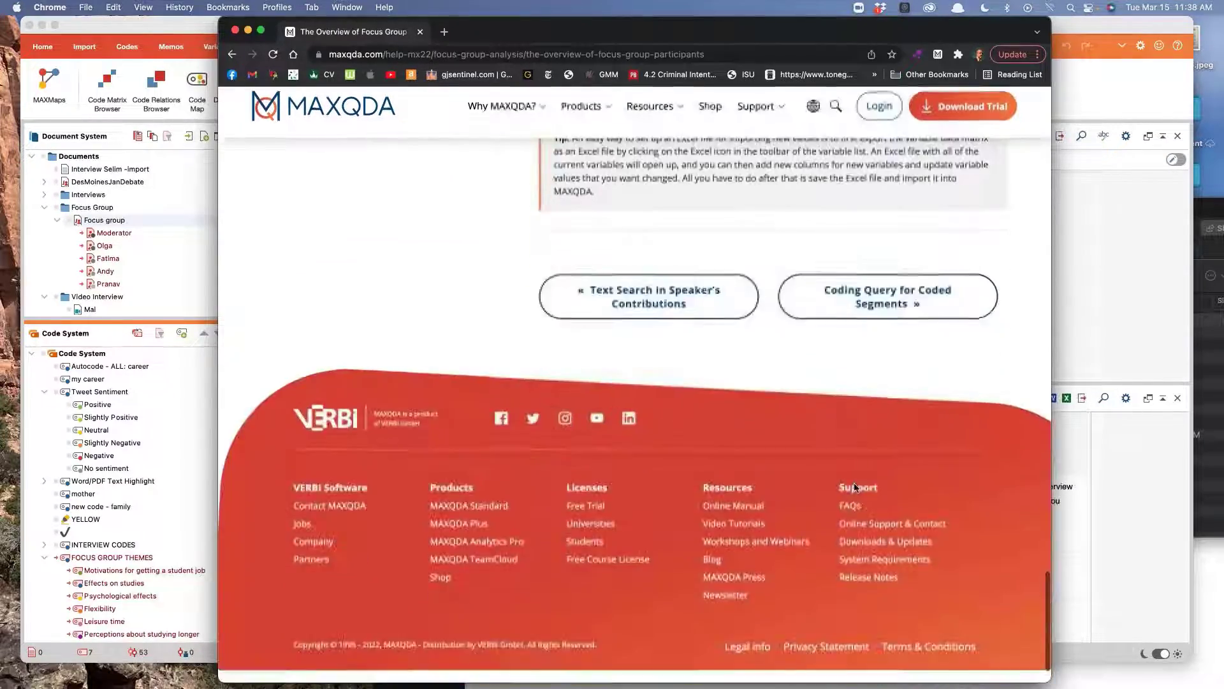
Step: Go to the manual page 'Coding Query for Coded Segments' and read up to activating focus group speakers by variable values
left_click(850, 312)
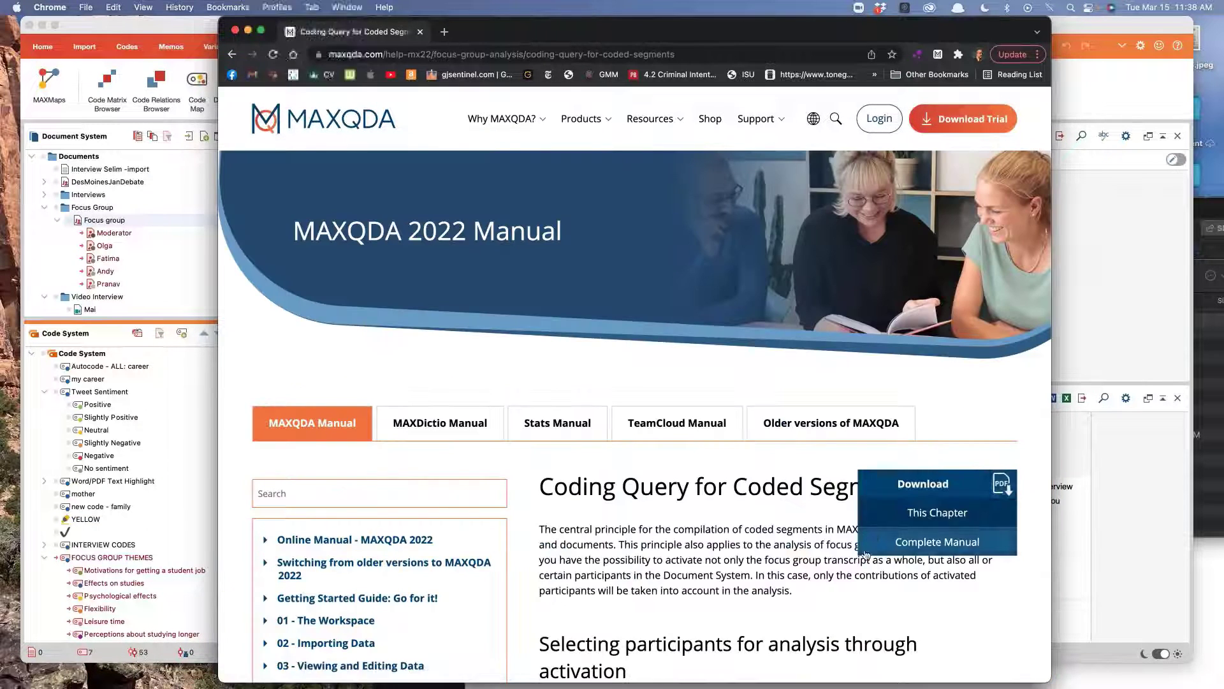
scroll(854, 579, "down", 10)
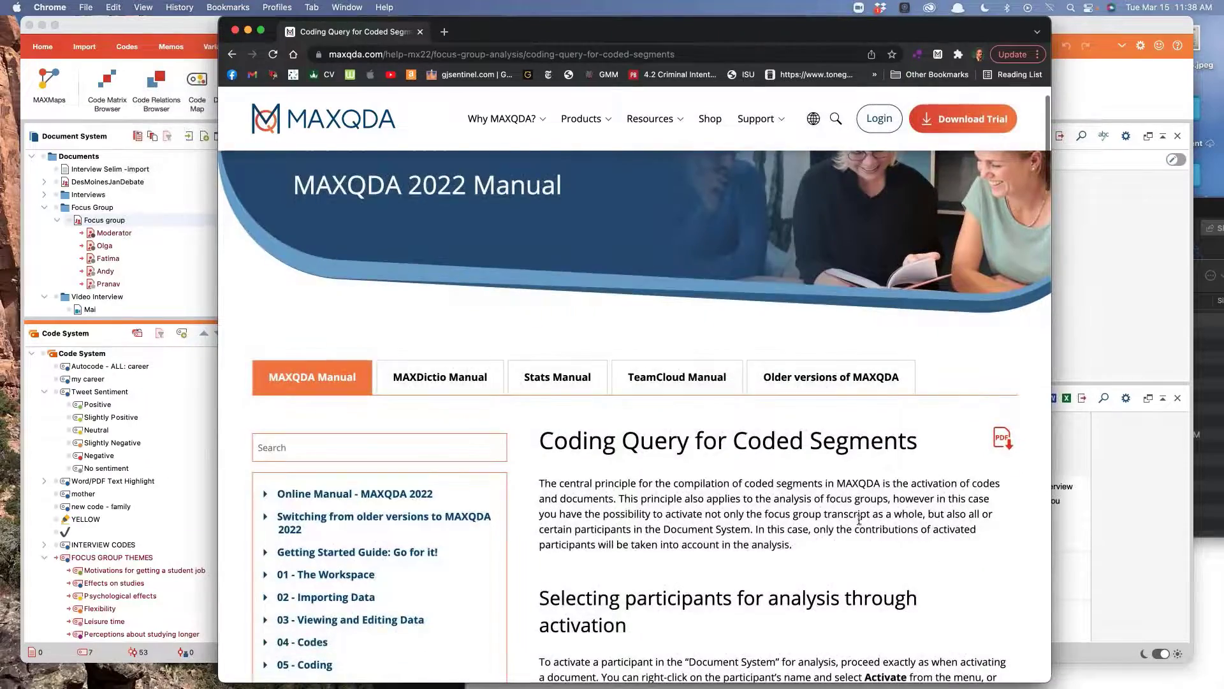
scroll(859, 523, "down", 8)
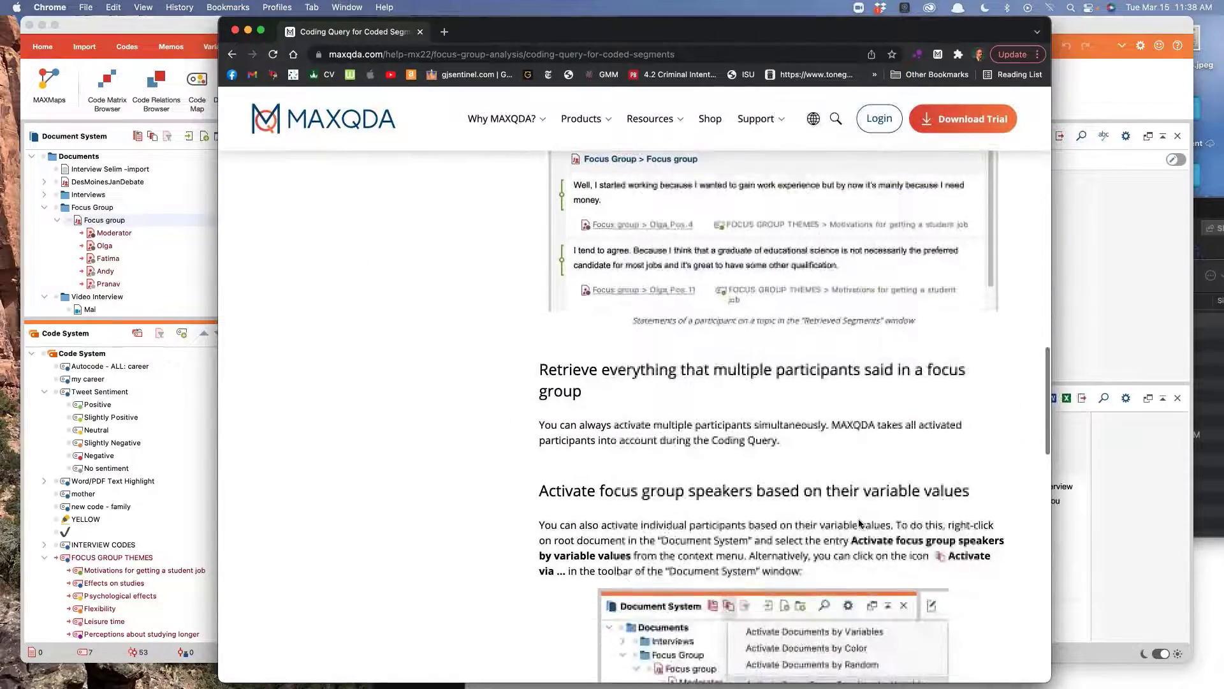
scroll(858, 519, "down", 3)
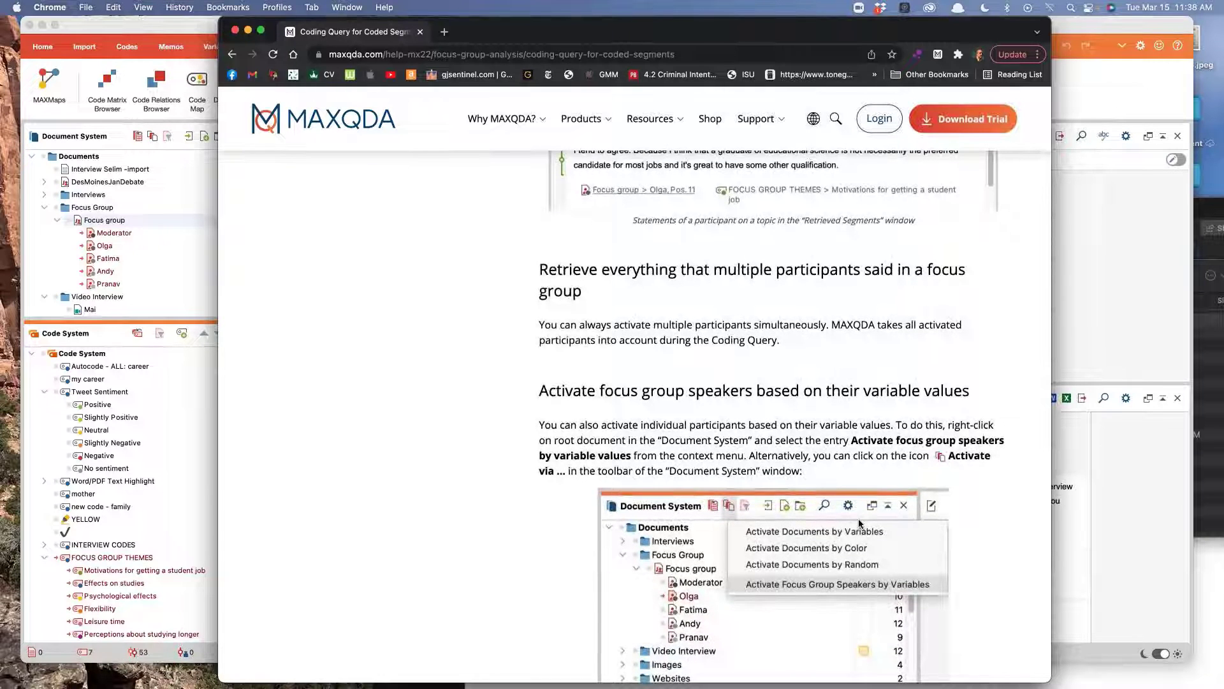
Step: Return to MAXQDA from the browser and open the recent project 'WEBINAR file for analysis'
left_click(248, 30)
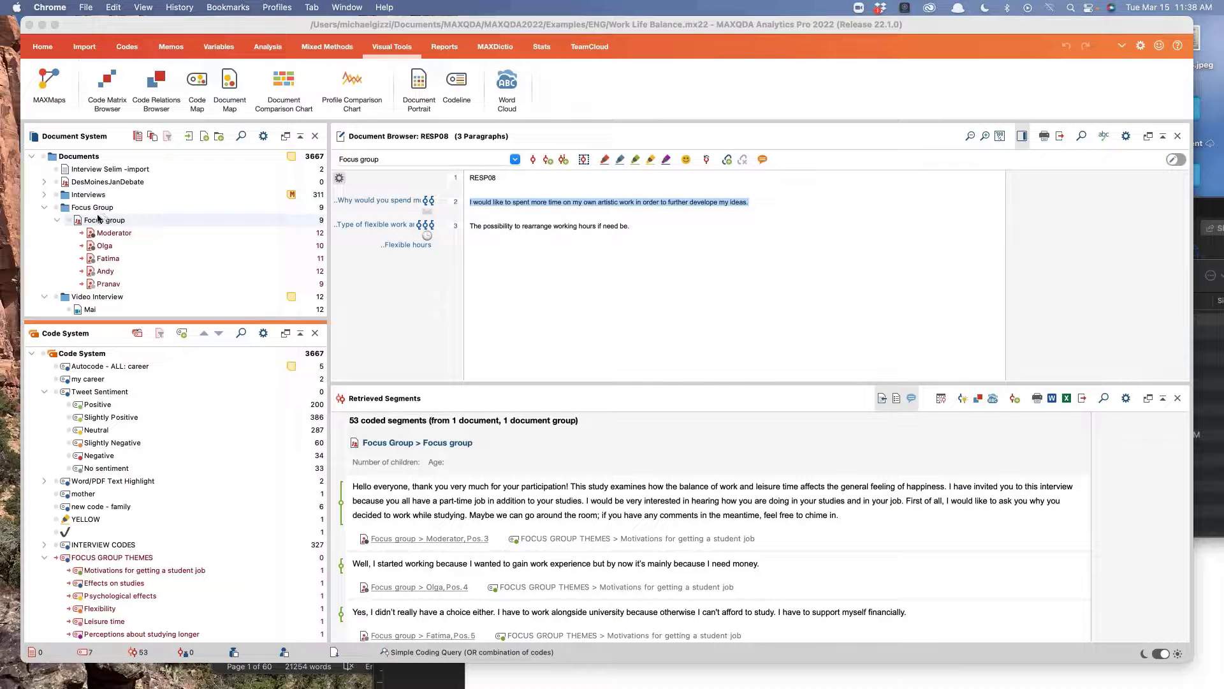
left_click(50, 46)
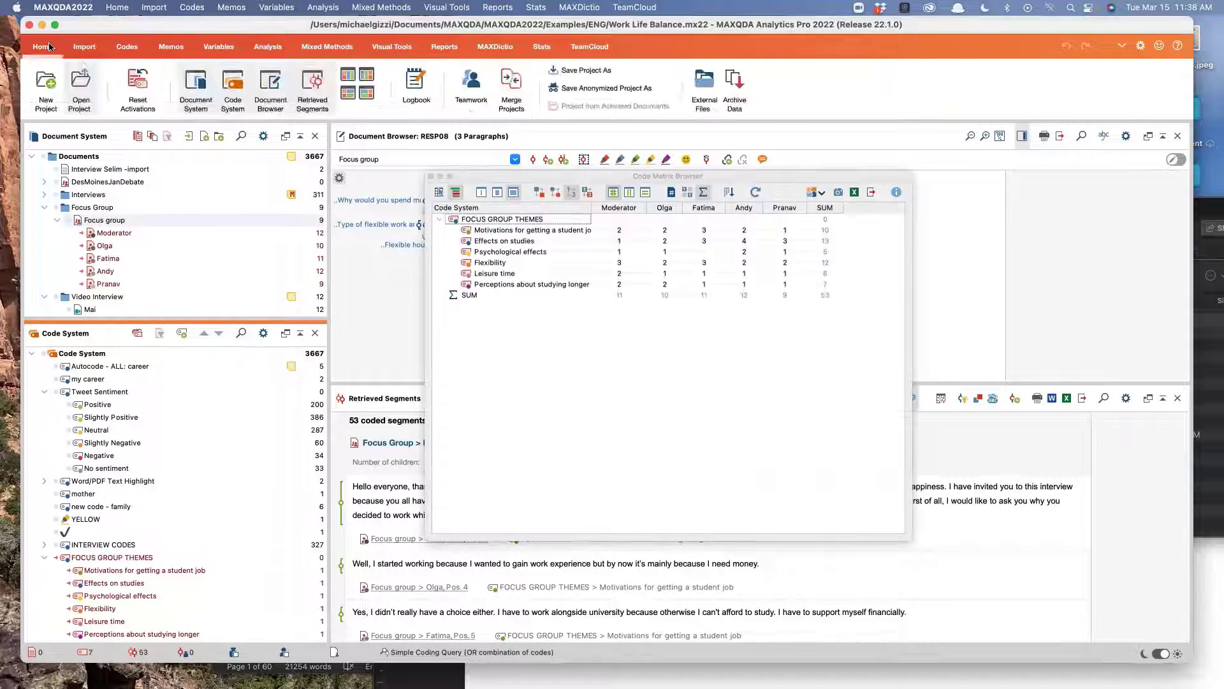
left_click(86, 99)
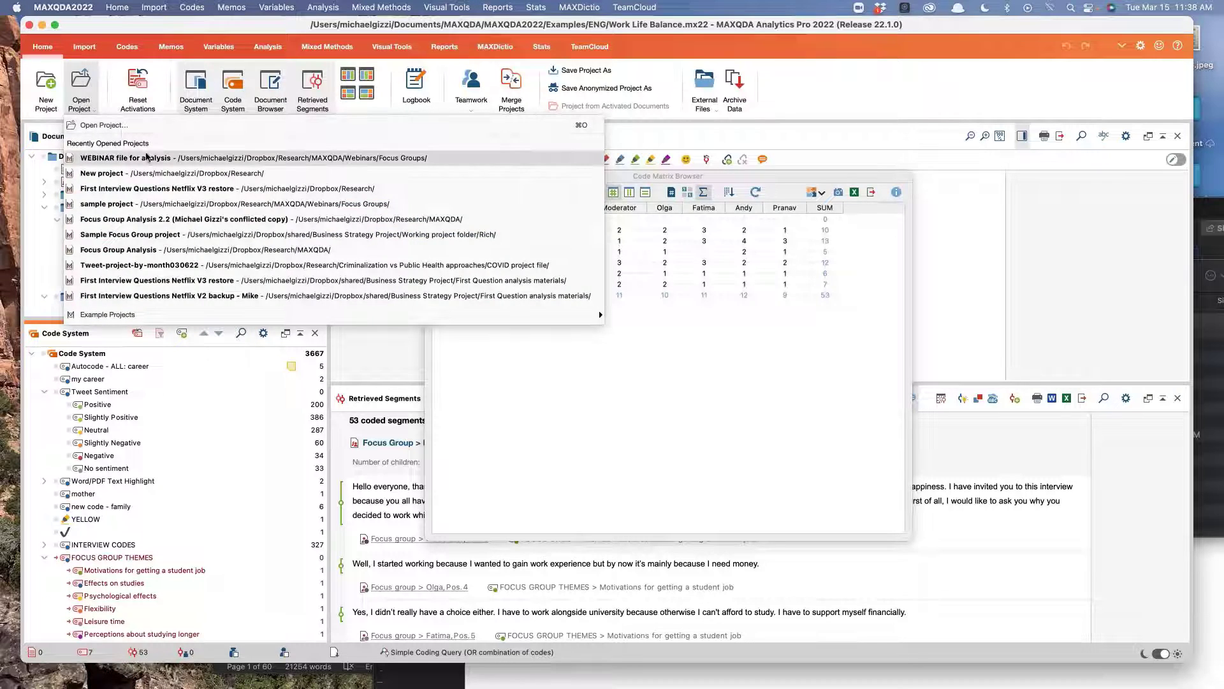
left_click(151, 159)
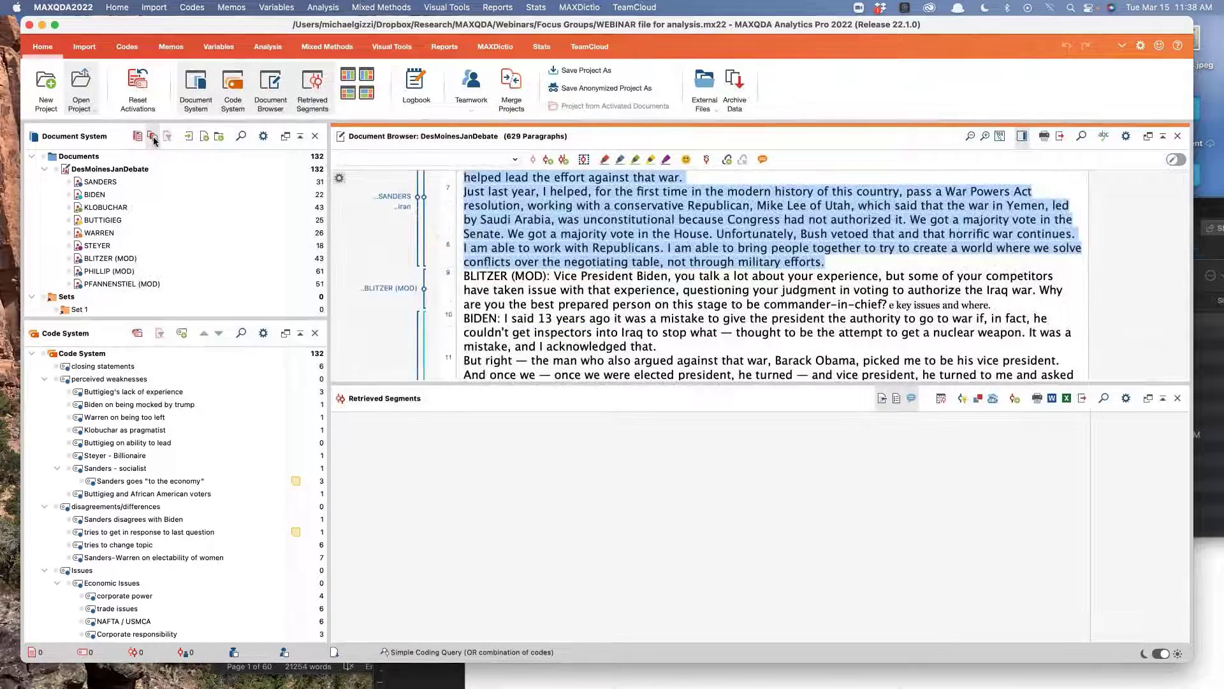
Step: Start activating focus group speakers by variables and insert all values of the Age variable as conditions
left_click(154, 139)
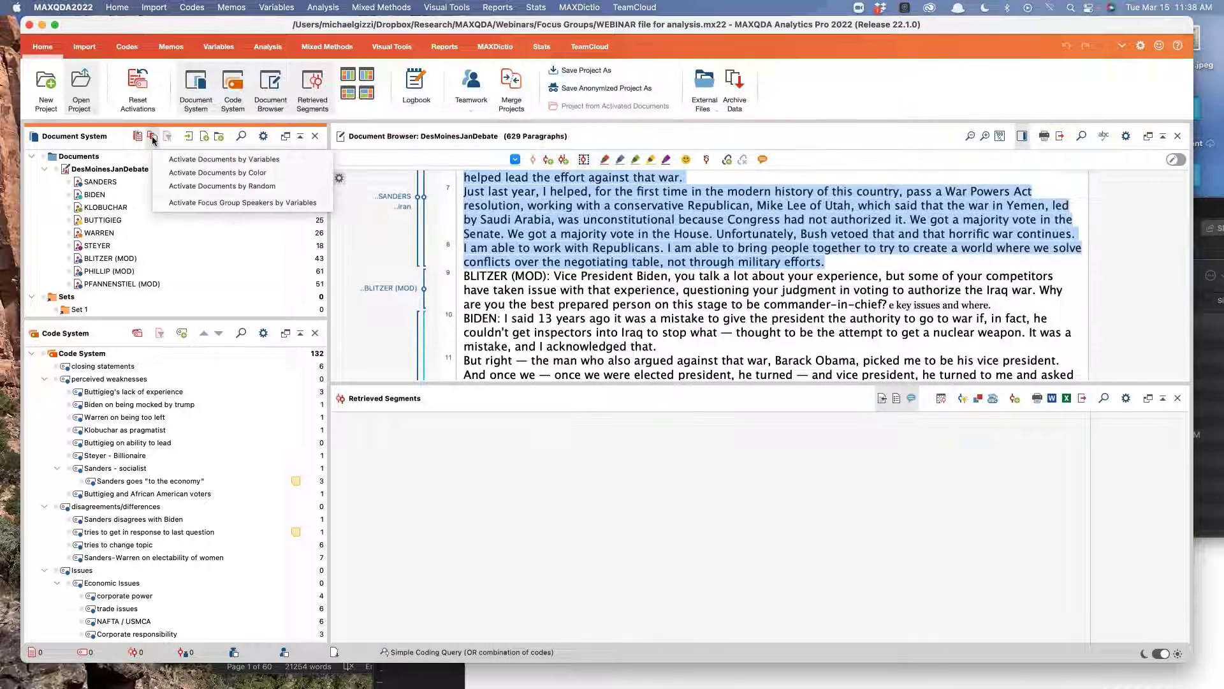
left_click(231, 204)
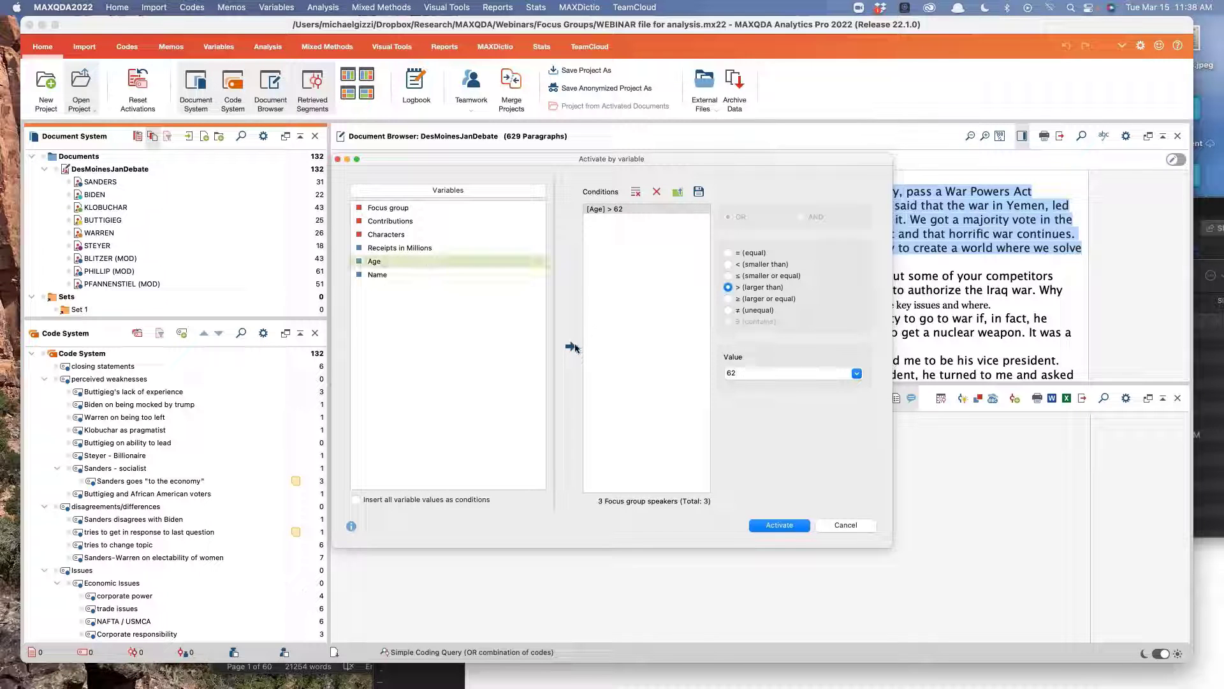
left_click(357, 499)
left_click(570, 346)
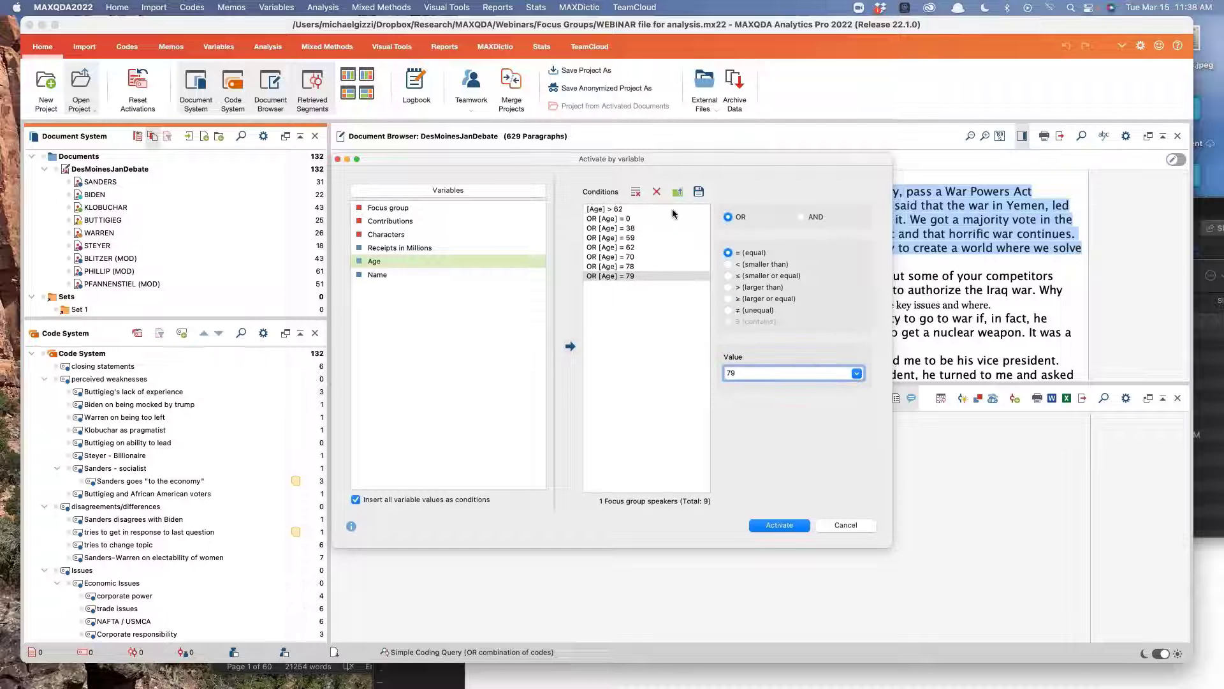
Step: Remove the Age = 0 condition and clear the remaining list of activation conditions
left_click(625, 218)
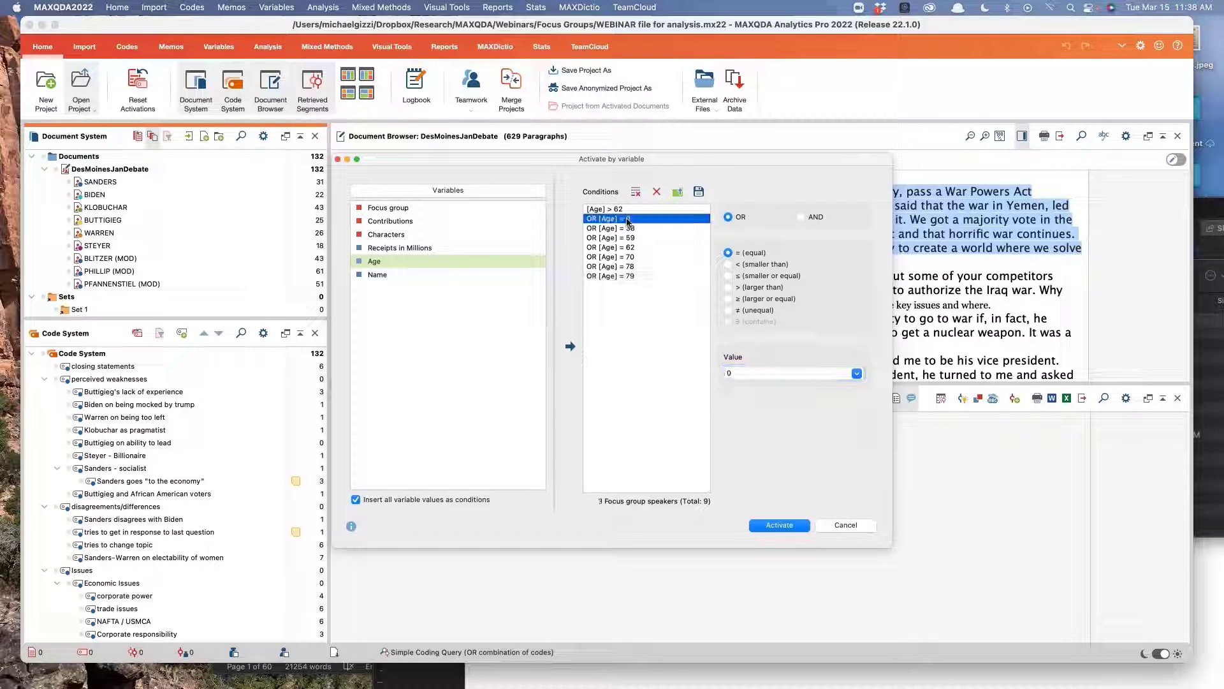
left_click(630, 276)
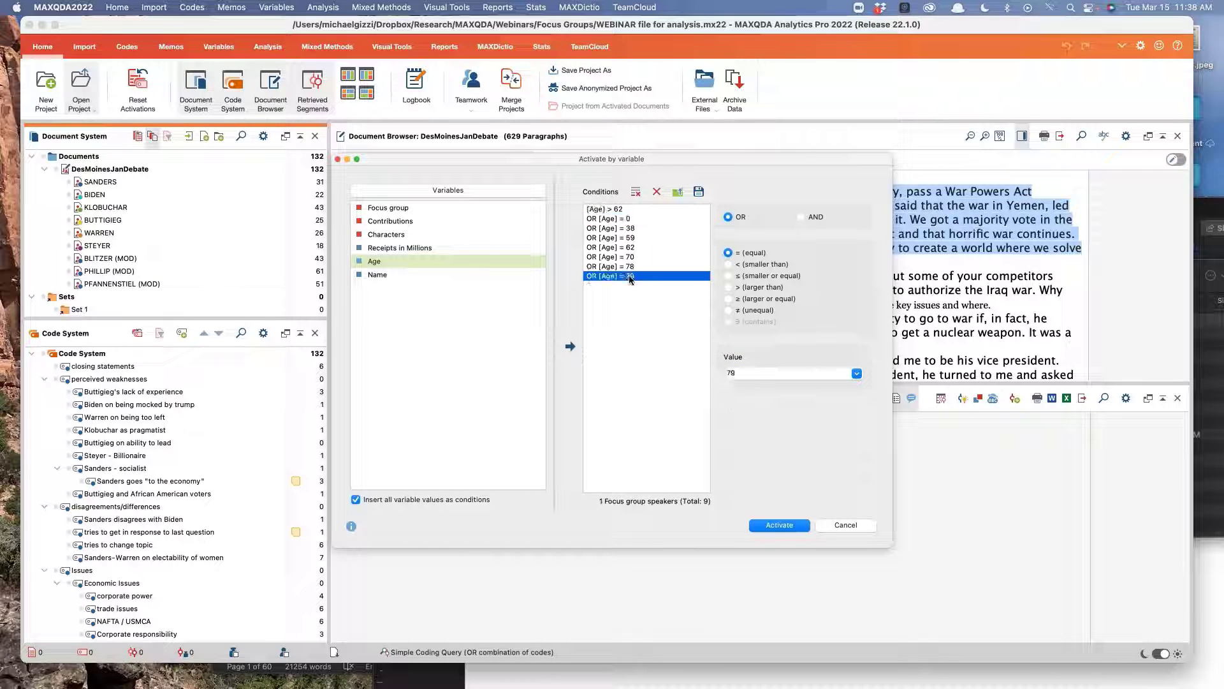
double_click(628, 218)
left_click(657, 192)
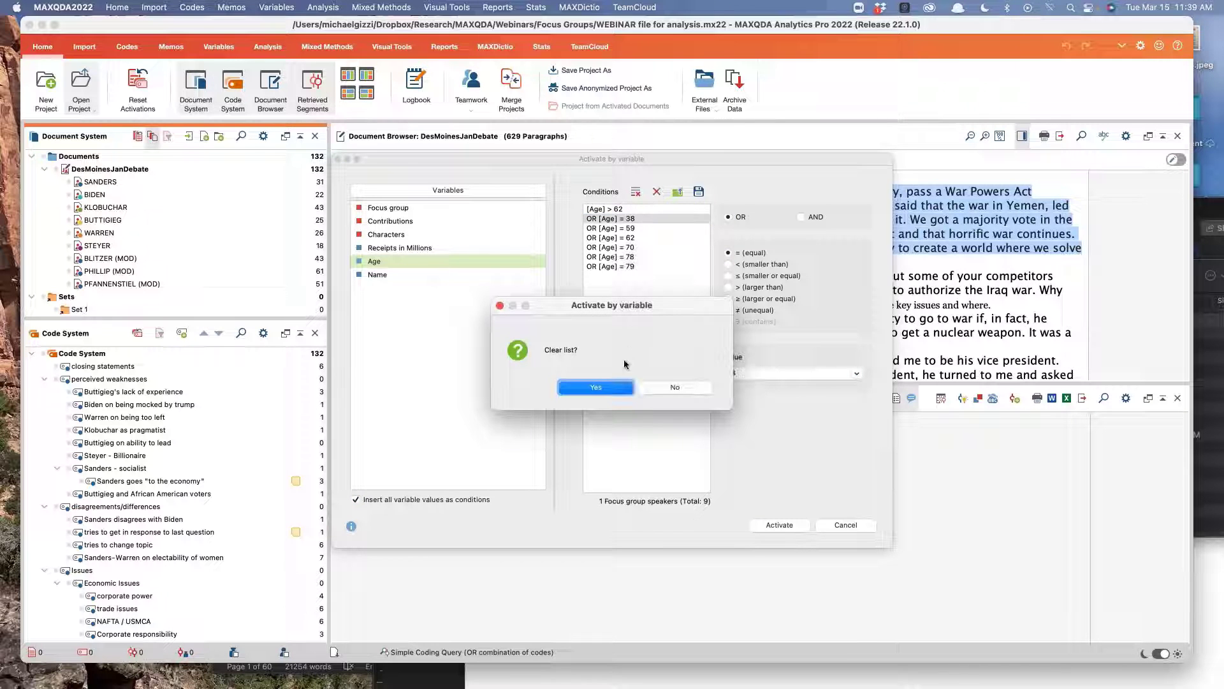
left_click(595, 387)
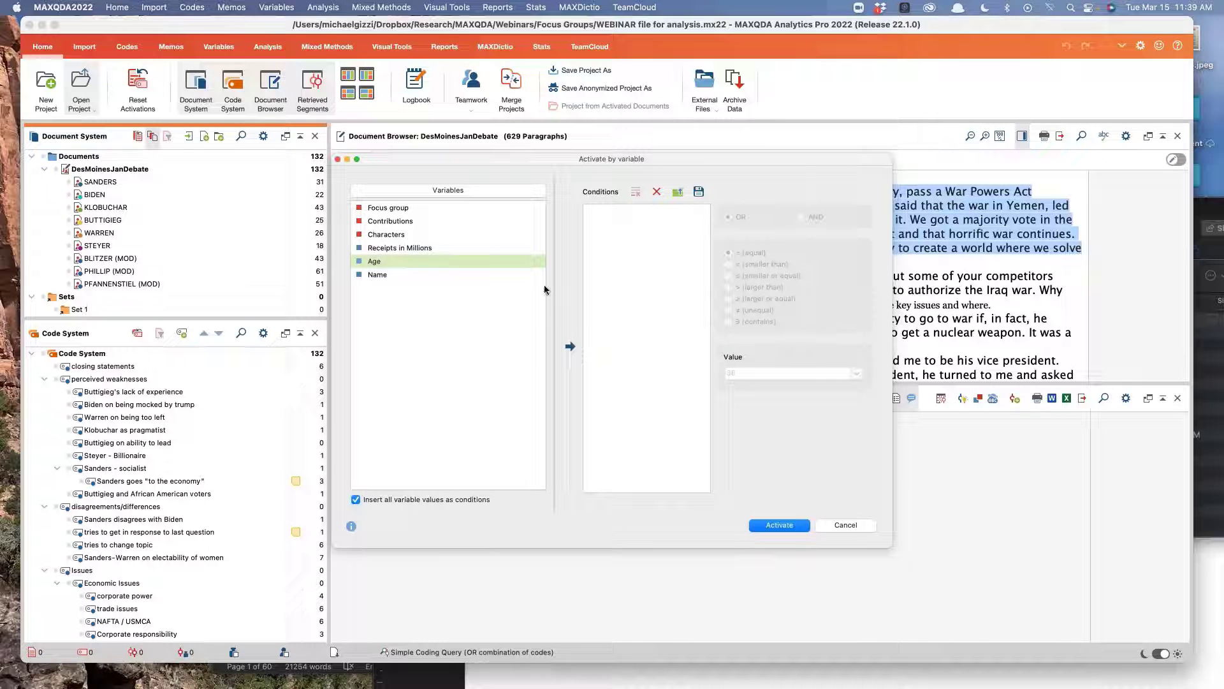
Step: Insert all Age values as conditions again and clear the list once more
left_click(570, 347)
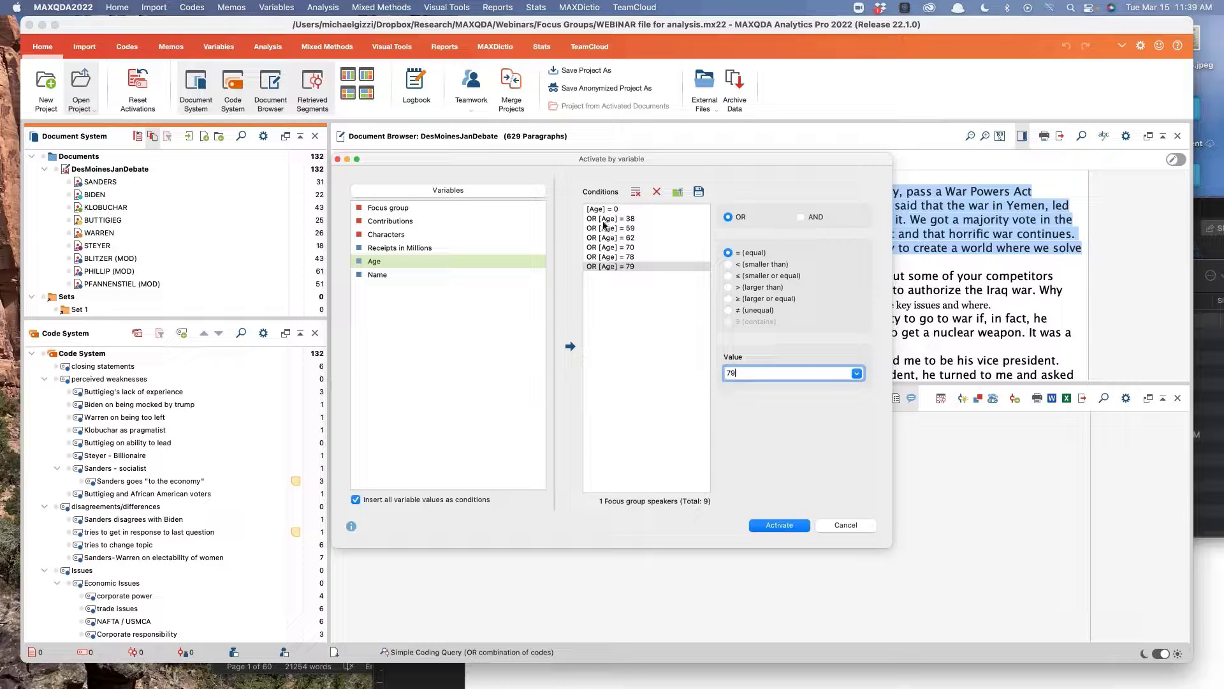
left_click(656, 192)
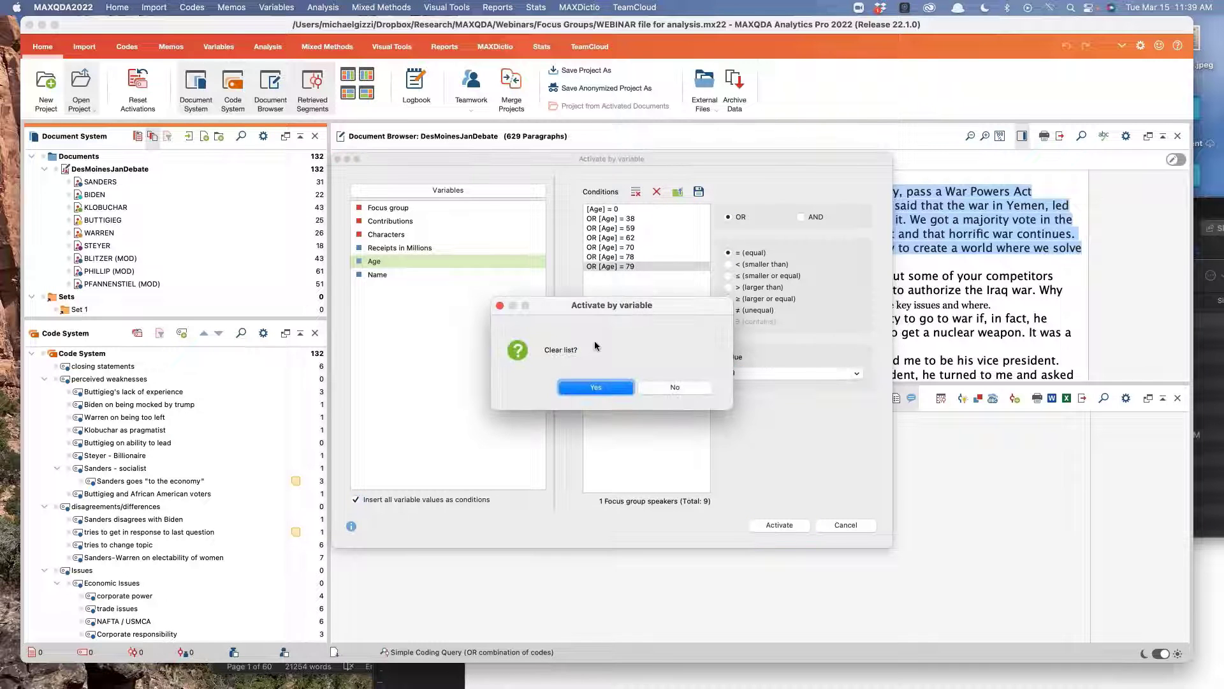
left_click(595, 387)
Step: Turn off inserting all variable values and activate the focus group speakers whose Age is larger than 62
left_click(357, 502)
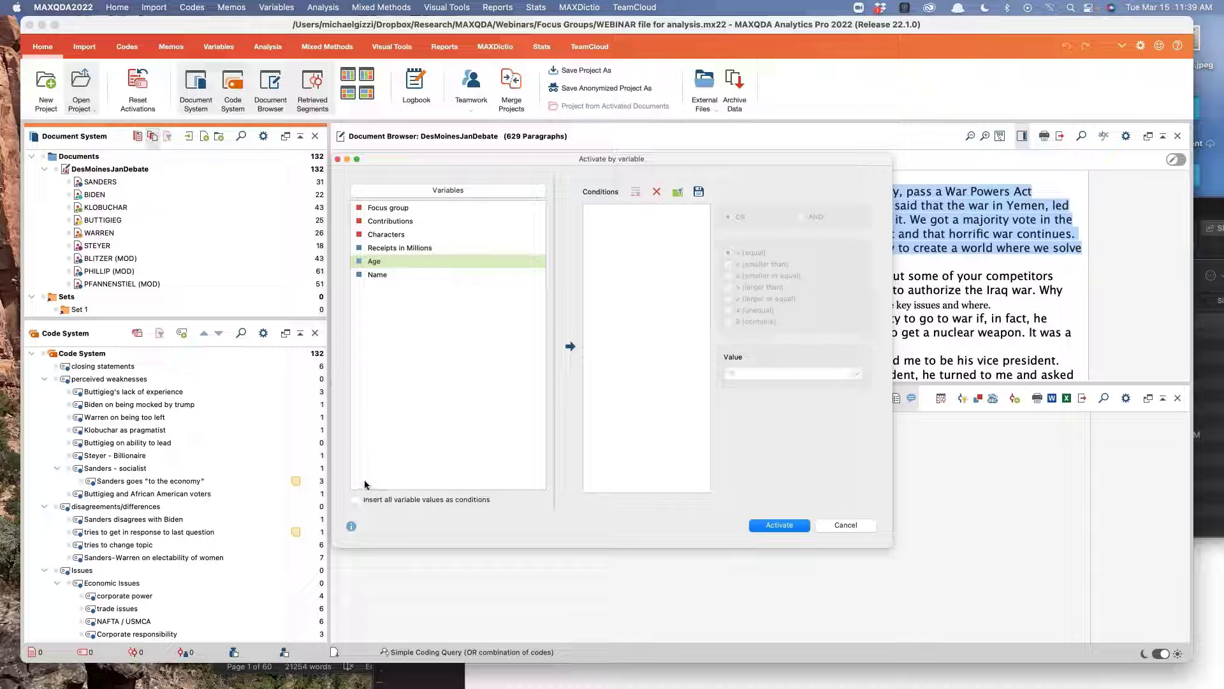
left_click(570, 346)
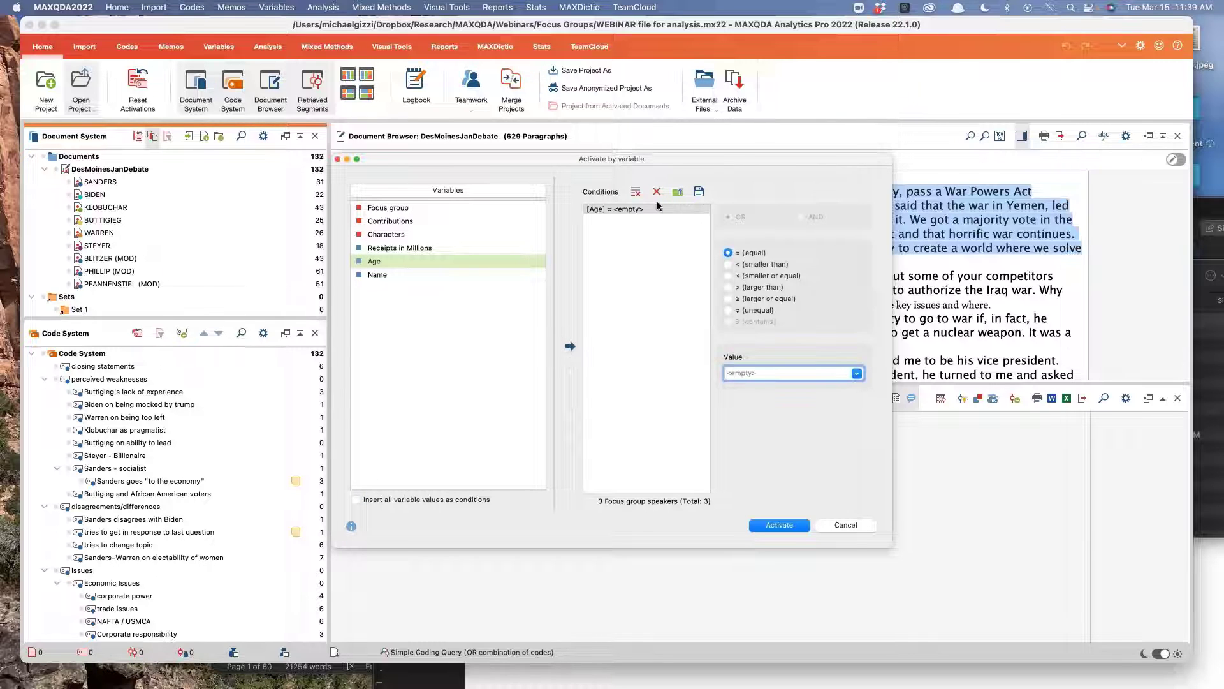
left_click(729, 288)
left_click(859, 375)
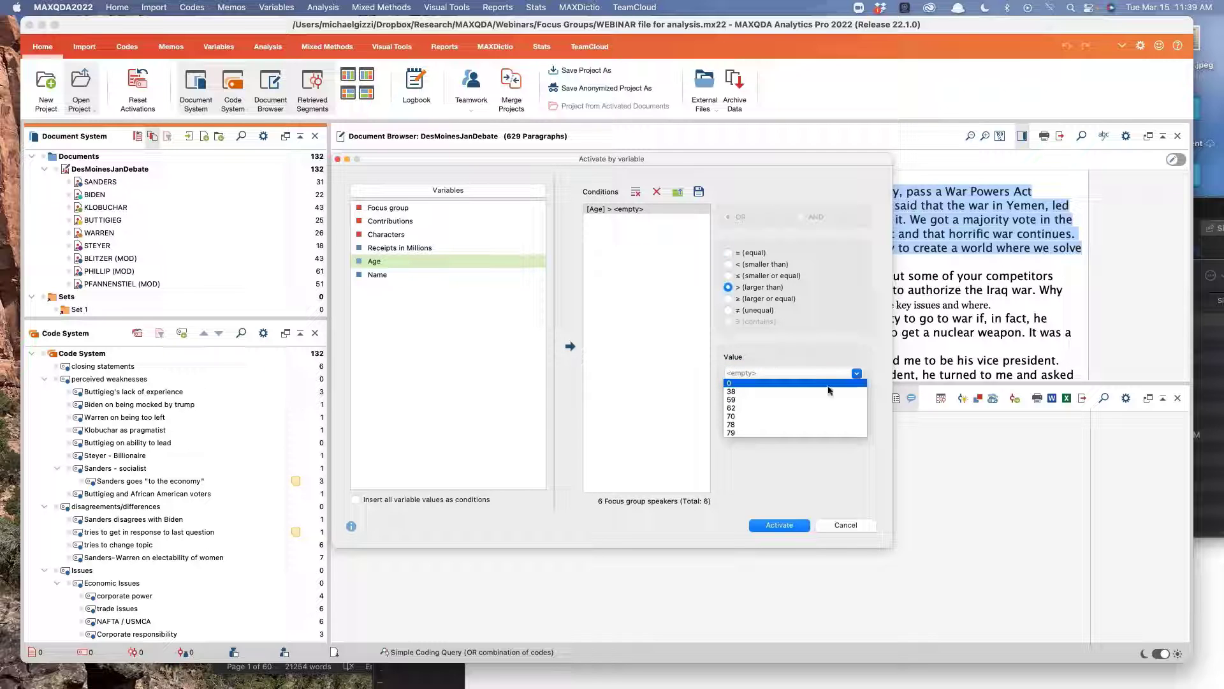
left_click(794, 408)
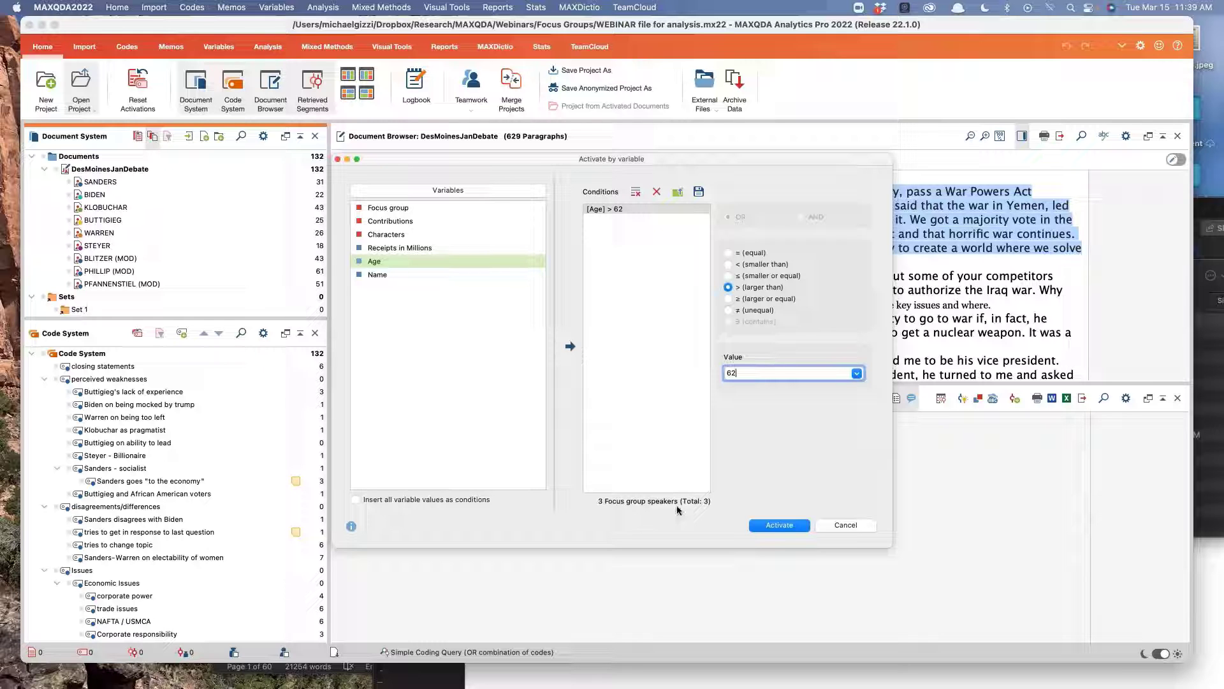
left_click(789, 525)
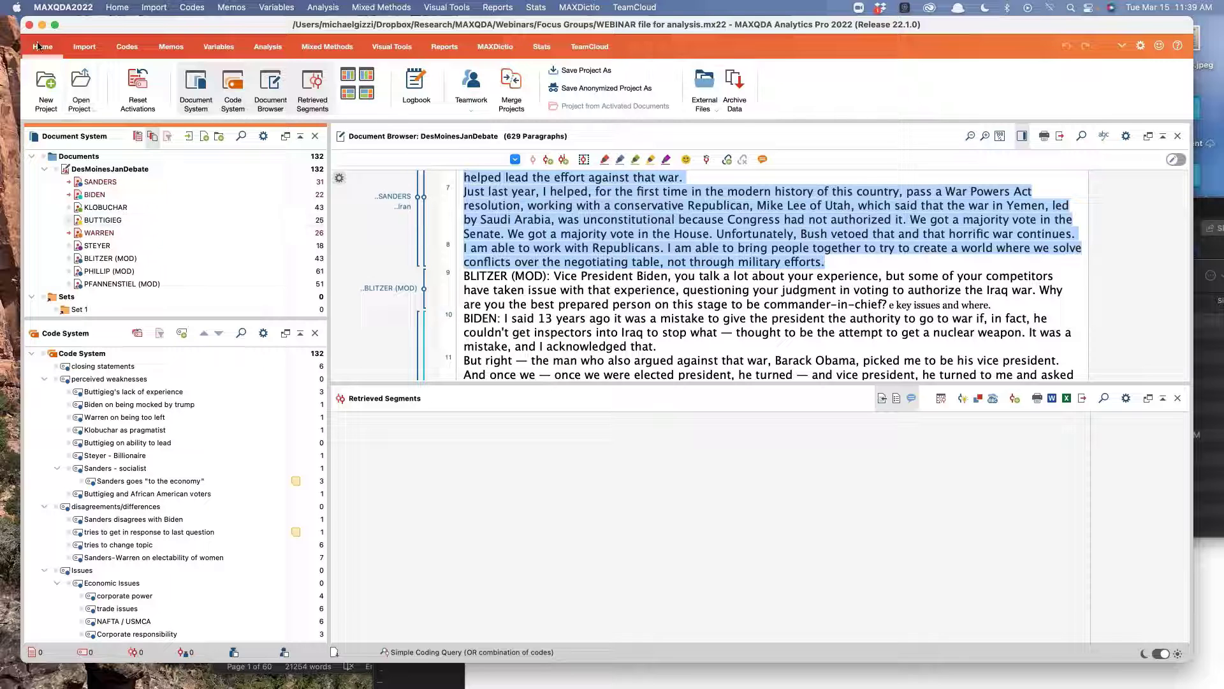
Step: Open 'Sample Focus Group project.mx22' from a subfolder of the Business Strategy Project's 'Working project folder' and accept the backup copy
left_click(95, 112)
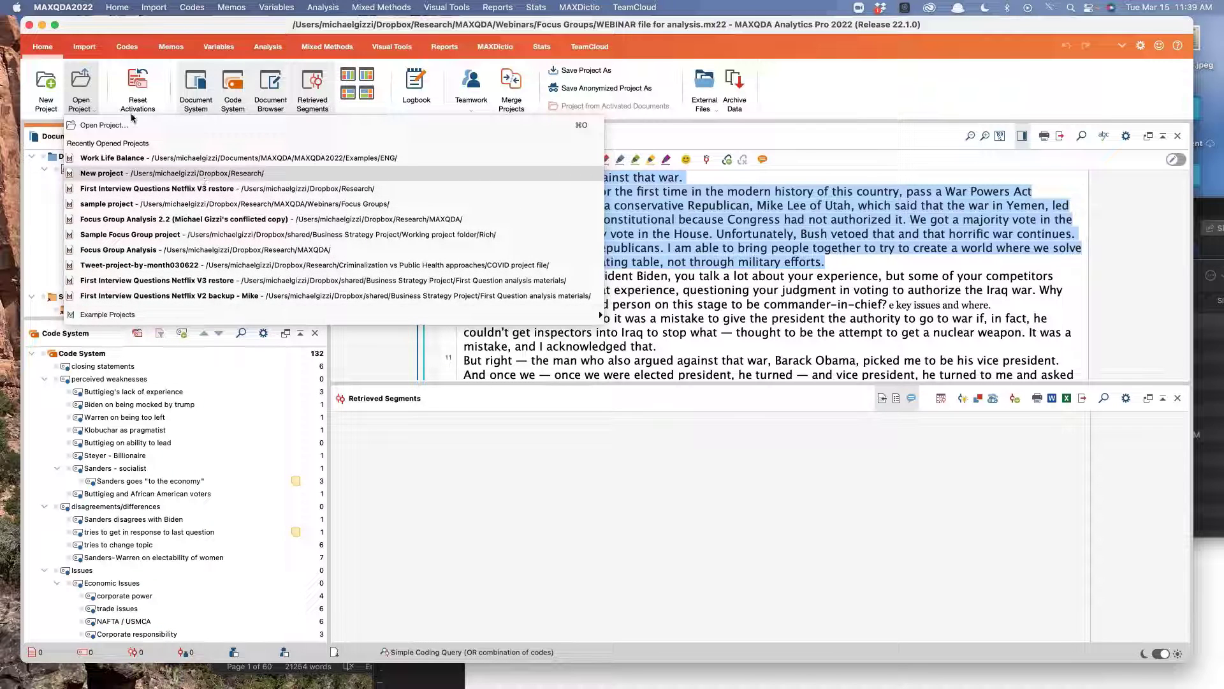
left_click(87, 85)
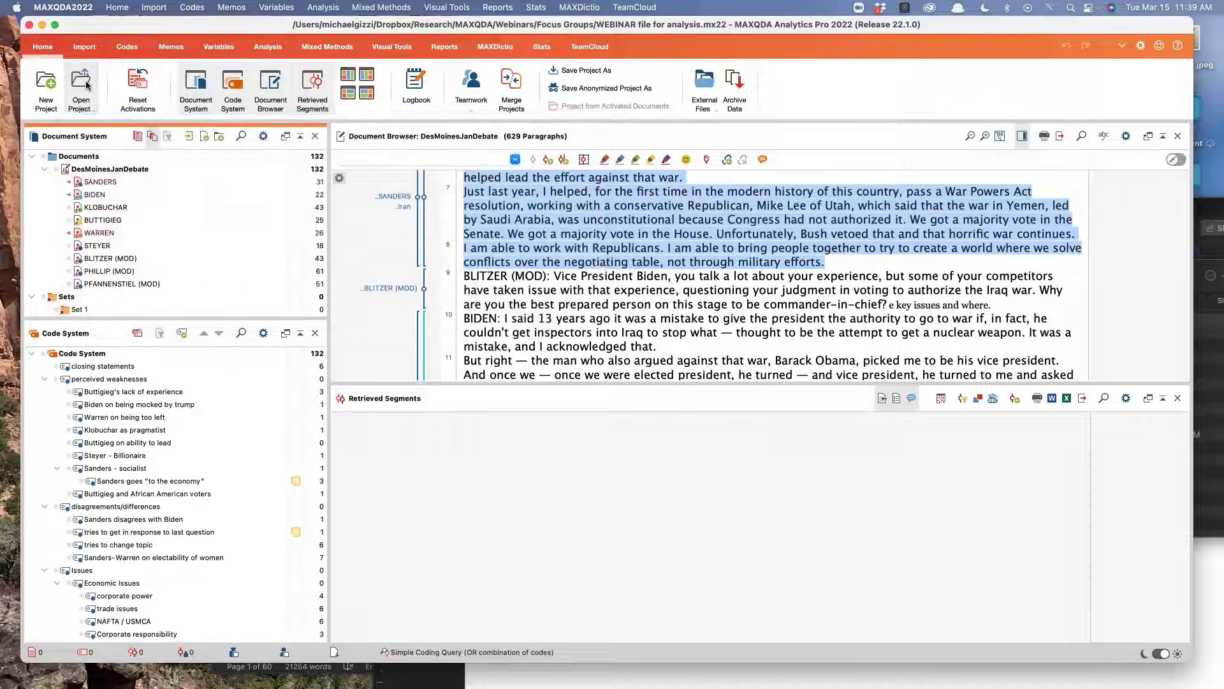
left_click(87, 84)
left_click(108, 125)
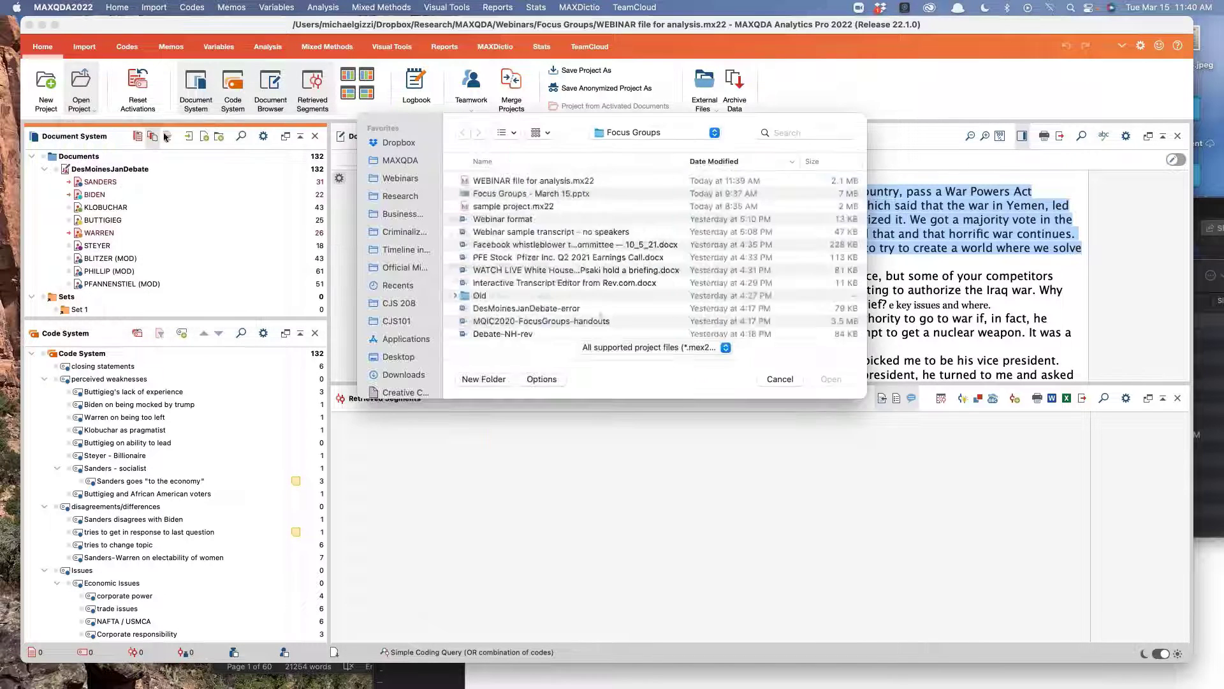
left_click(402, 216)
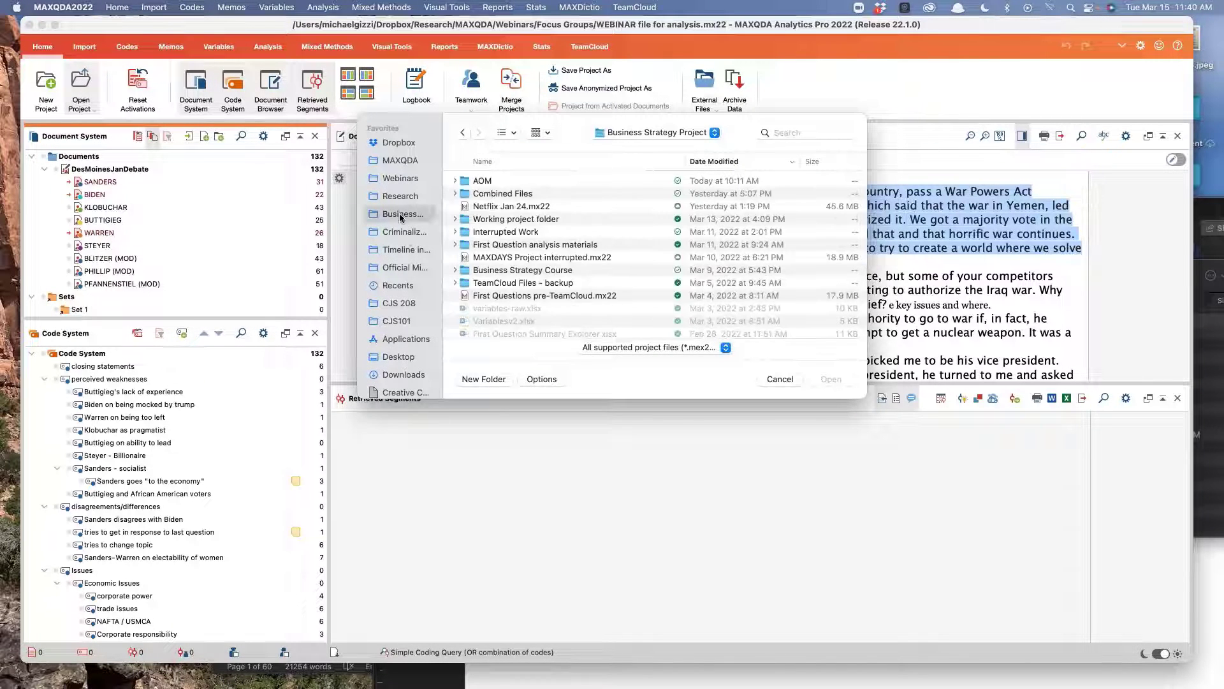
double_click(493, 224)
double_click(476, 185)
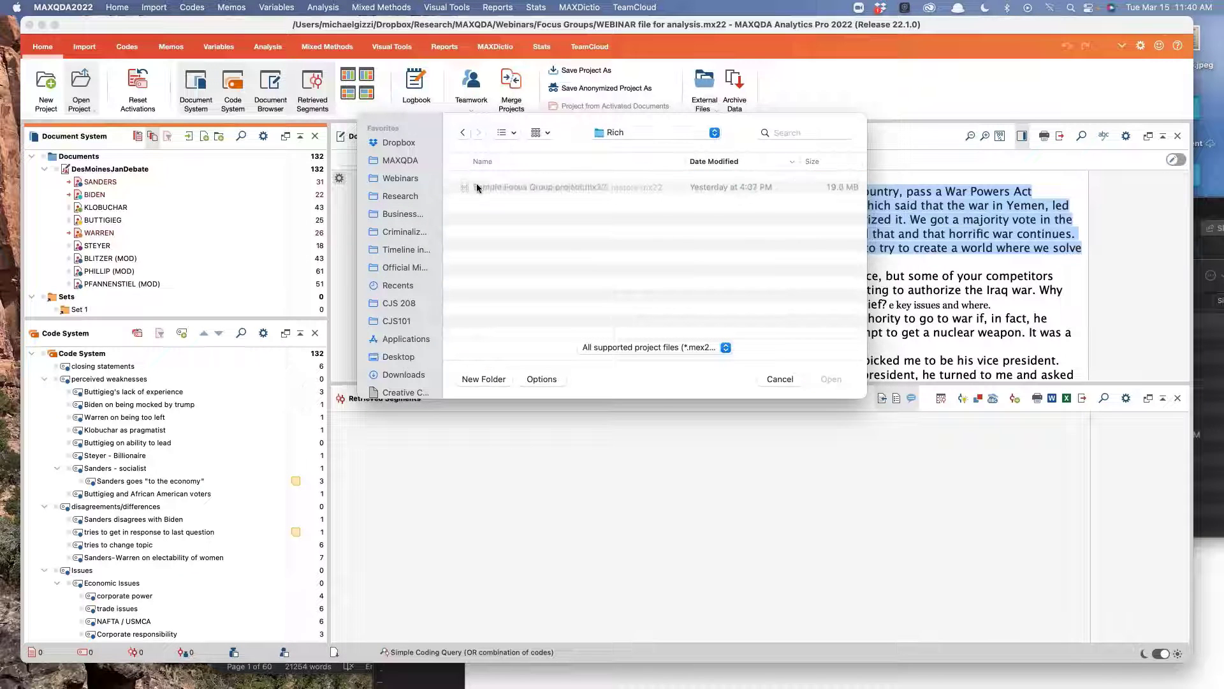
left_click(537, 182)
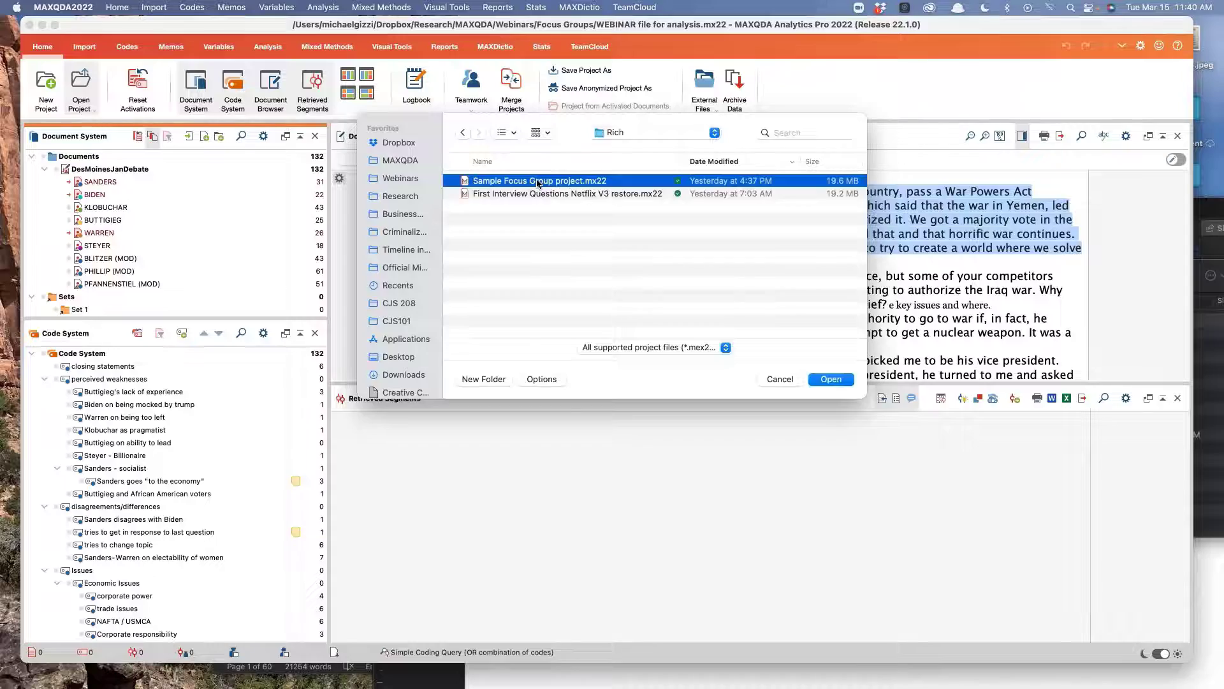
double_click(537, 183)
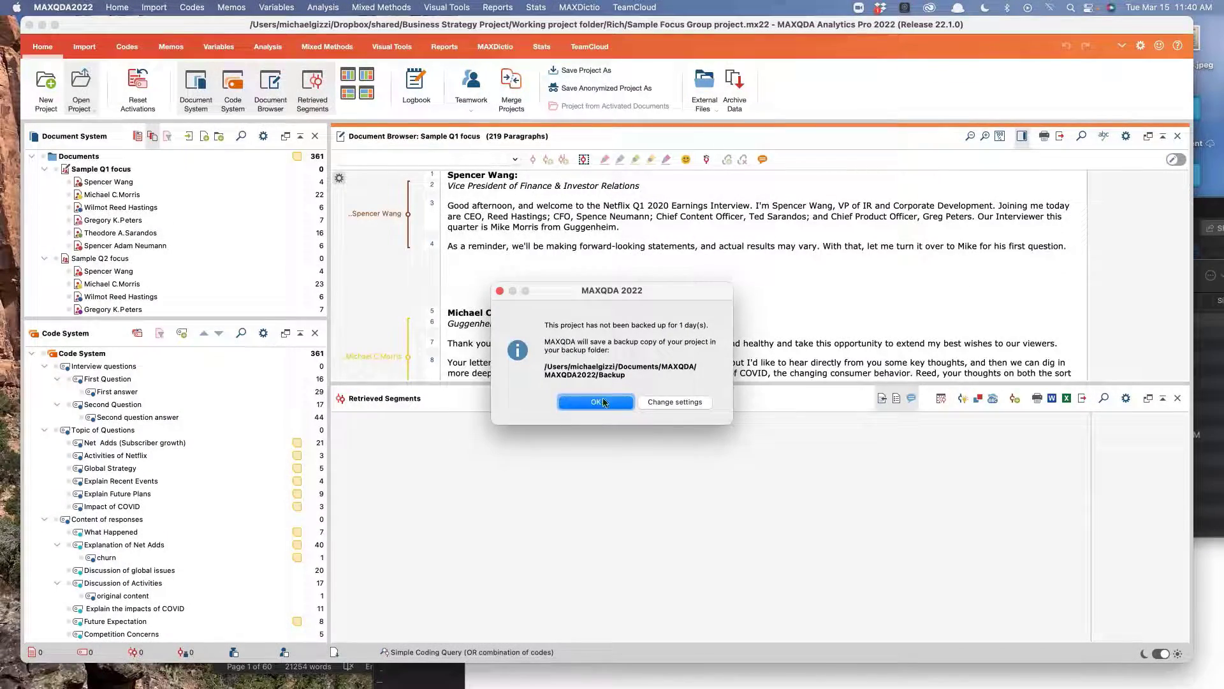
left_click(595, 401)
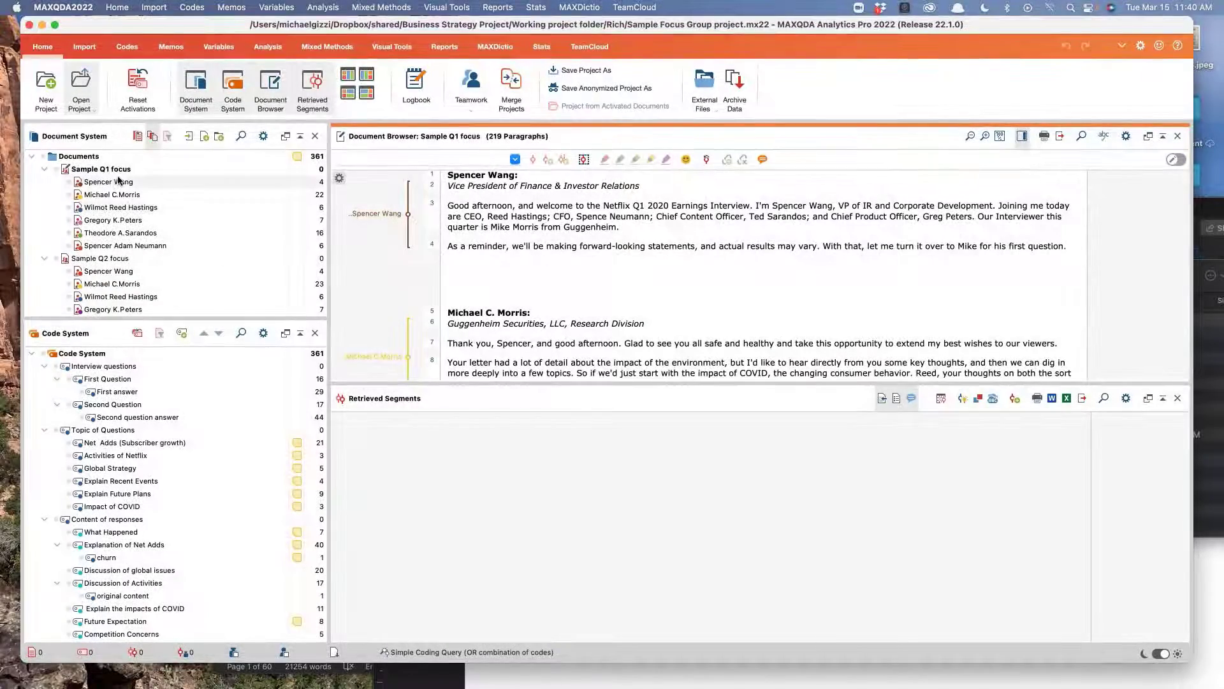
scroll(120, 290, "down", 5)
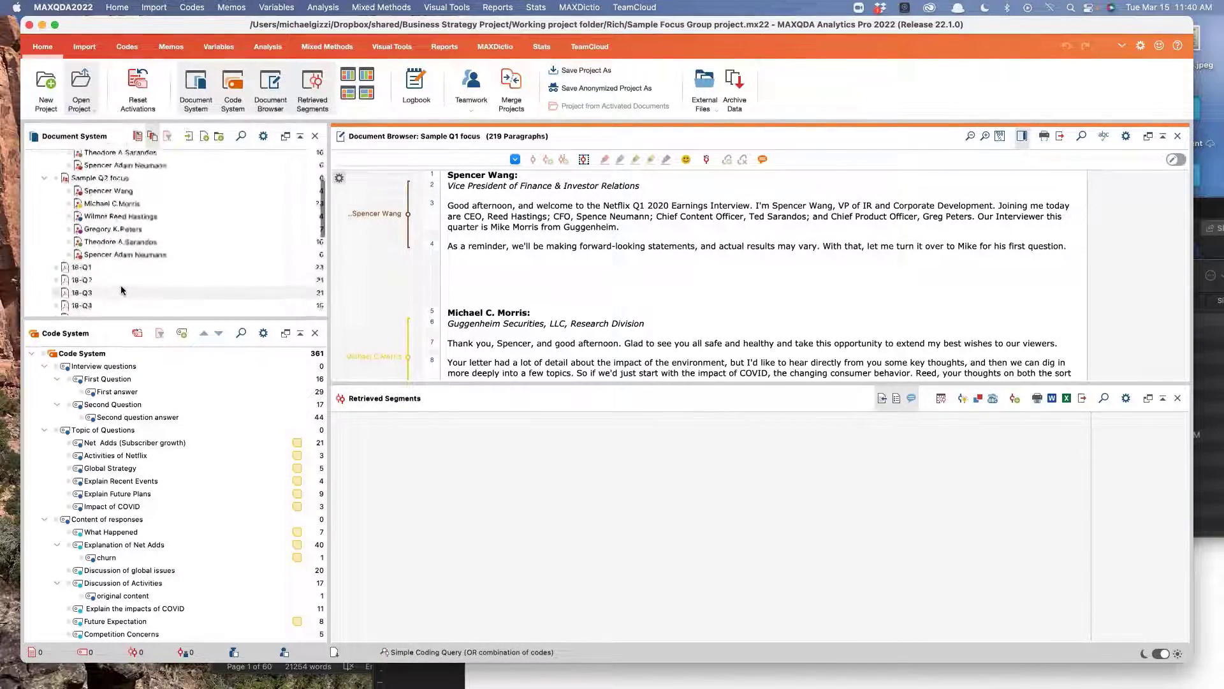
scroll(121, 285, "up", 5)
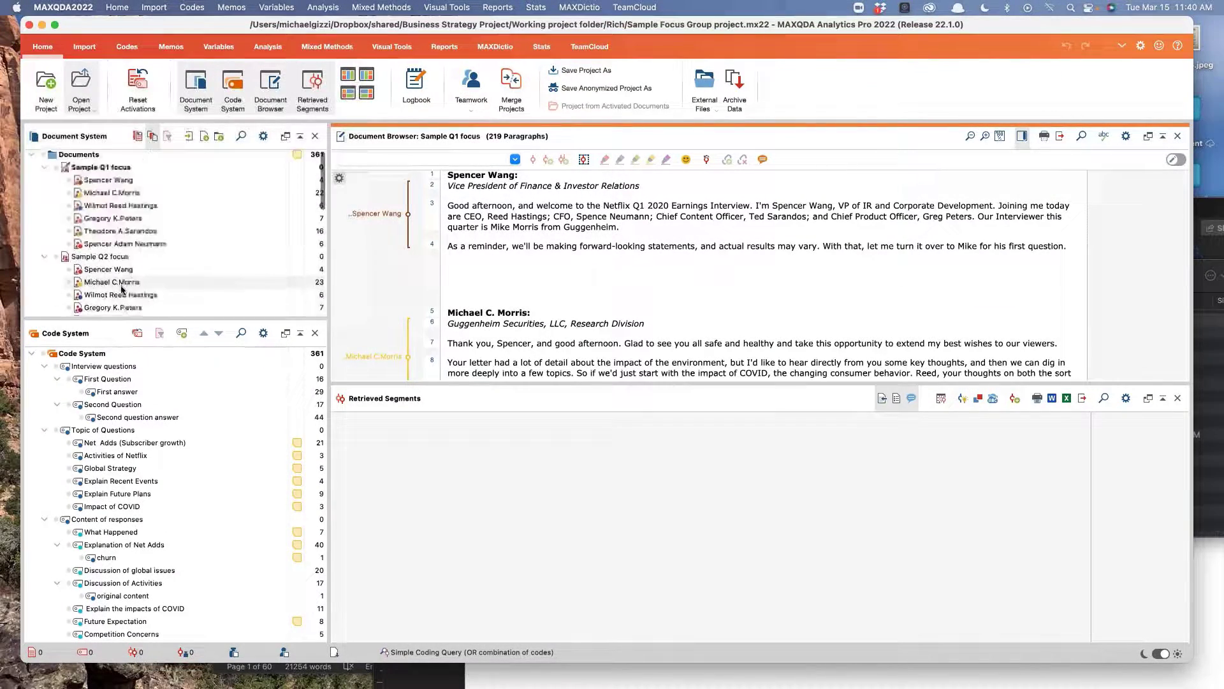
scroll(121, 285, "down", 5)
scroll(121, 285, "up", 5)
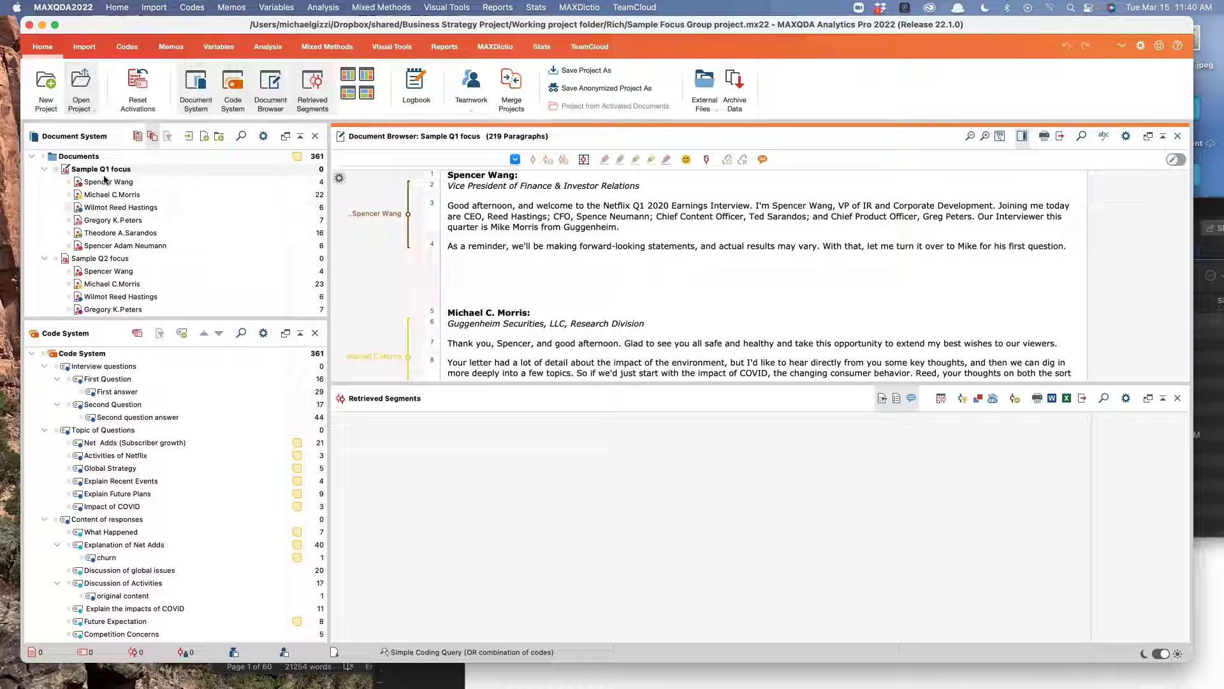
left_click(153, 137)
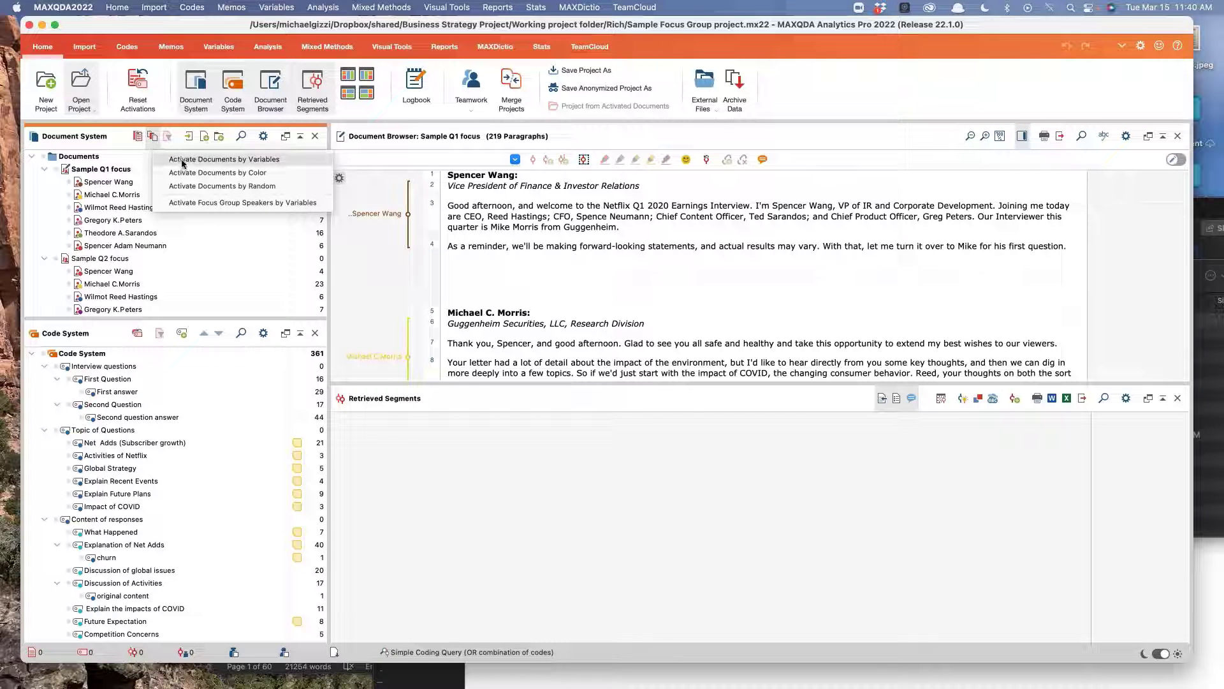
left_click(229, 203)
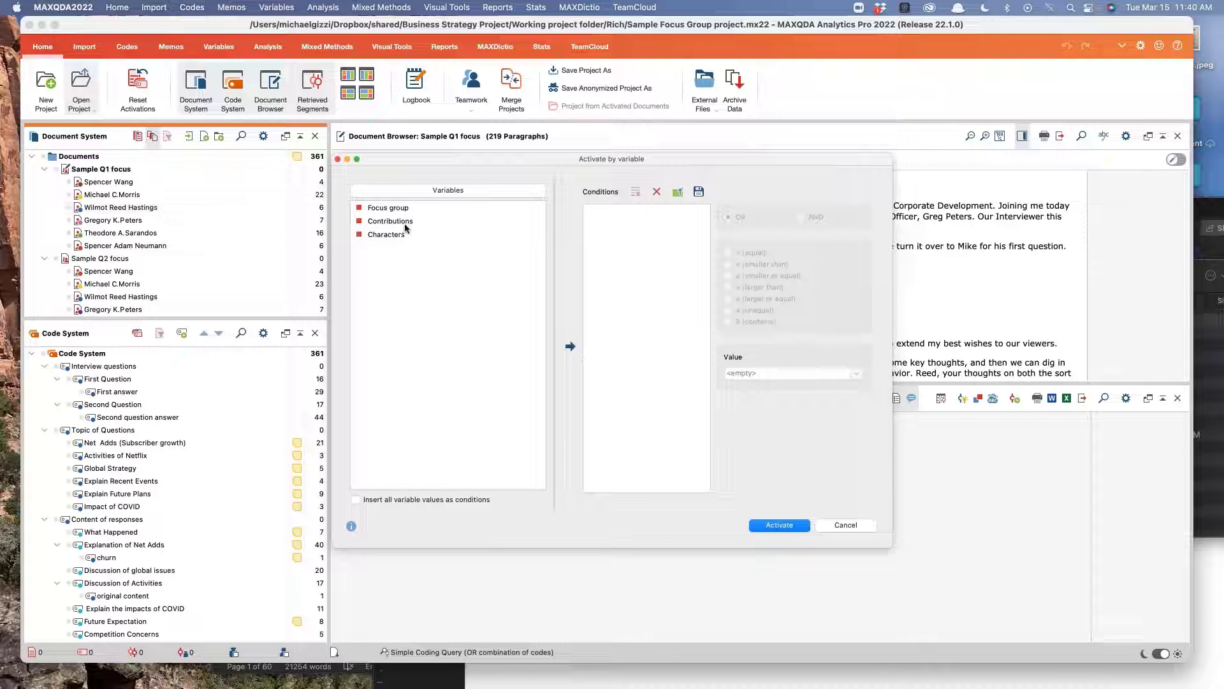
left_click(392, 209)
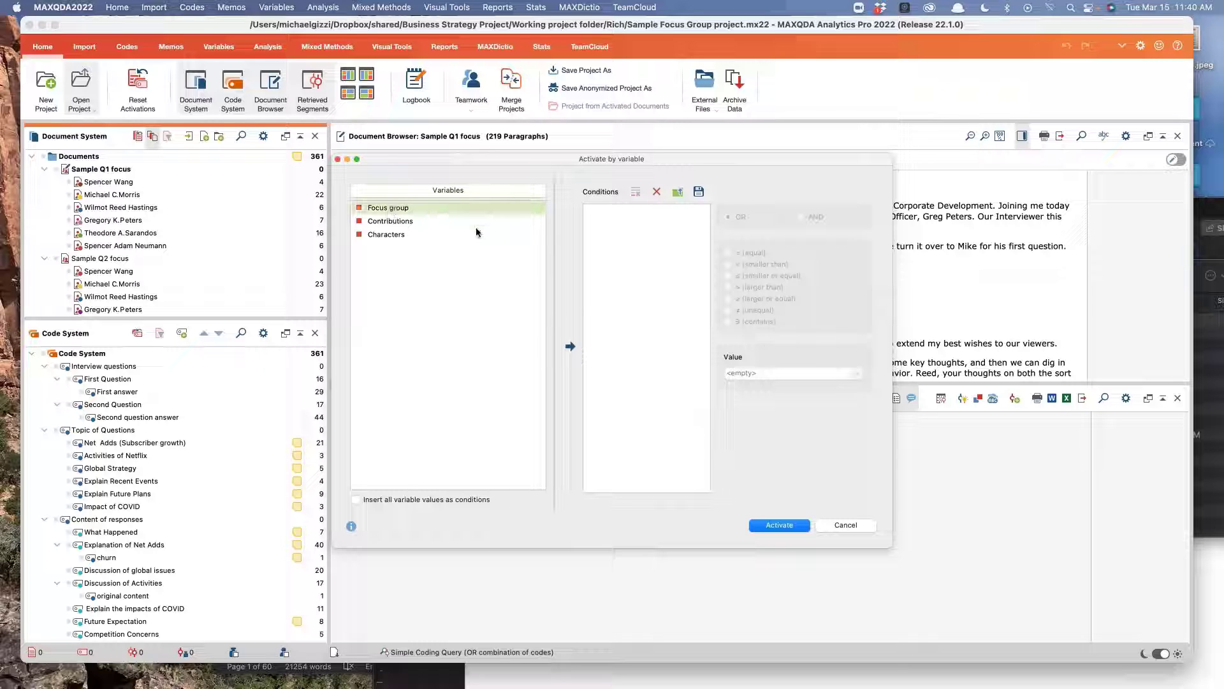
left_click(570, 348)
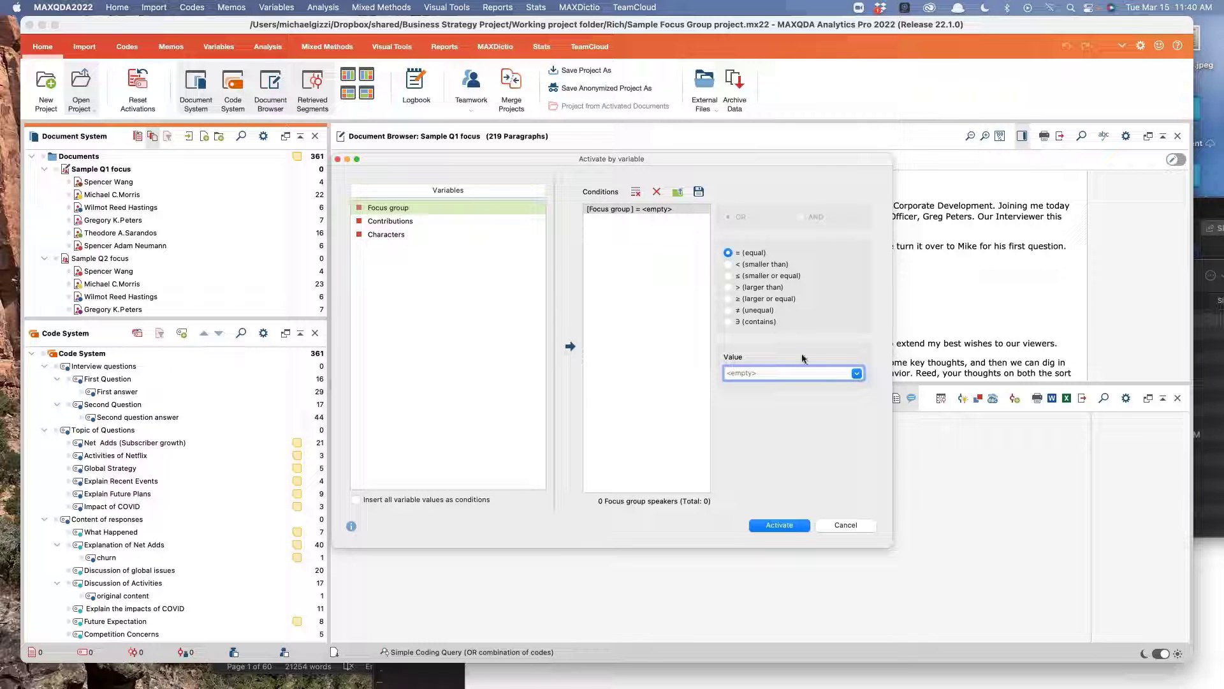
left_click(857, 374)
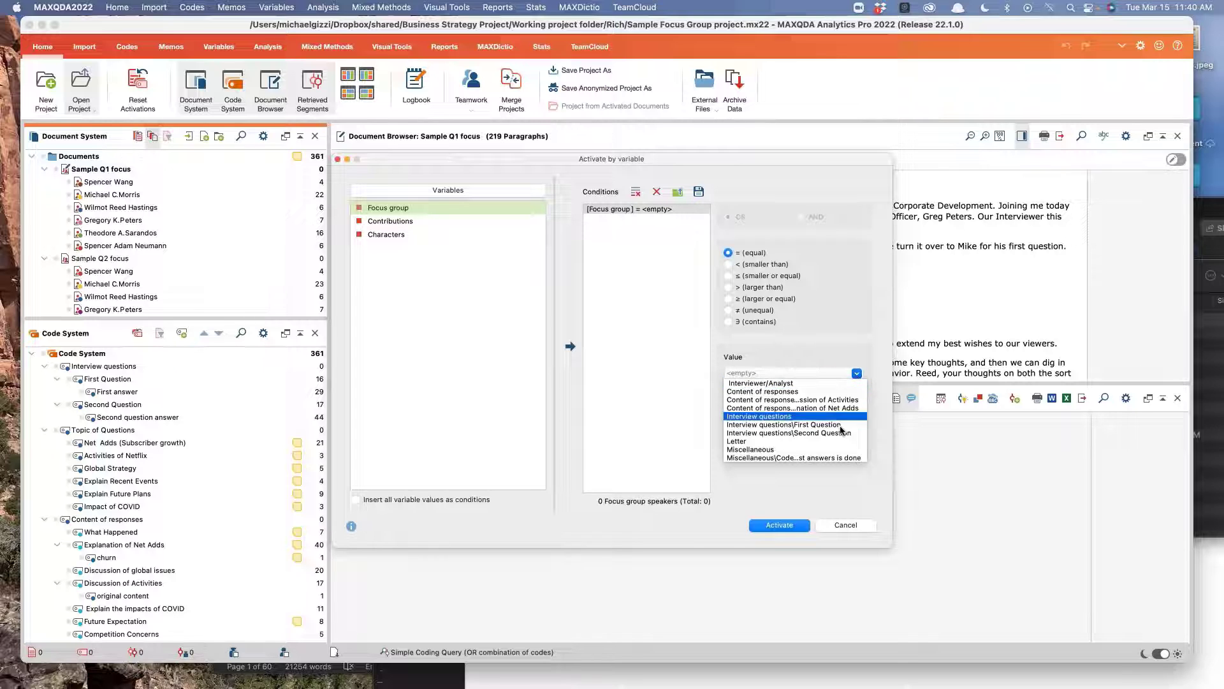
left_click(790, 385)
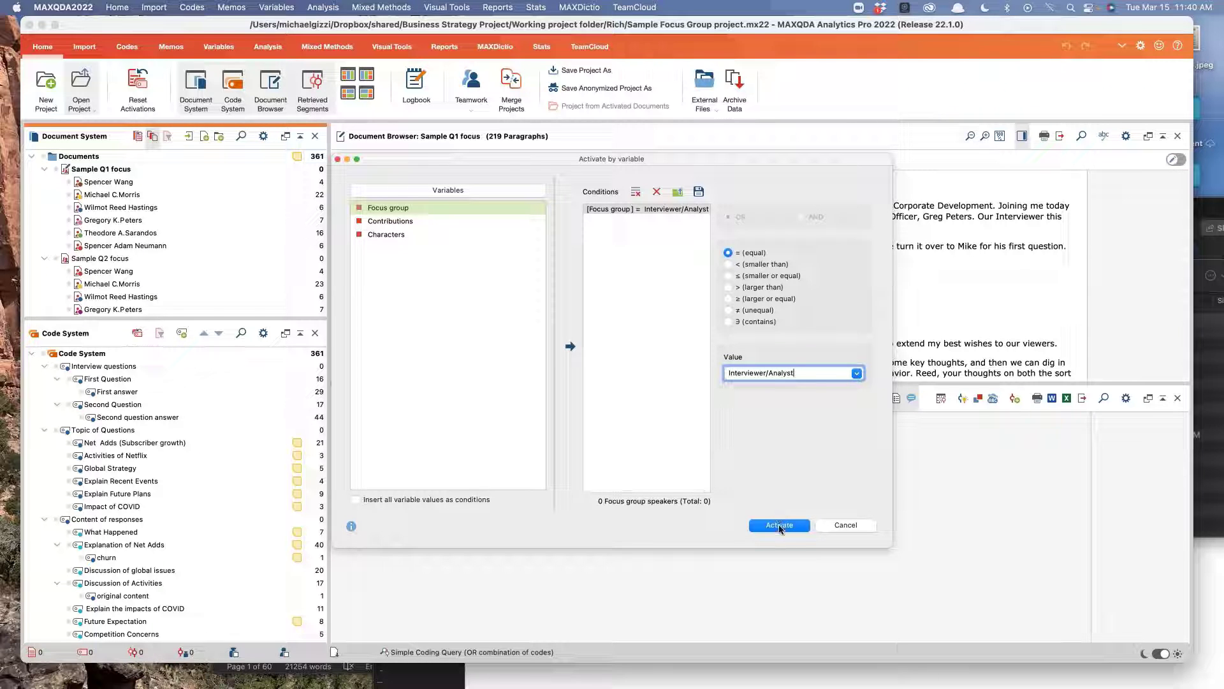
left_click(855, 375)
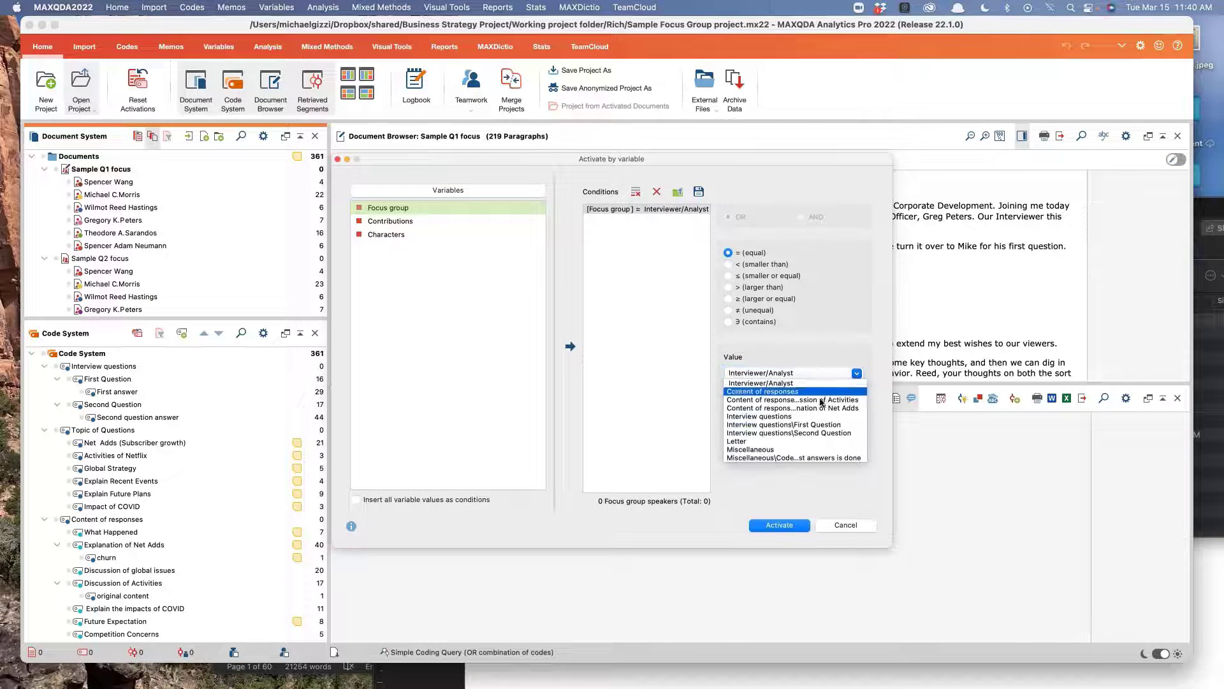
left_click(804, 402)
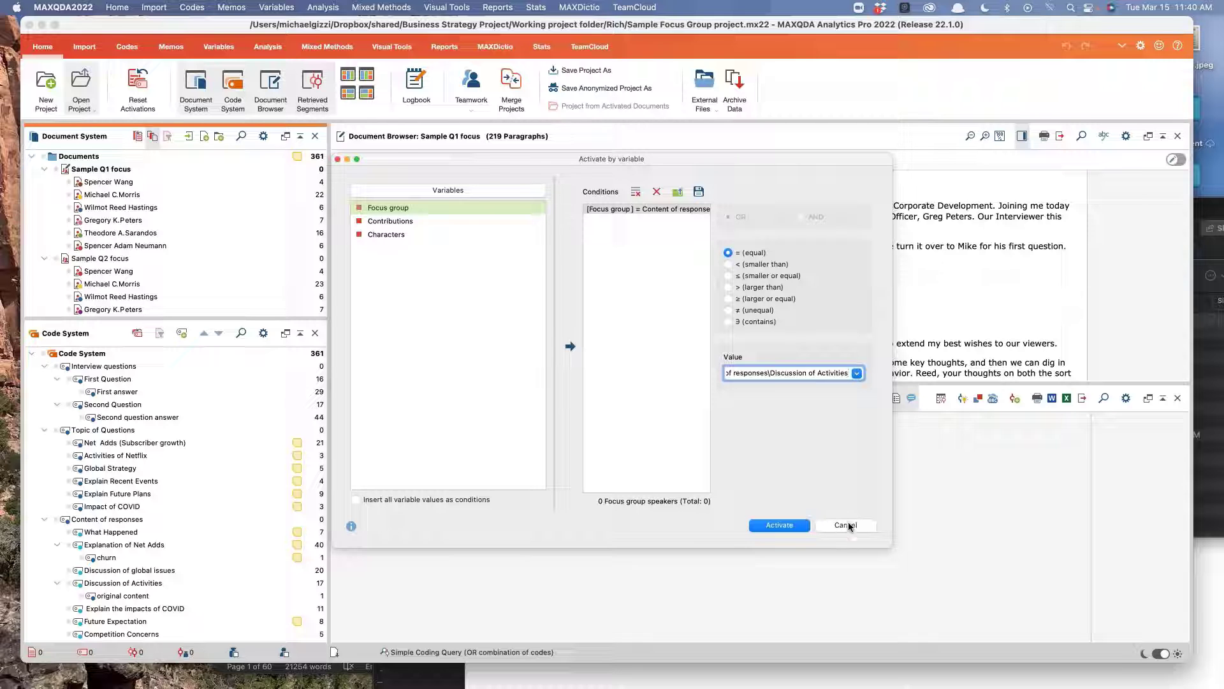
left_click(847, 525)
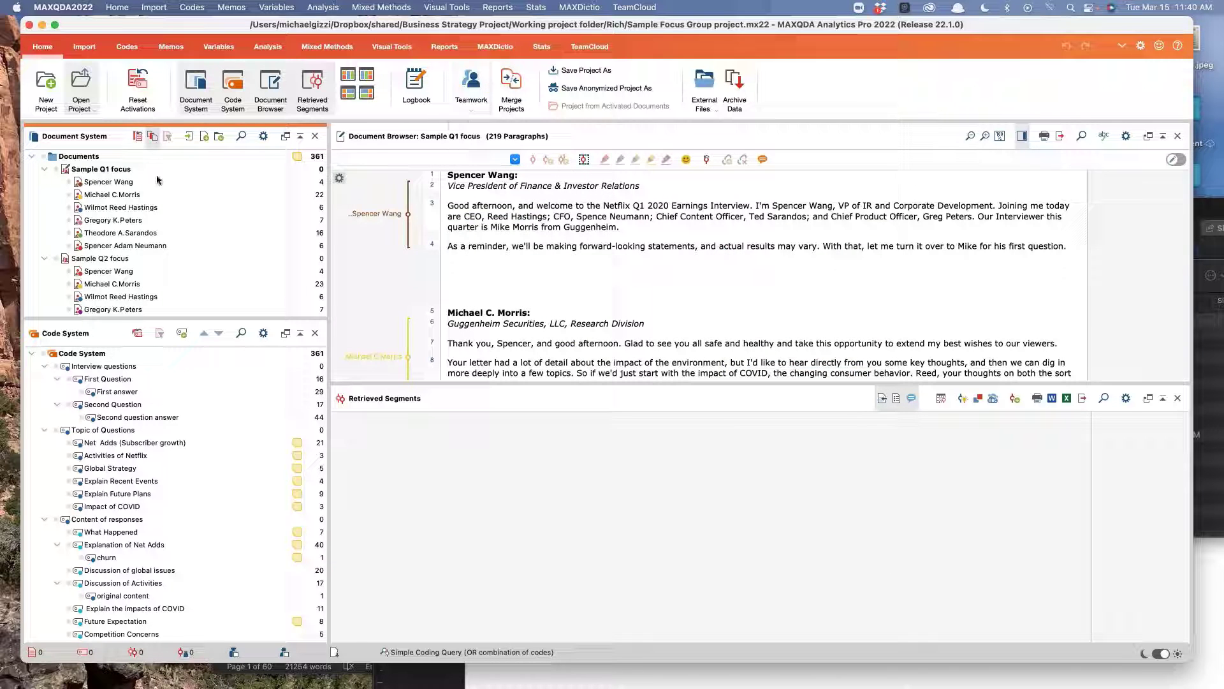
Step: Activate the third Sample Q1 focus speaker, the fourth Sample Q2 focus speaker, and the codes First Question and First answer
left_click(77, 197)
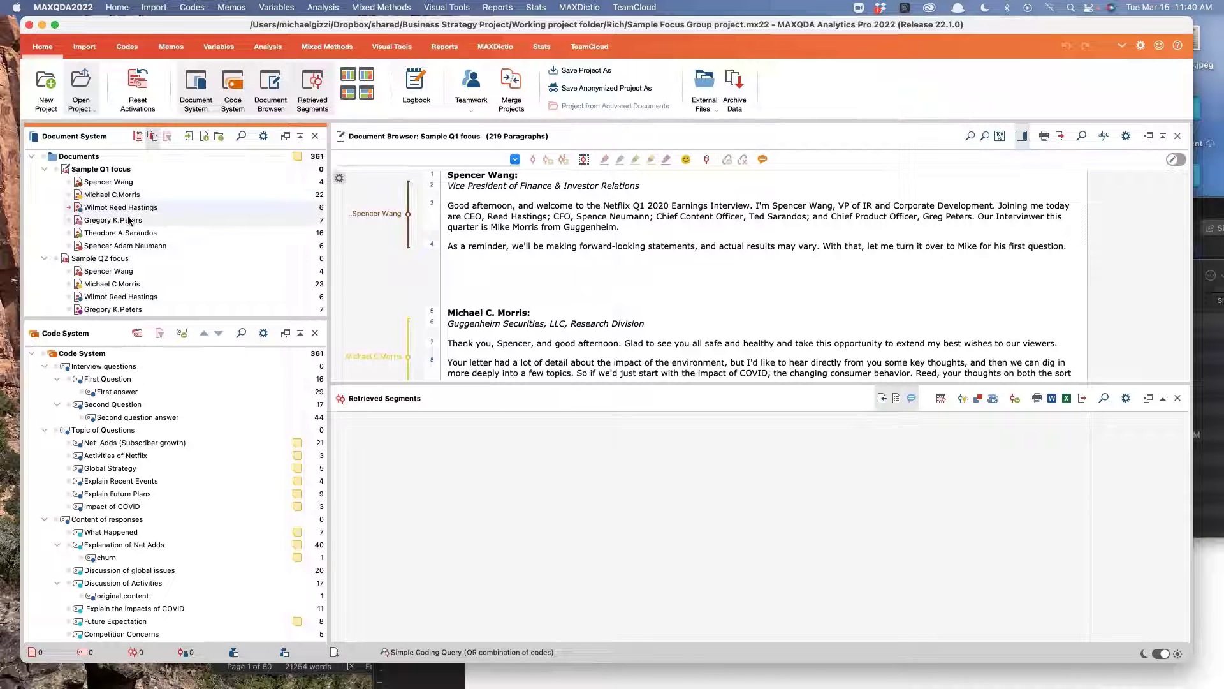
scroll(128, 216, "down", 3)
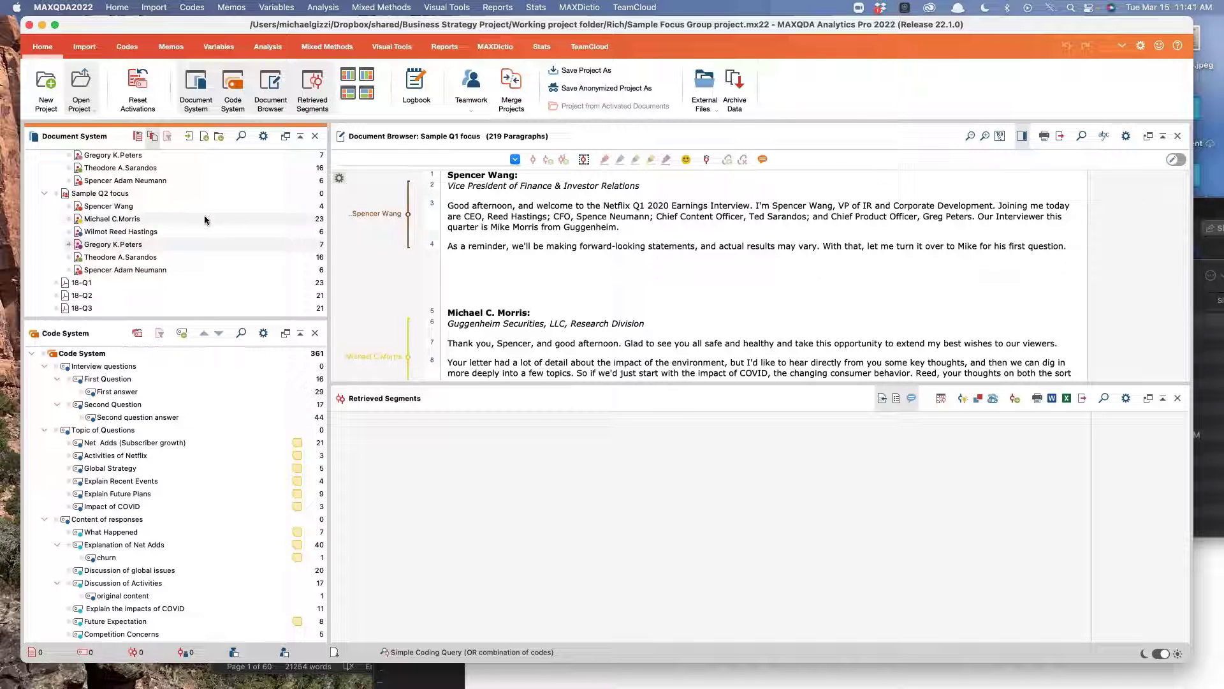
scroll(204, 219, "up", 3)
scroll(204, 216, "down", 2)
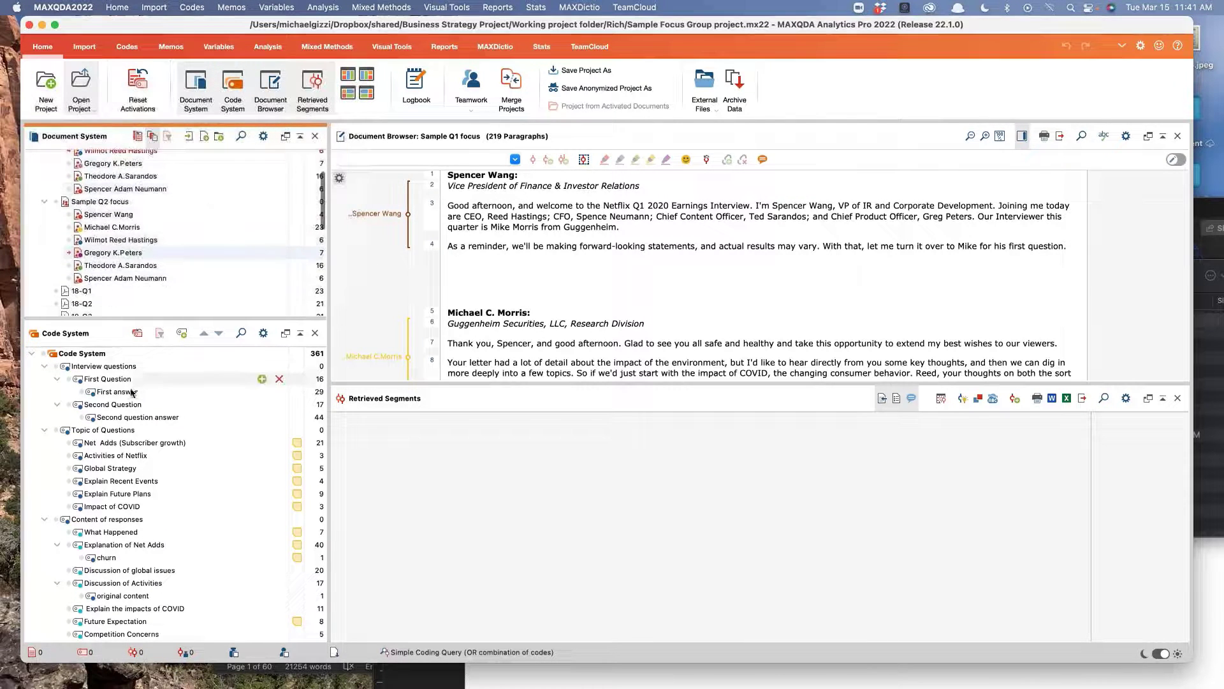
left_click(75, 381)
left_click(91, 392)
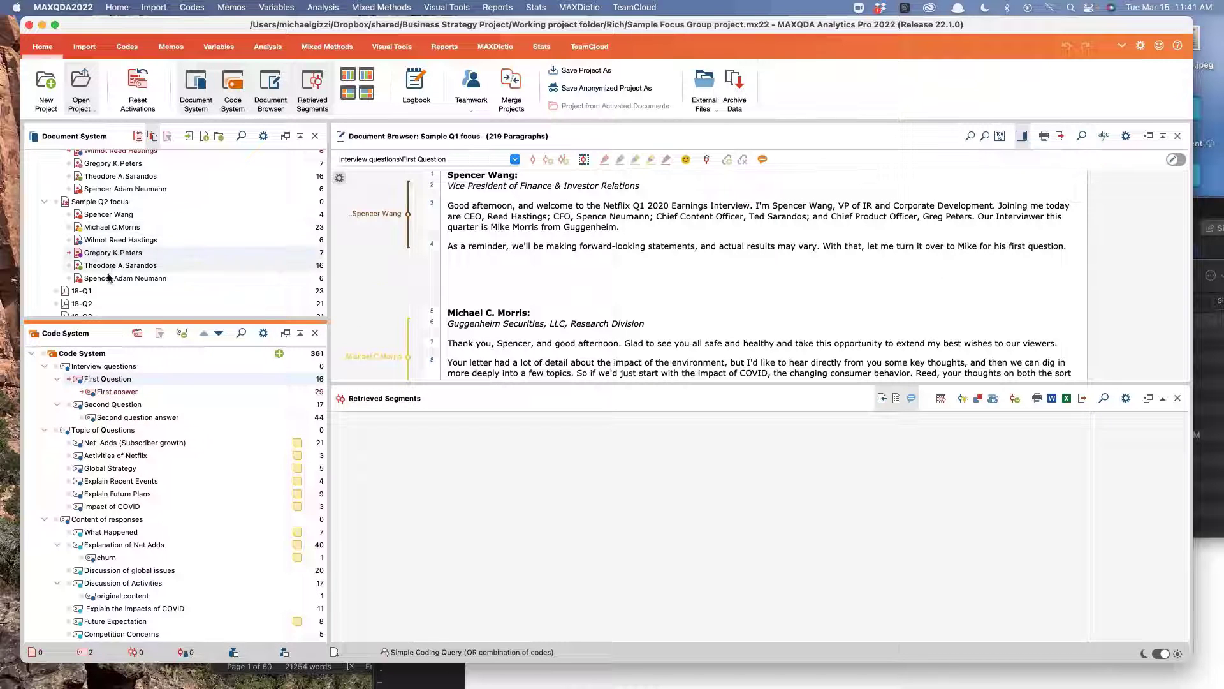
Step: Under the code system's Focus Group Speakers, activate the third Sample Q2 focus speaker and, after expanding Sample Q1 focus, its fifth speaker
scroll(90, 491, "down", 15)
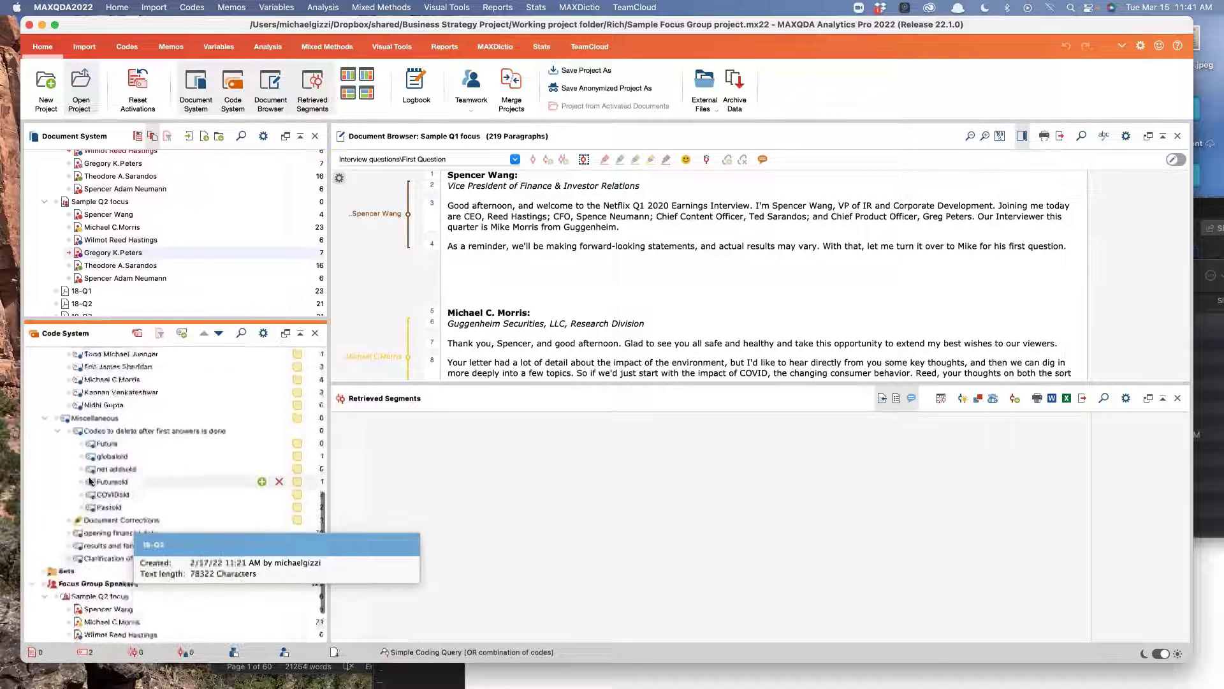
scroll(90, 481, "down", 3)
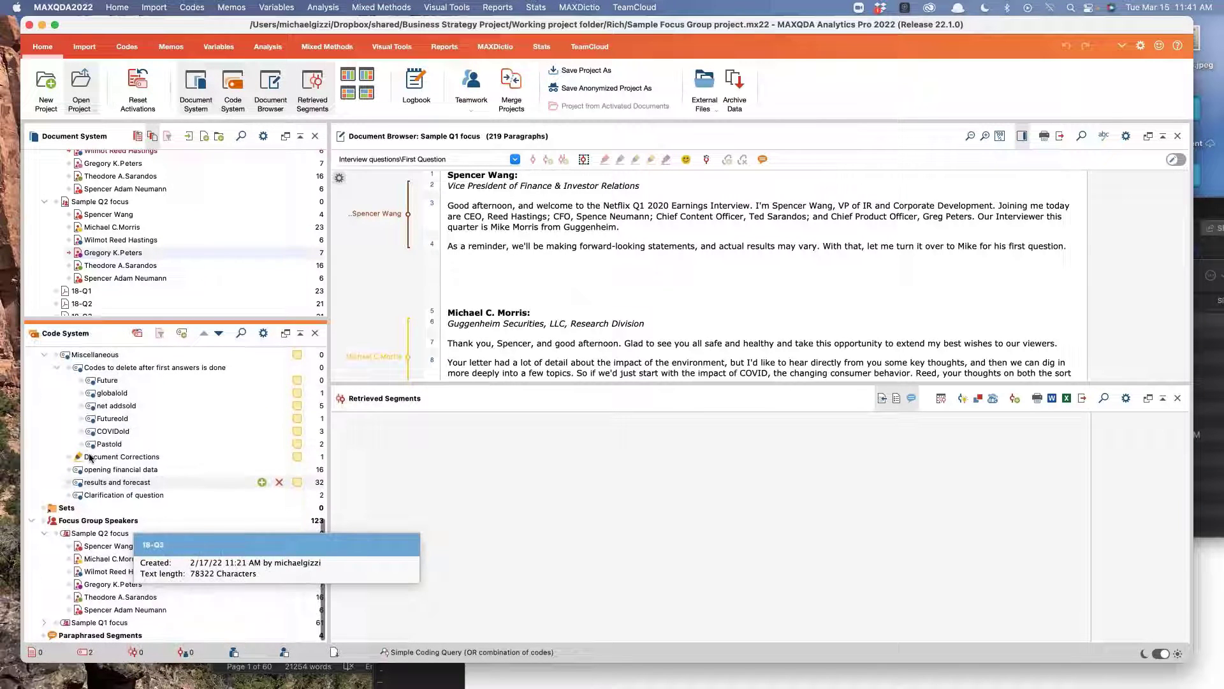
left_click(76, 571)
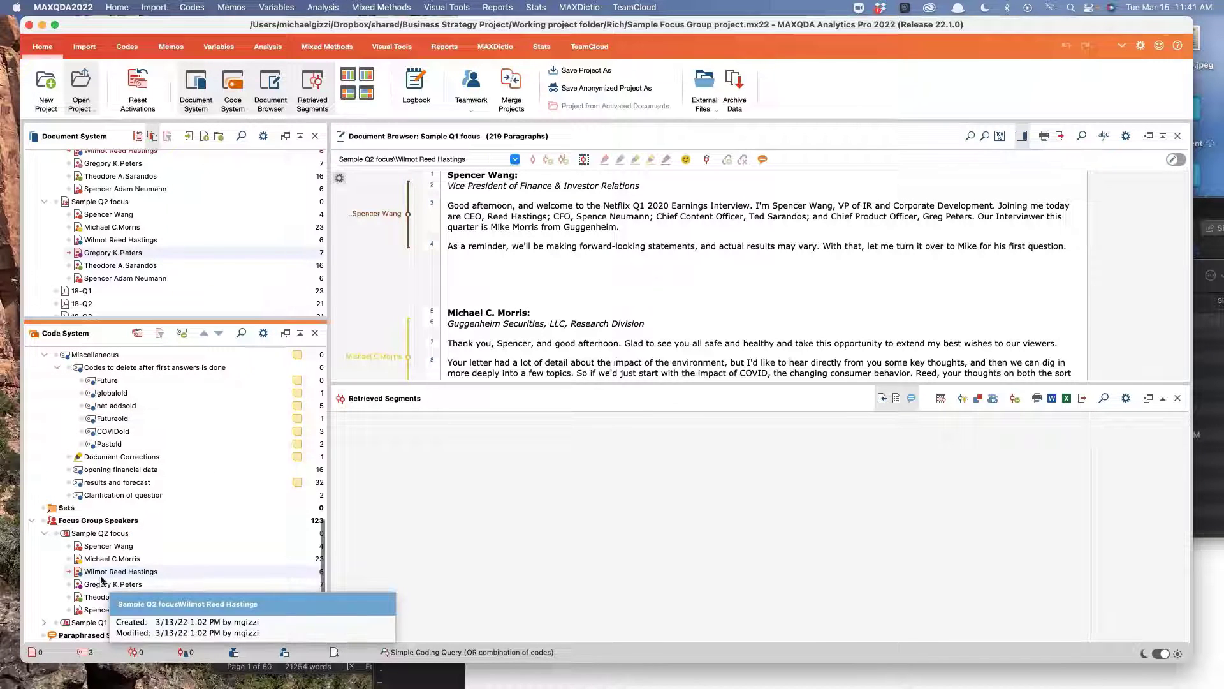
left_click(43, 622)
scroll(59, 585, "down", 3)
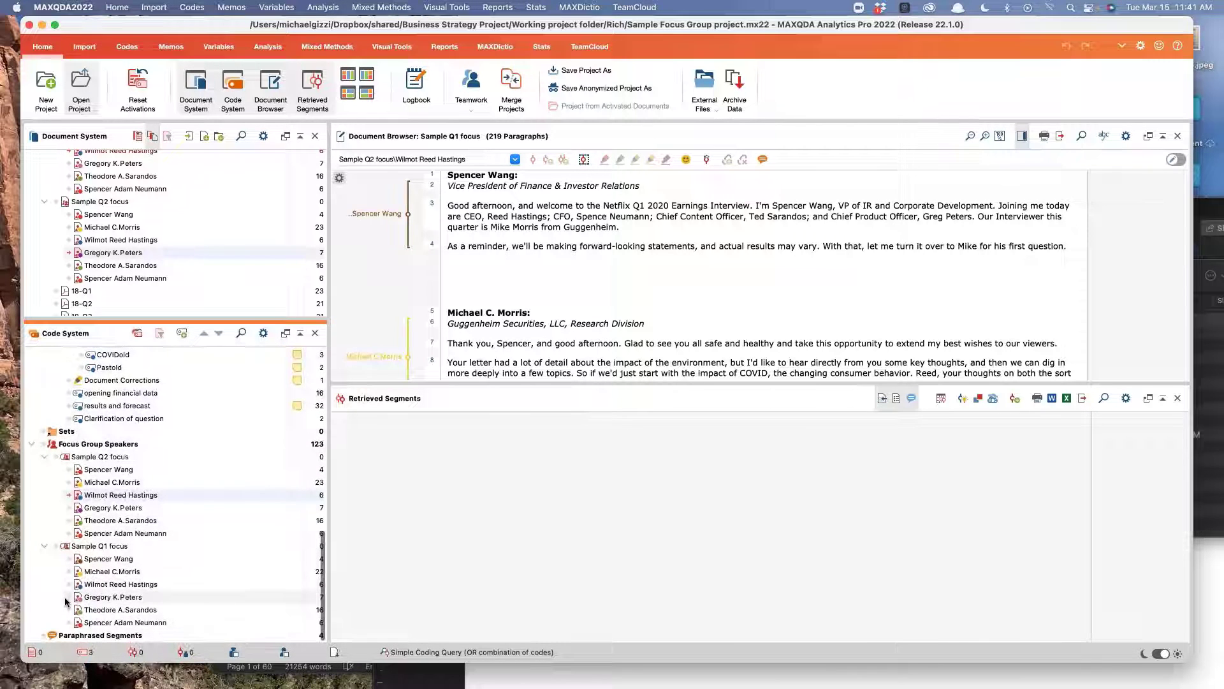
left_click(75, 611)
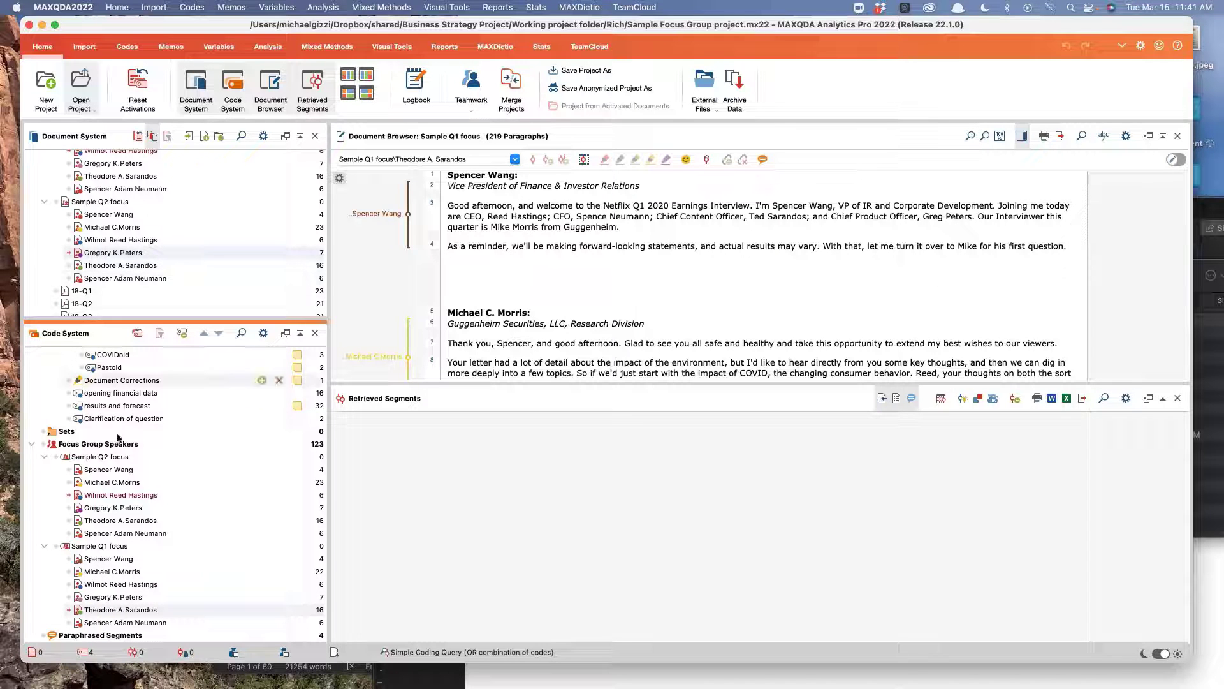
Step: Deactivate the First Question code together with its First answer subcode and activate both again
scroll(117, 439, "up", 10)
scroll(117, 439, "up", 5)
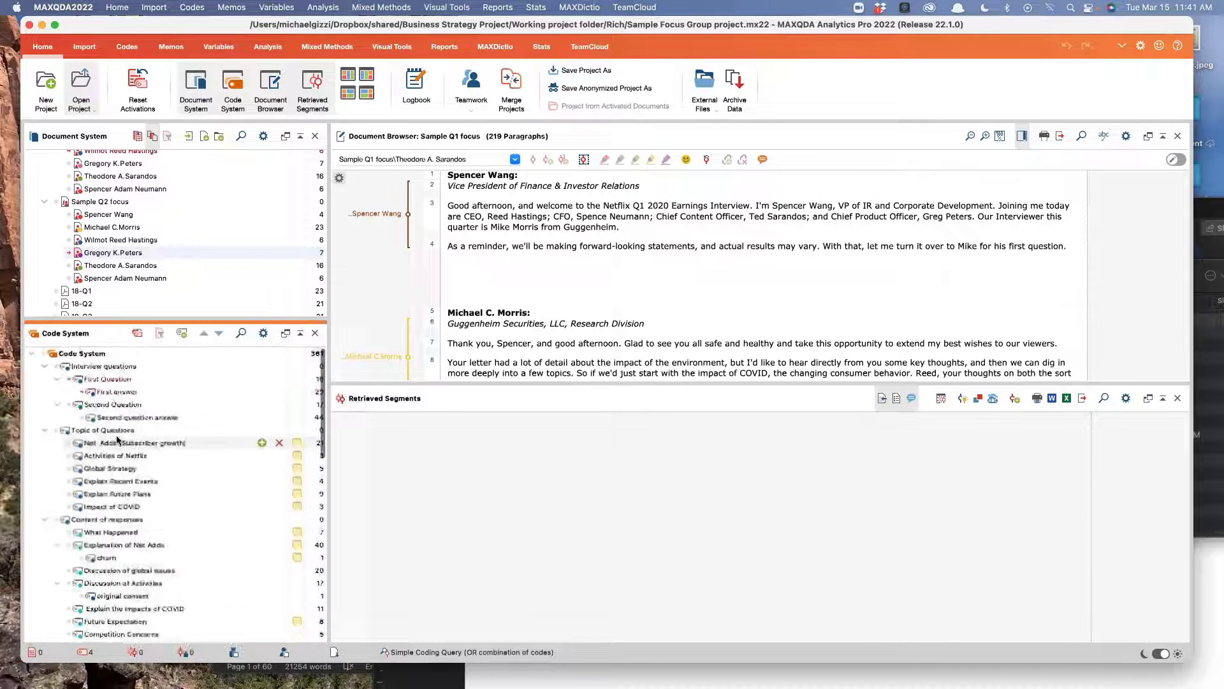
left_click(77, 381)
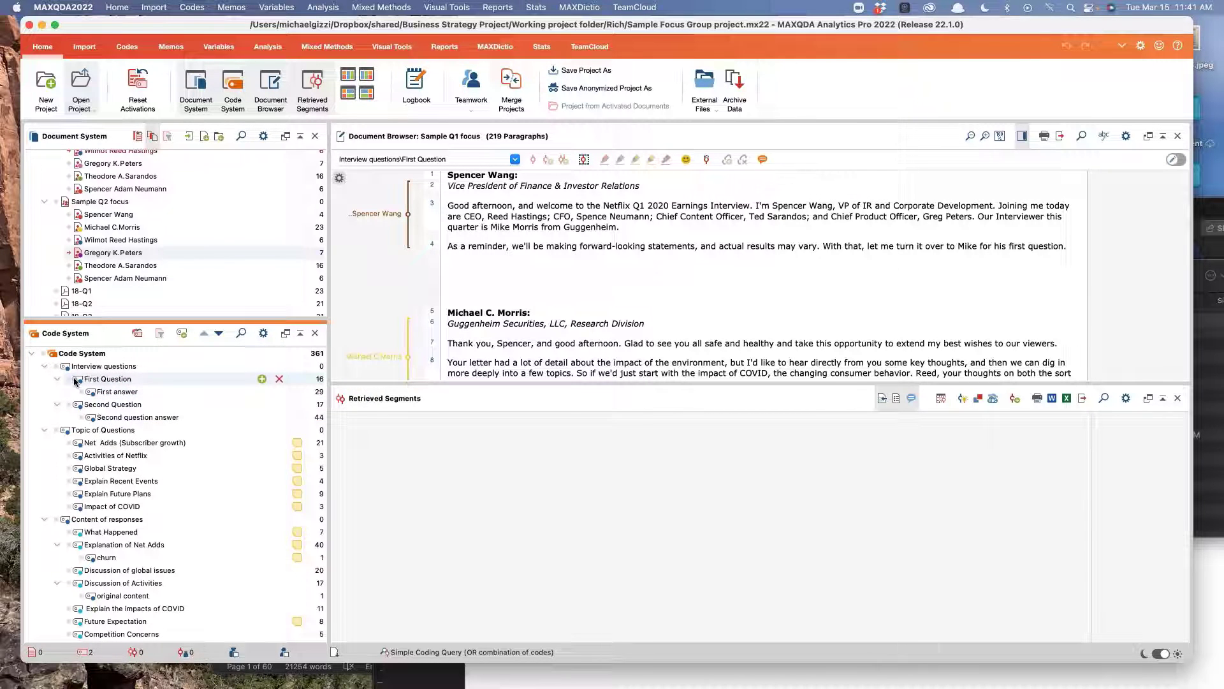
scroll(92, 423, "down", 10)
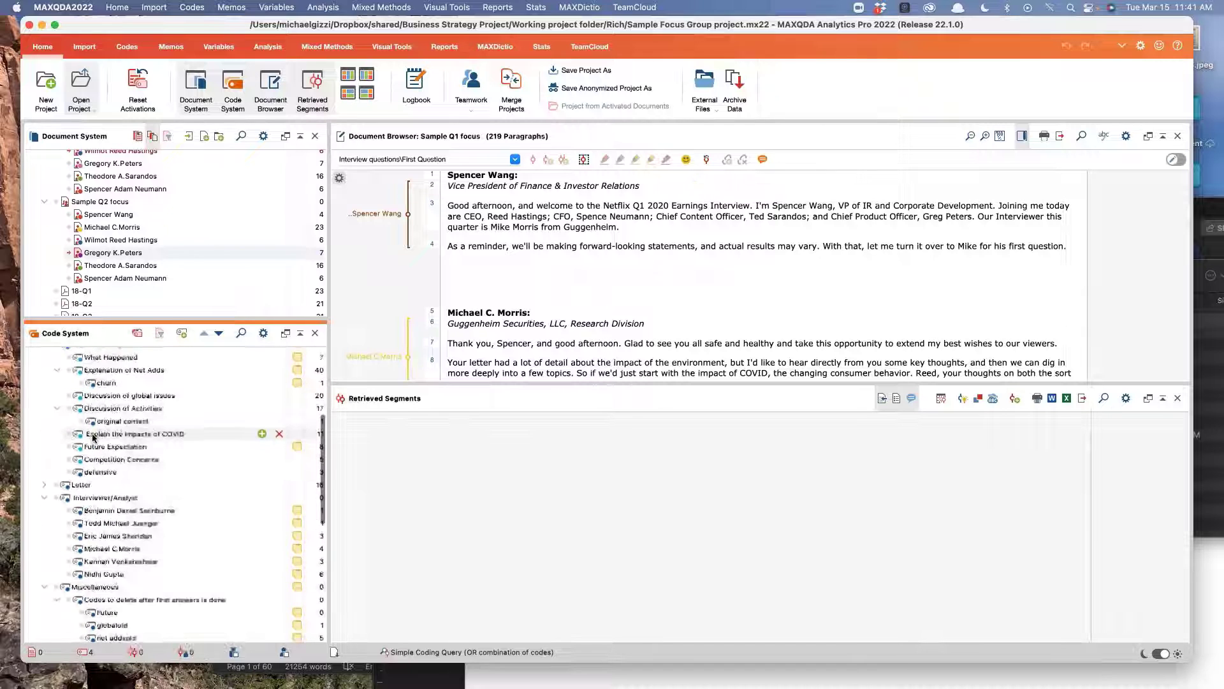
scroll(92, 437, "down", 3)
scroll(92, 437, "up", 15)
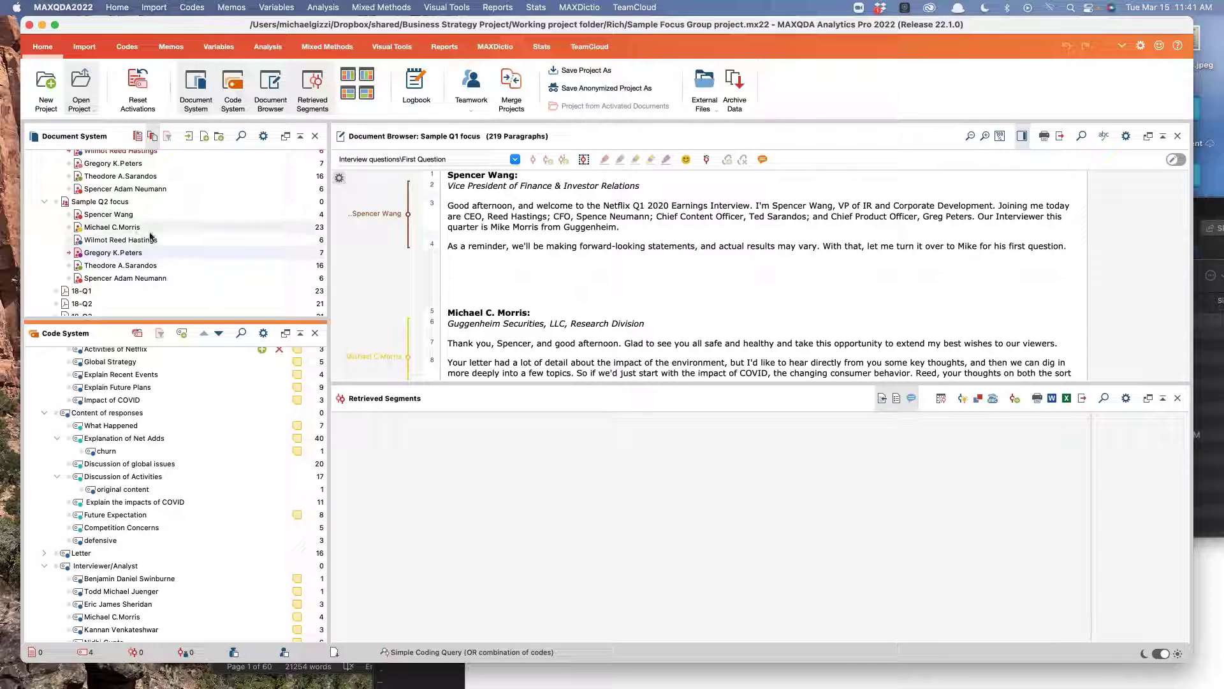
Step: List the coded segments of the third Sample Q1 focus speaker and show the segment in paragraphs 45 to 46
scroll(135, 245, "up", 4)
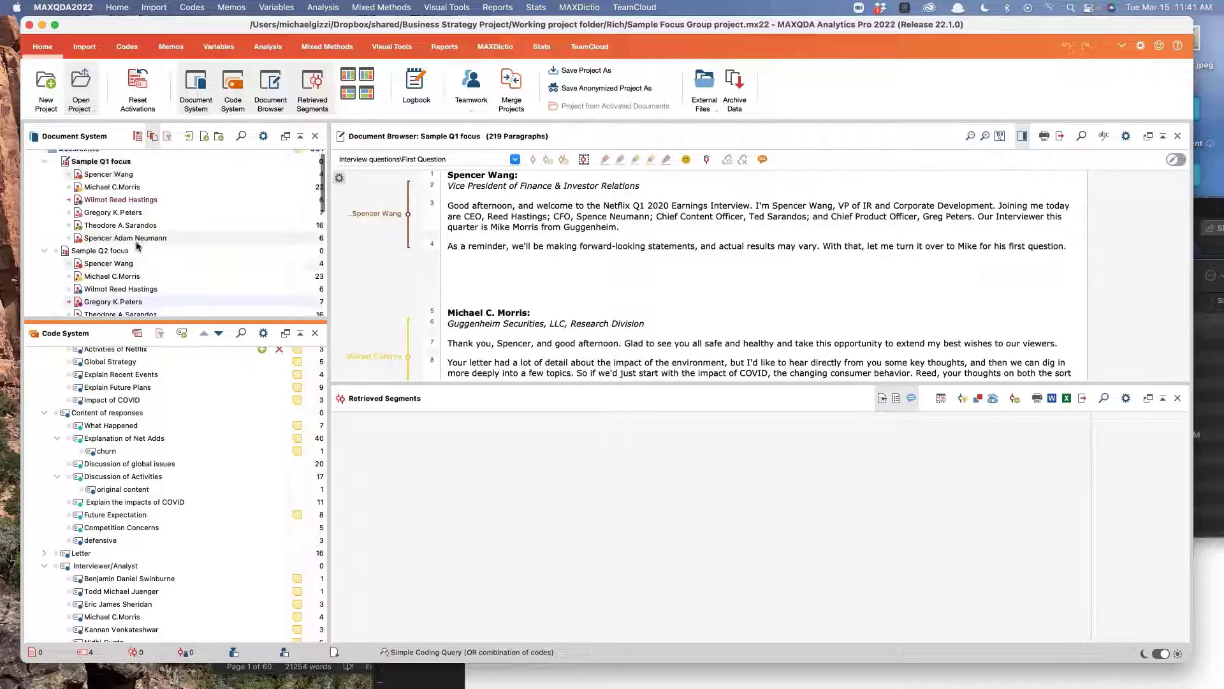
double_click(131, 196)
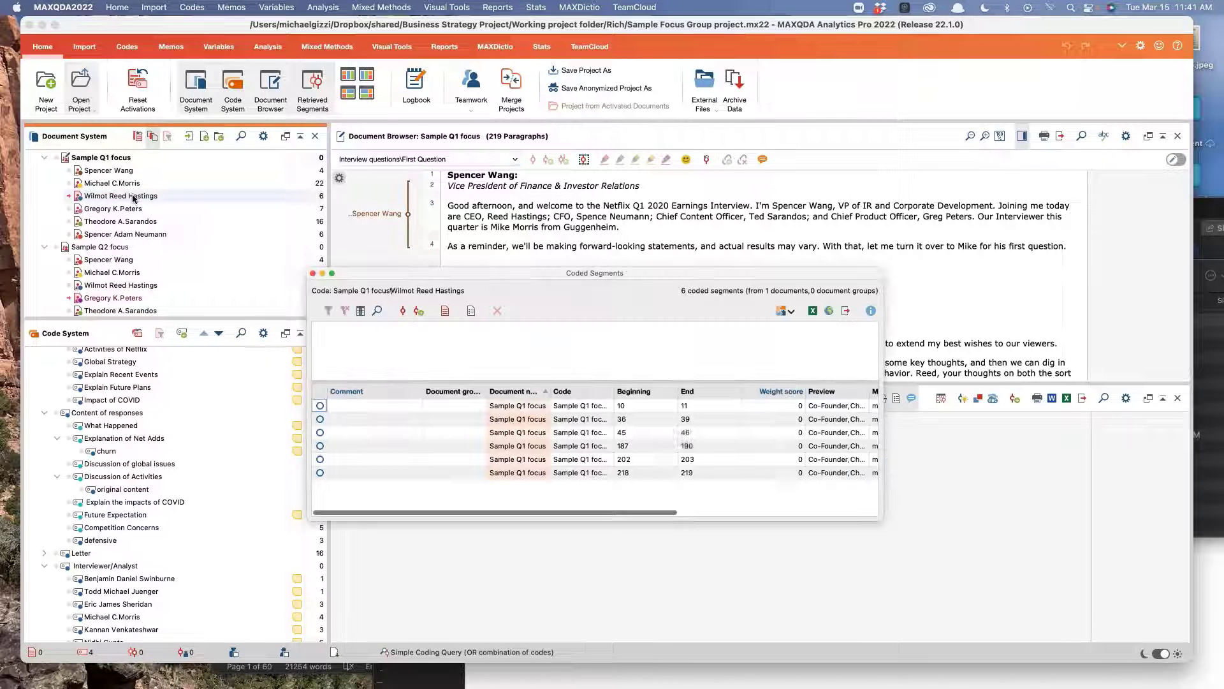
left_click(588, 431)
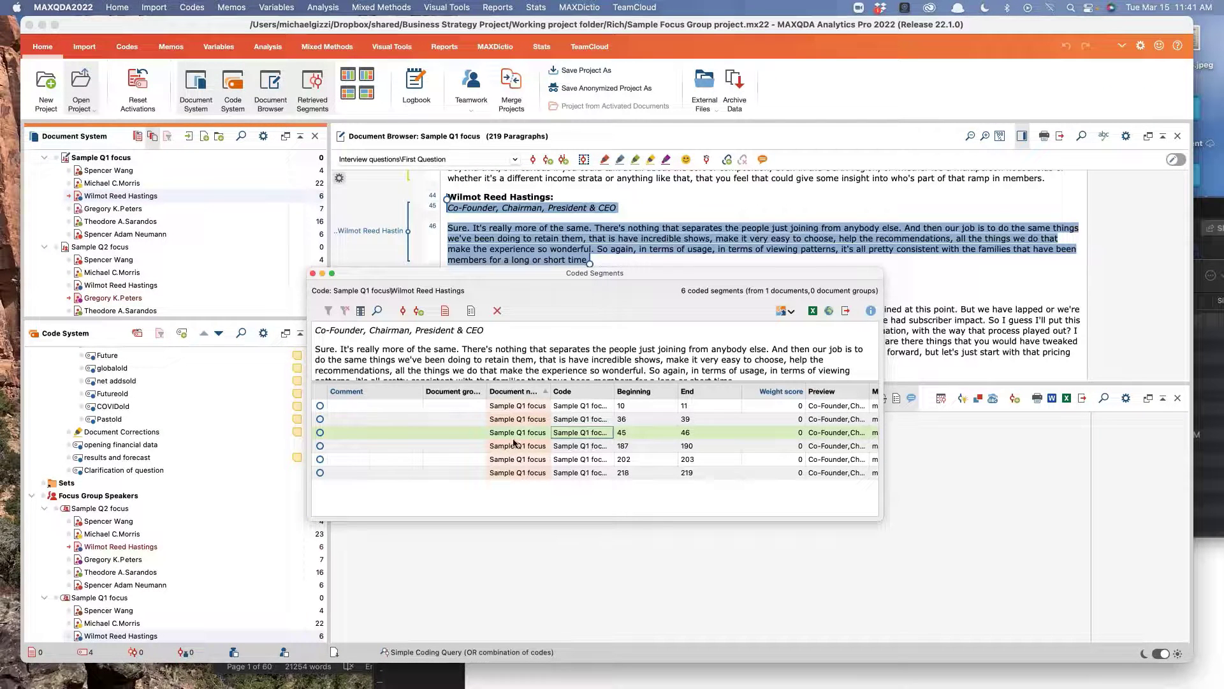
Step: Code the highlighted segment in paragraphs 45 to 46 with First answer and close the coded segments overview
scroll(139, 489, "up", 10)
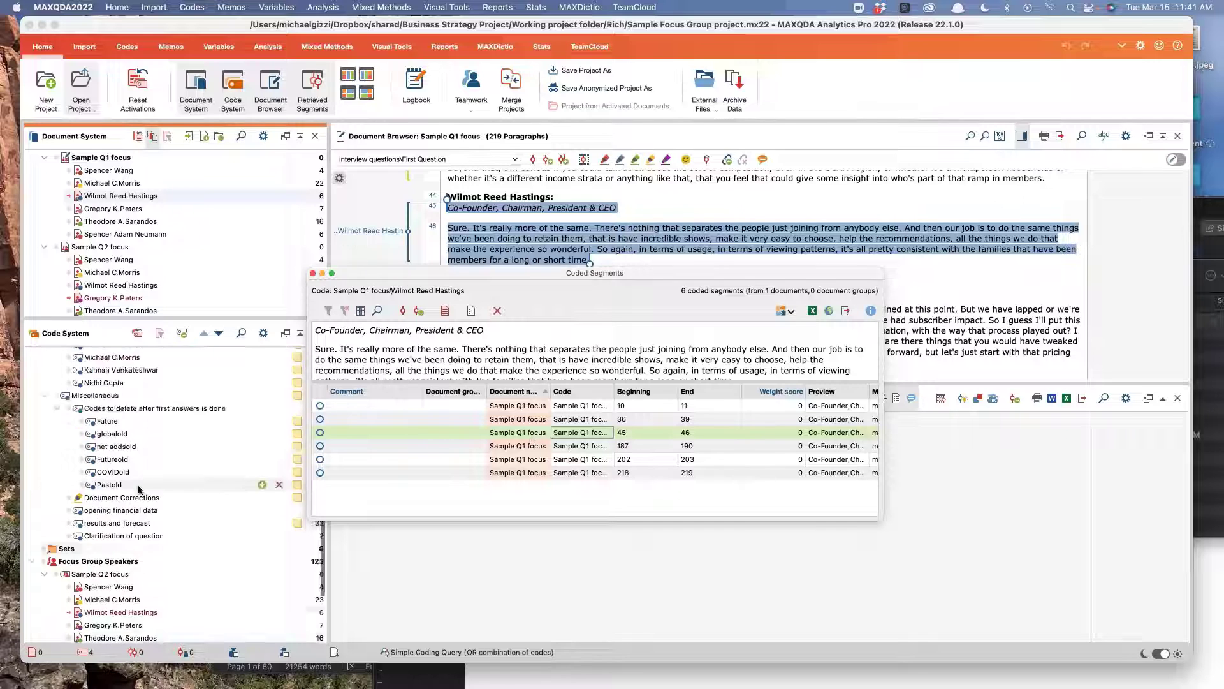
scroll(139, 489, "up", 2)
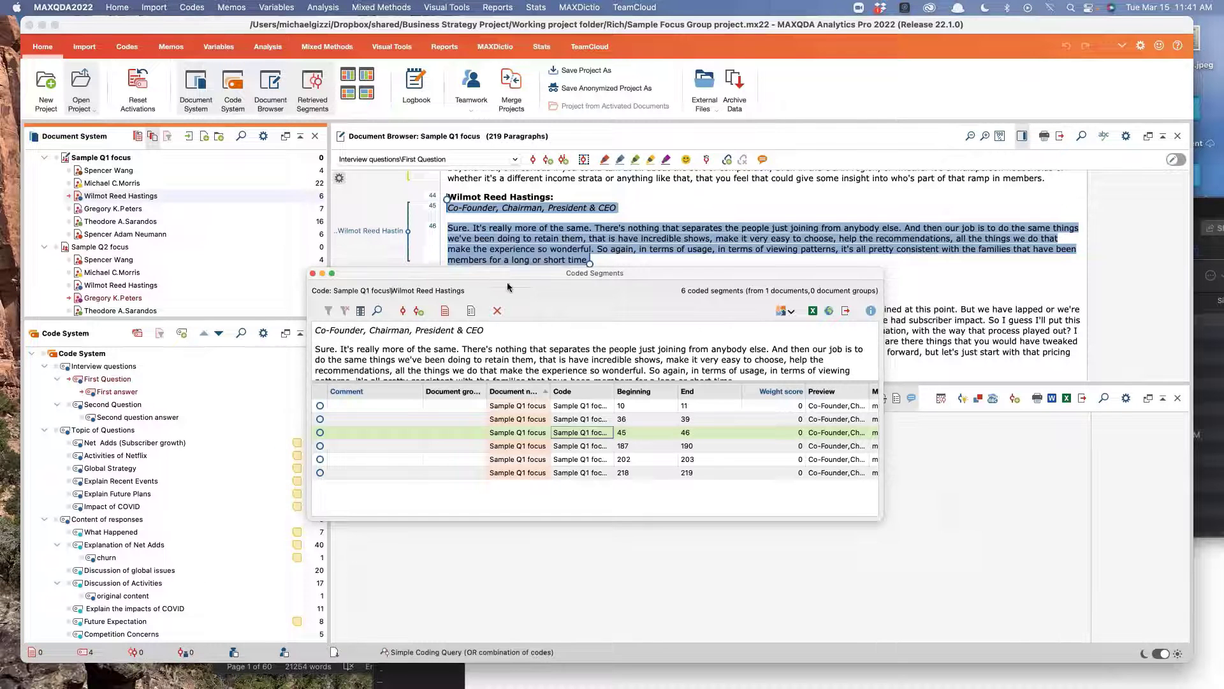
left_click_drag(508, 250, 138, 395)
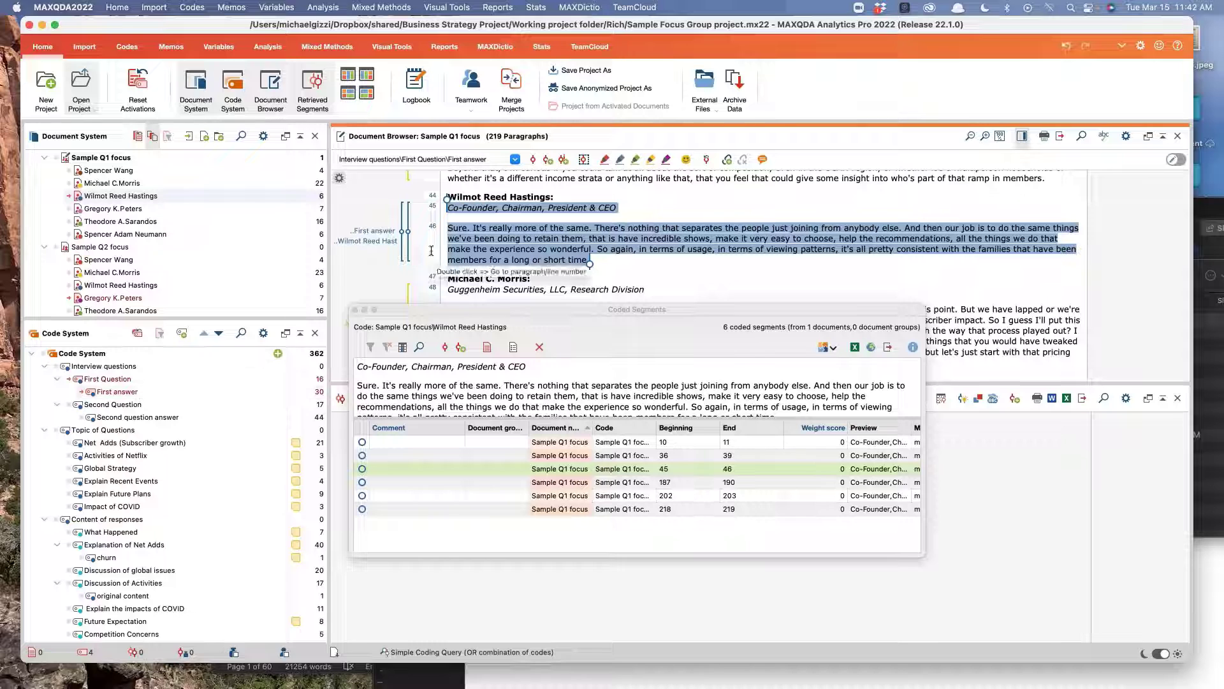
left_click(355, 310)
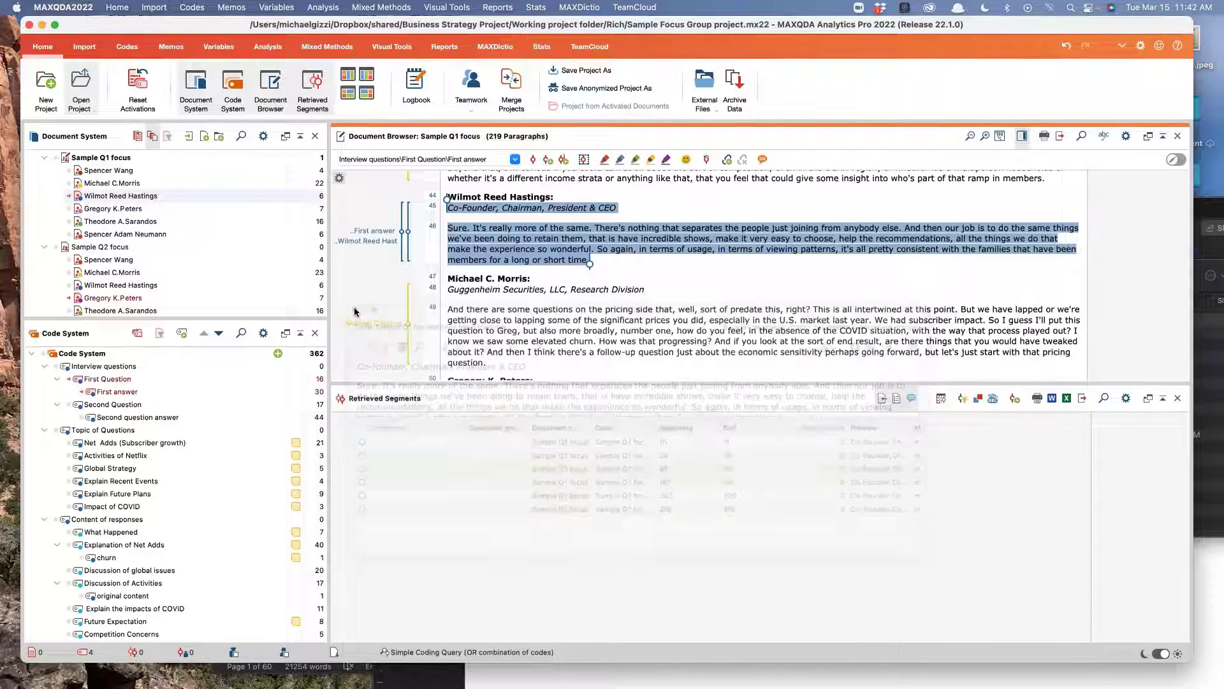
Step: Deactivate only the parent code First Question so that segments are retrieved for its First answer subcode
left_click(79, 380)
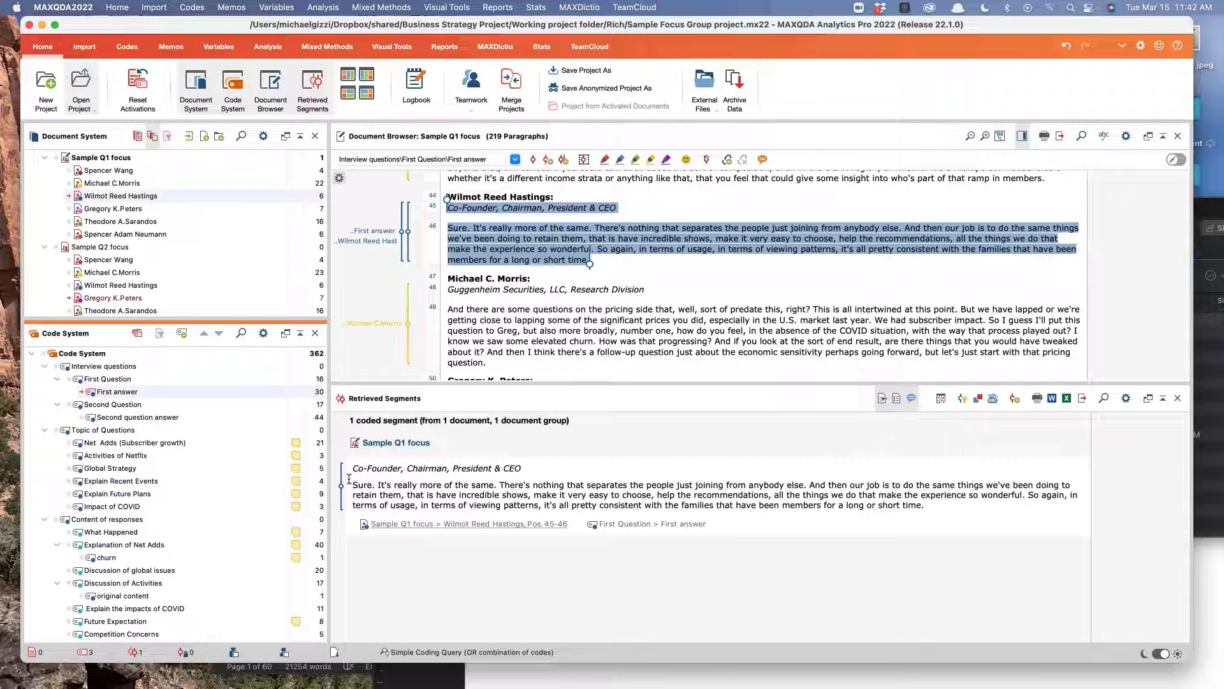
scroll(128, 486, "down", 1)
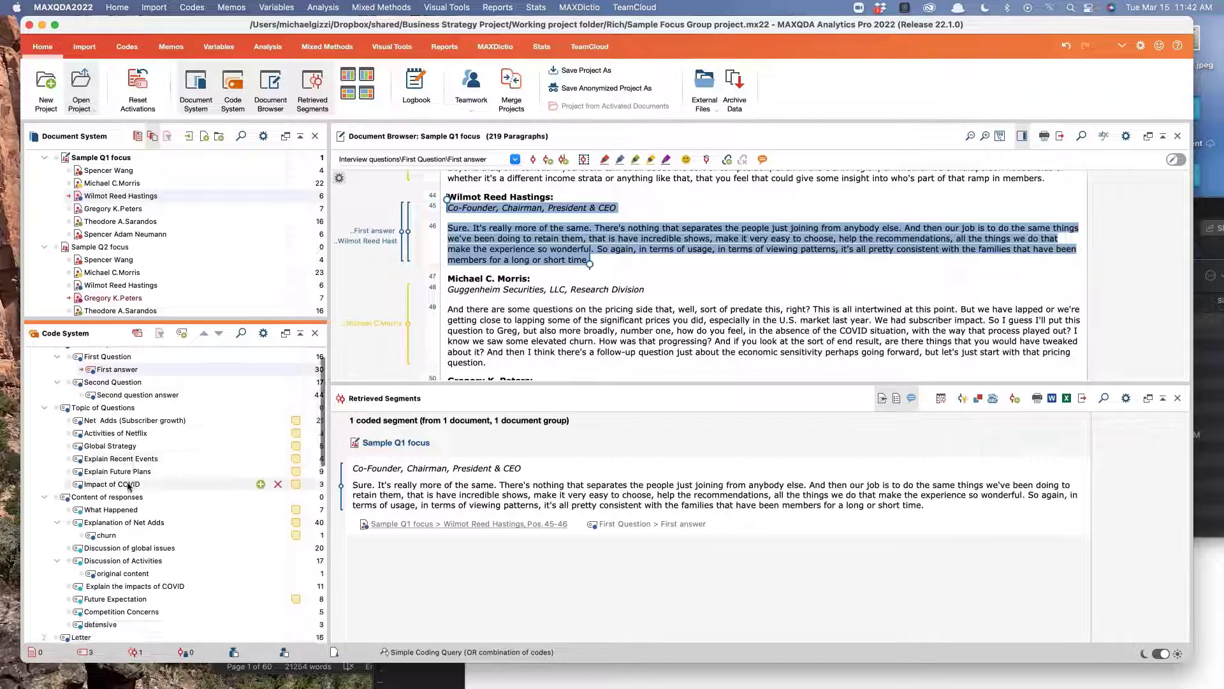
scroll(131, 488, "down", 10)
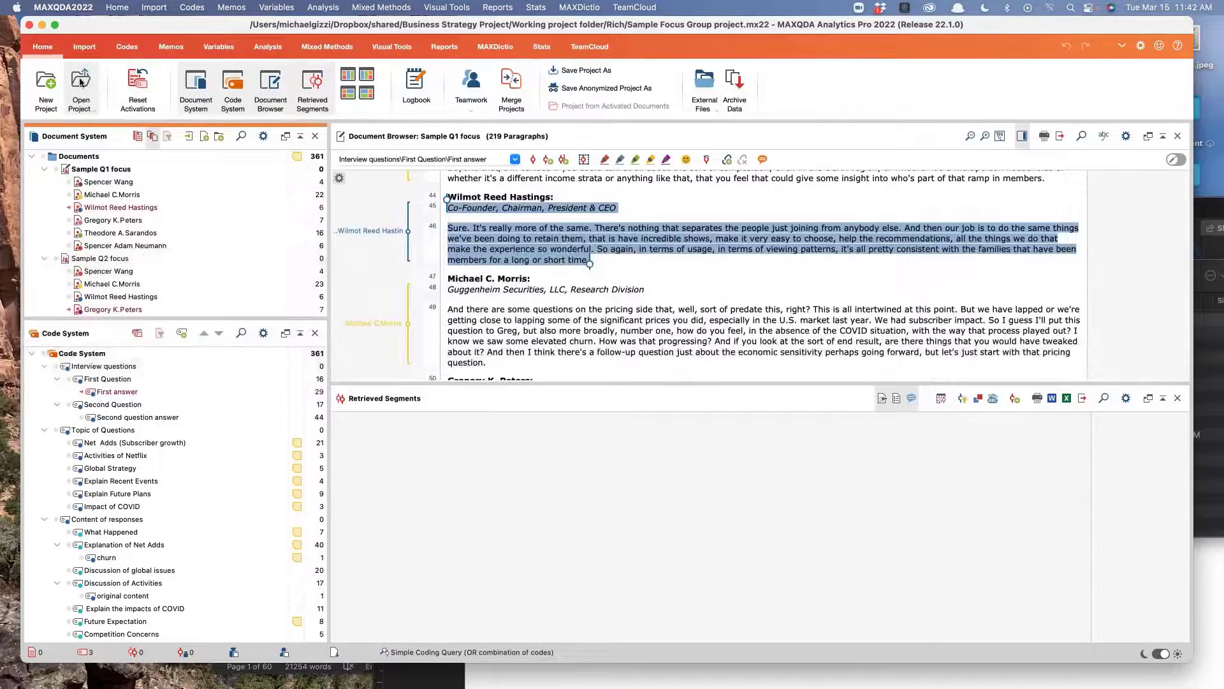
Step: Open the recent project WEBINAR file for analysis and generate a focus group crosstab with its listed name conditions, Sanders through Klobuchar
left_click(86, 106)
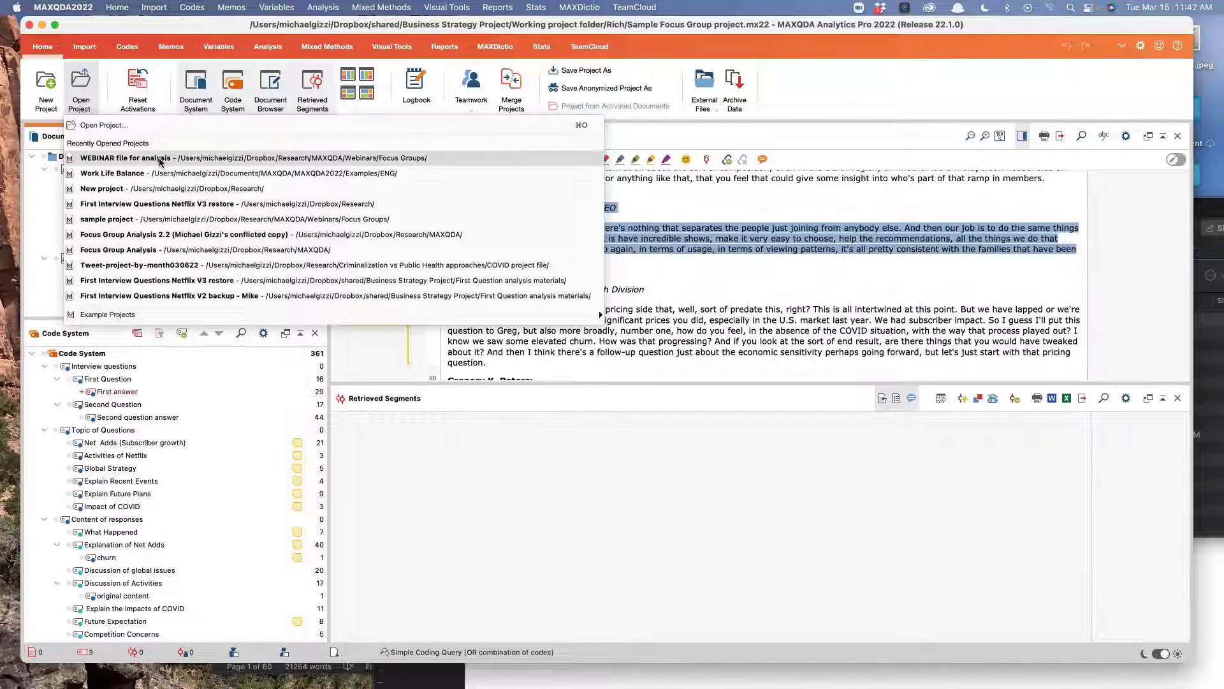
left_click(411, 153)
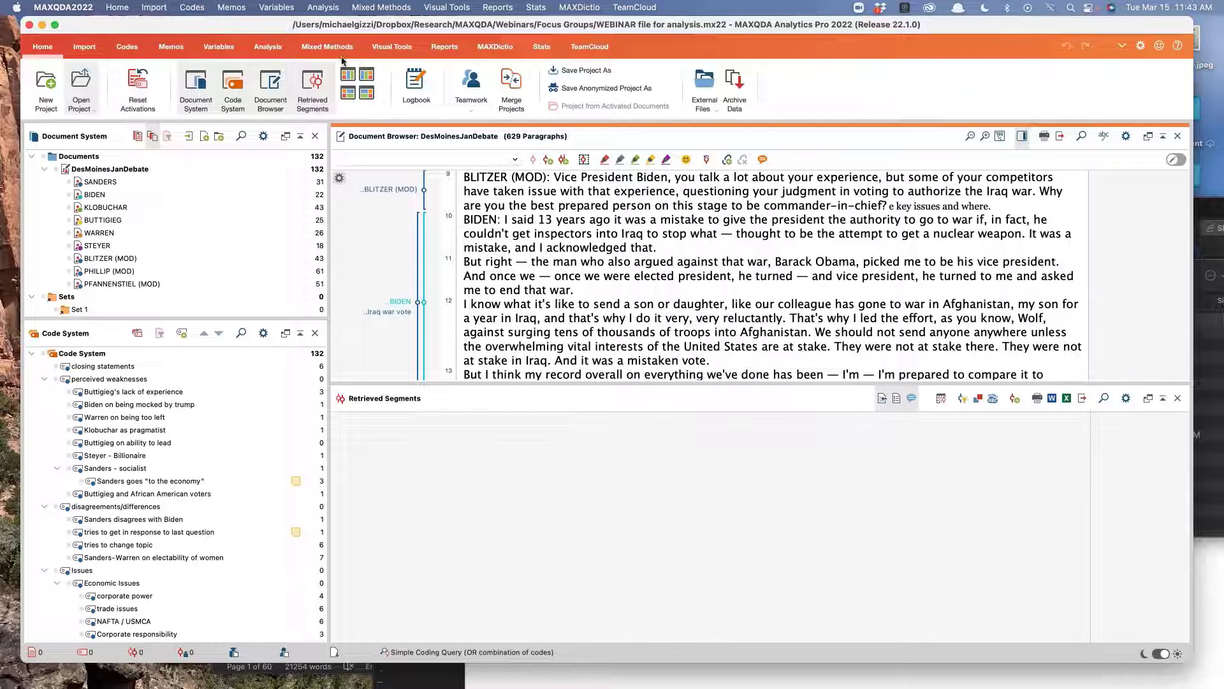
left_click(320, 48)
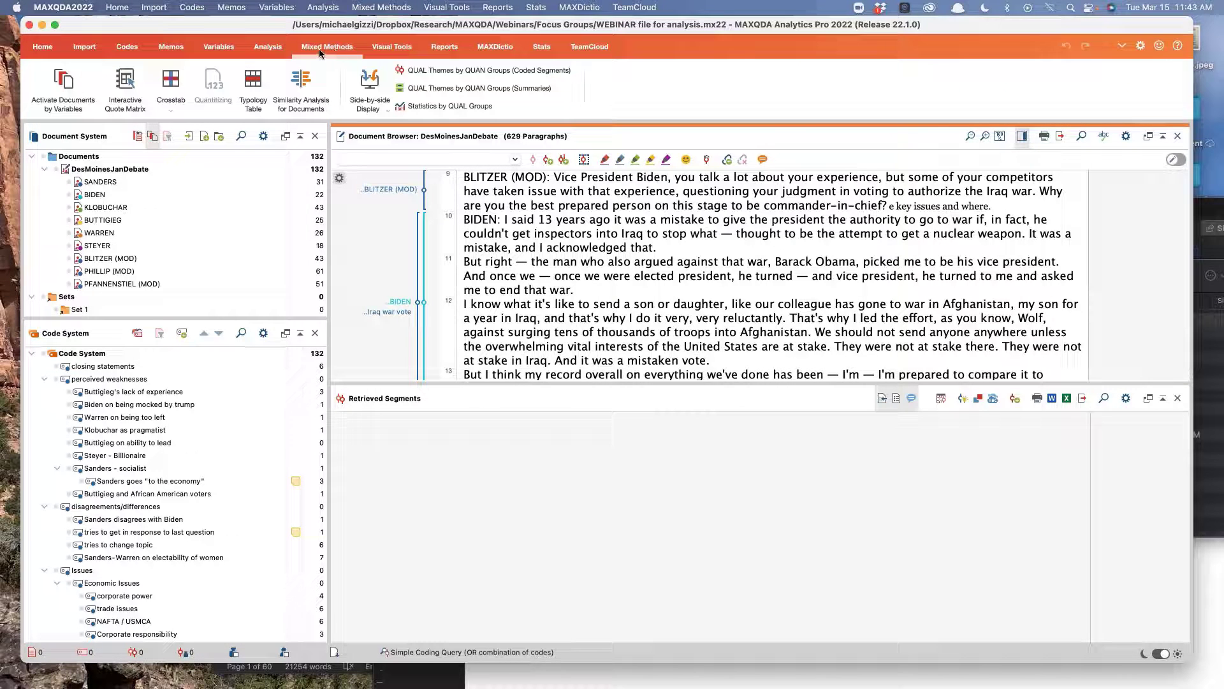
left_click(171, 107)
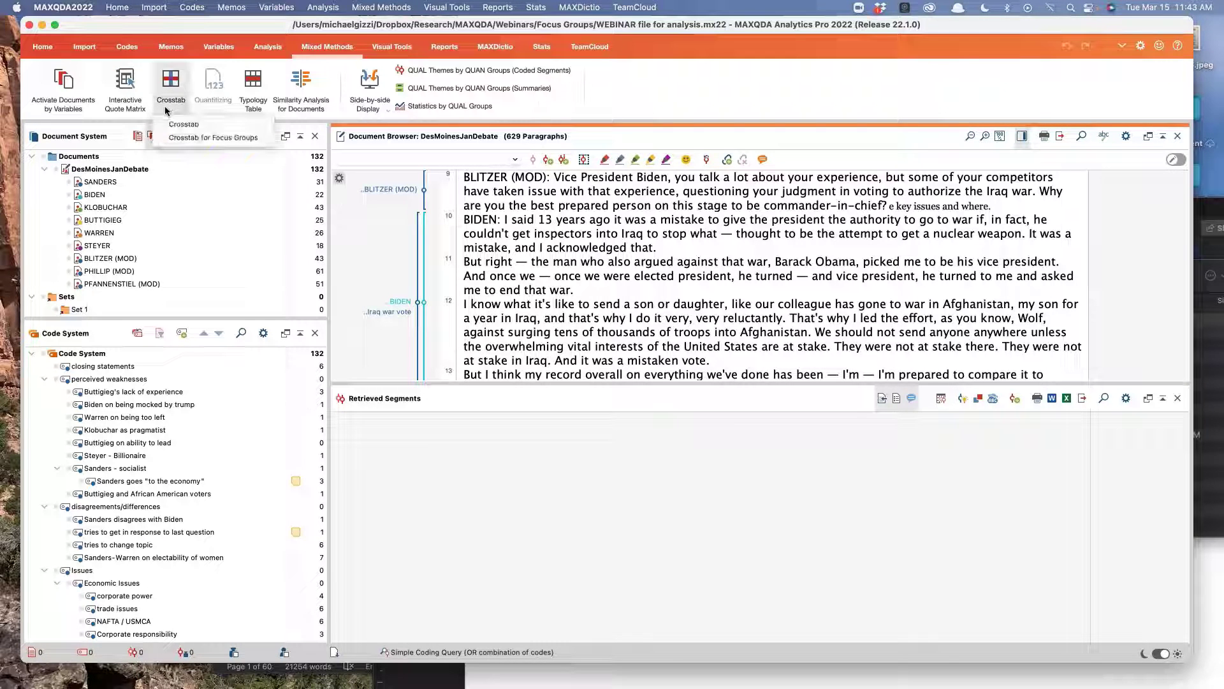
left_click(200, 138)
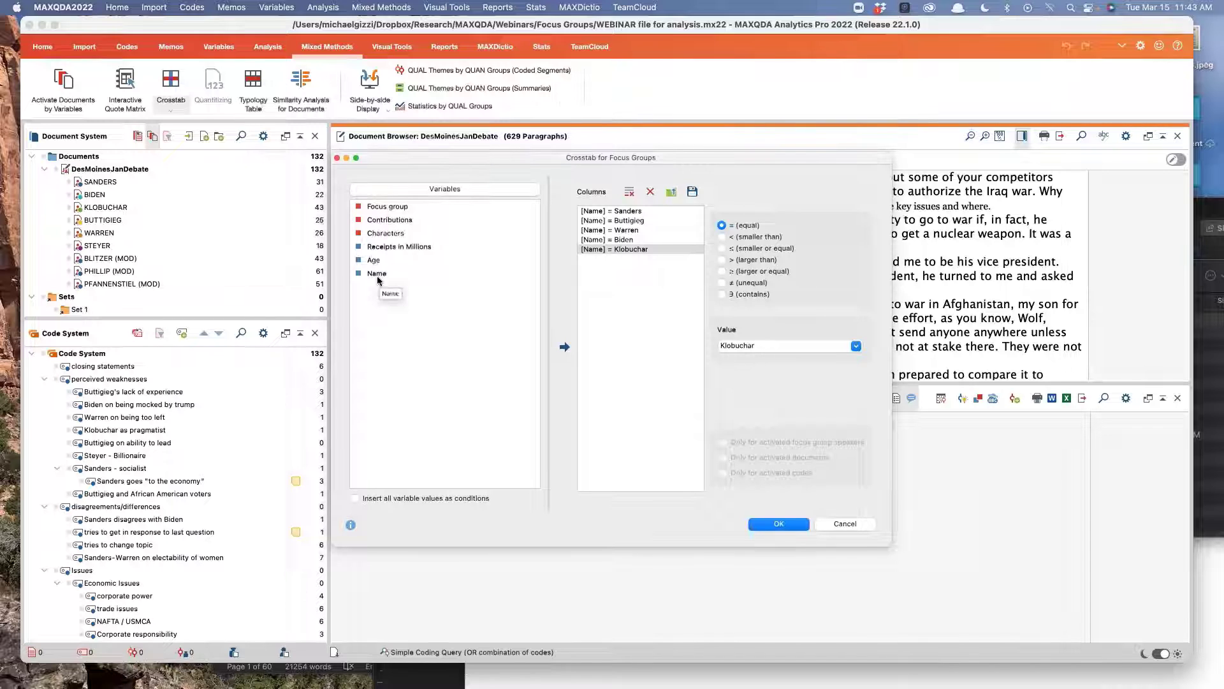
left_click(779, 524)
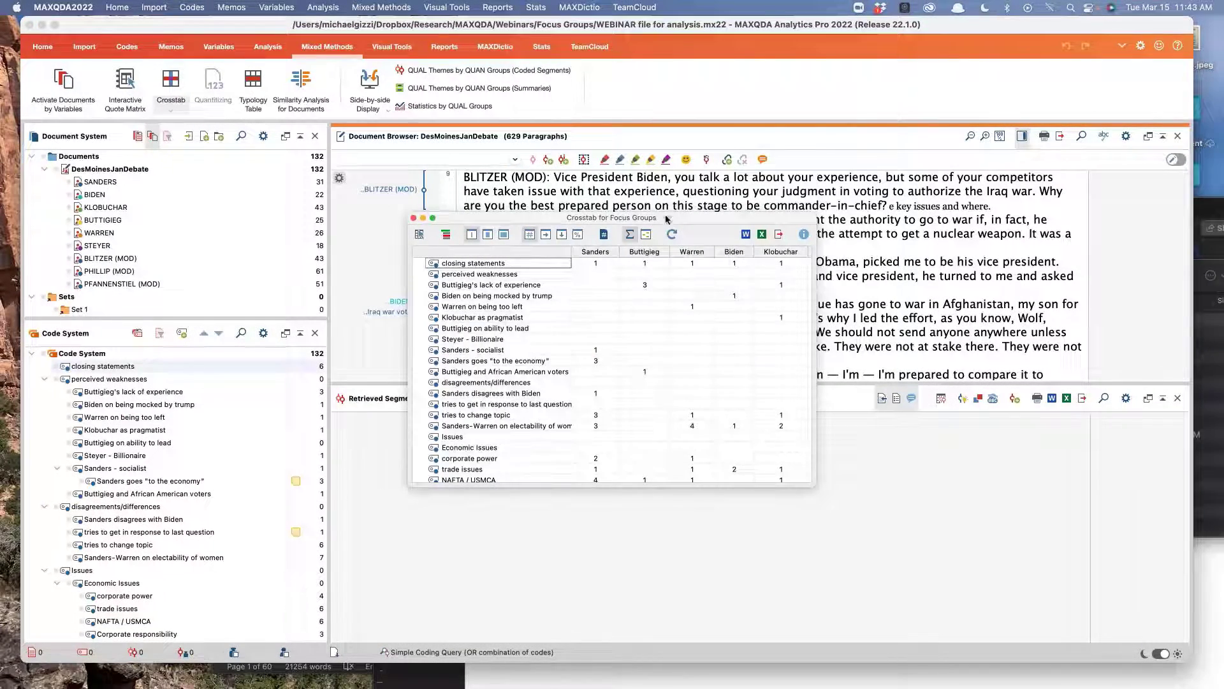
Step: Clear the crosstab's column conditions, add Receipts in Millions larger than 28 and regenerate the table
left_click(670, 235)
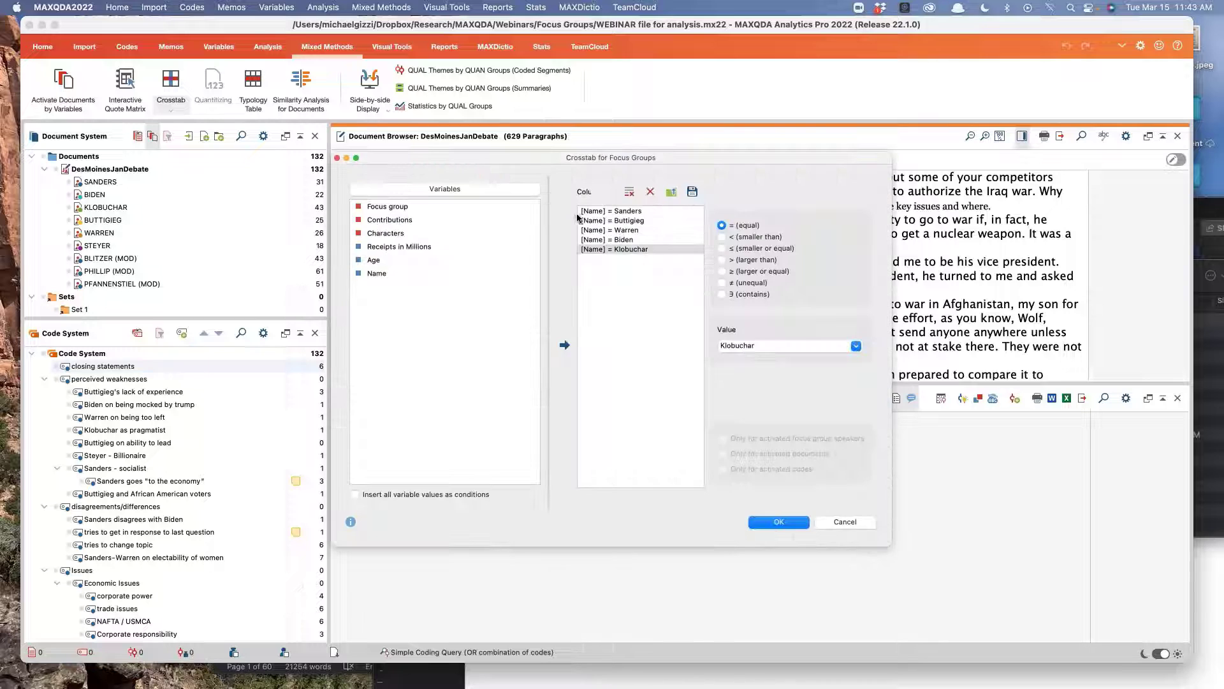
left_click(651, 191)
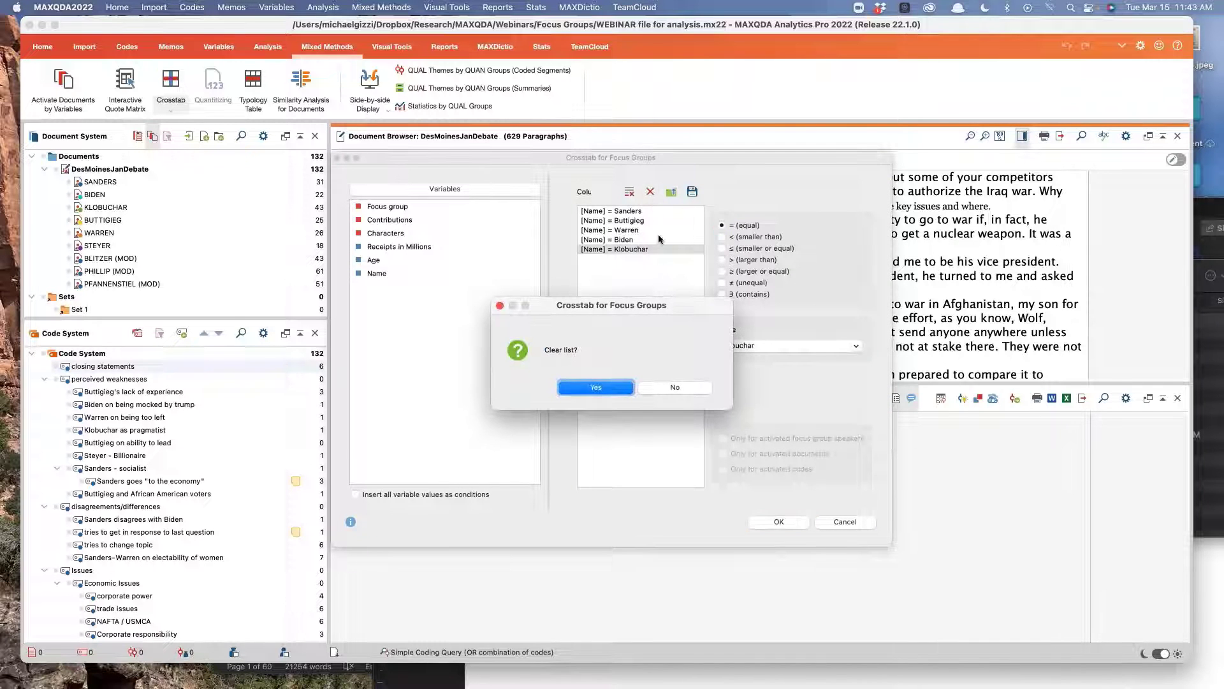
left_click(598, 387)
left_click(415, 247)
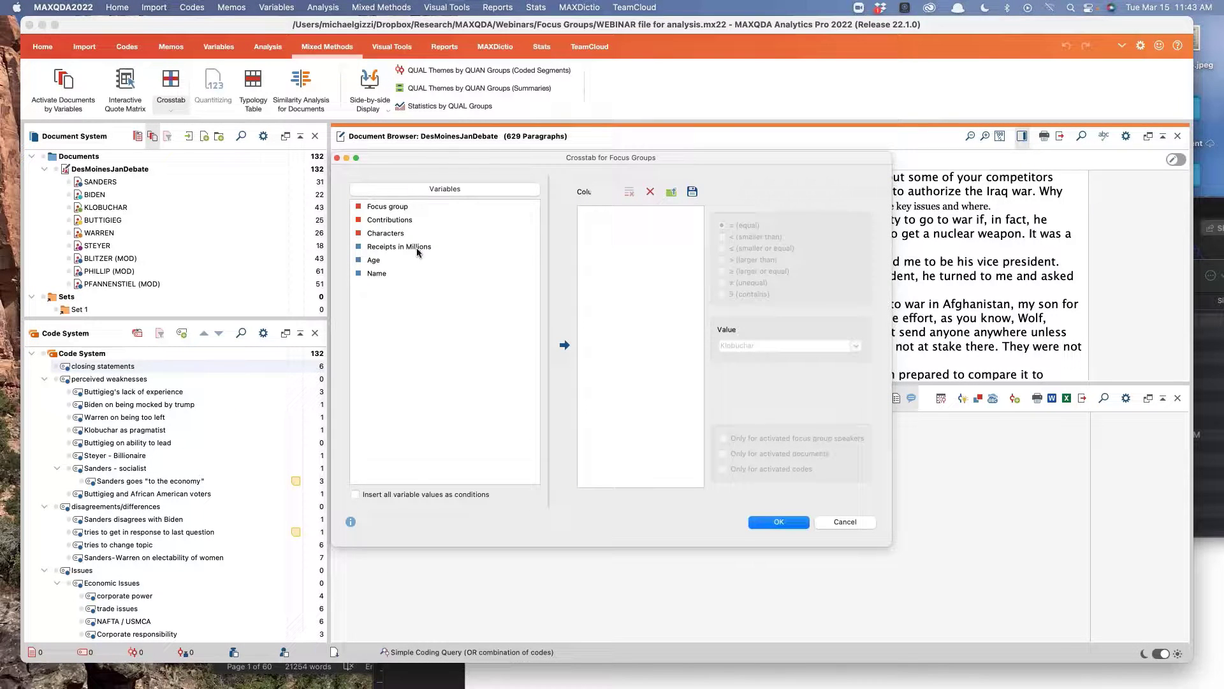
left_click(564, 345)
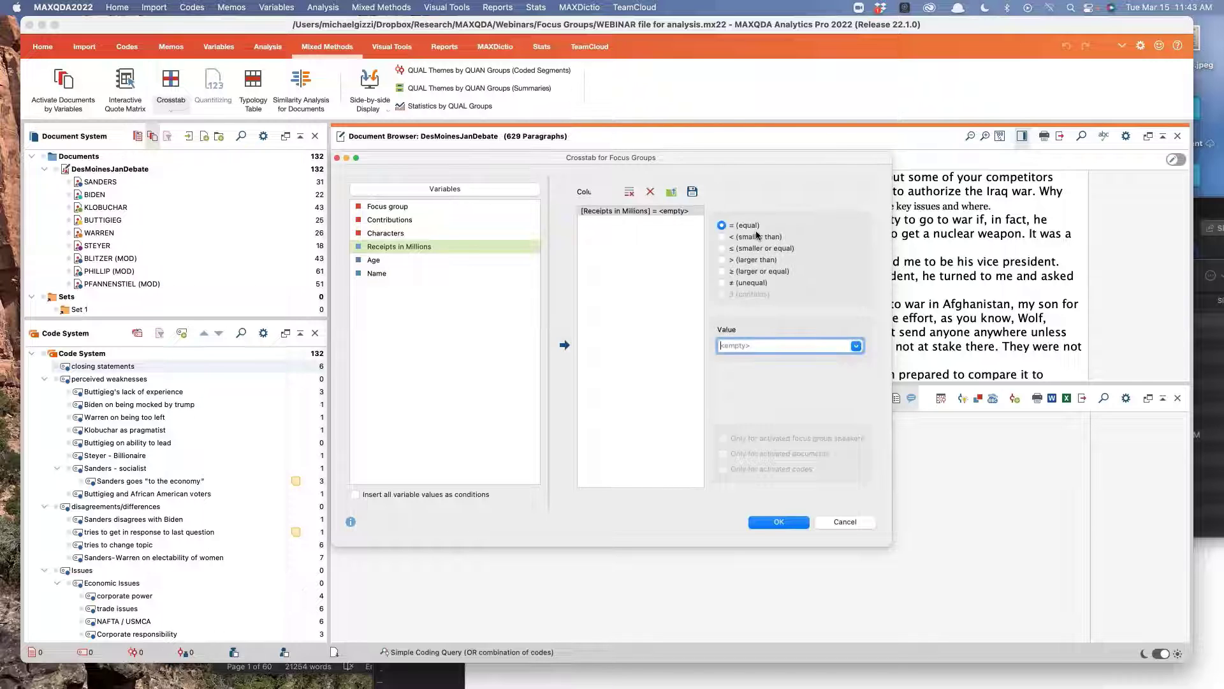
left_click(723, 259)
left_click(857, 346)
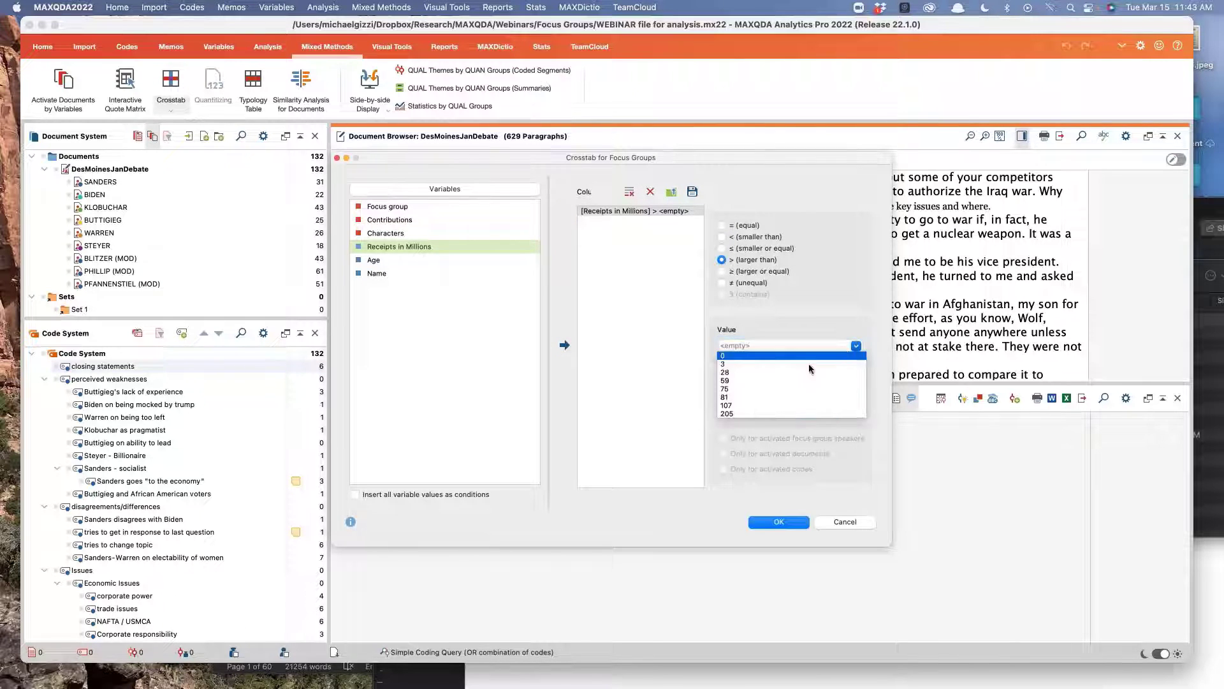
left_click(797, 371)
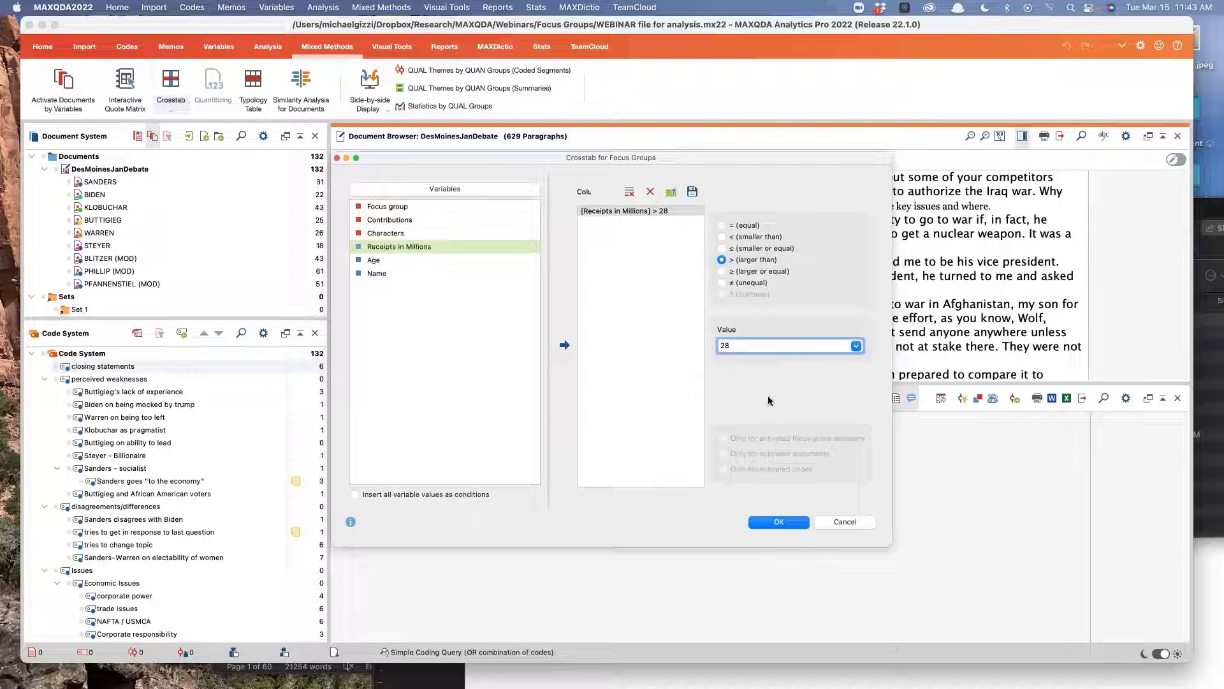
left_click(774, 521)
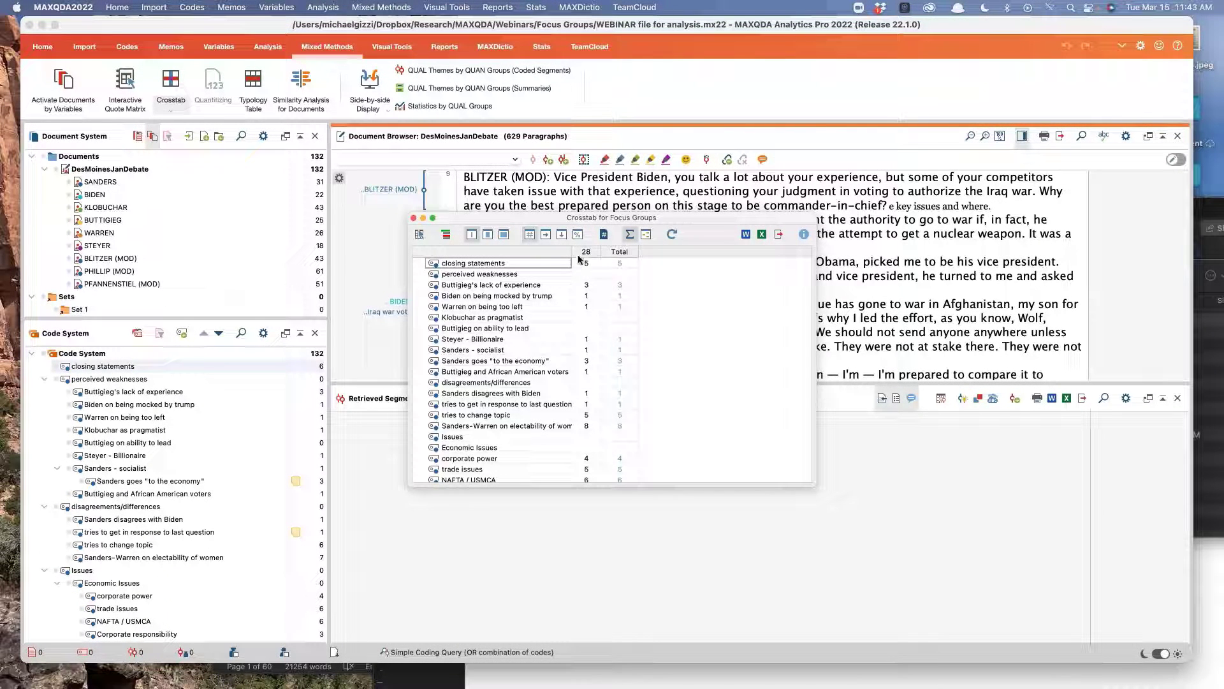
Step: Change the Receipts in Millions condition to larger or equal to 75 and regenerate the focus group crosstab
left_click(672, 234)
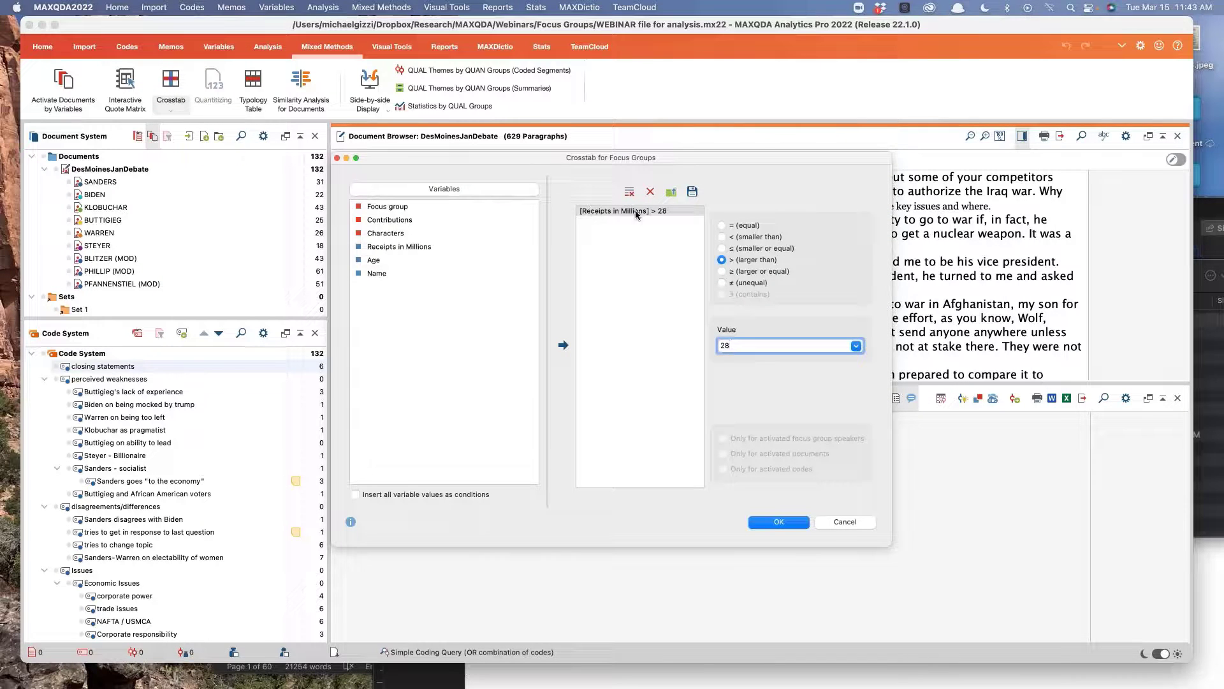
left_click(856, 346)
left_click(797, 388)
left_click(722, 271)
left_click(778, 522)
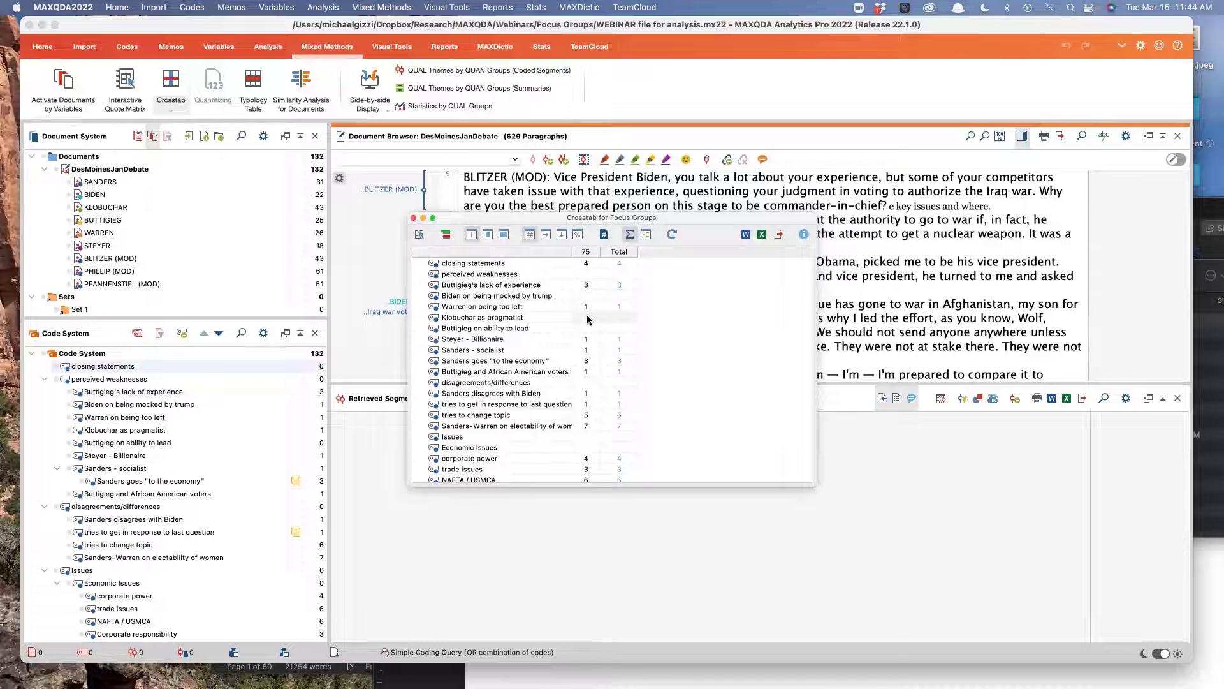
Step: Add all values of the Name variable as column conditions, regenerate the crosstab and enlarge its window to show every column
left_click(673, 235)
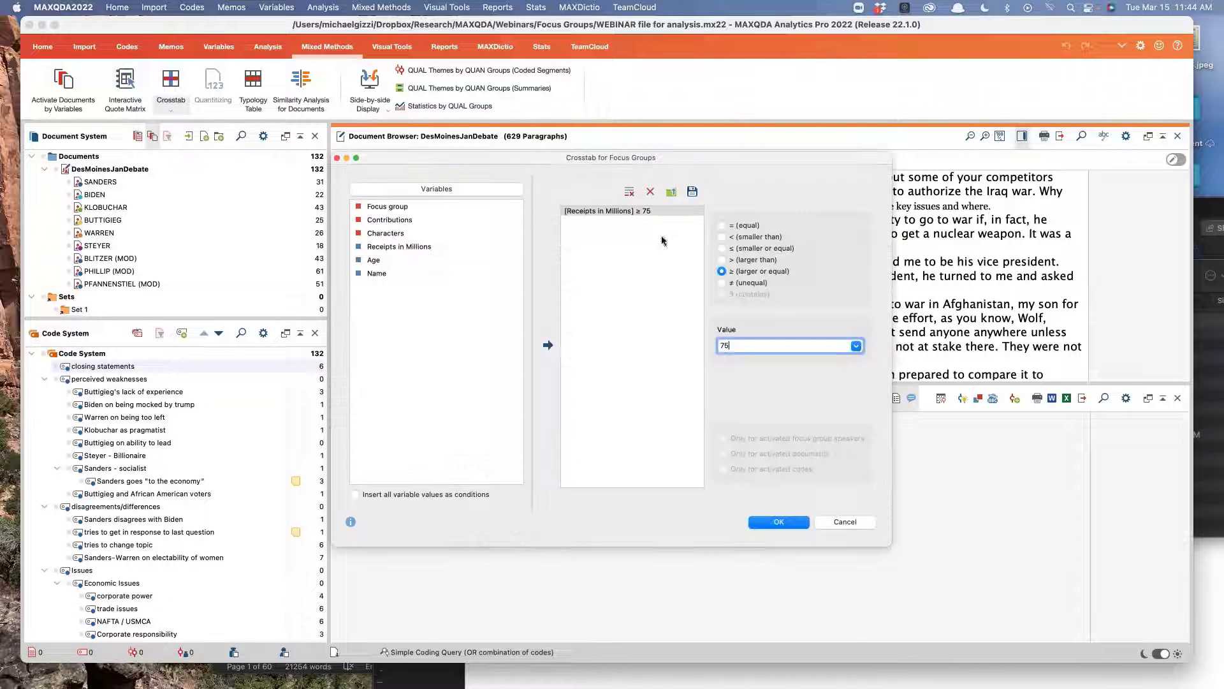
left_click(373, 273)
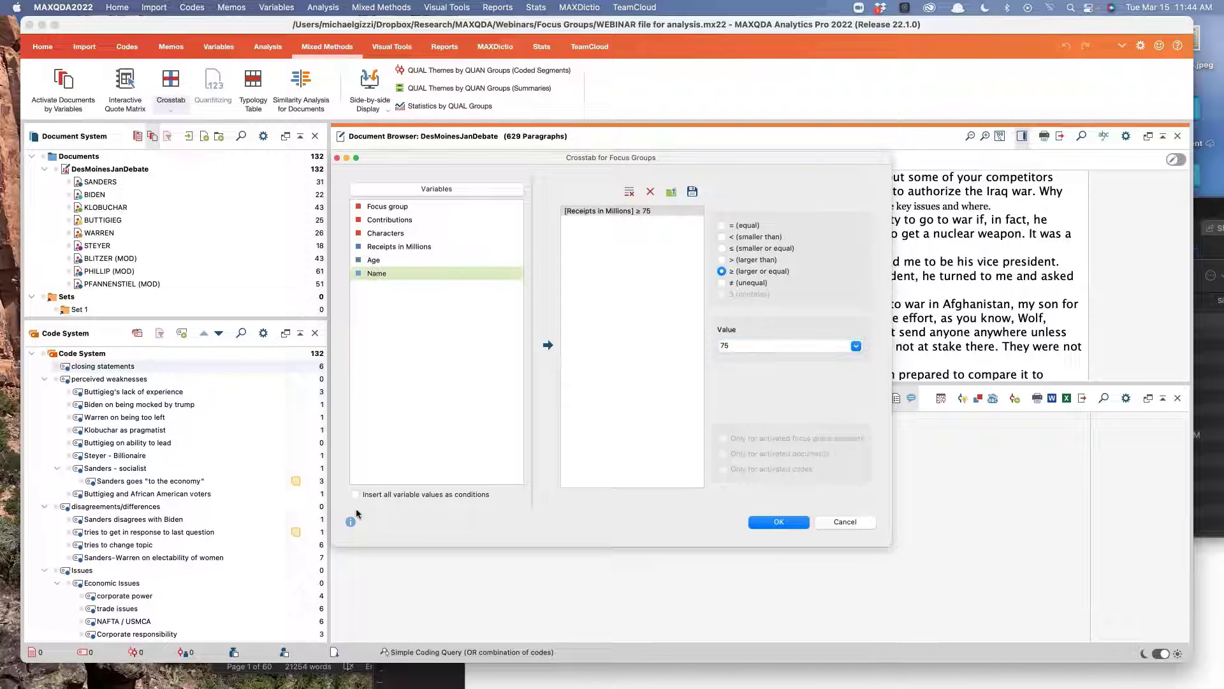
left_click(548, 344)
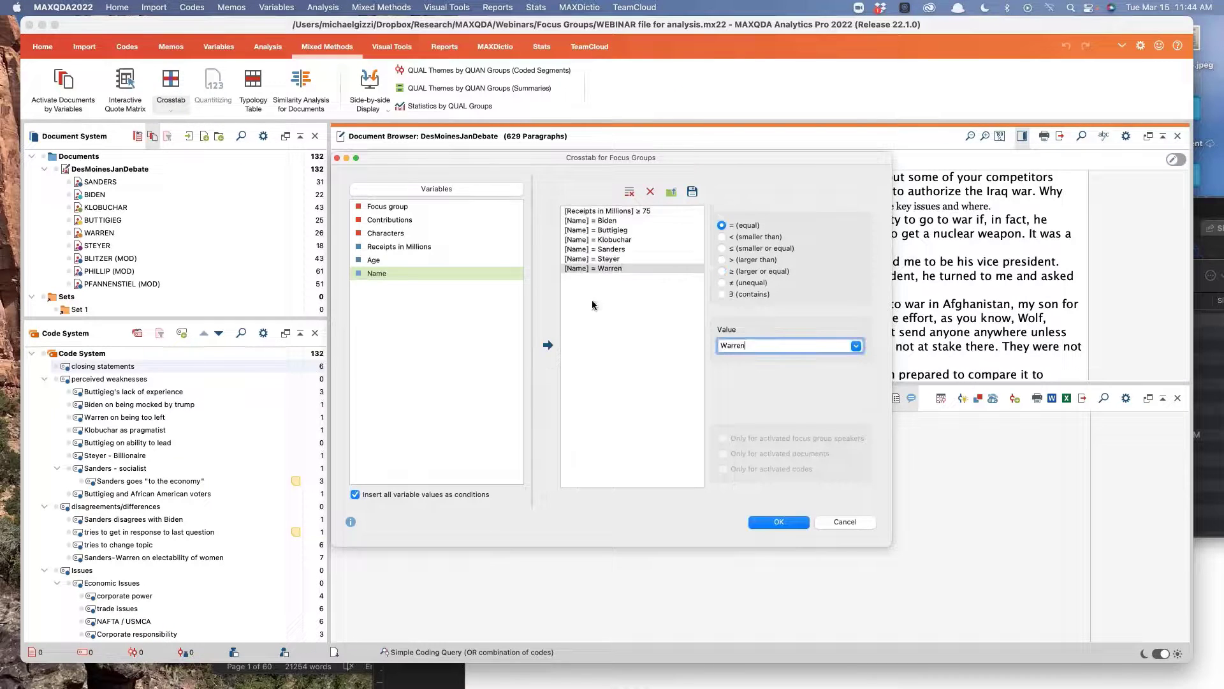
left_click(778, 522)
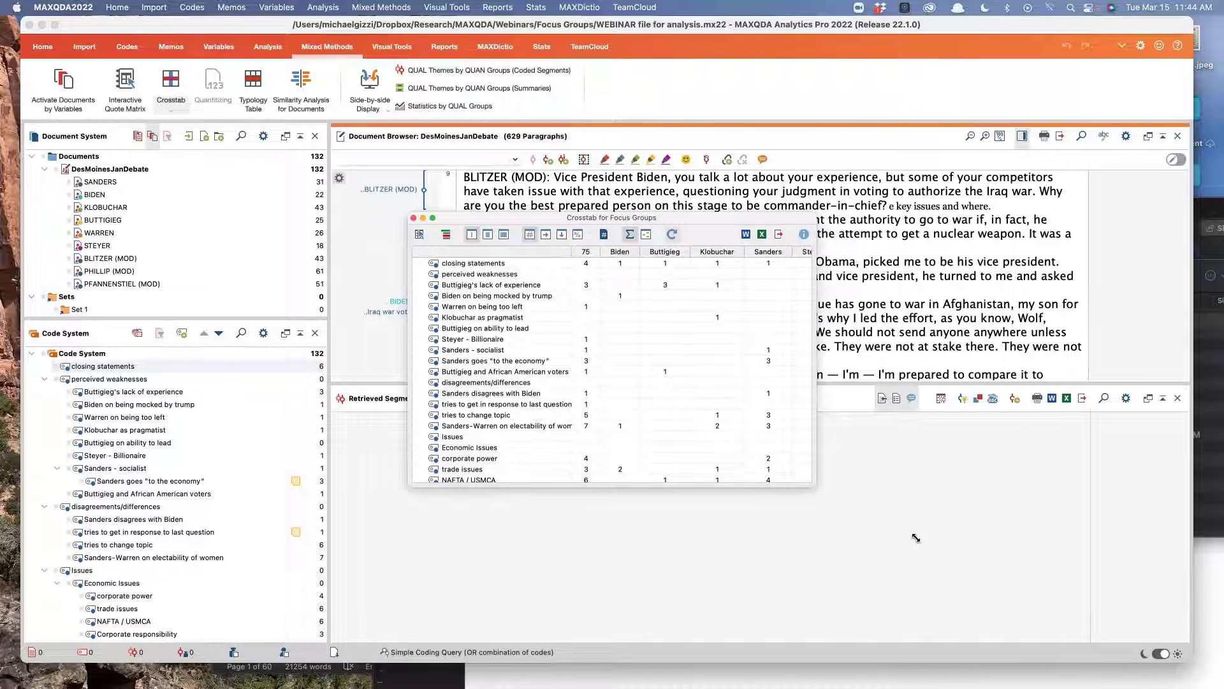
left_click_drag(915, 538, 975, 574)
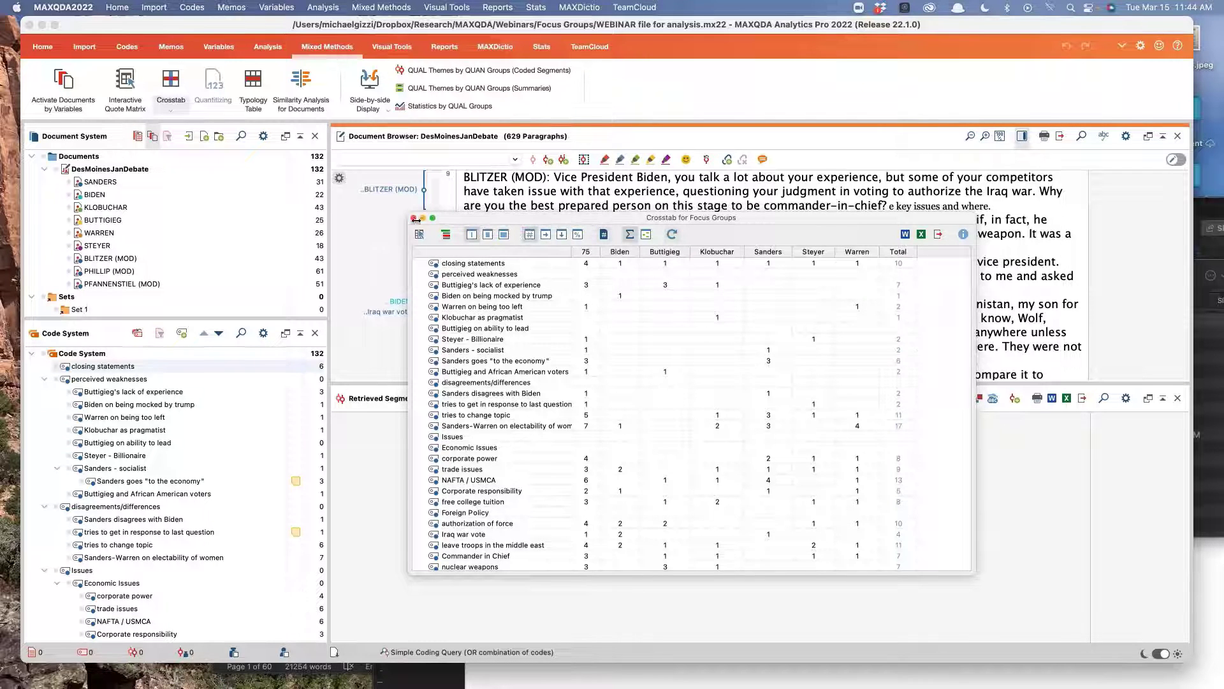
Step: Retrieve Sanders's segments coded with Sanders goes "to the economy" from the crosstab, move the table aside and close it
double_click(768, 362)
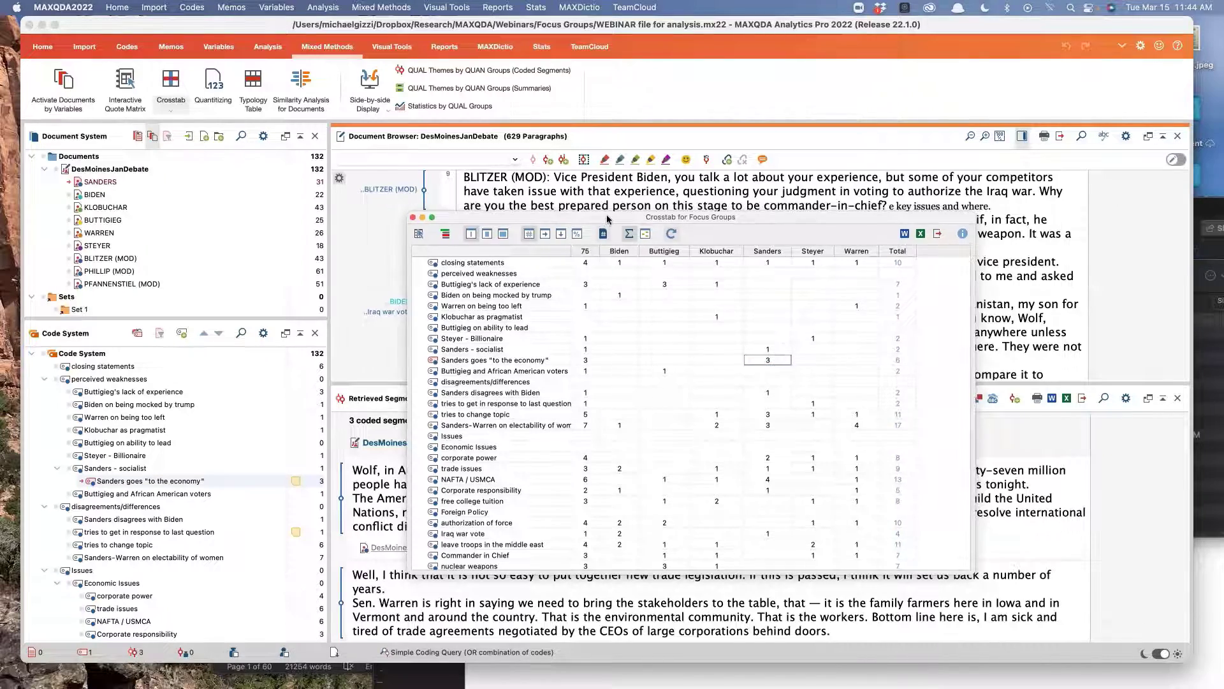
left_click_drag(605, 221, 815, 104)
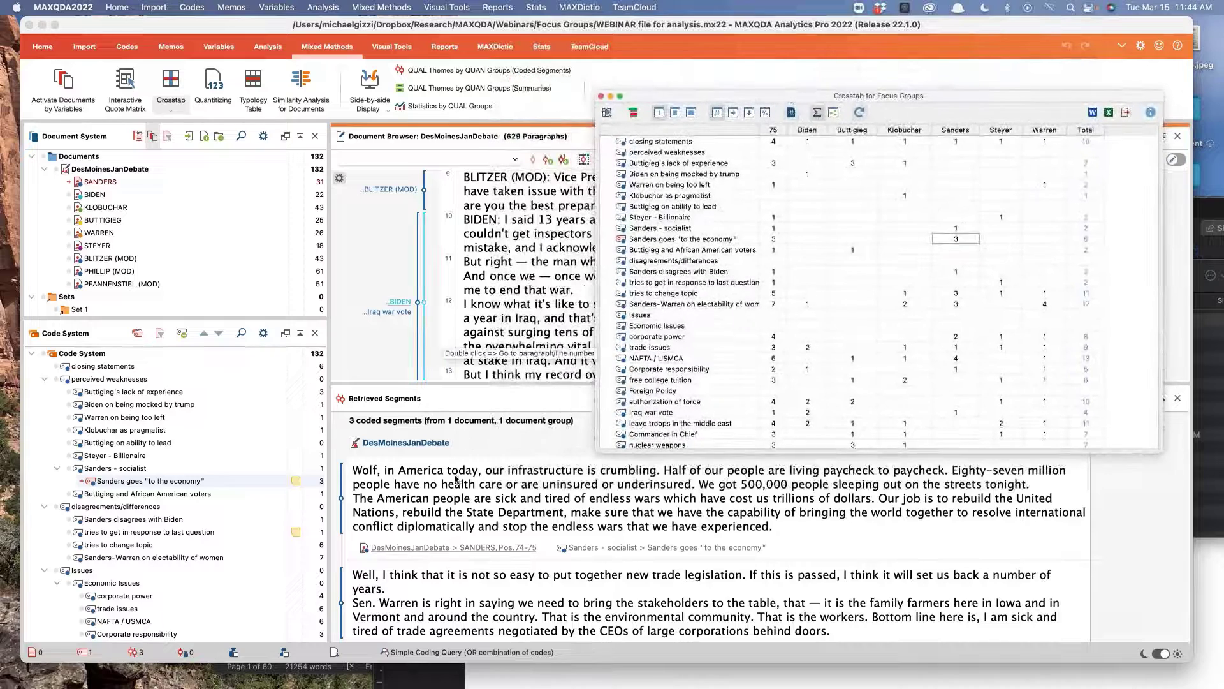
left_click(601, 96)
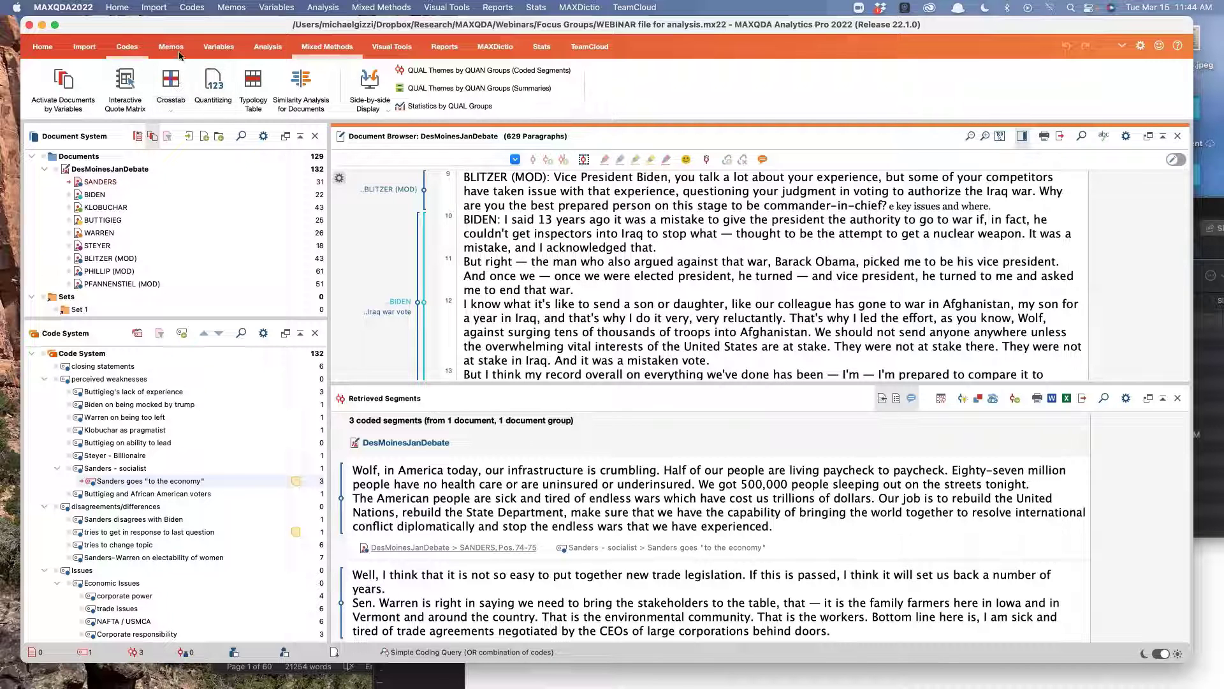
left_click(274, 49)
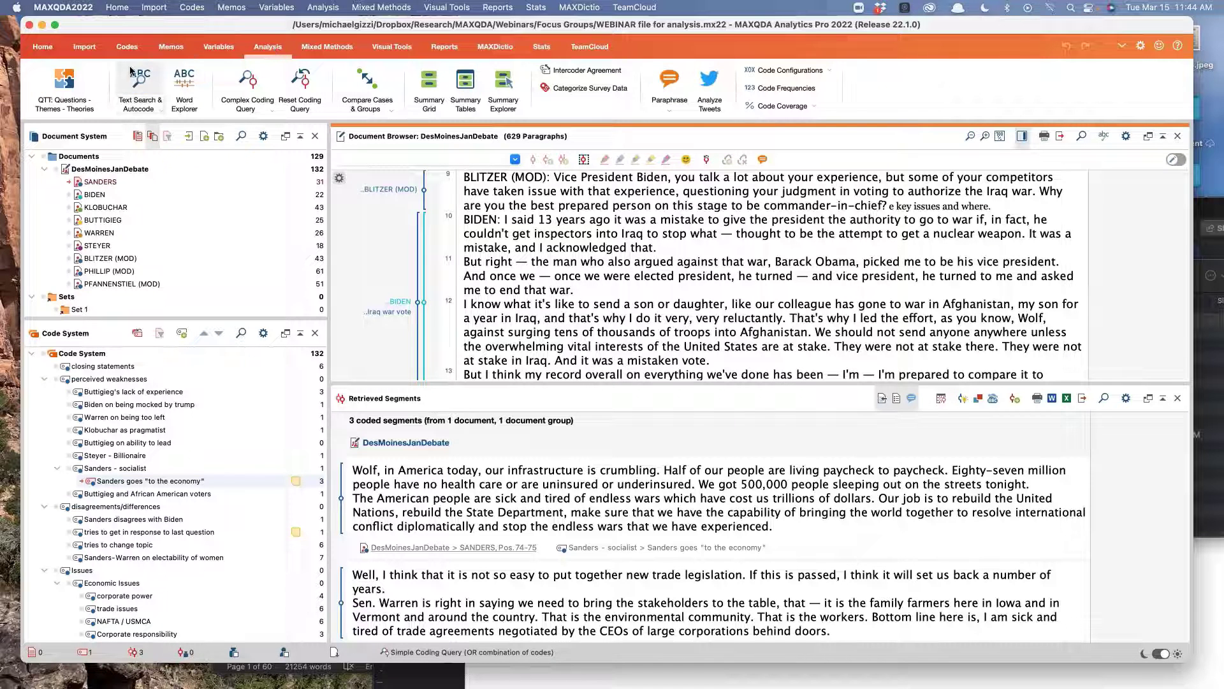
left_click(147, 107)
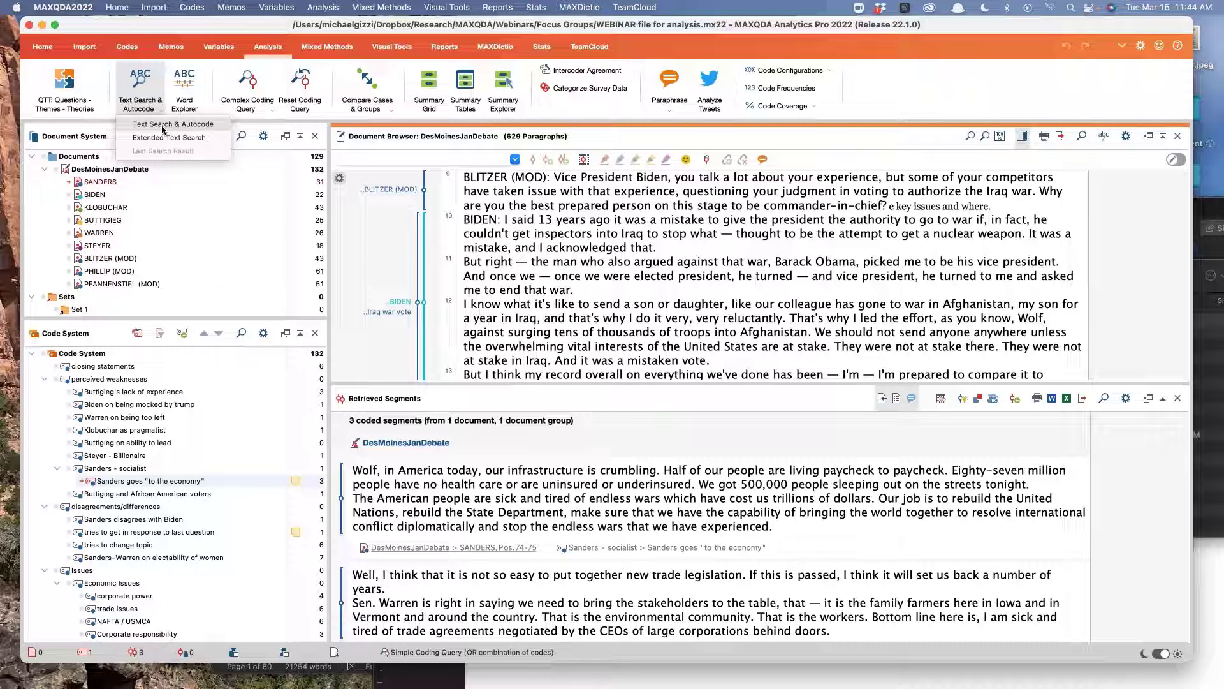
left_click(163, 127)
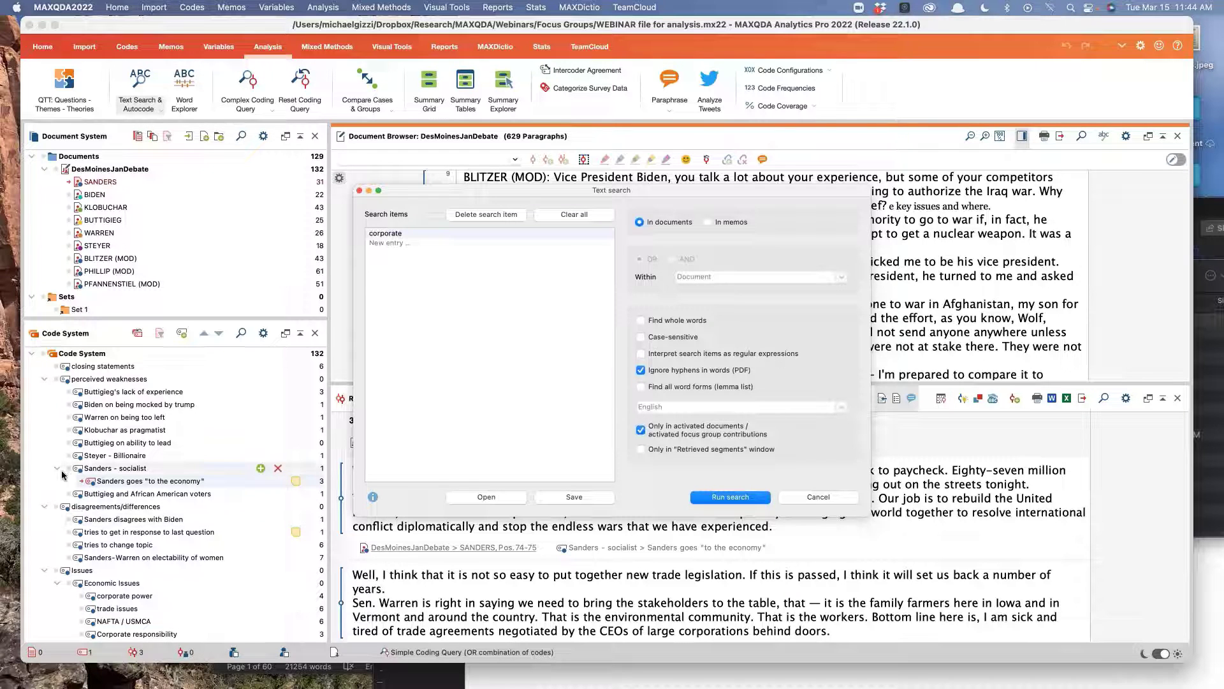
left_click(813, 498)
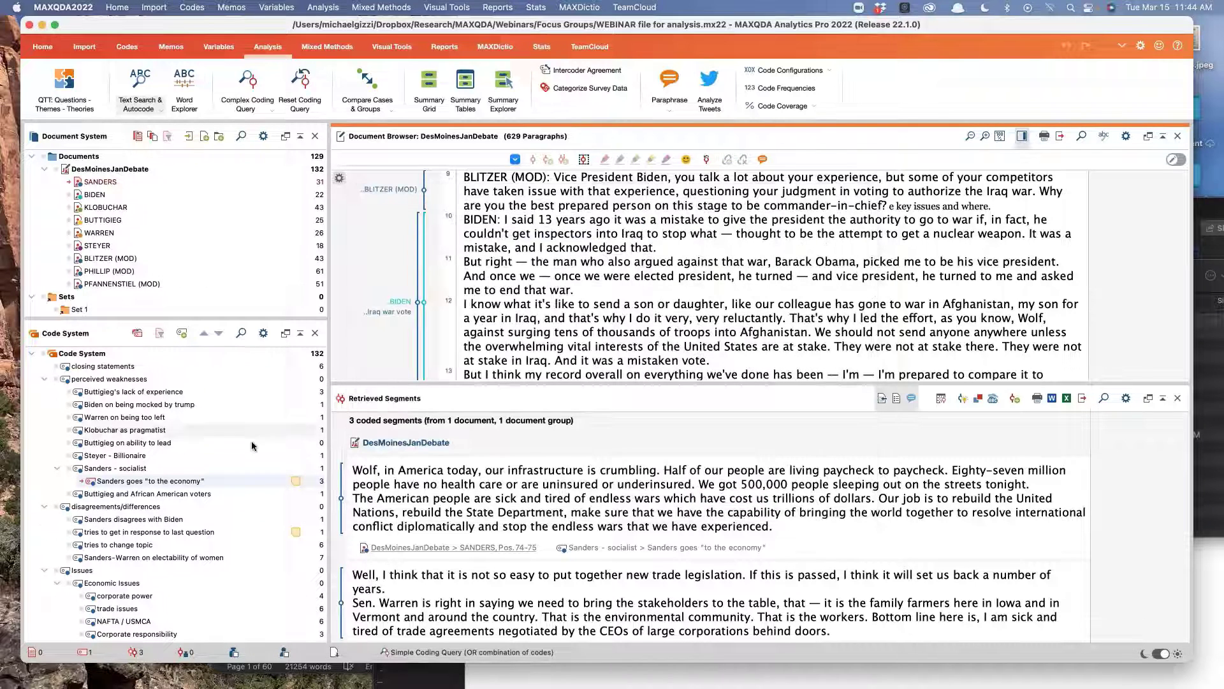
Step: Clear the SANDERS speaker's activation by switching the activation of the whole DesMoinesJanDebate document on and off
scroll(211, 455, "down", 10)
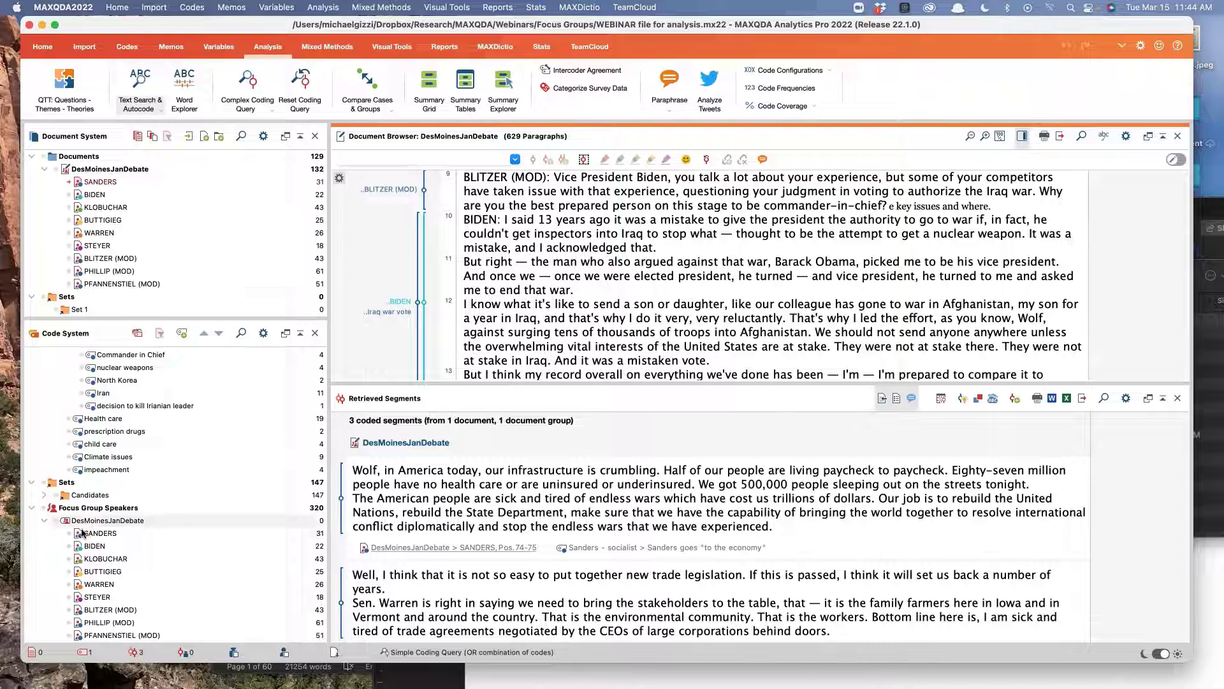
scroll(86, 526, "up", 1)
scroll(81, 534, "up", 3)
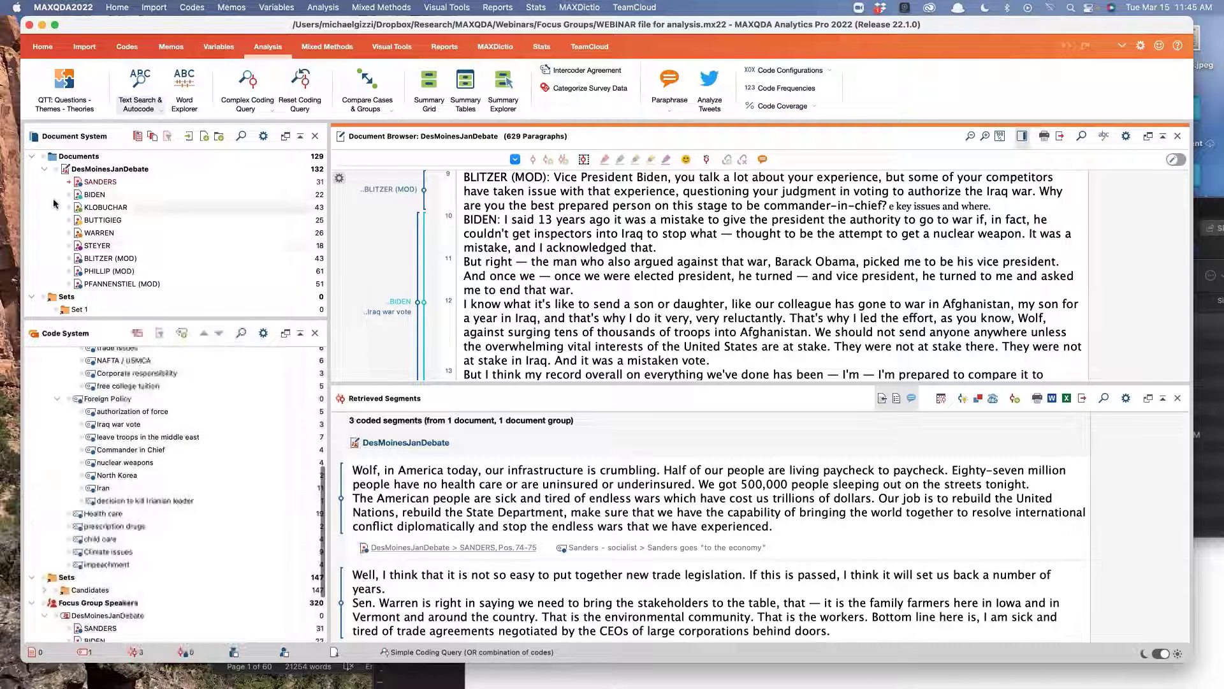
left_click(65, 170)
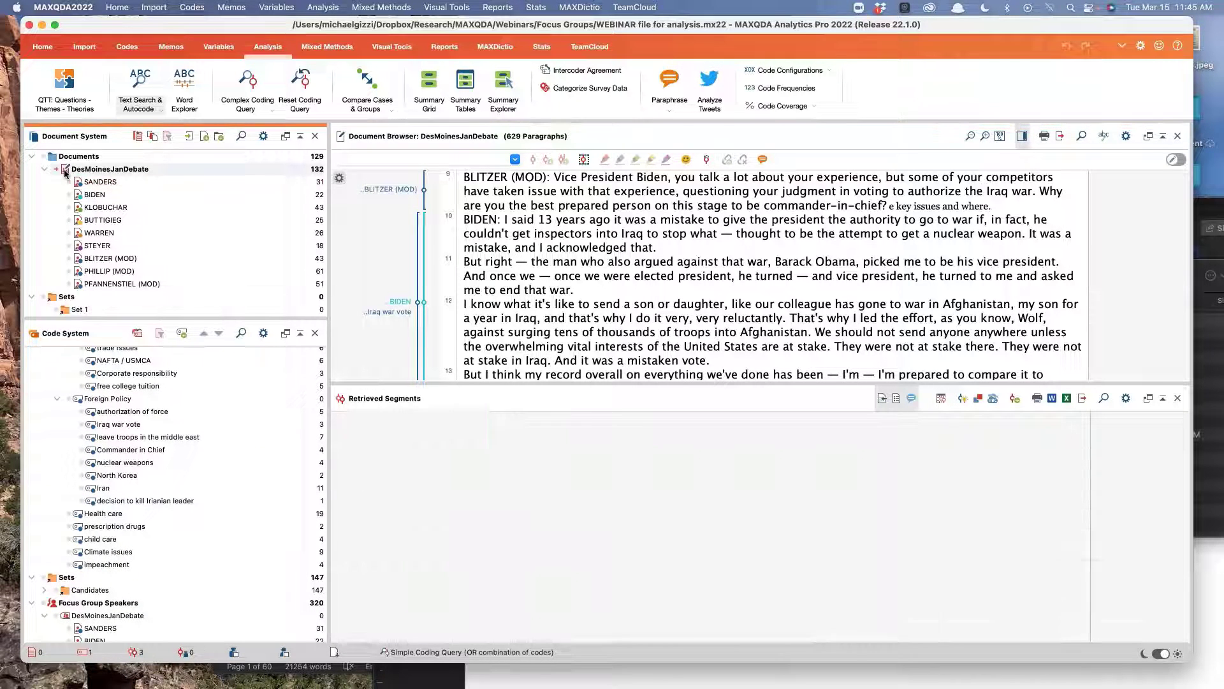
left_click(65, 171)
left_click(66, 170)
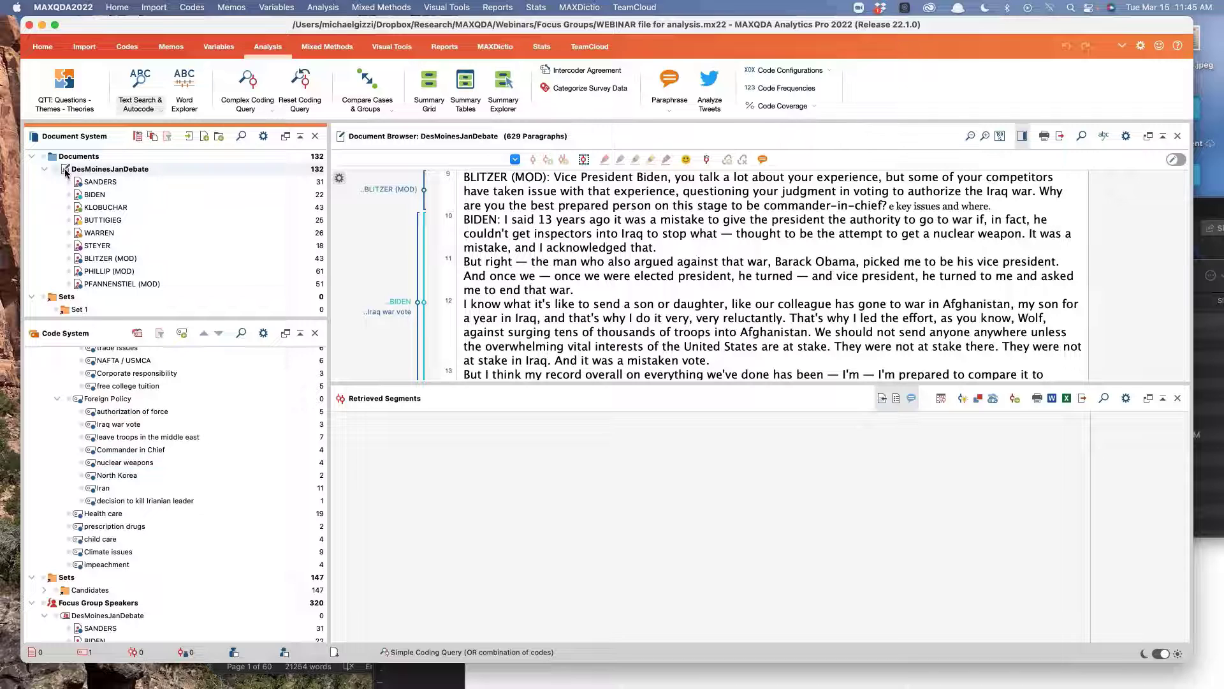
Step: Run a text search for "corporate" in the documents, look through the search results and close them
left_click(139, 81)
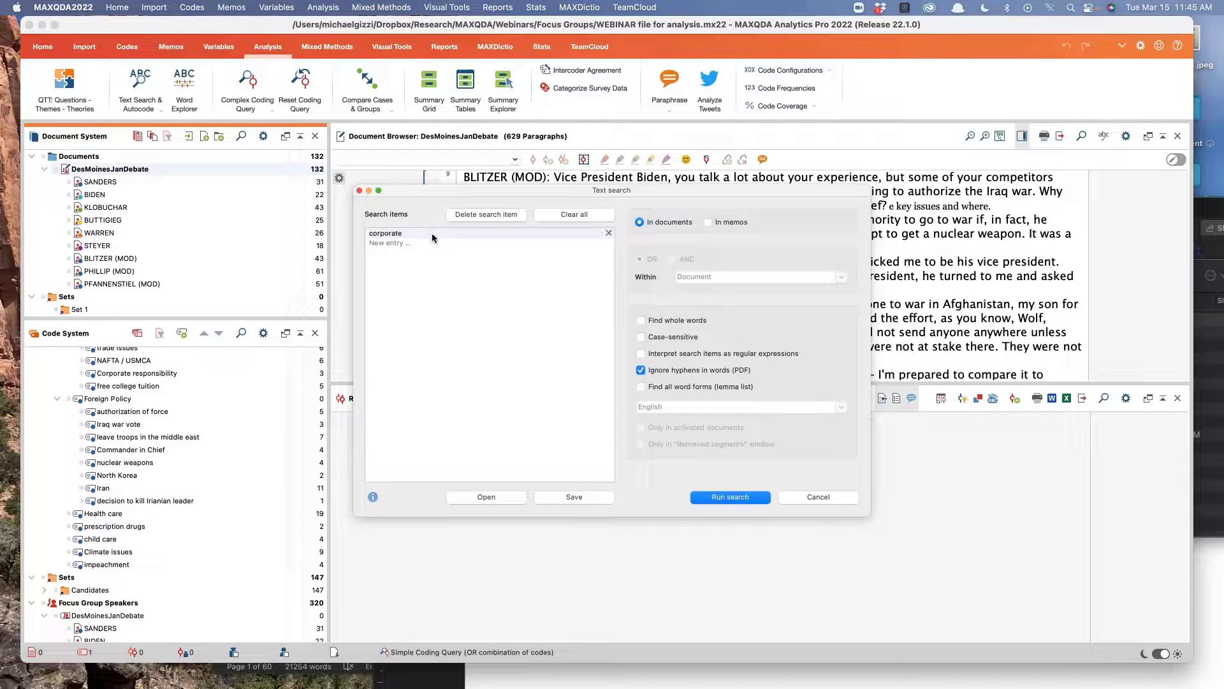
left_click(737, 496)
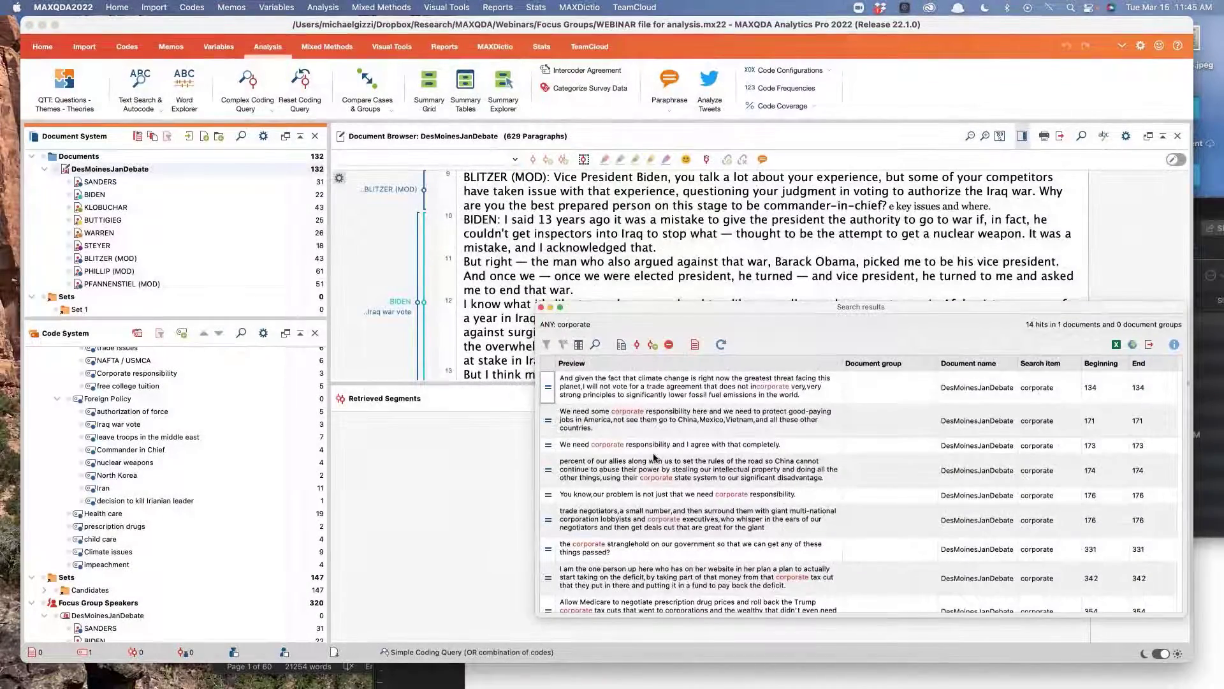
scroll(653, 458, "down", 5)
scroll(653, 457, "up", 5)
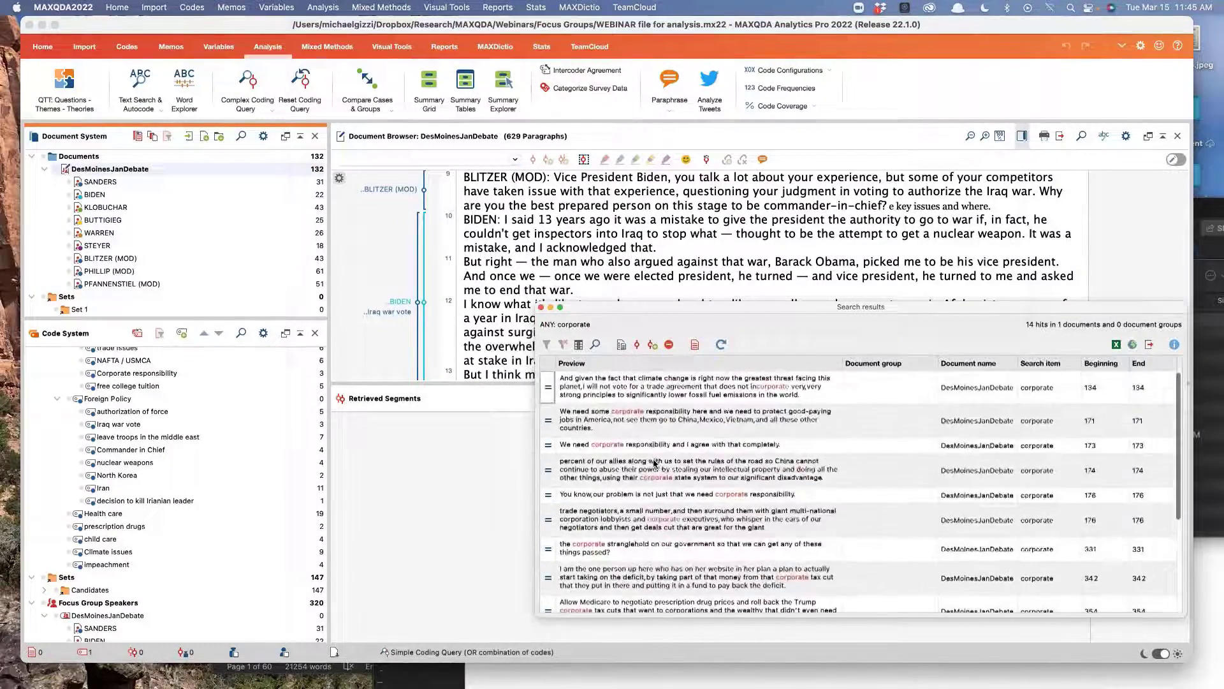
left_click(541, 307)
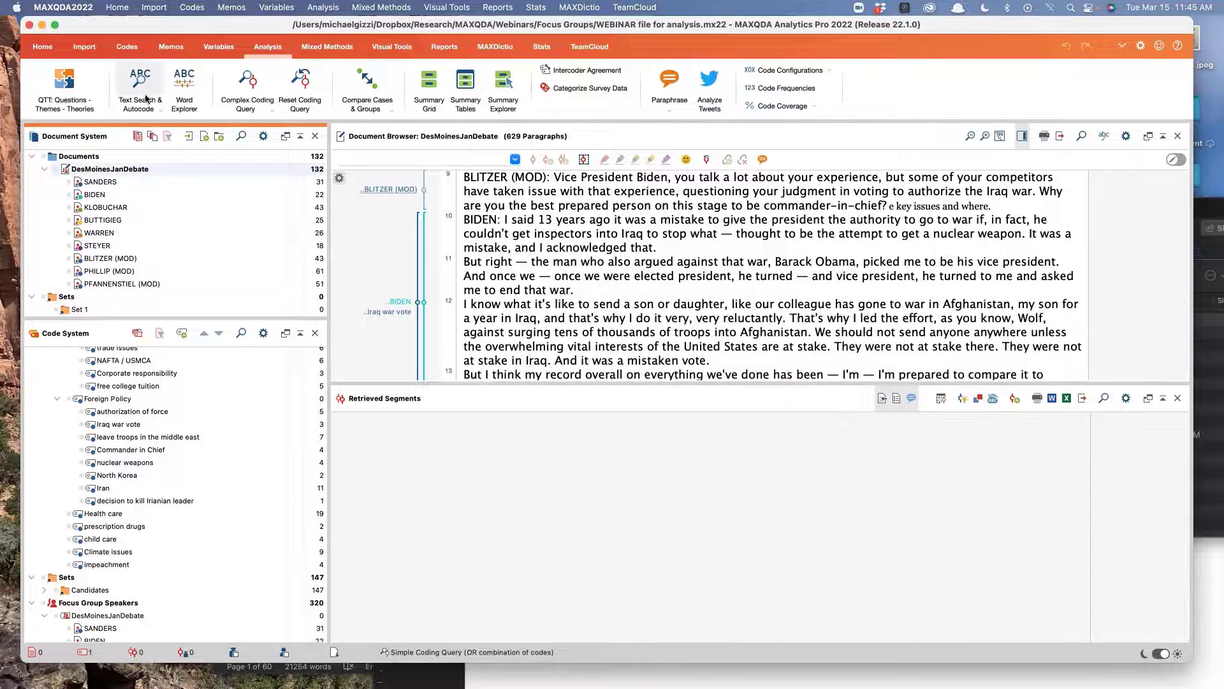
Step: Activate the six candidate speakers of DesMoinesJanDebate: SANDERS, BIDEN, KLOBUCHAR, BUTTIGIEG, WARREN and STEYER
left_click(77, 182)
left_click(78, 194)
left_click(78, 208)
left_click(77, 220)
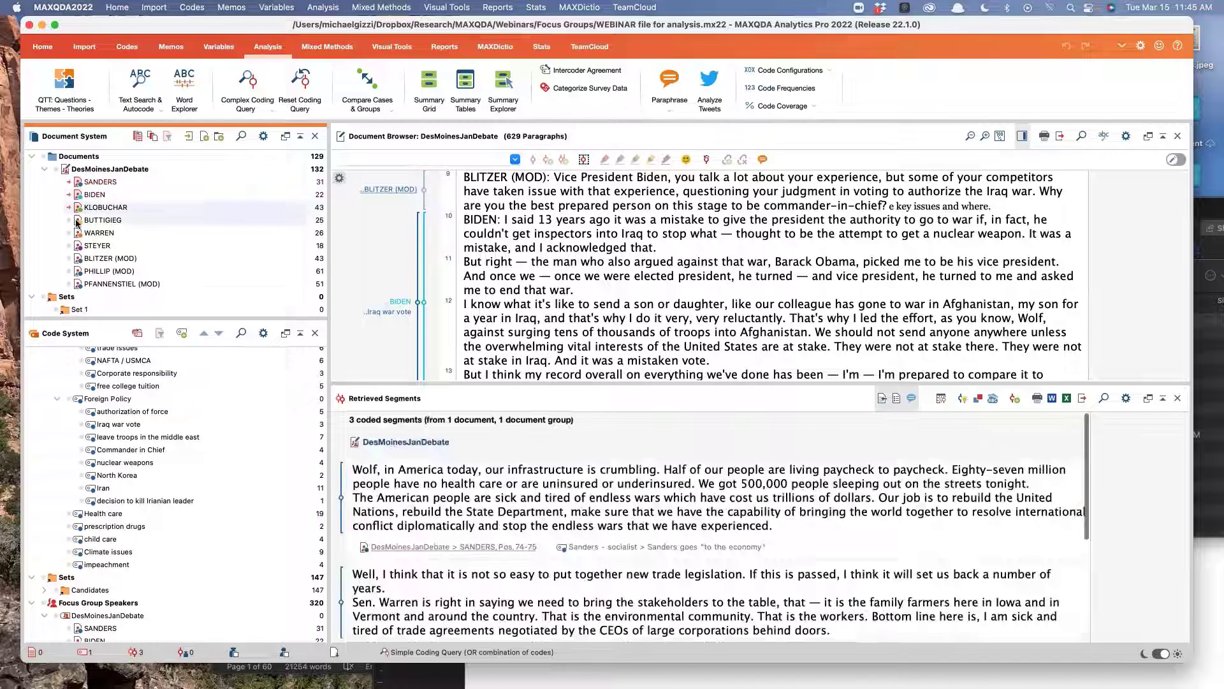
left_click(77, 233)
left_click(77, 245)
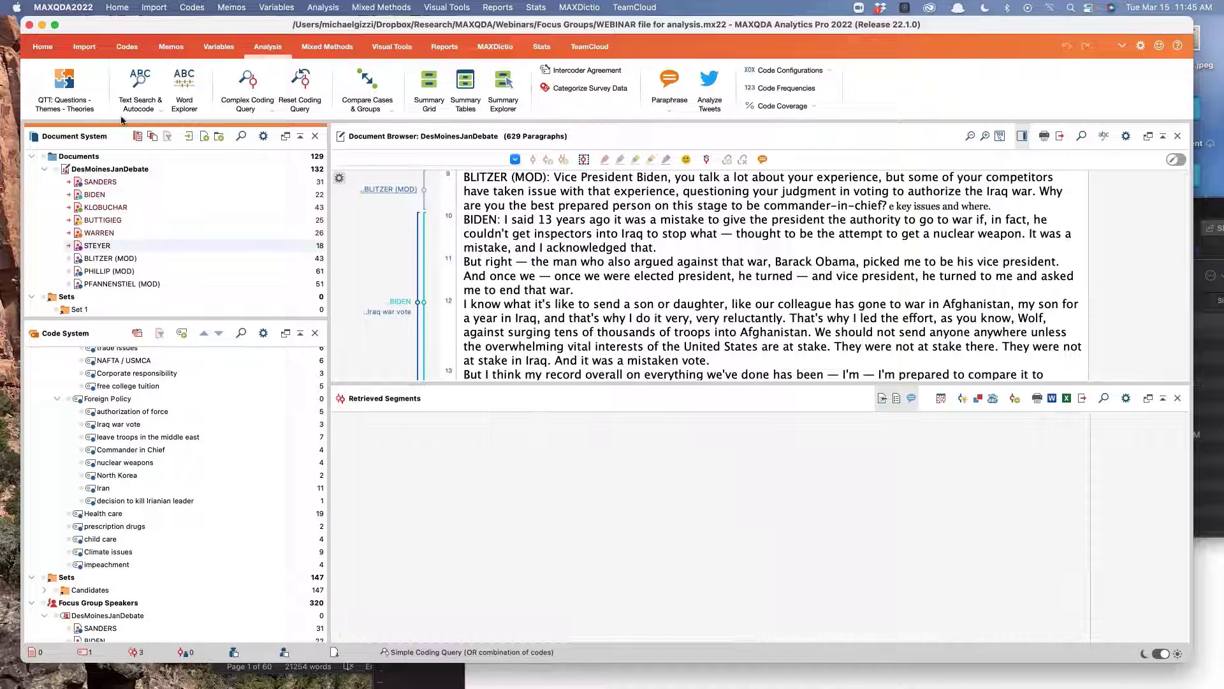
Step: Run a text search for "corporate" only in the activated focus group contributions, look through the results and close them
left_click(140, 81)
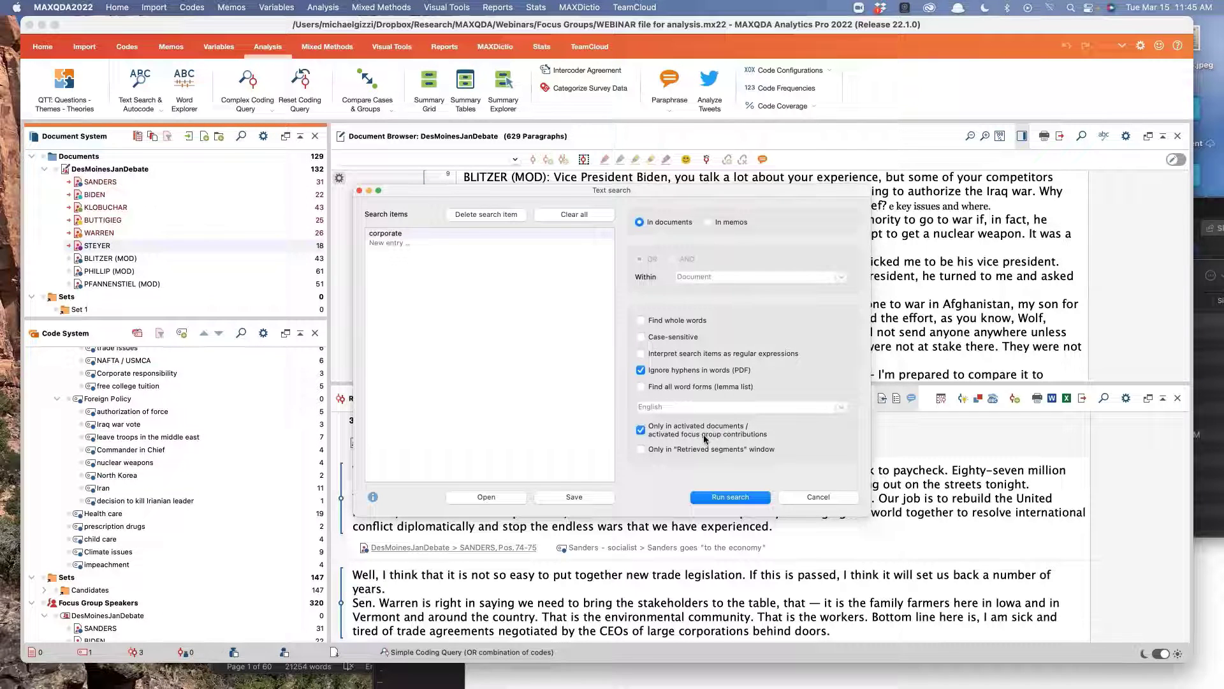
left_click(724, 496)
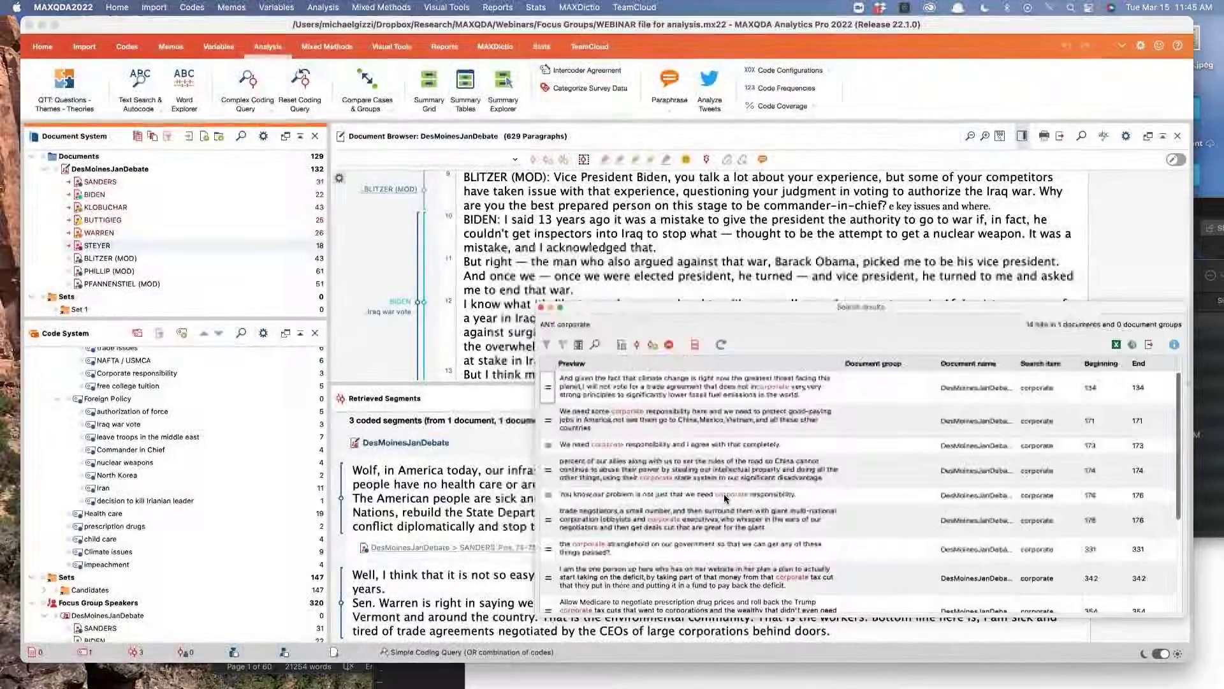
scroll(661, 467, "down", 2)
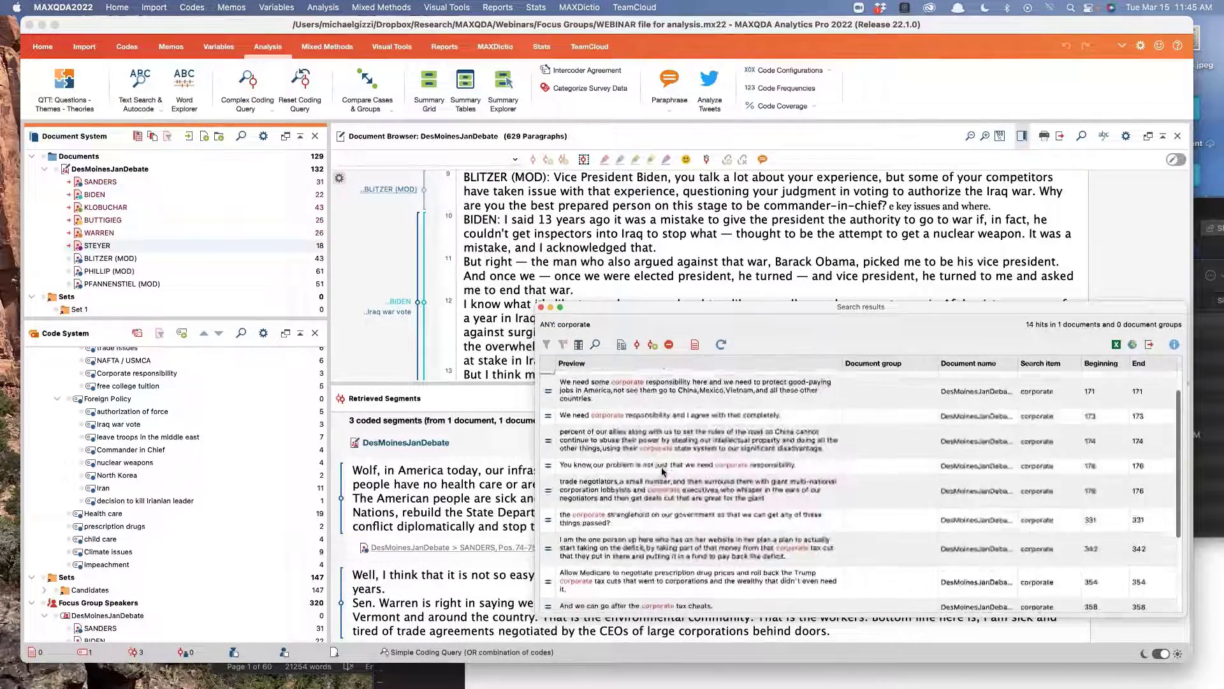
scroll(660, 467, "down", 2)
scroll(661, 467, "up", 4)
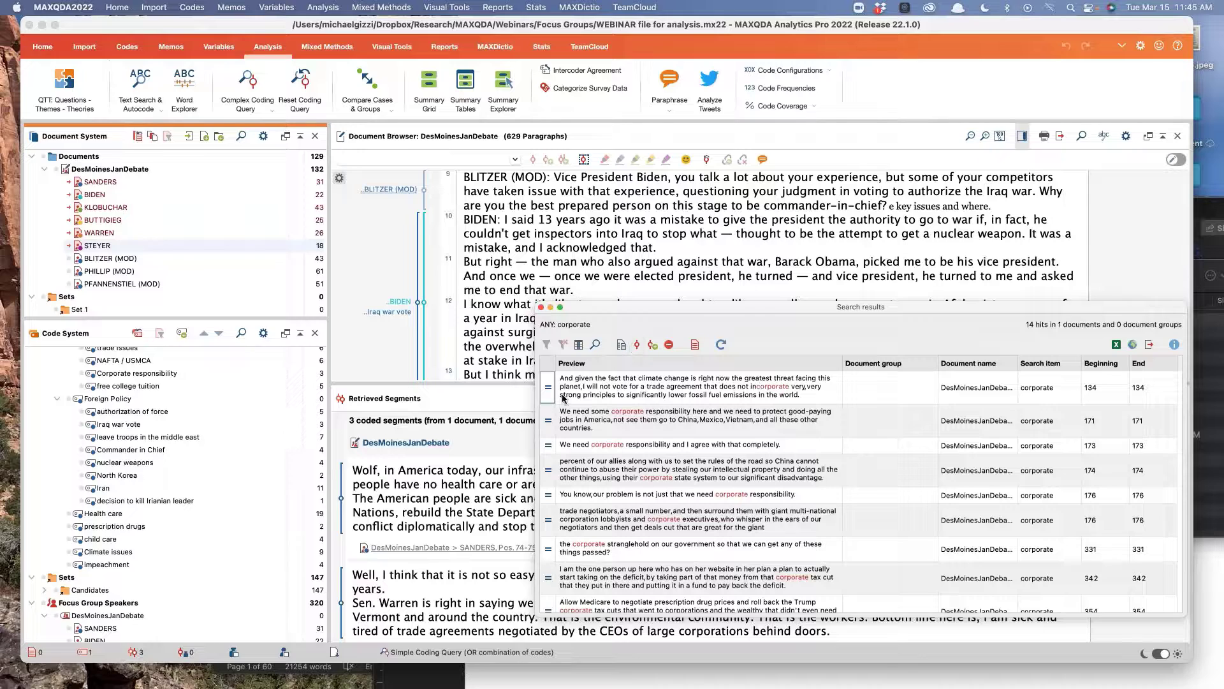
left_click(541, 308)
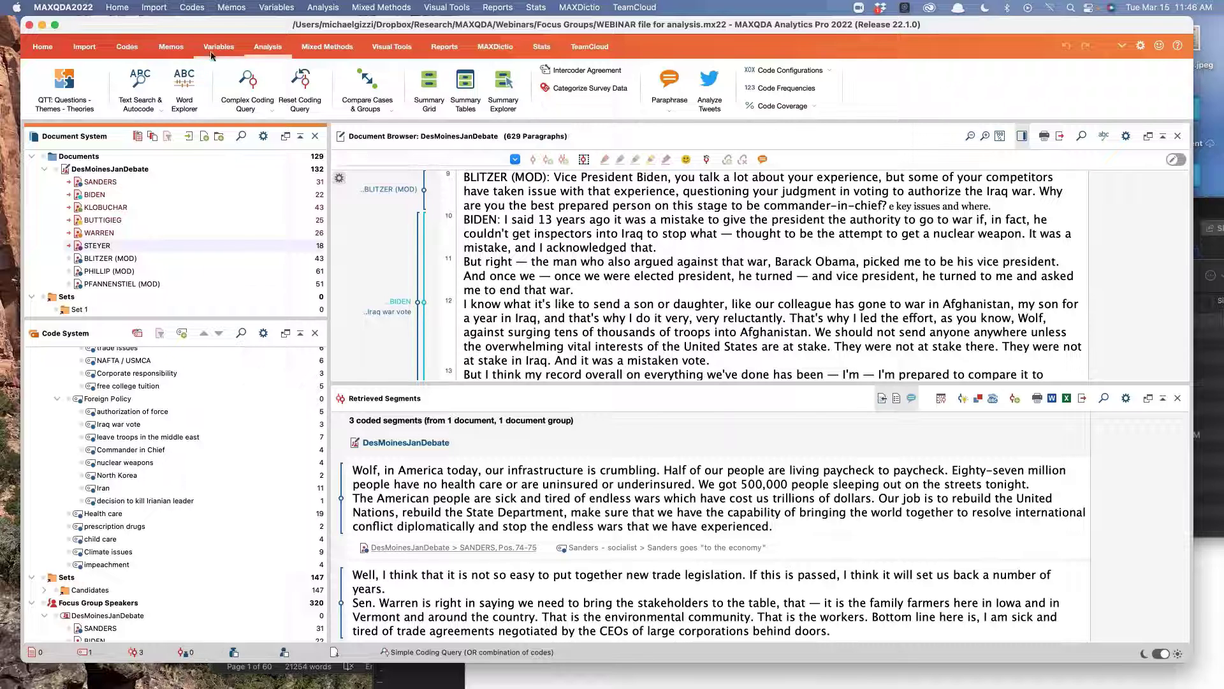
Step: Explore the word "corporate" in the Word Explorer and examine its most frequent codes, word combinations and context words
left_click(184, 85)
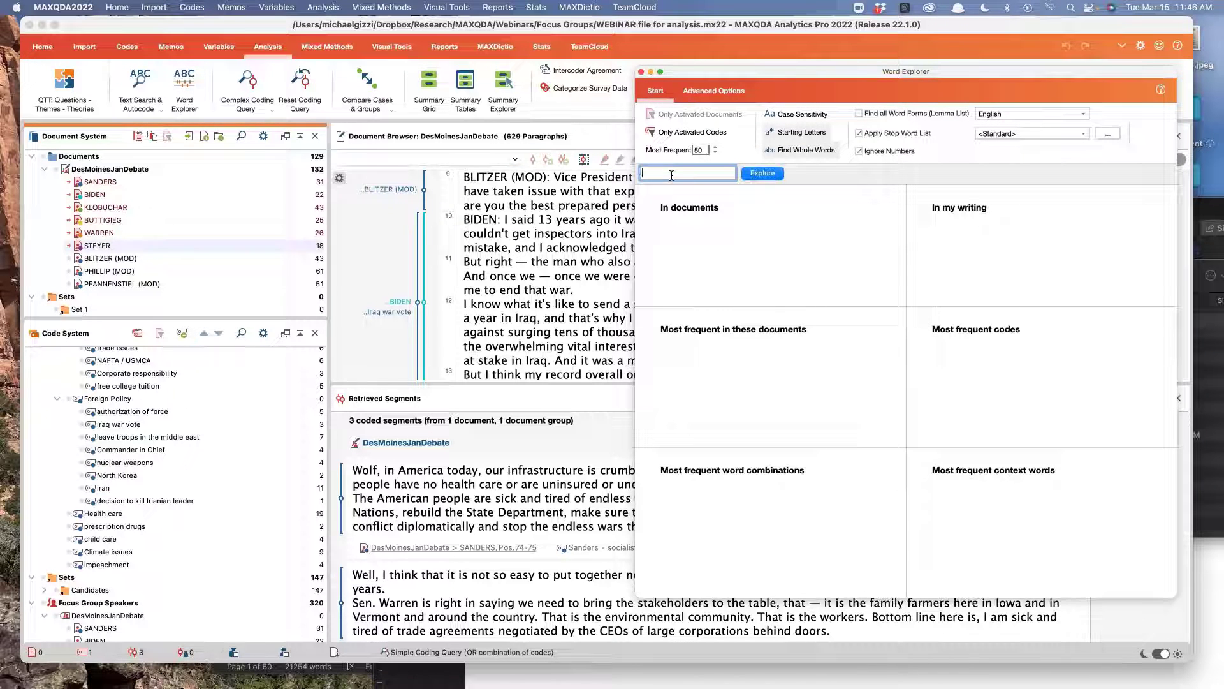
type("corporate")
left_click(766, 171)
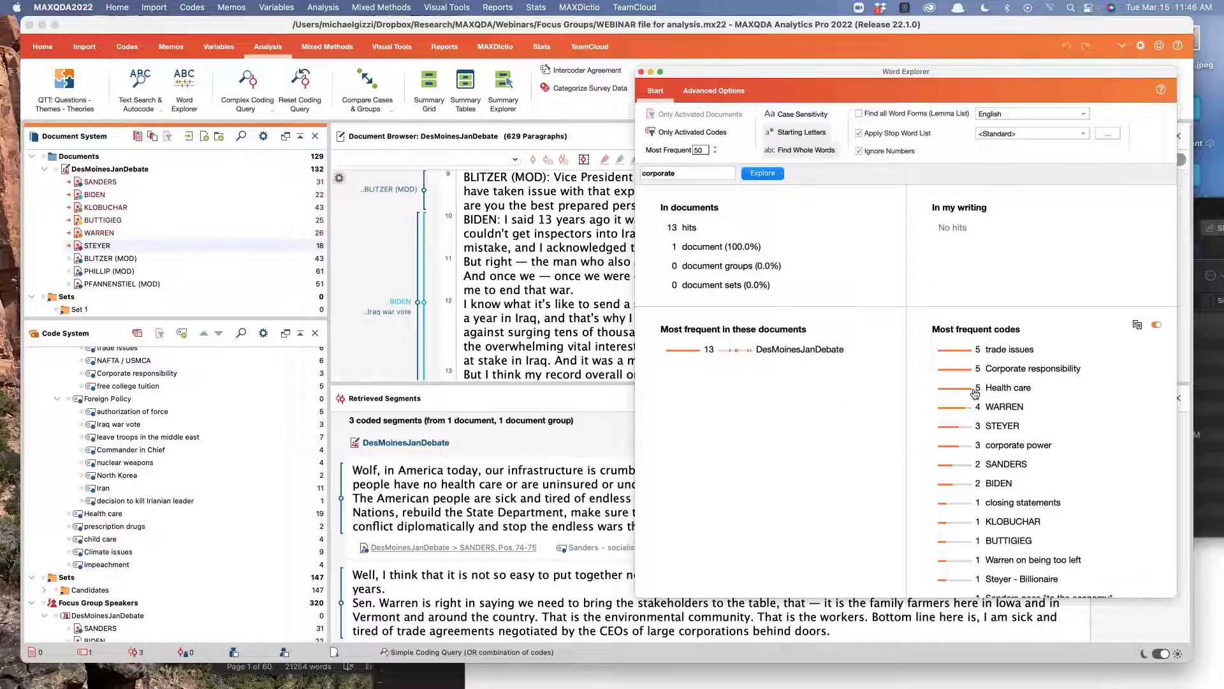
scroll(976, 394, "down", 5)
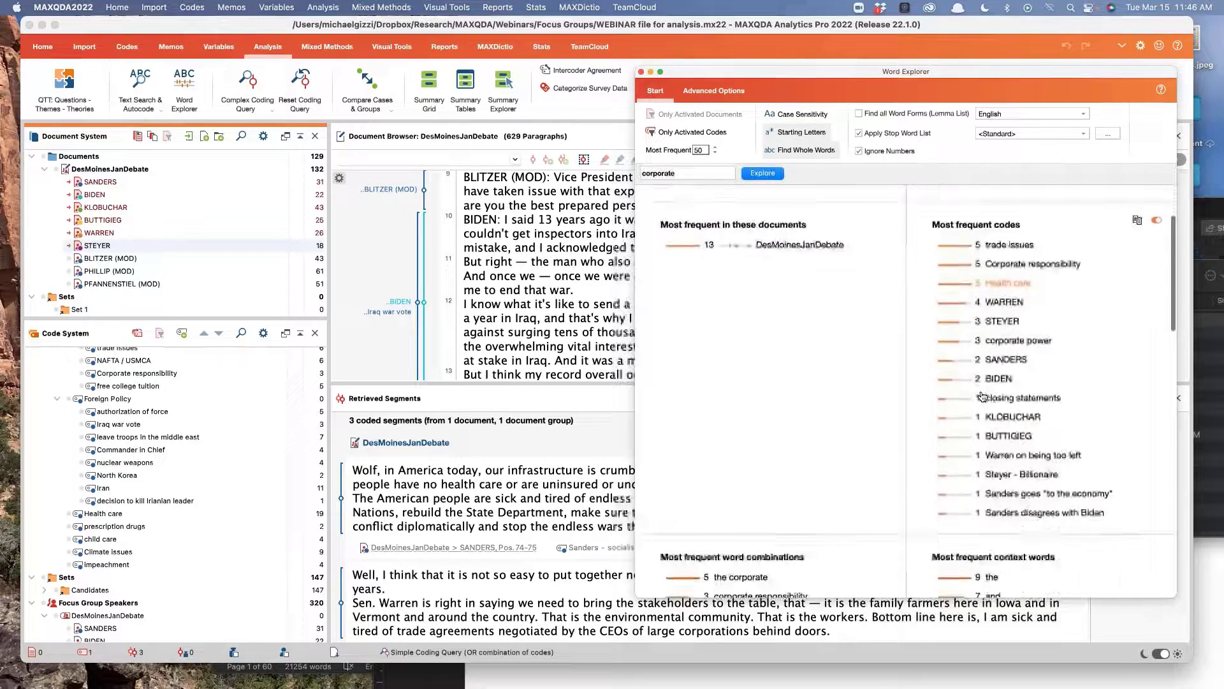
scroll(981, 397, "down", 20)
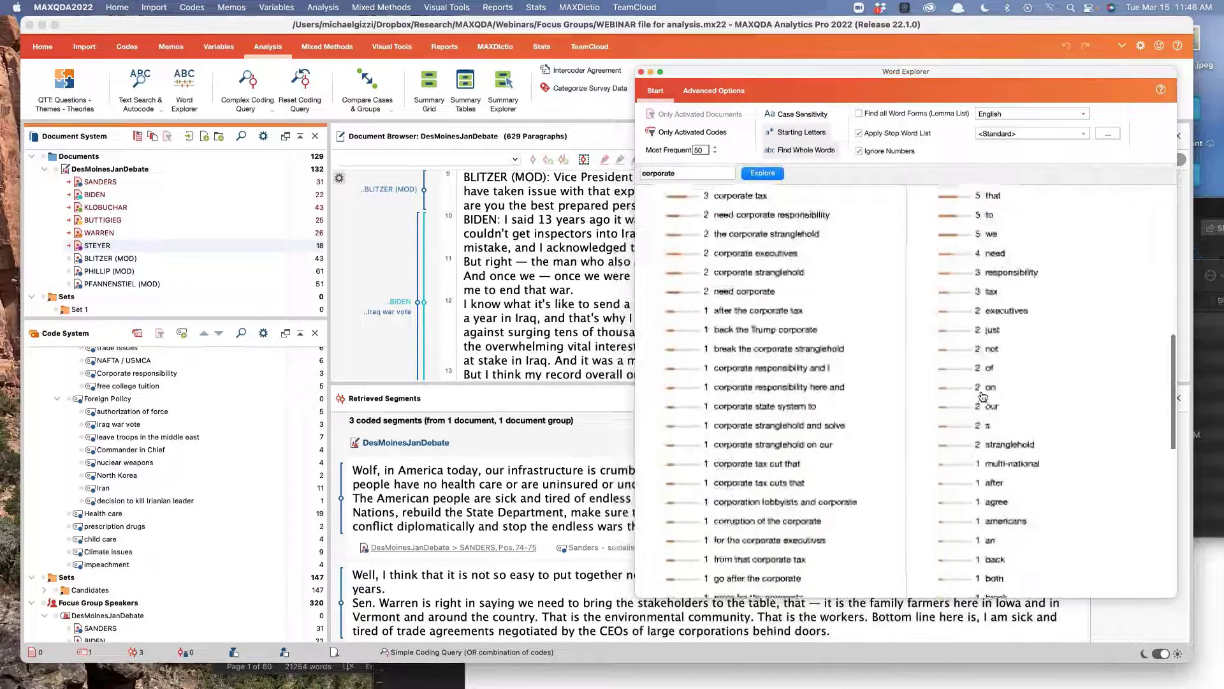
scroll(982, 397, "down", 15)
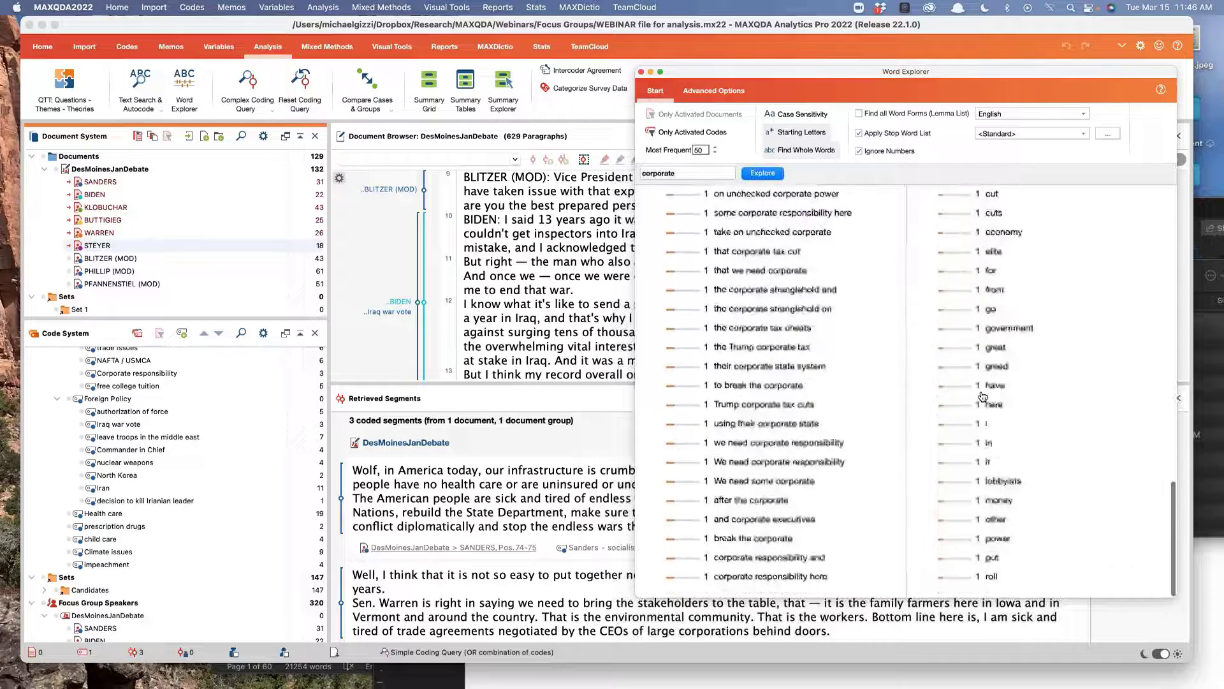
scroll(982, 397, "up", 20)
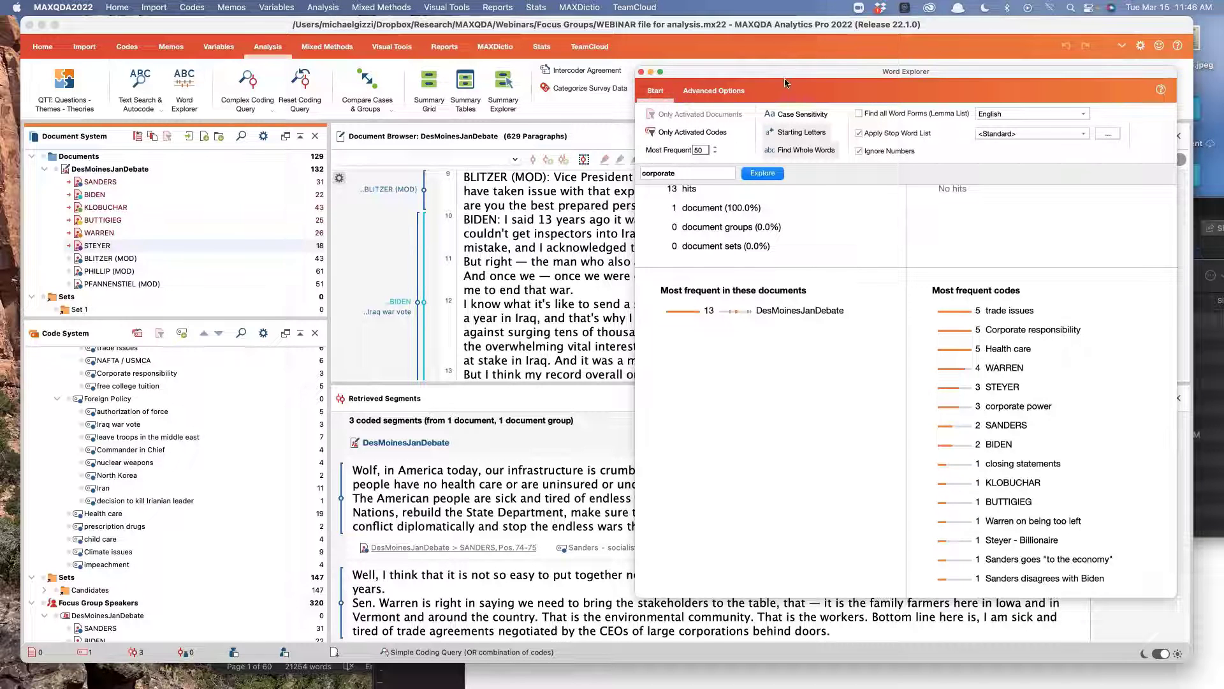
Step: List the "corporate" hits coded with SANDERS, show the first one in the document and close the Word Explorer
left_click_drag(778, 74, 567, 68)
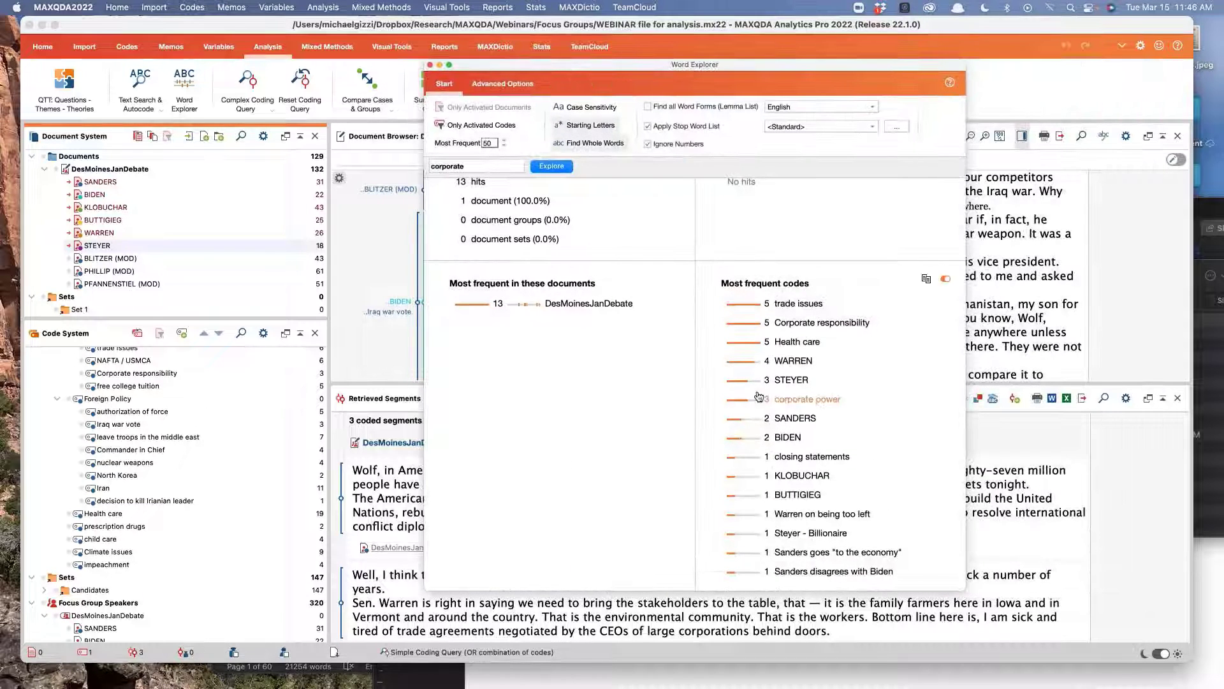
left_click(794, 420)
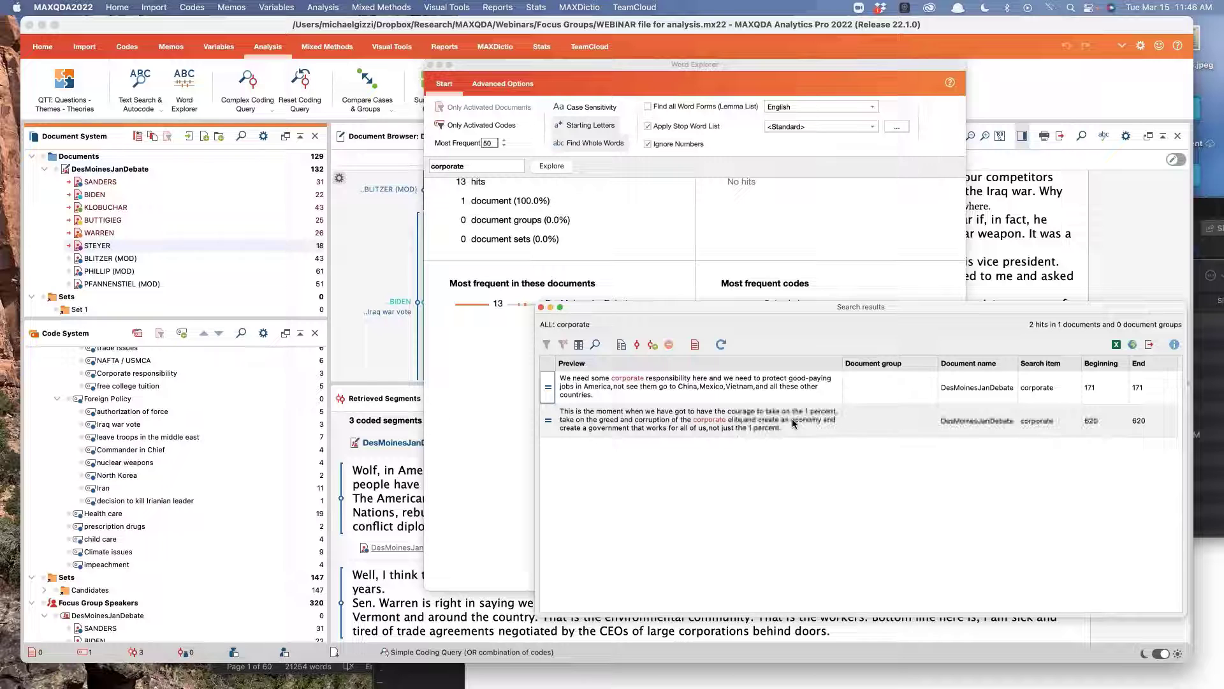
left_click(760, 397)
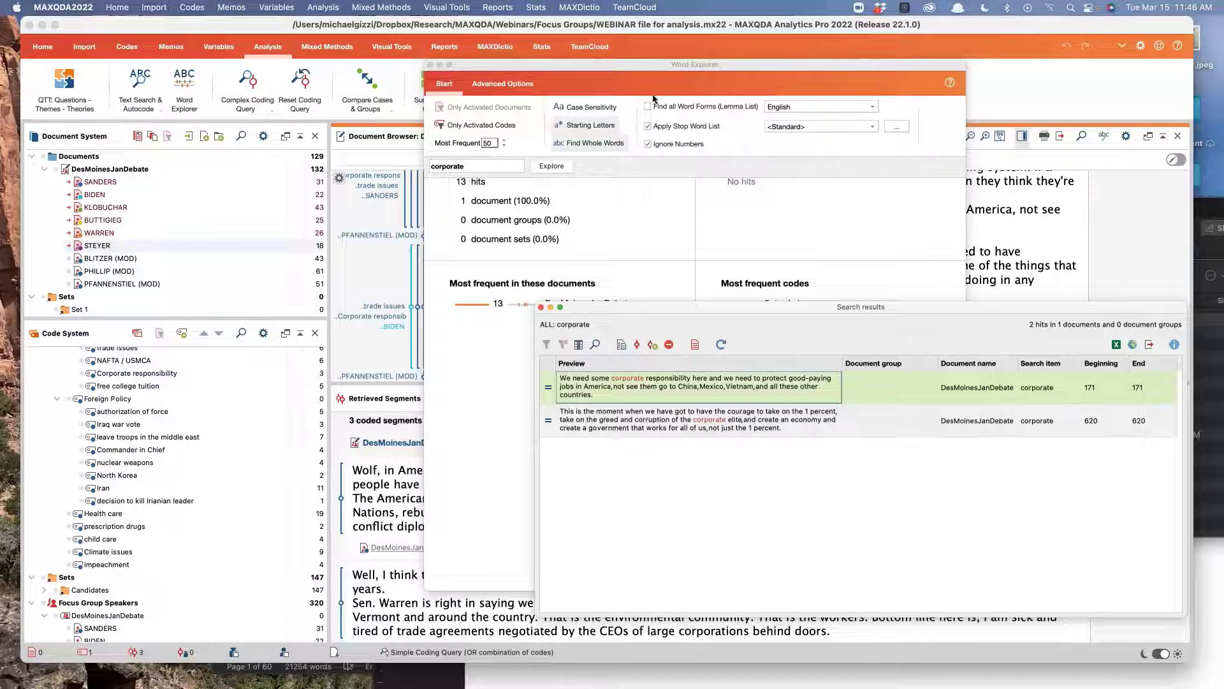
left_click_drag(620, 66, 497, 440)
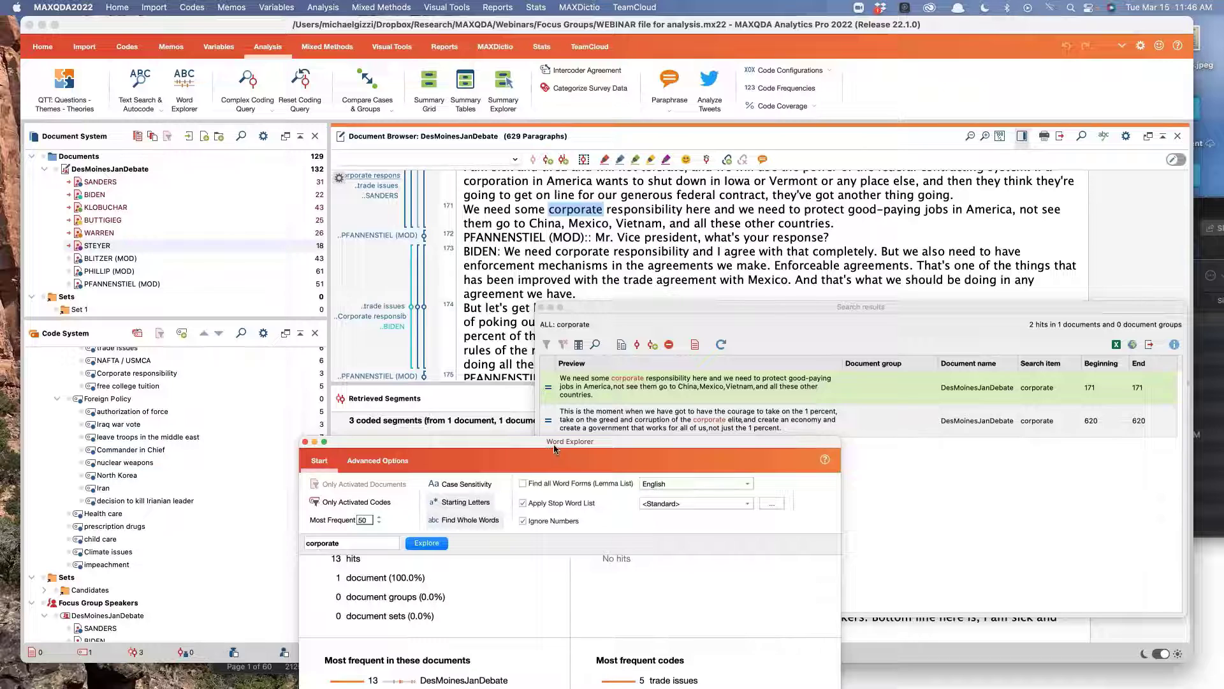
left_click_drag(554, 448, 616, 143)
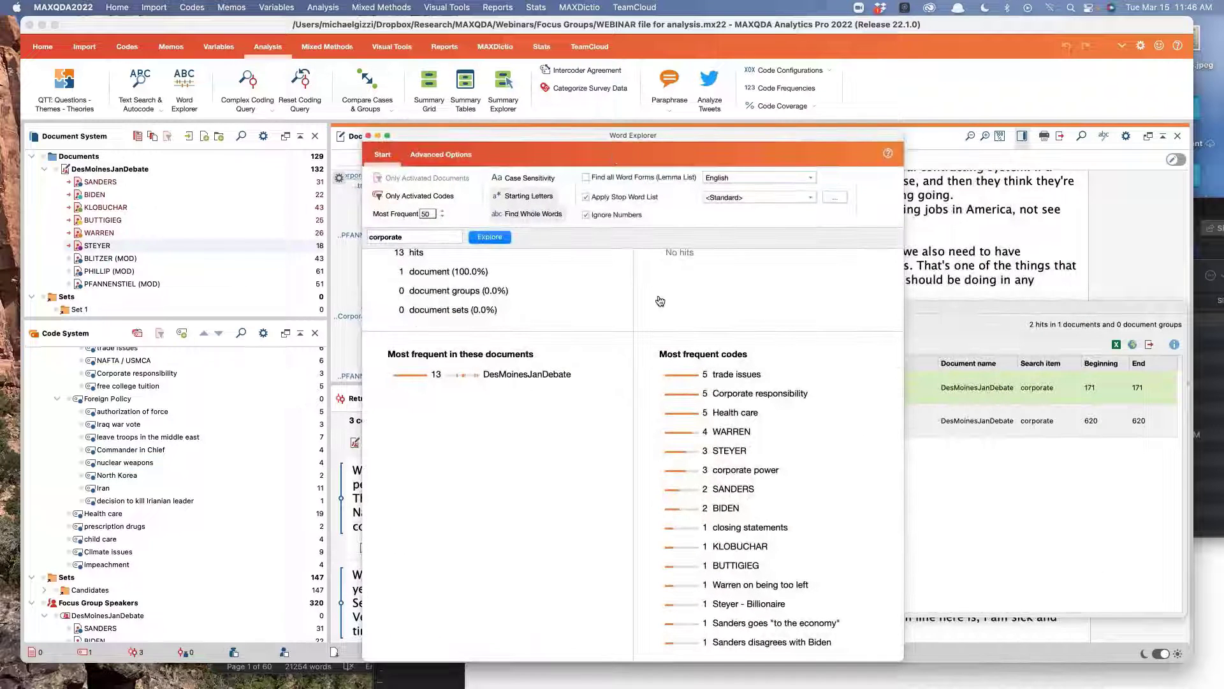
left_click(368, 136)
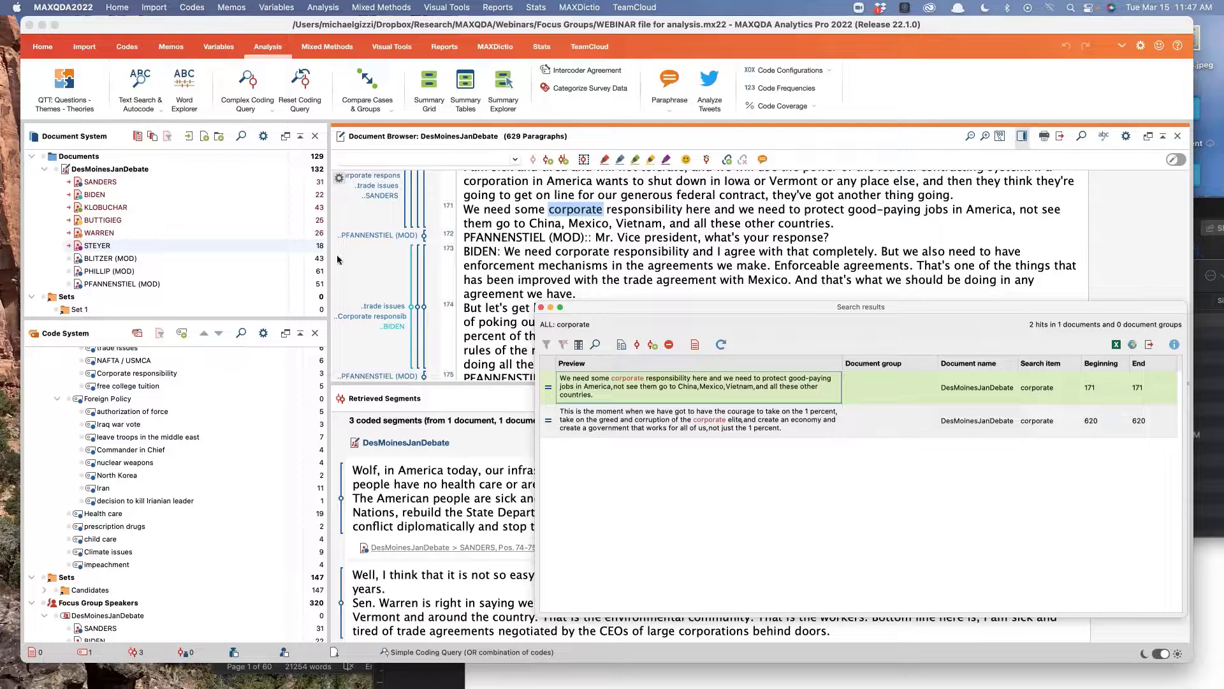
Step: Close the search results and clear all speaker activations by switching the whole DesMoinesJanDebate document's activation on and off
scroll(112, 483, "down", 2)
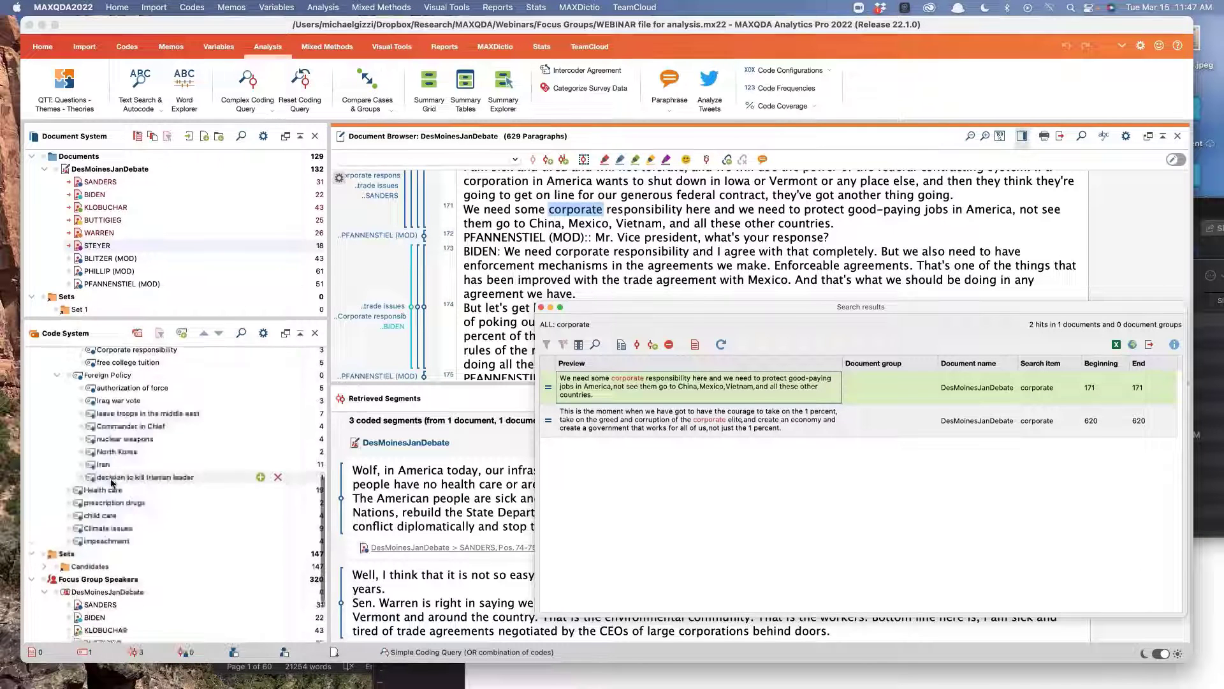
scroll(111, 483, "down", 5)
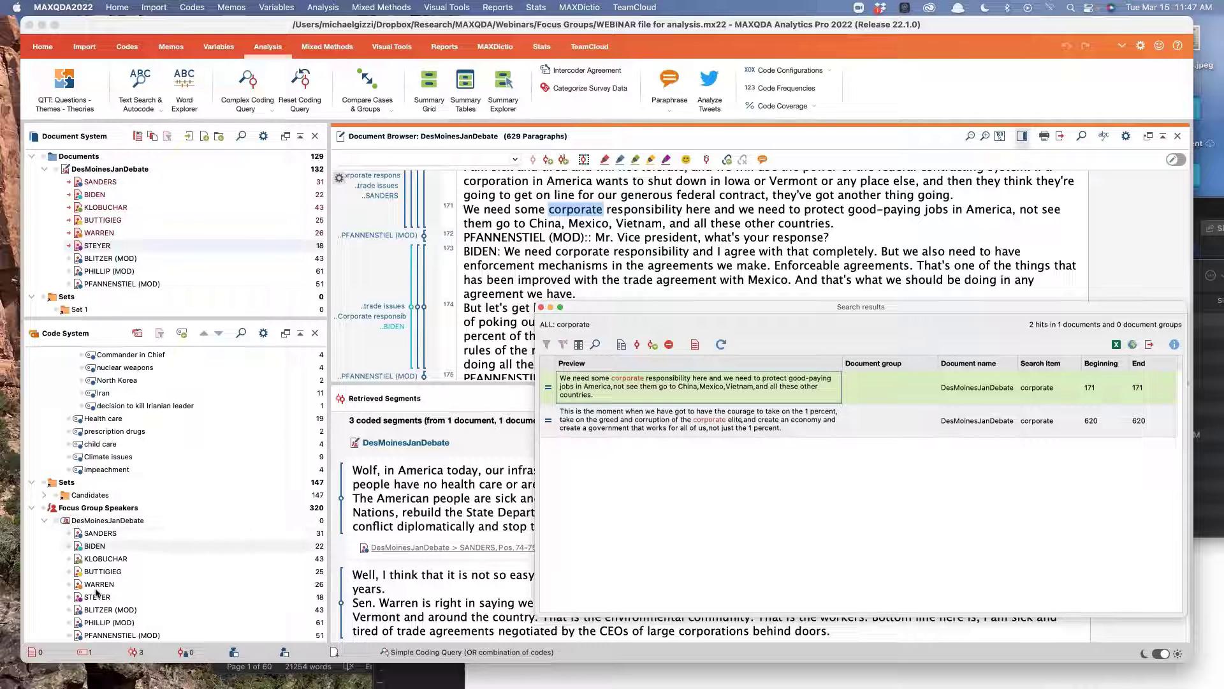
left_click(539, 309)
left_click(68, 170)
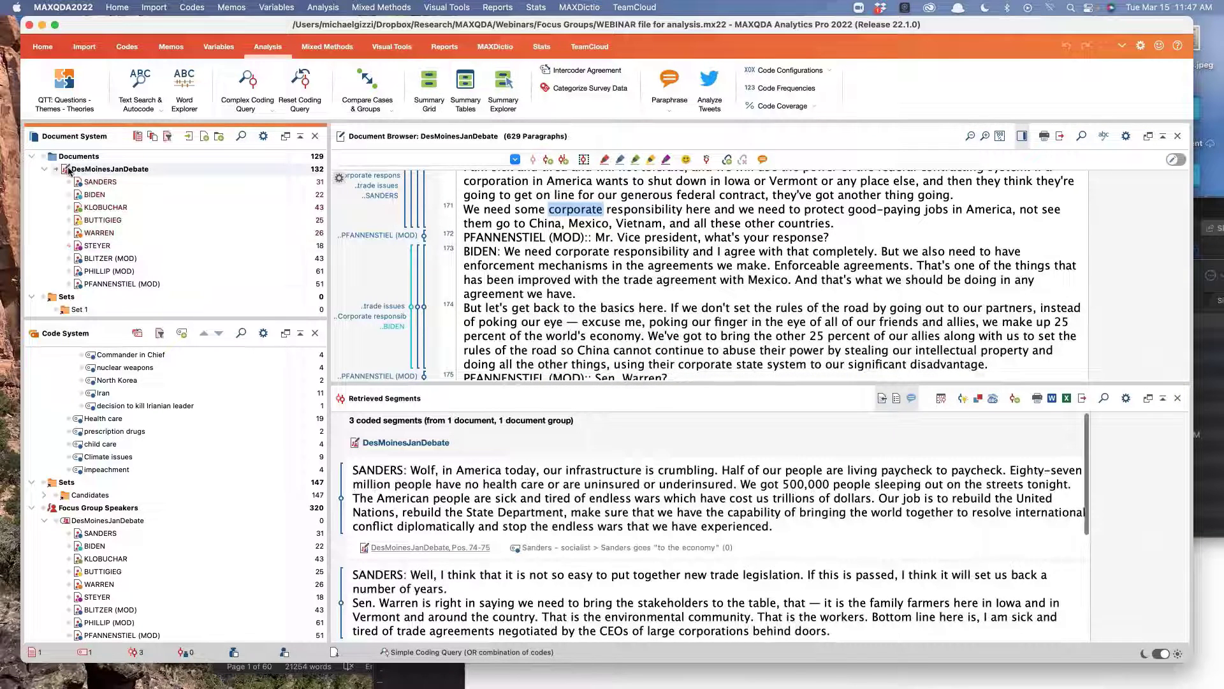
left_click(68, 170)
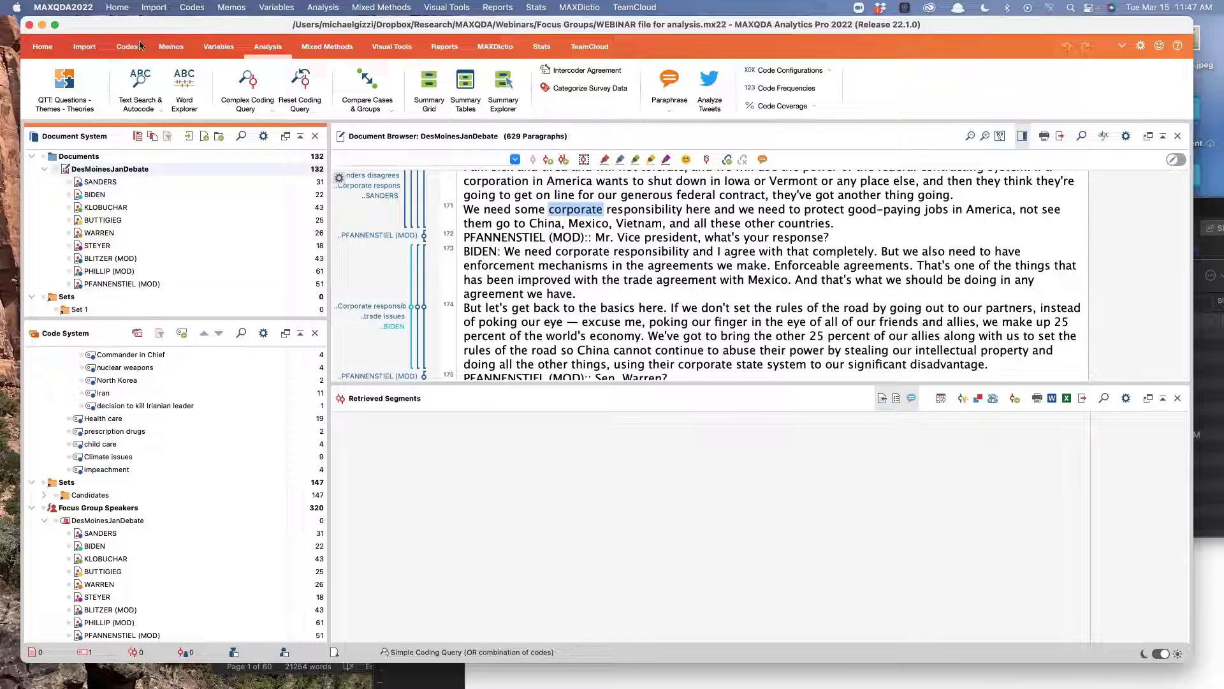
Step: Activate only the BUTTIGIEG speaker and open the text search for "corporate" restricted to activated focus group contributions
left_click(140, 83)
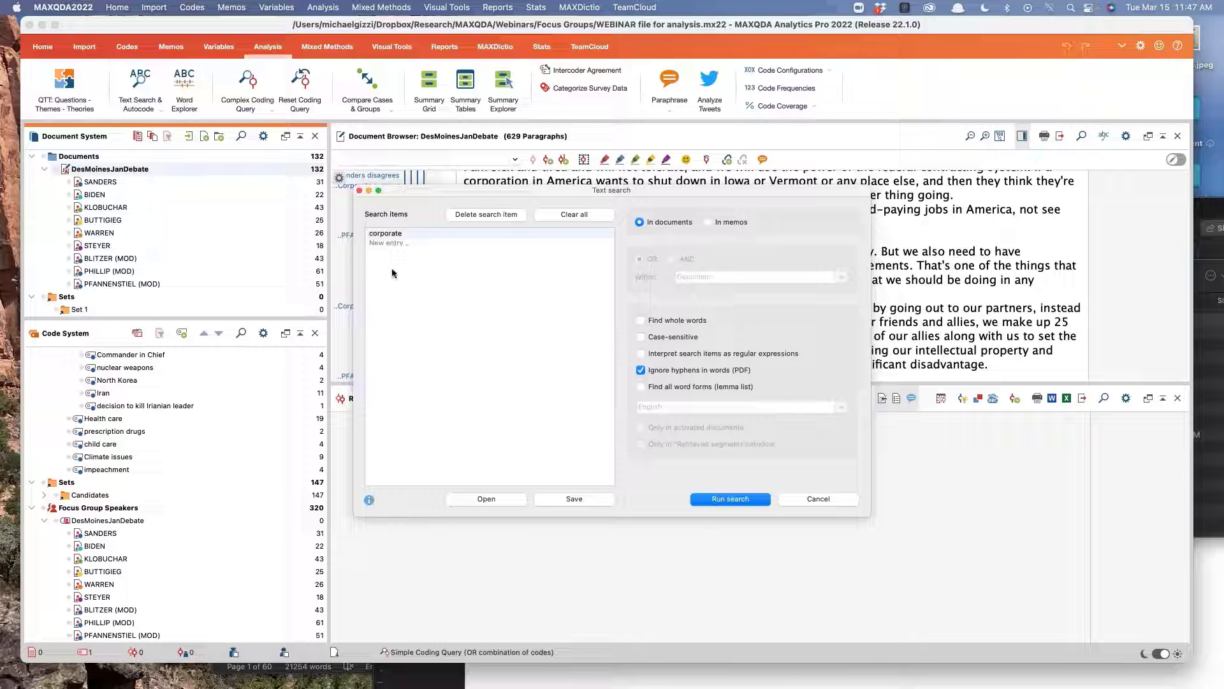
left_click(77, 222)
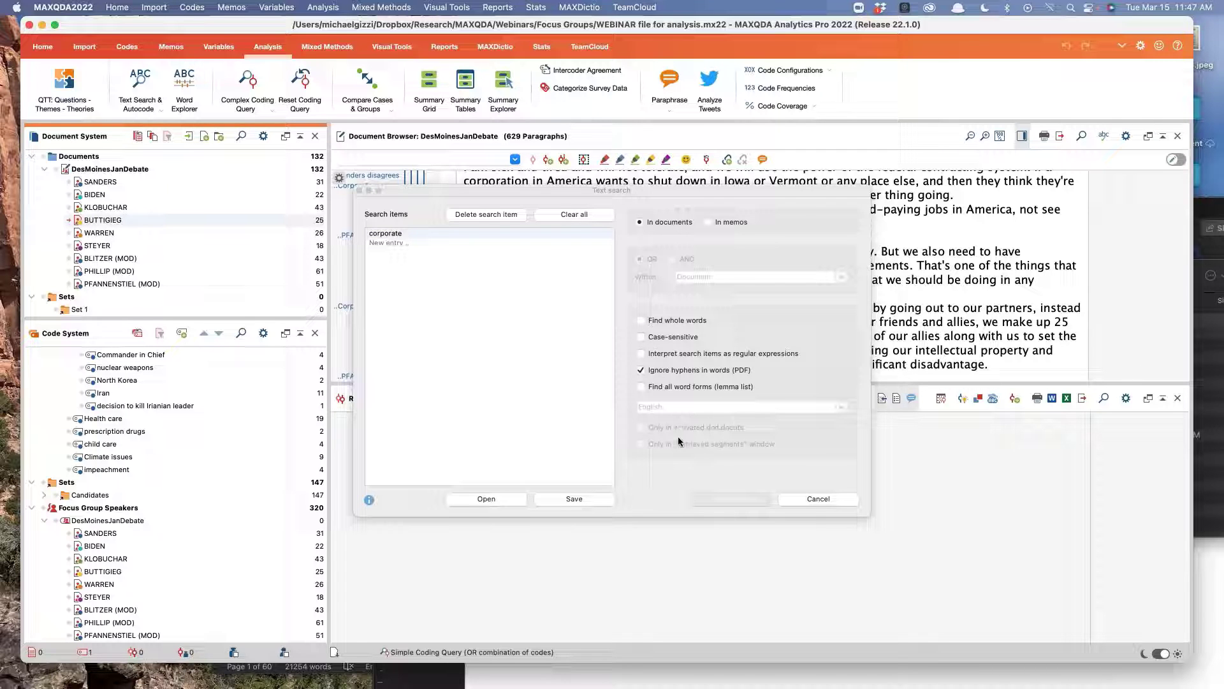
left_click(731, 498)
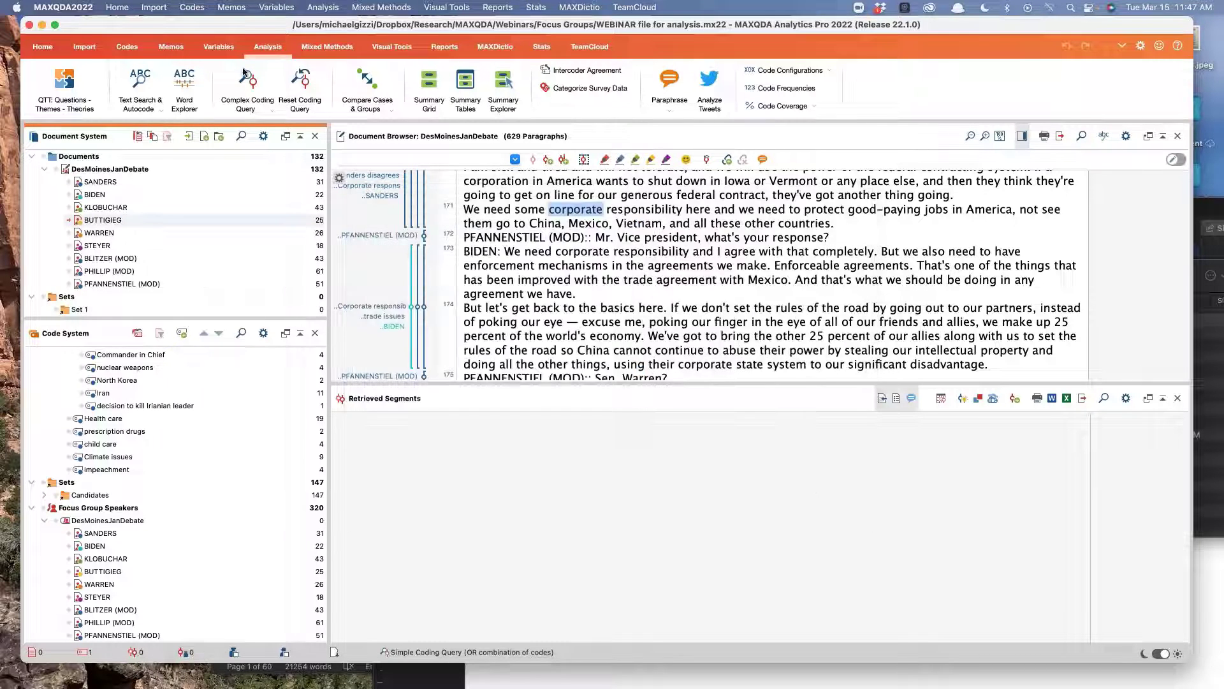
left_click(141, 77)
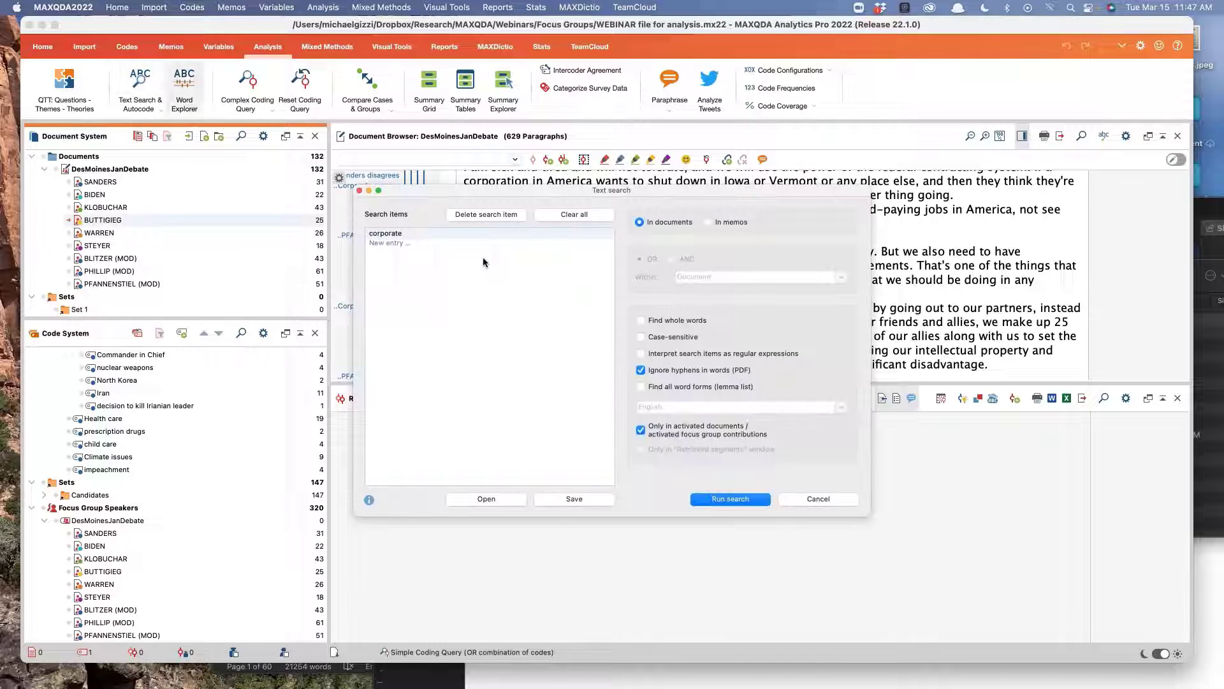